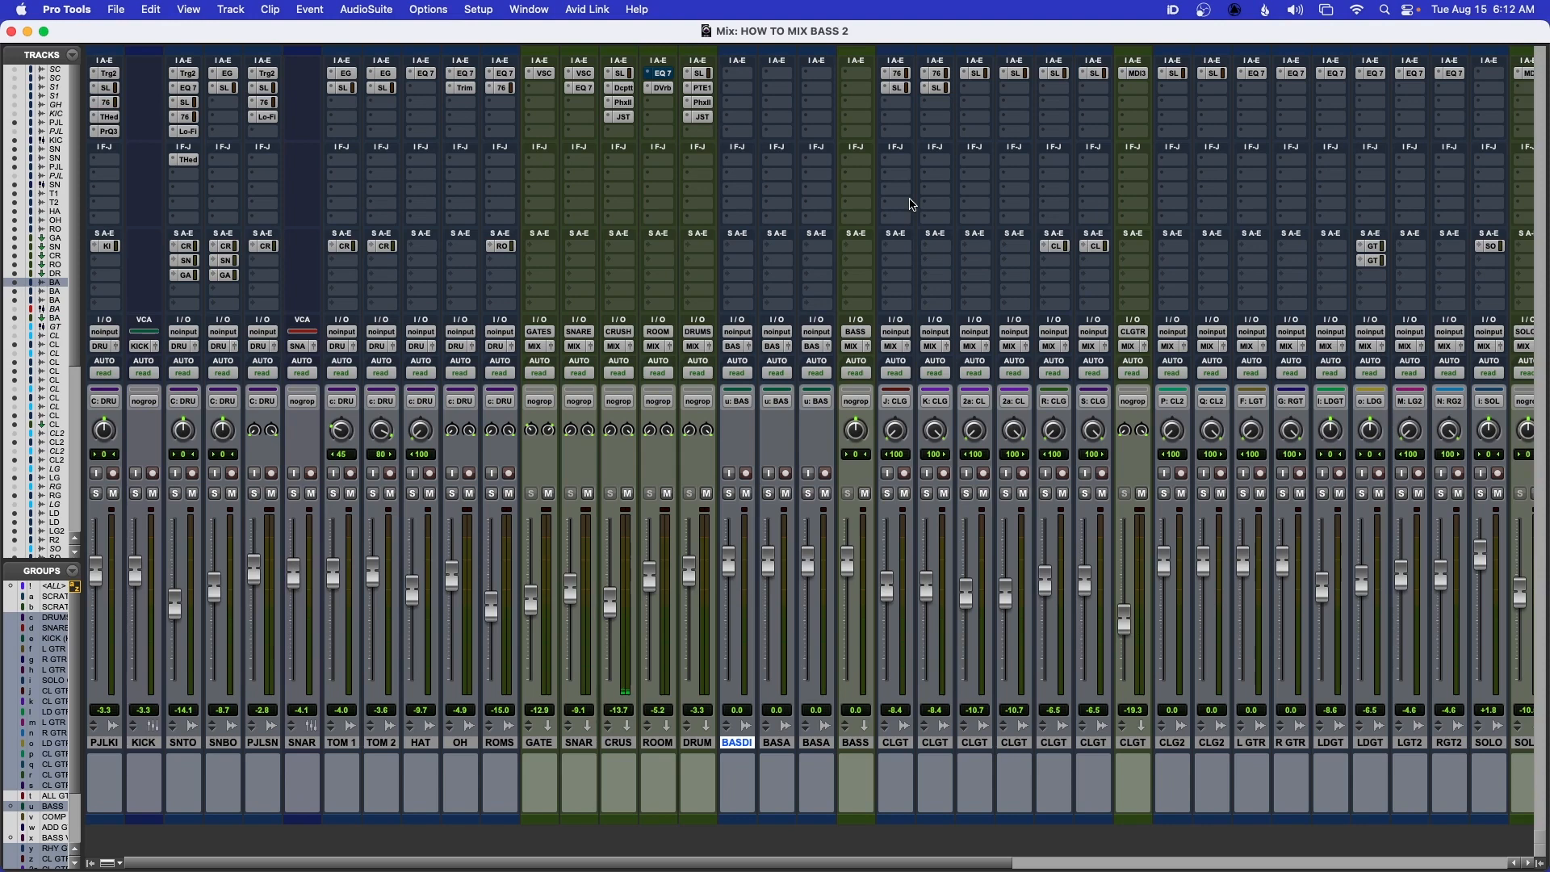
Examine the BASS DI, BASS SANS and BASS AMP tracks in both the Edit and Mix windows, leaving BASS DI selected
key("super+equal")
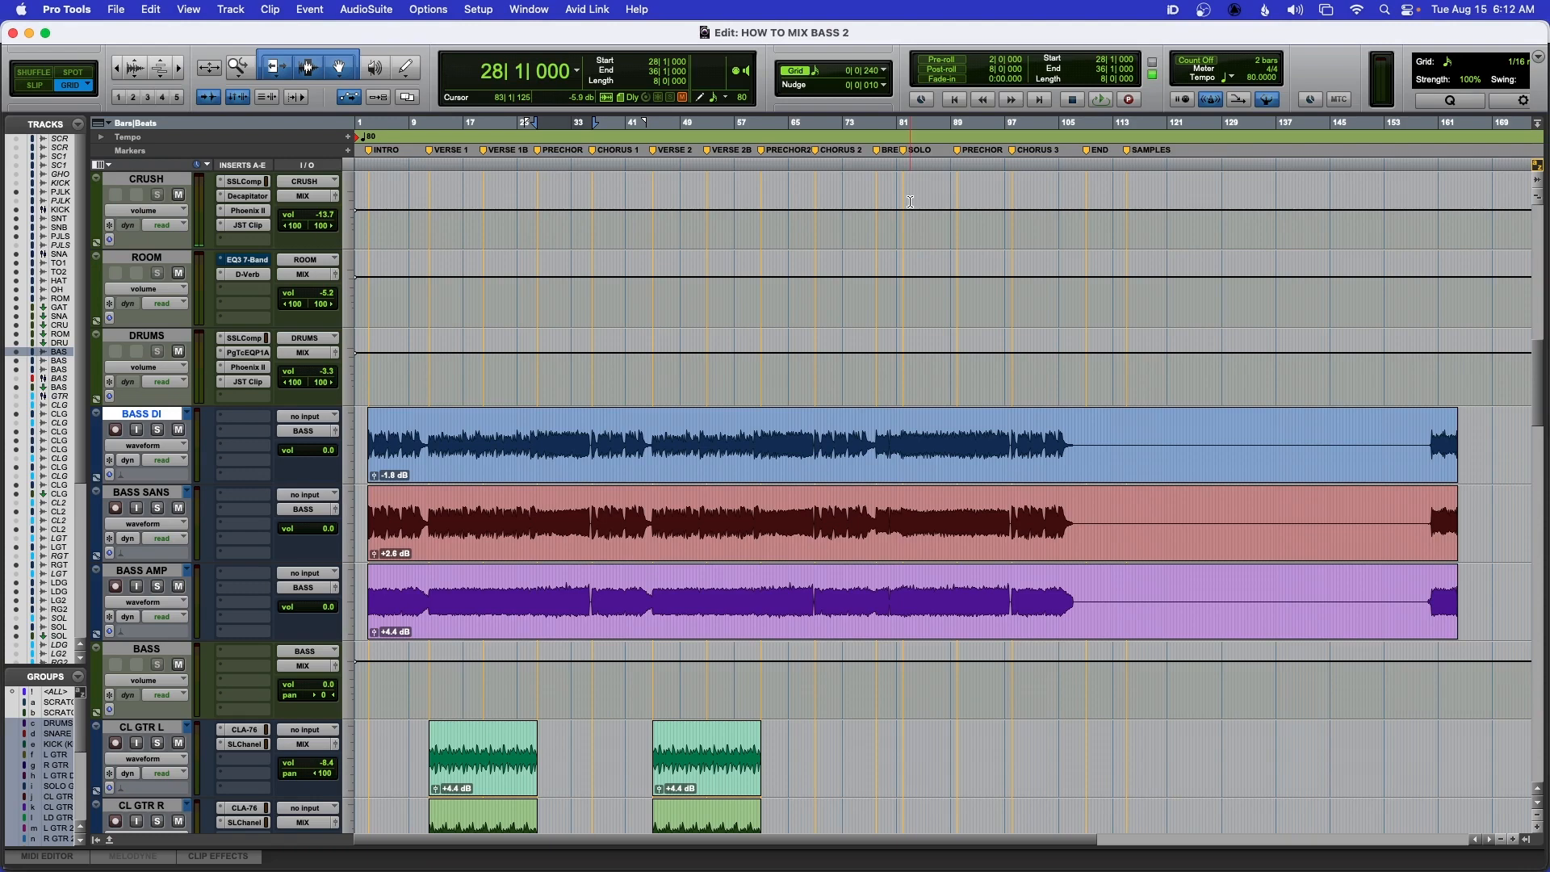
key("super+equal")
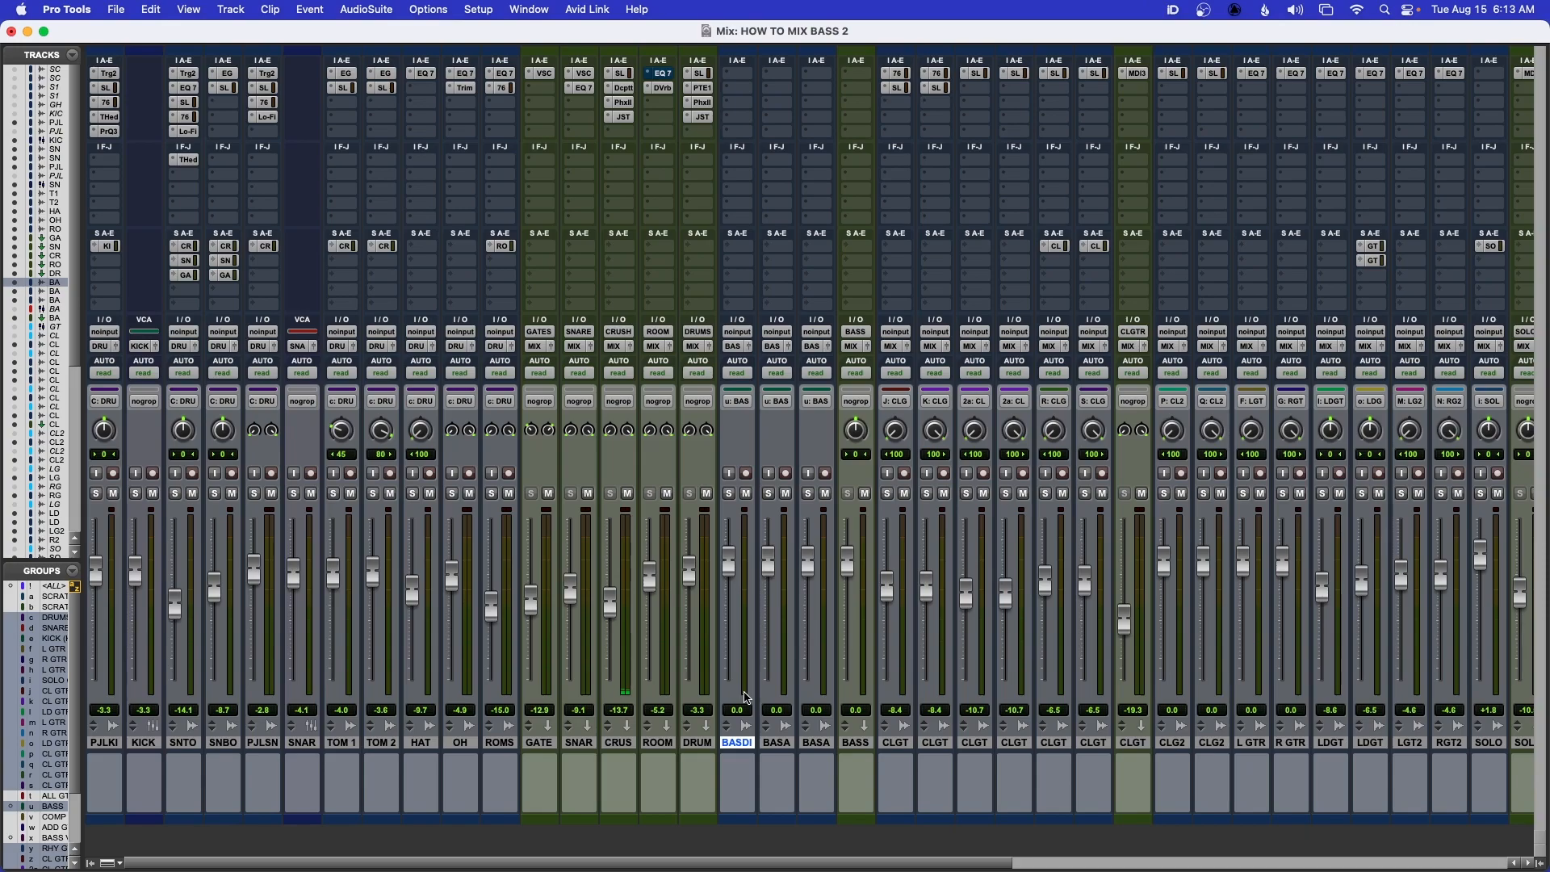
key("super+equal")
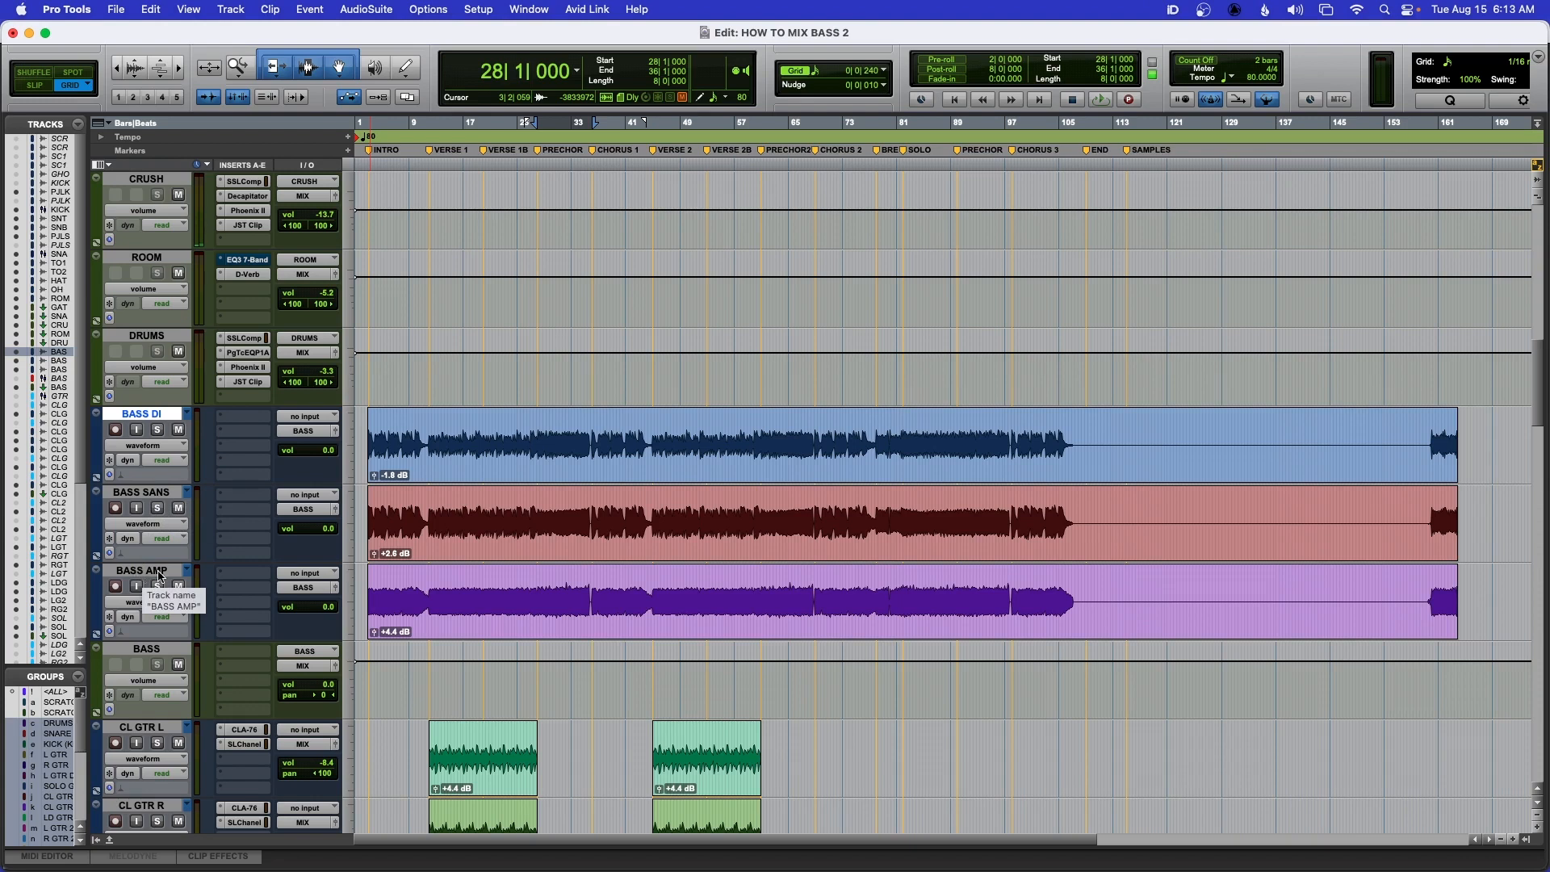
left_click(141, 575)
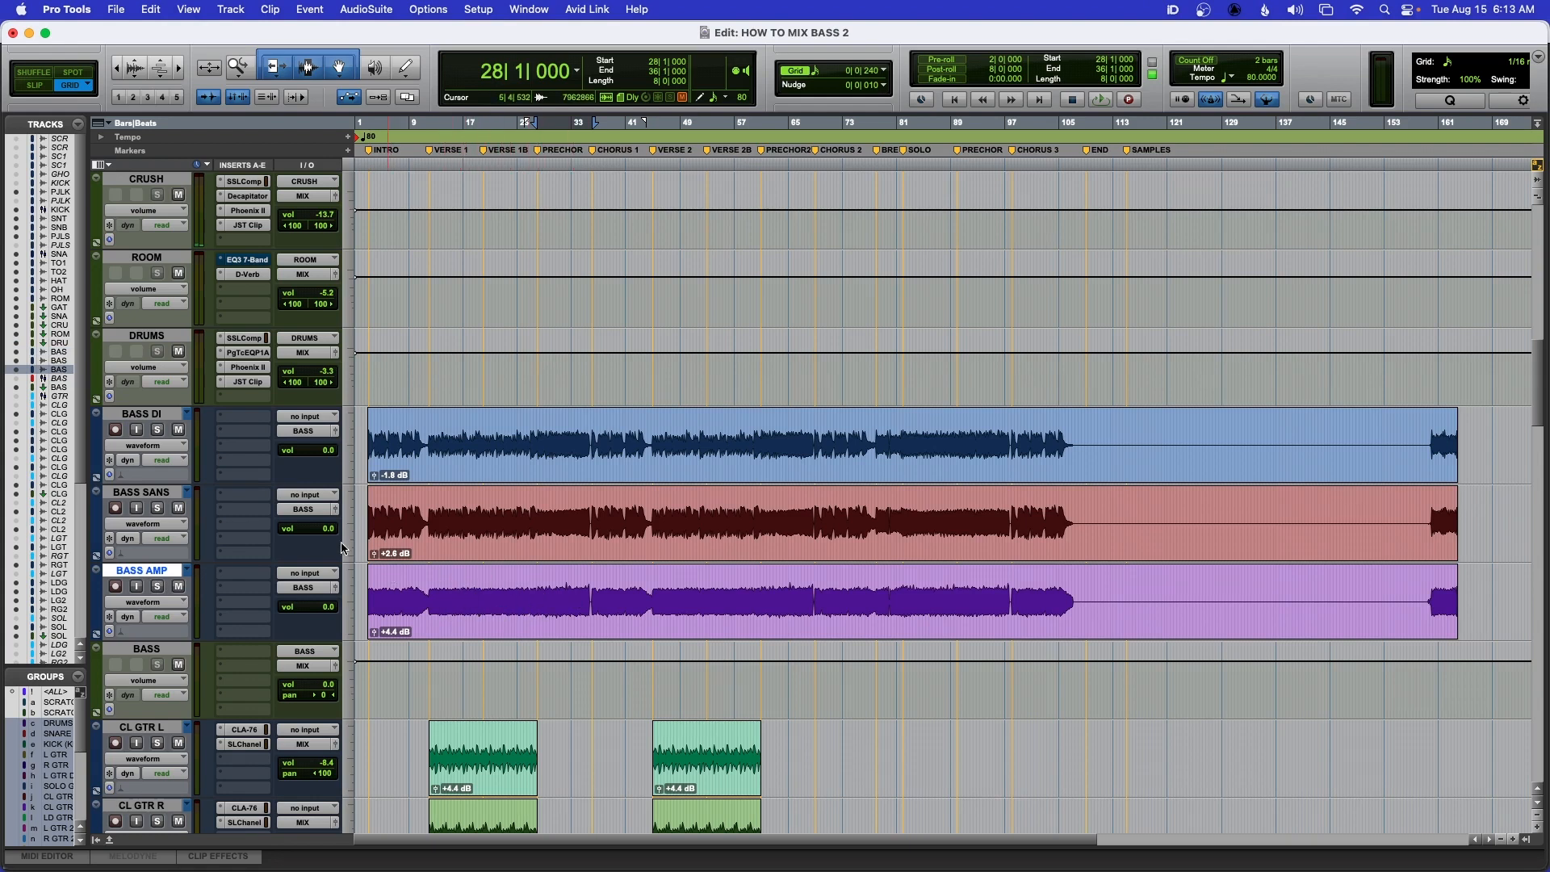
left_click(140, 416)
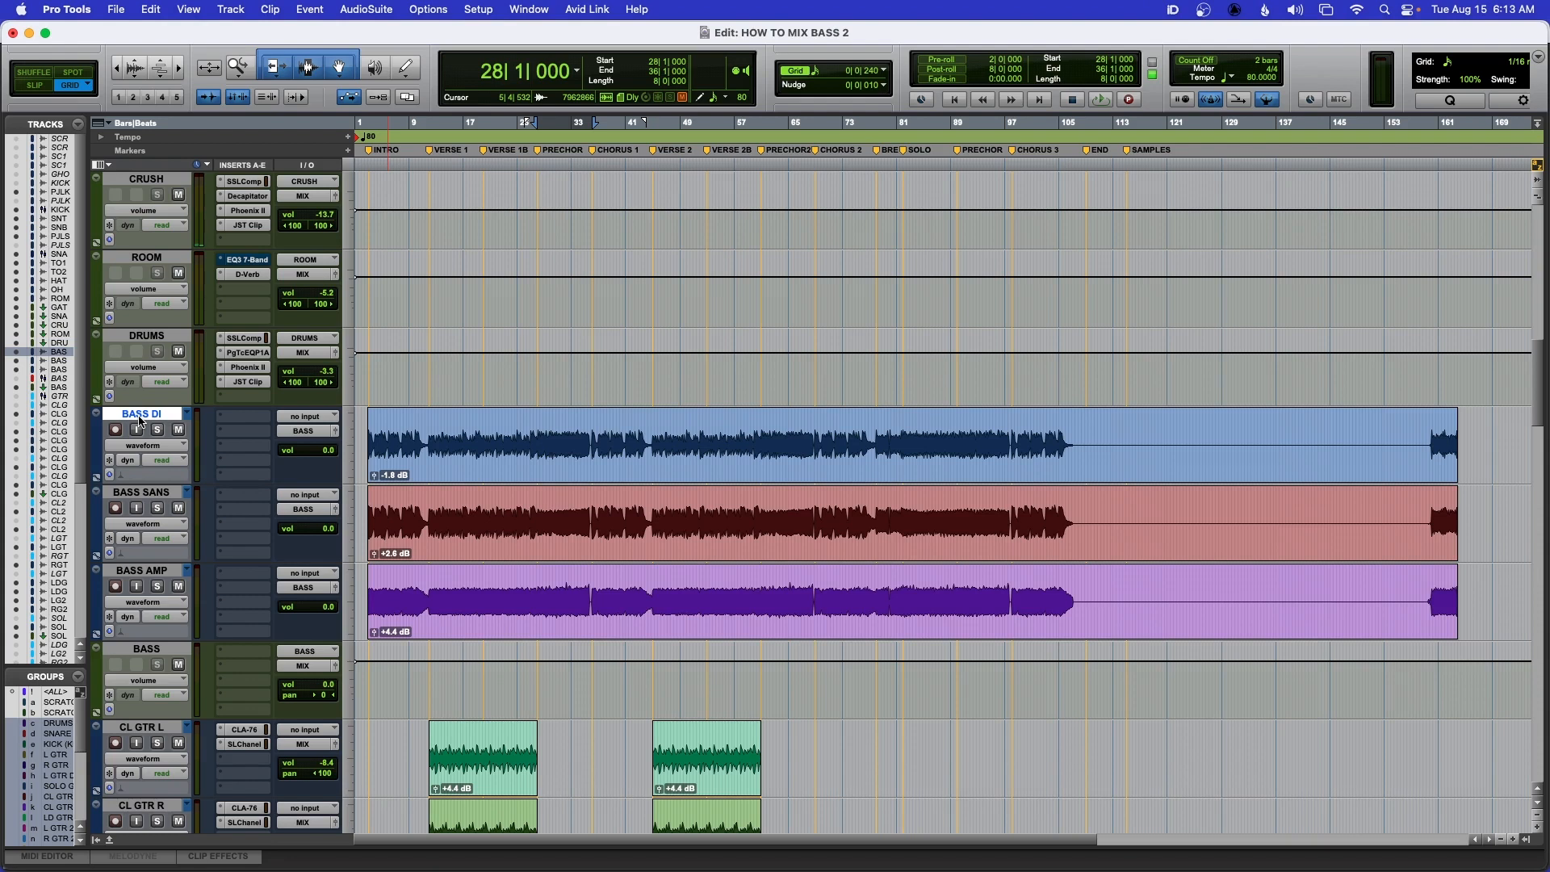
key("super+equal")
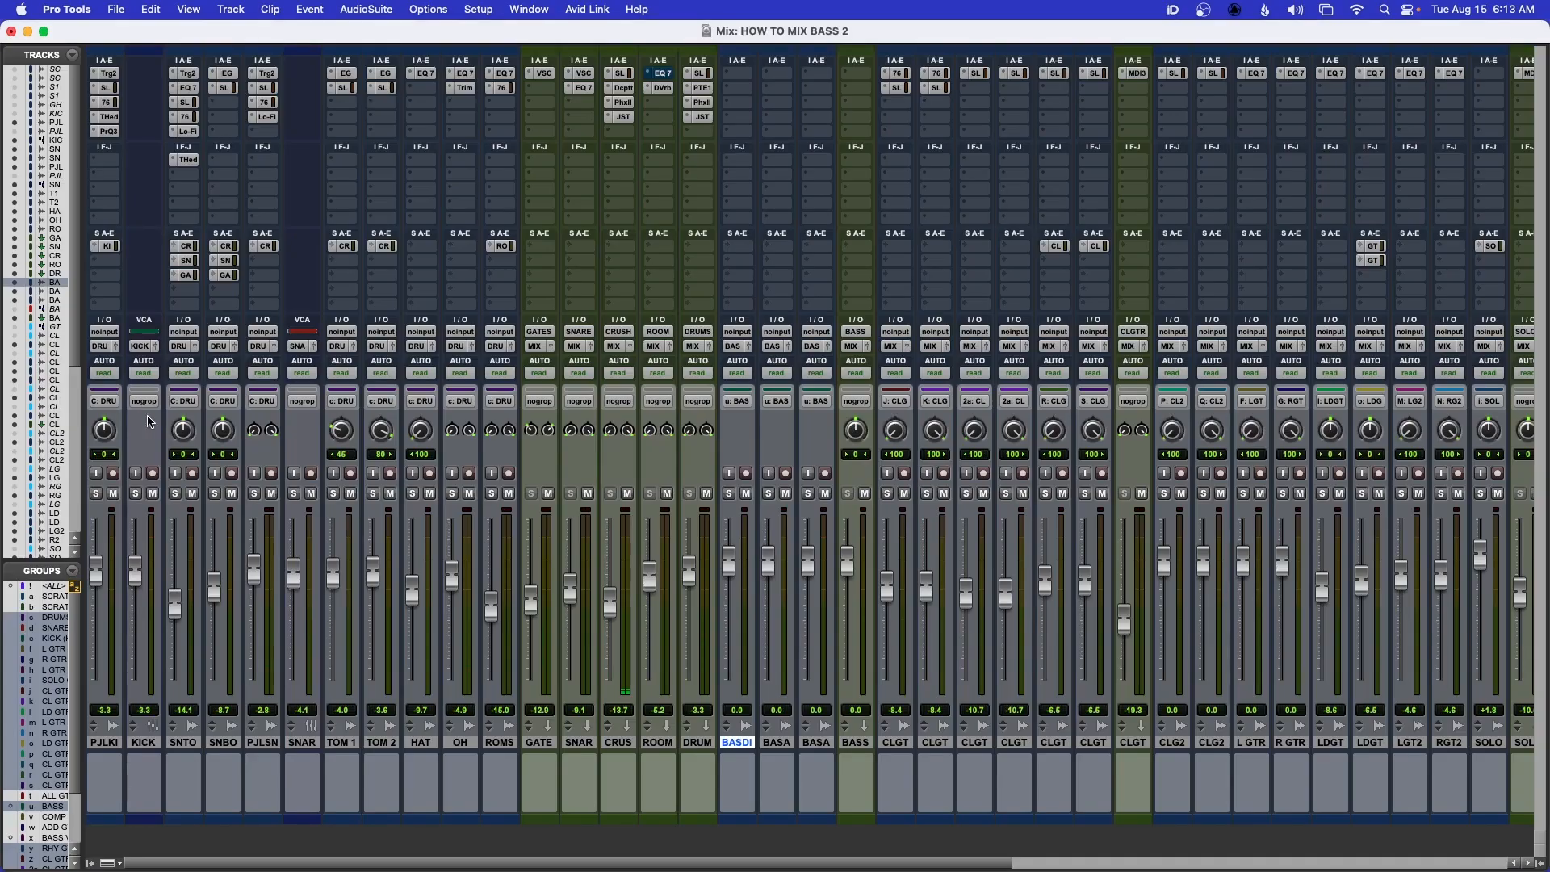
Audition BASS DI, BASS SANS and BASS AMP one at a time against the soloed drum group, and clear the solos
left_click(373, 495)
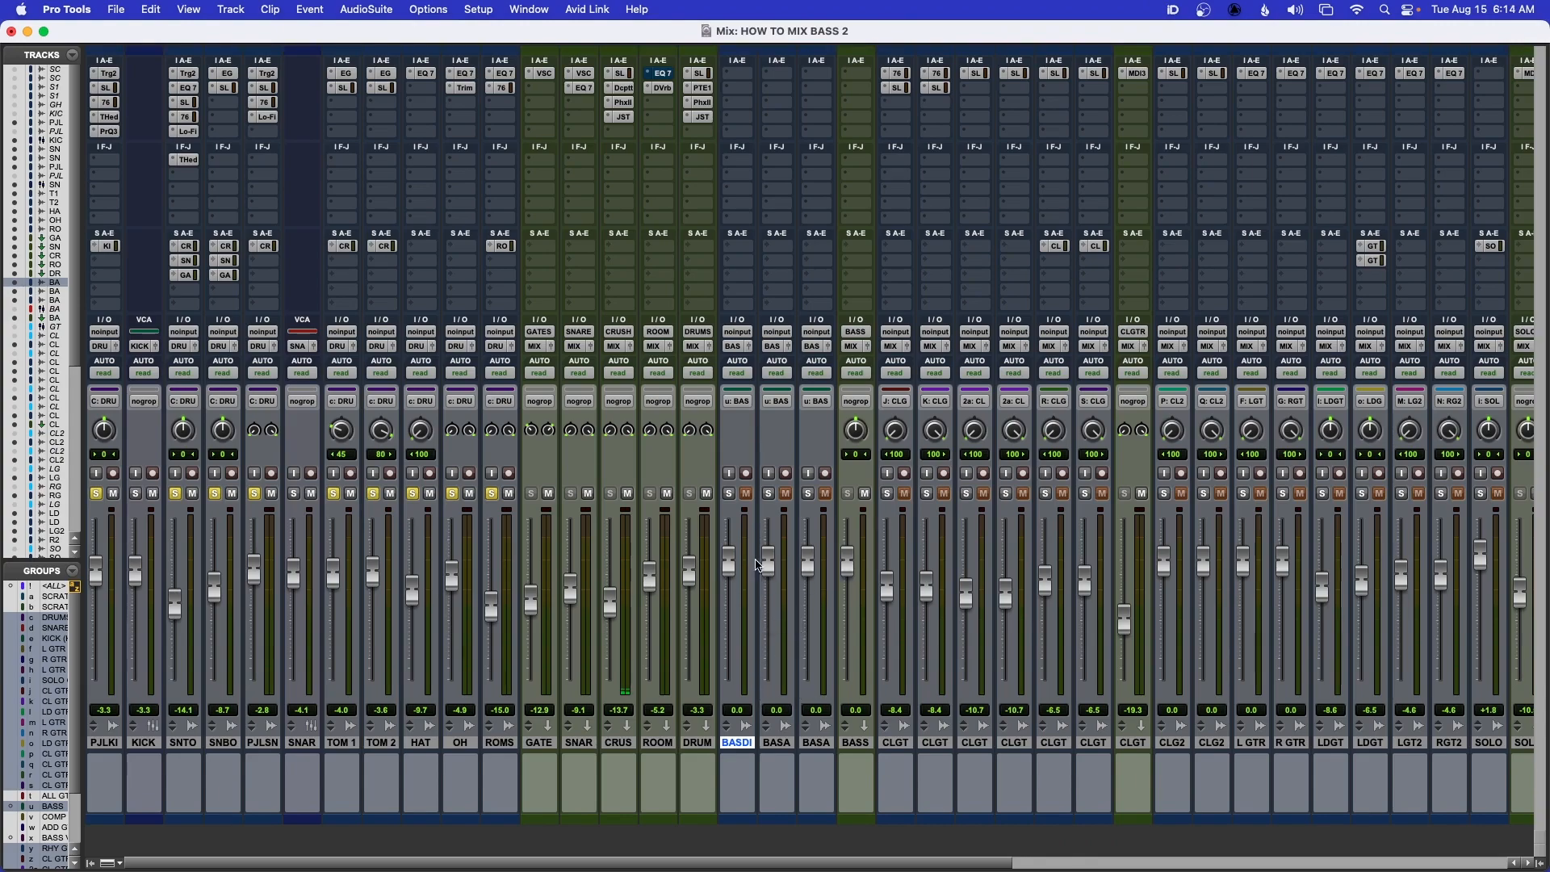
key("space")
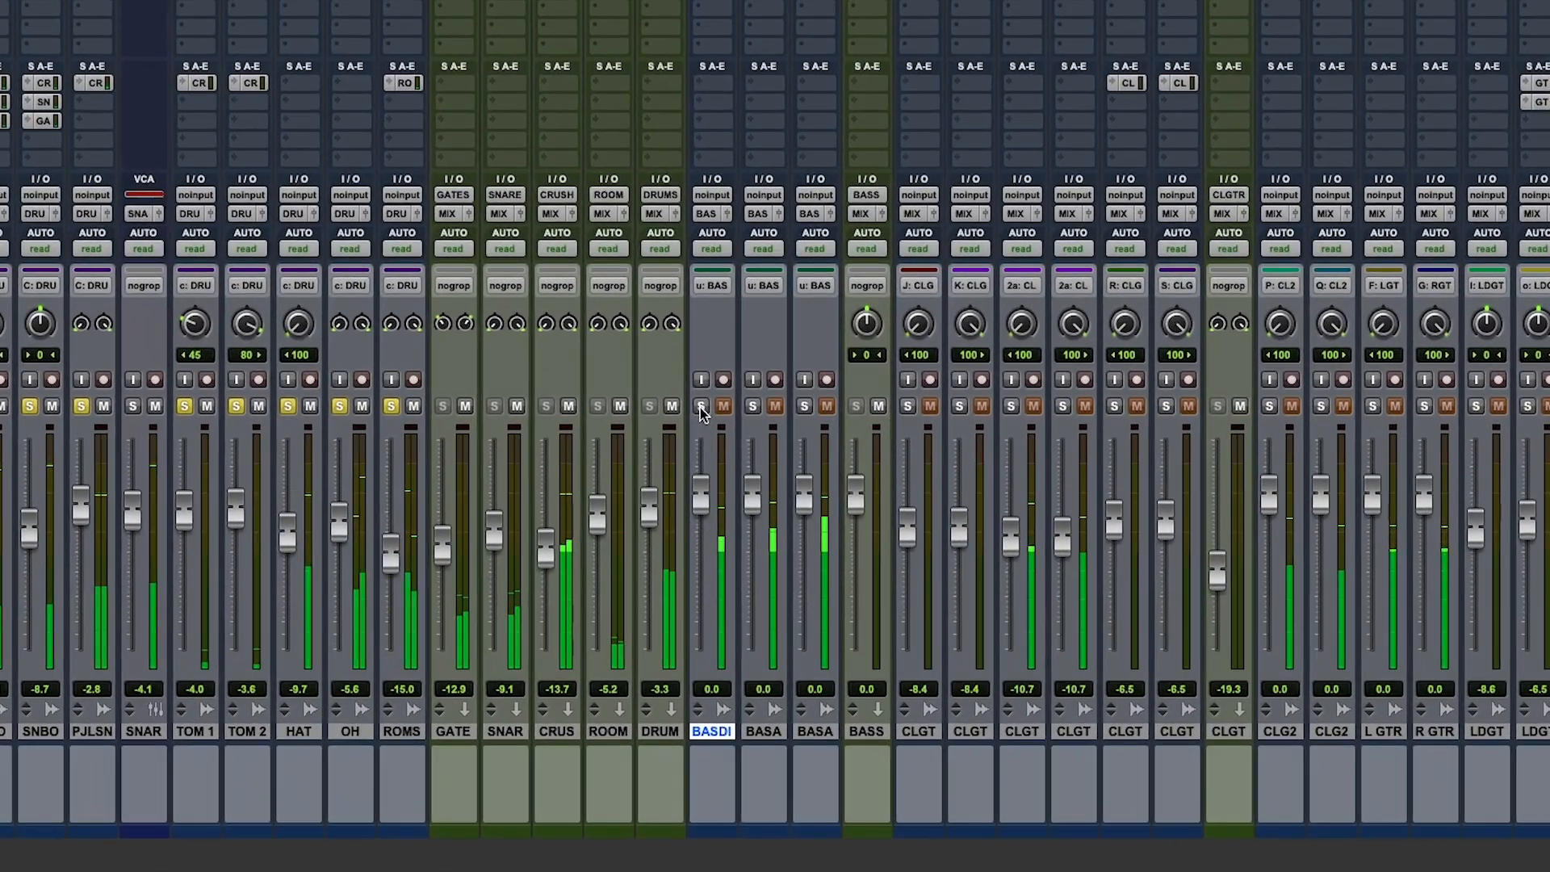
left_click(702, 406)
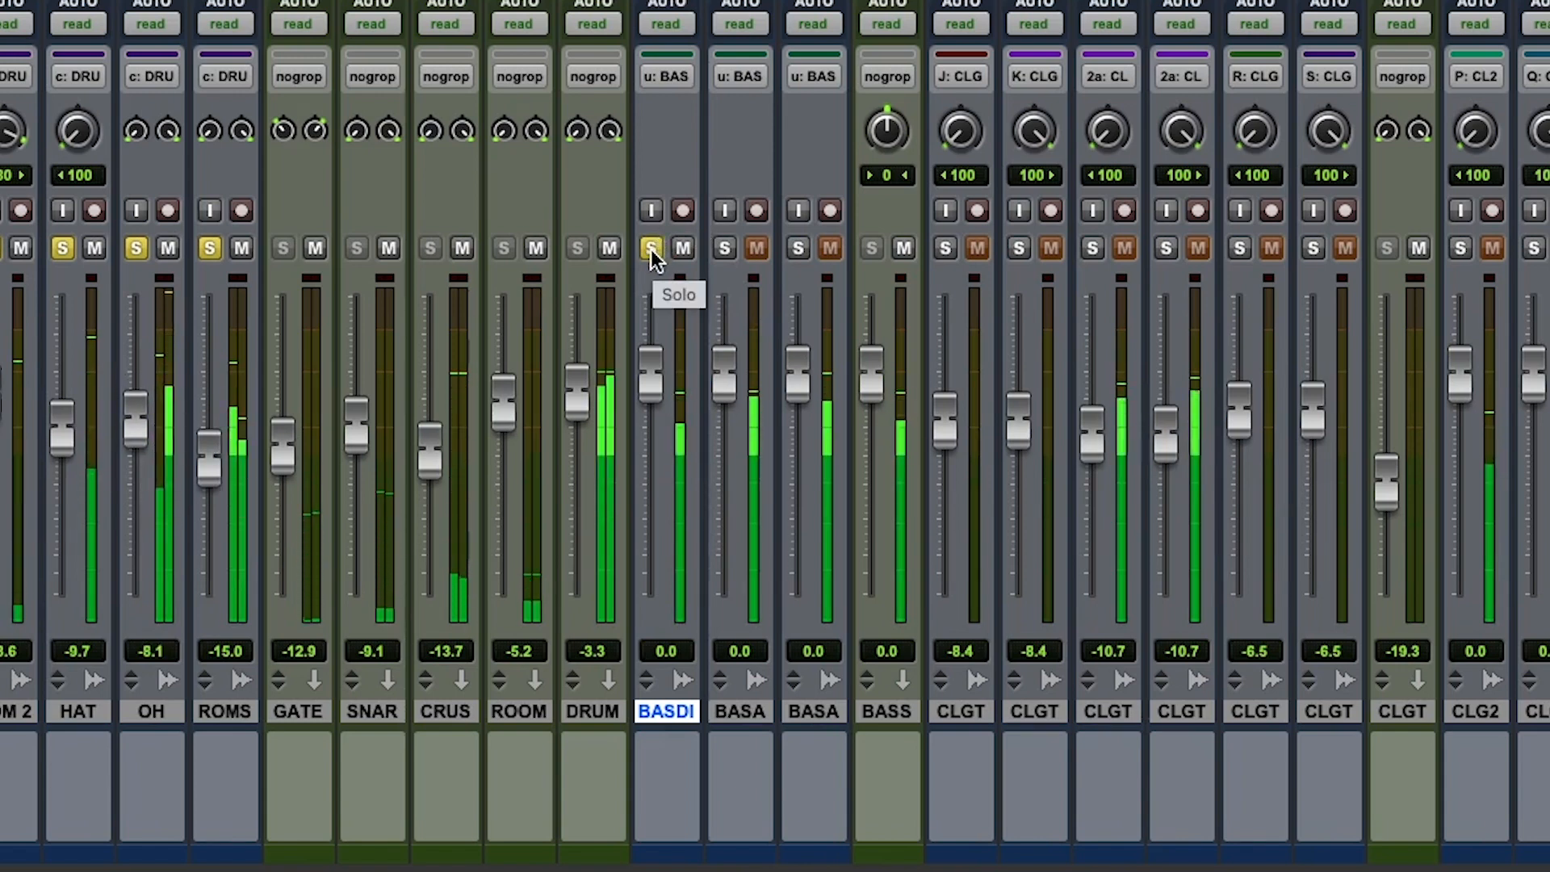
left_click(724, 247)
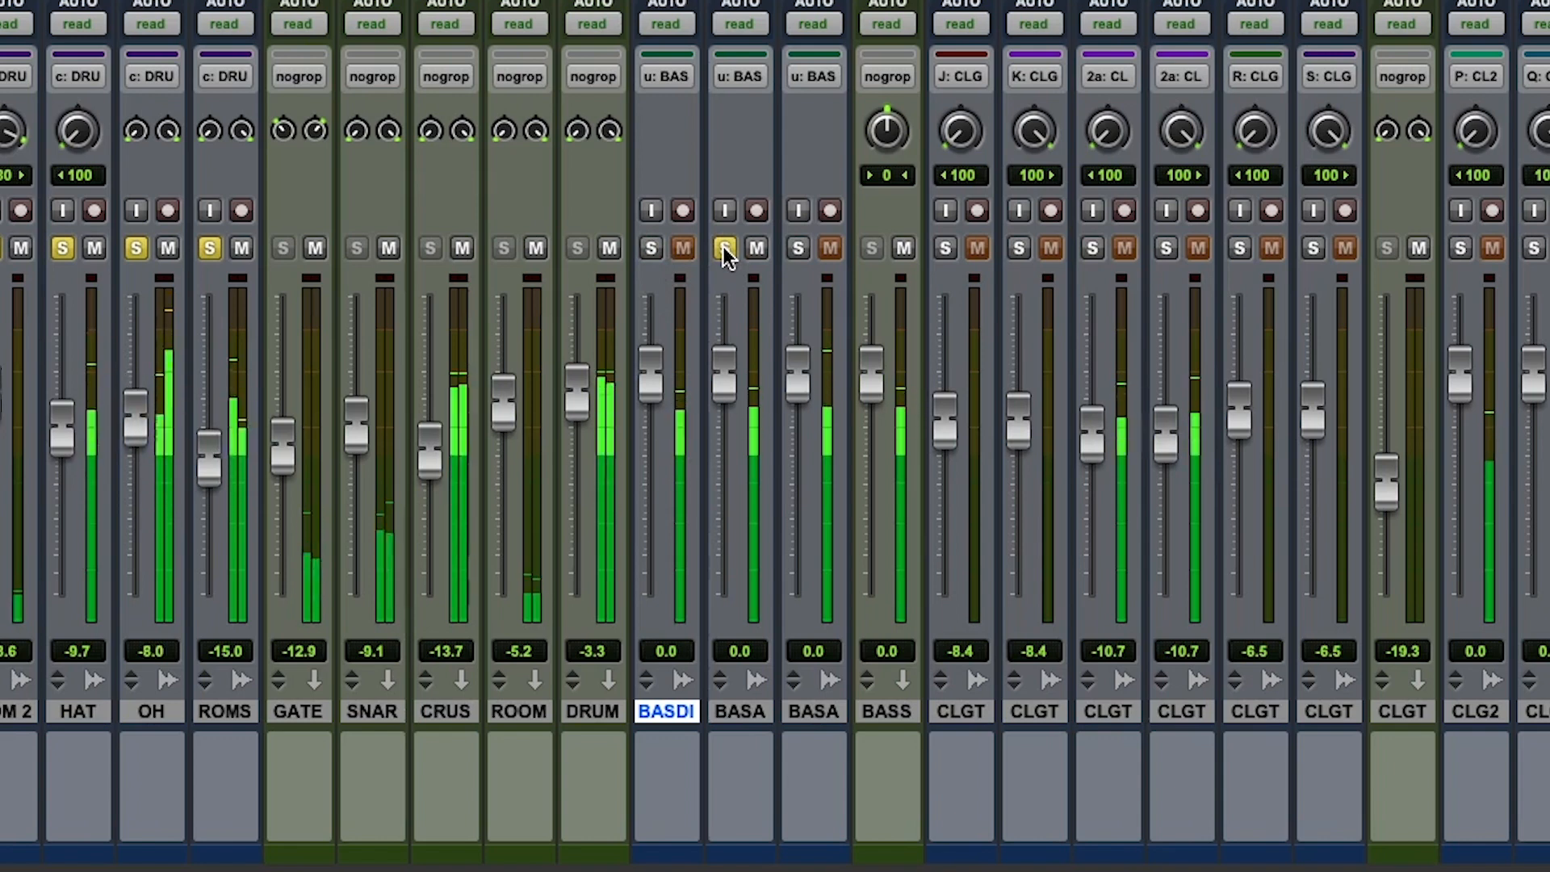
left_click(798, 248)
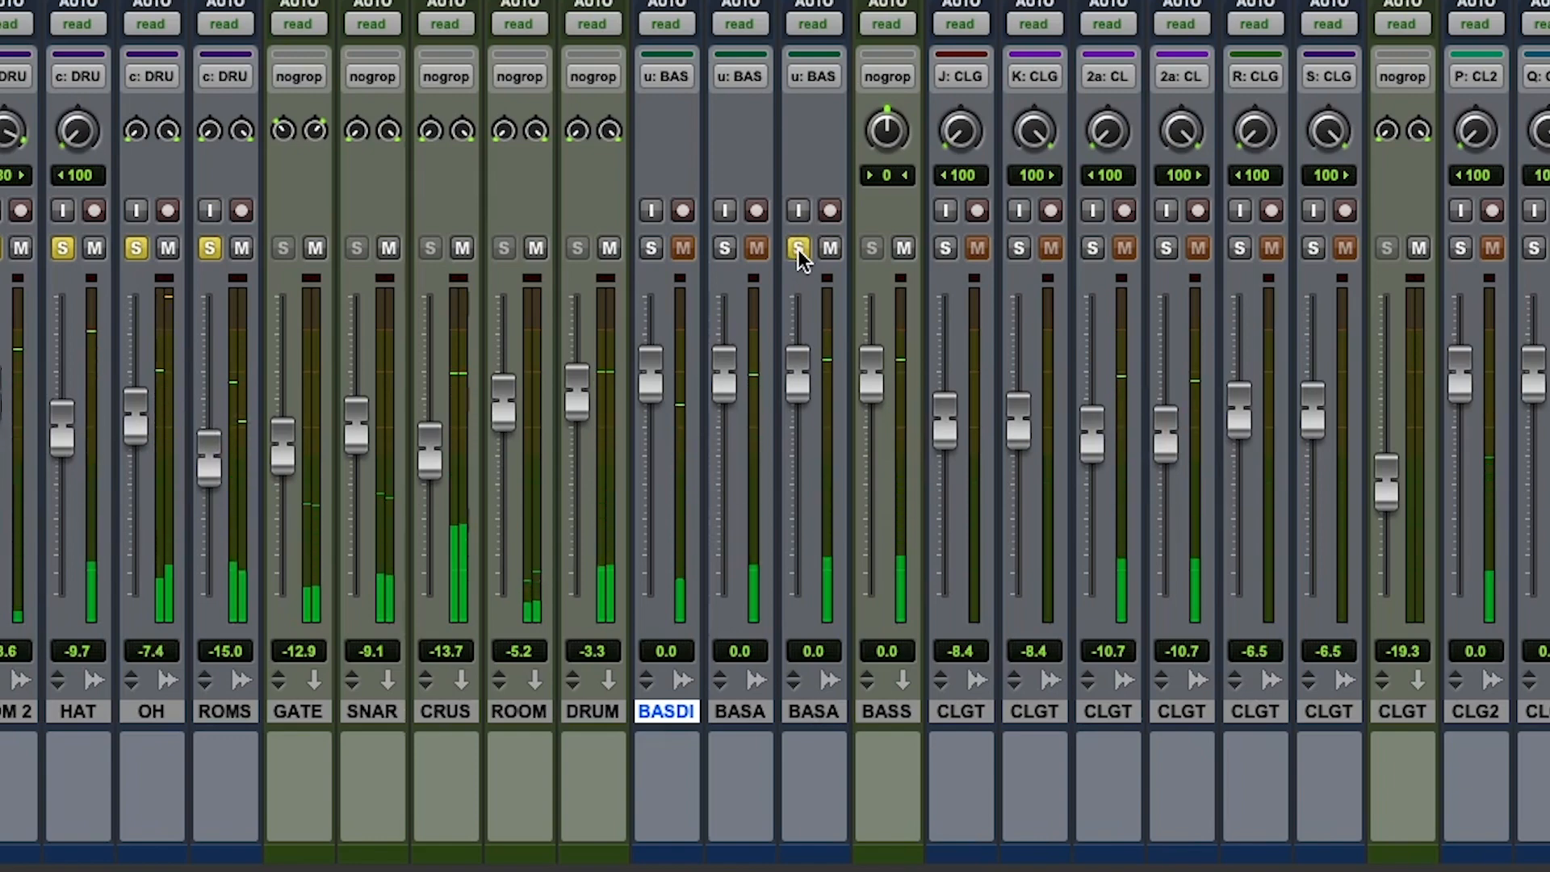
left_click(798, 248)
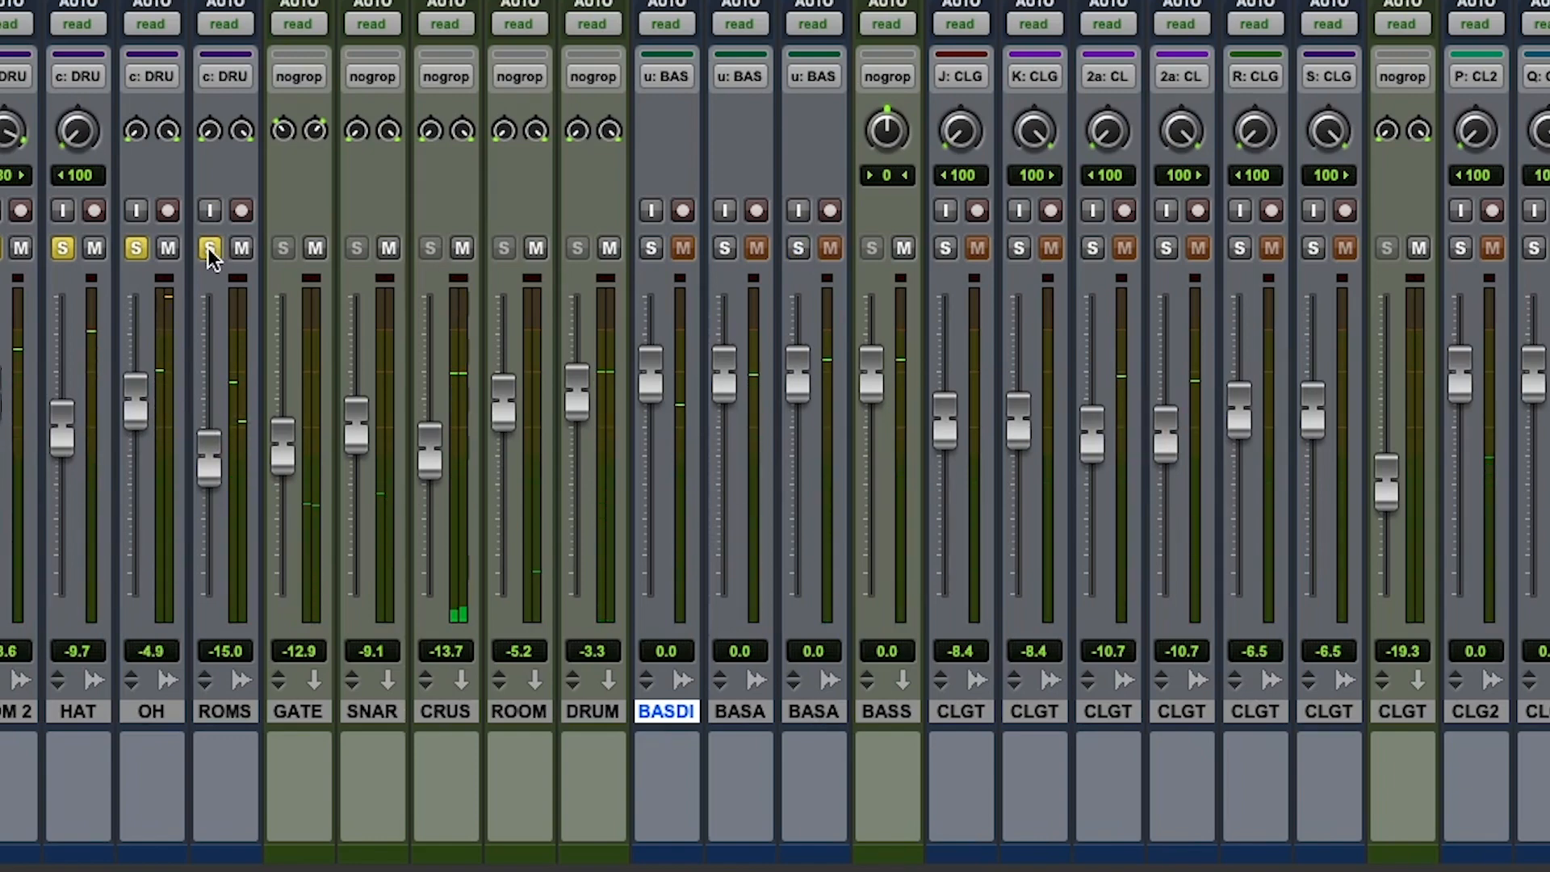
left_click(209, 249)
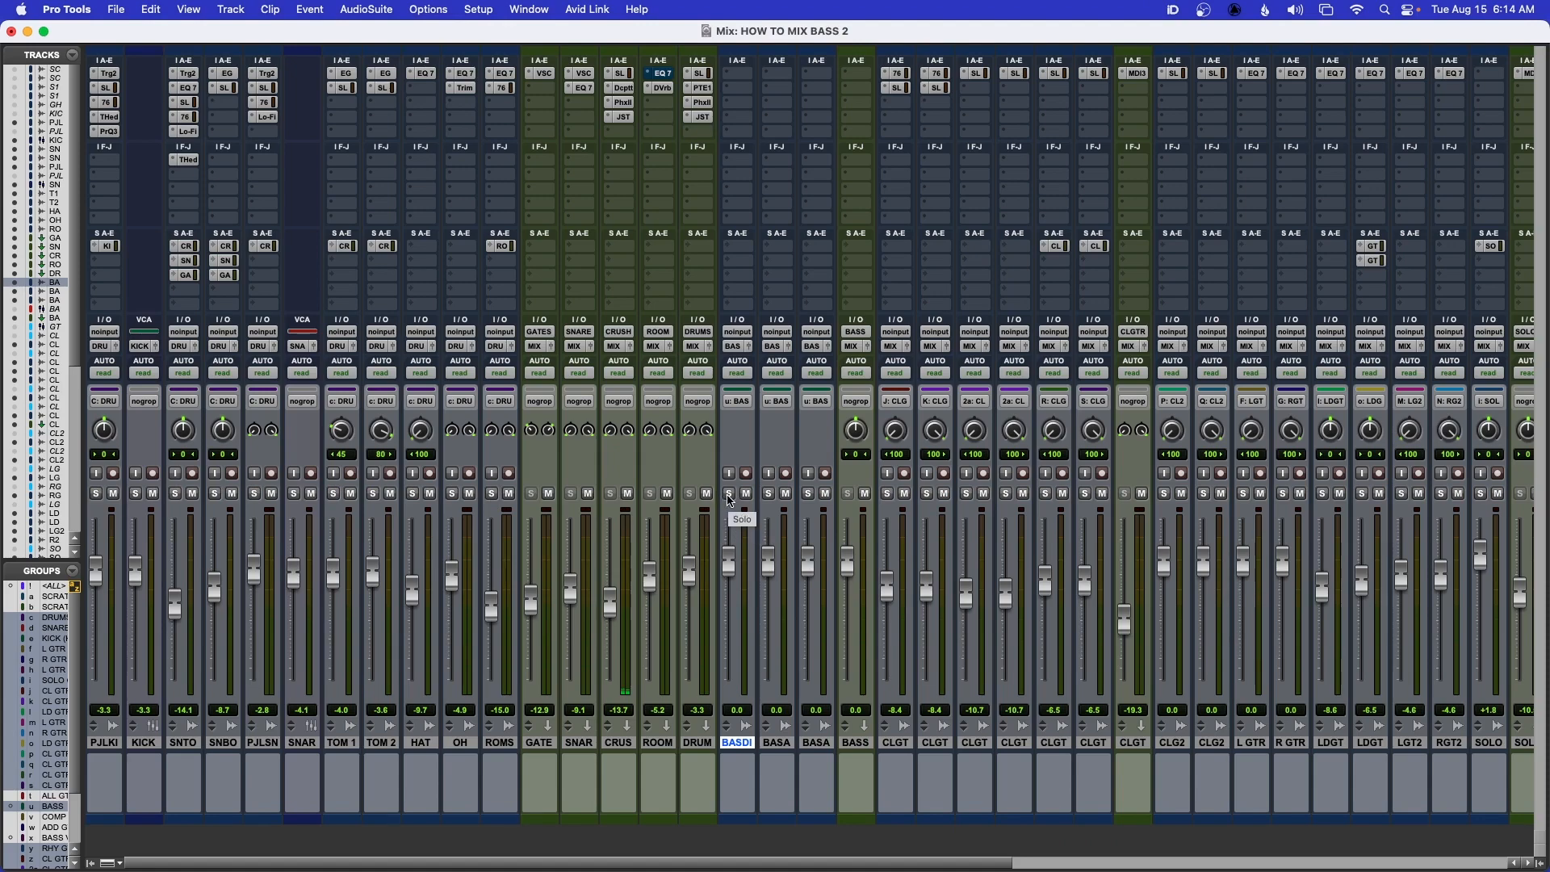
Audition the BASS DI track alone in solo, and clear its solo
left_click(730, 493)
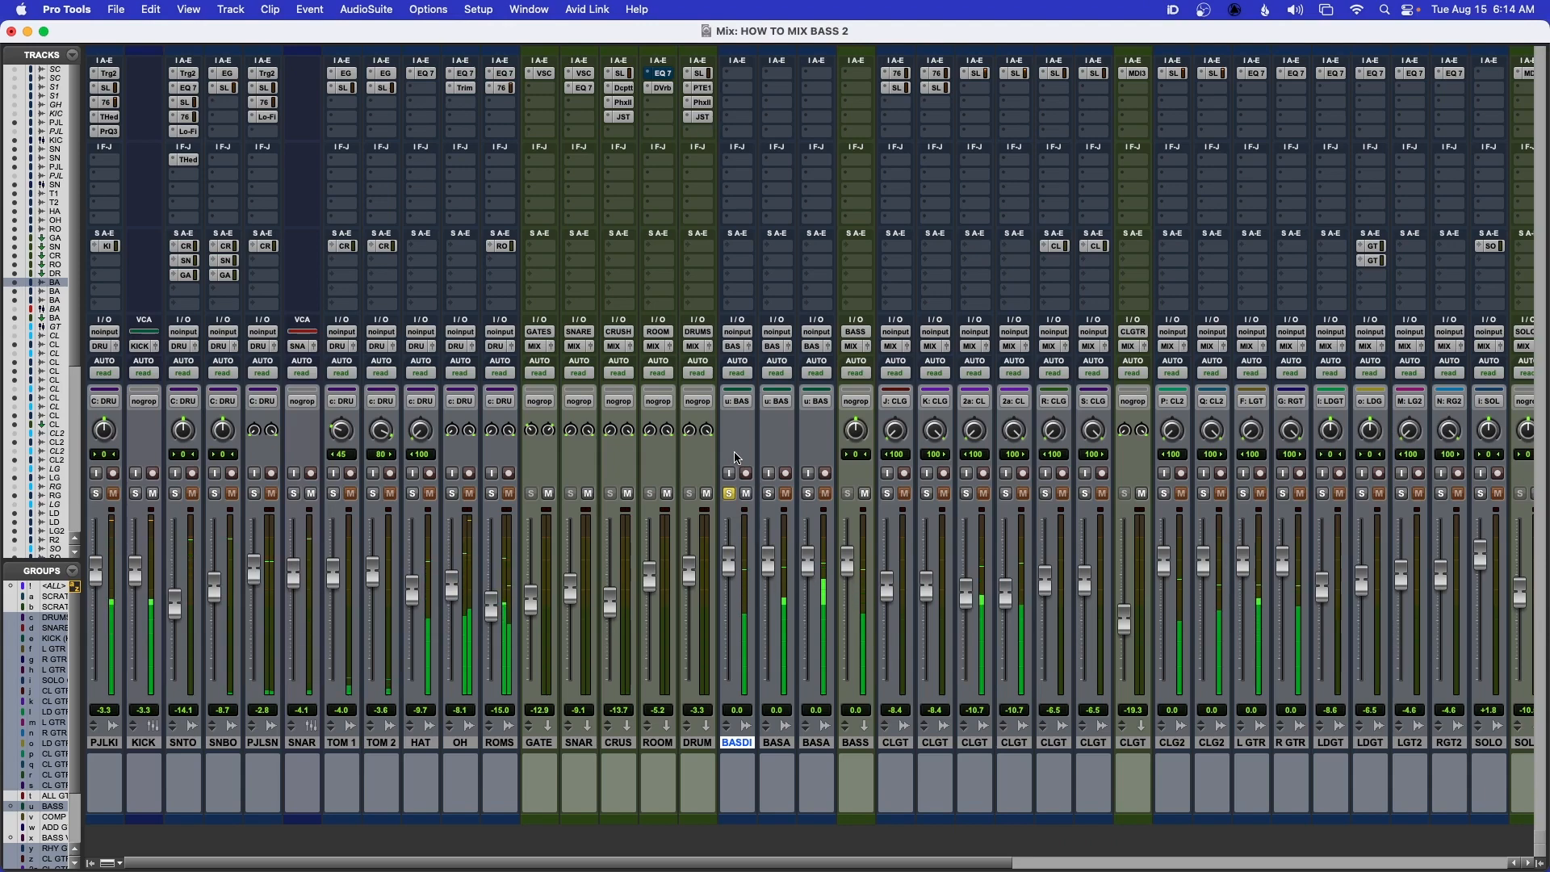
key("space")
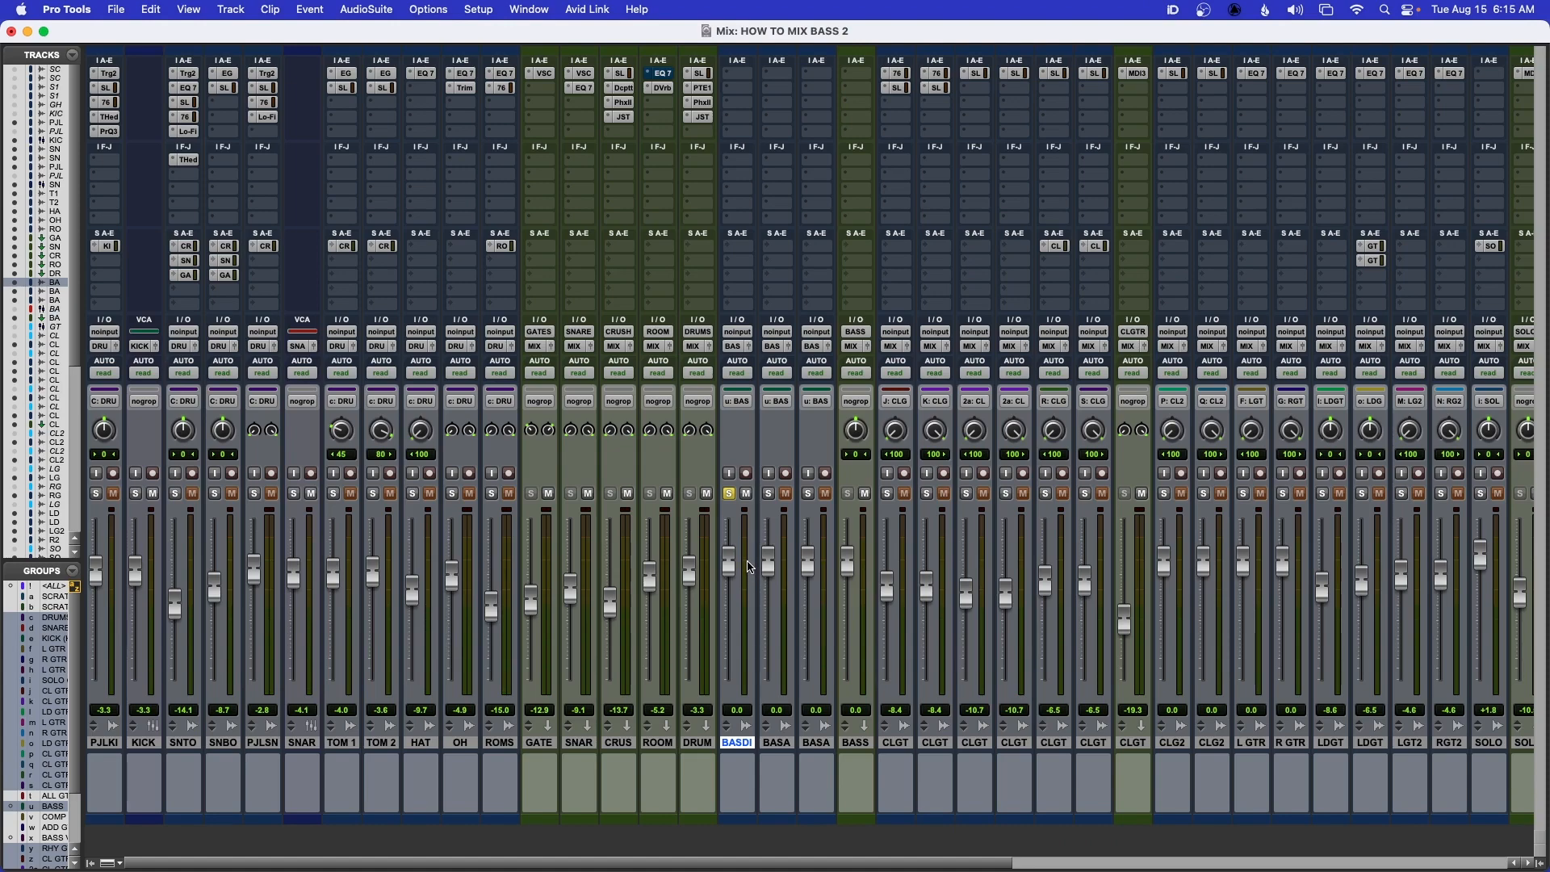
left_click(729, 494)
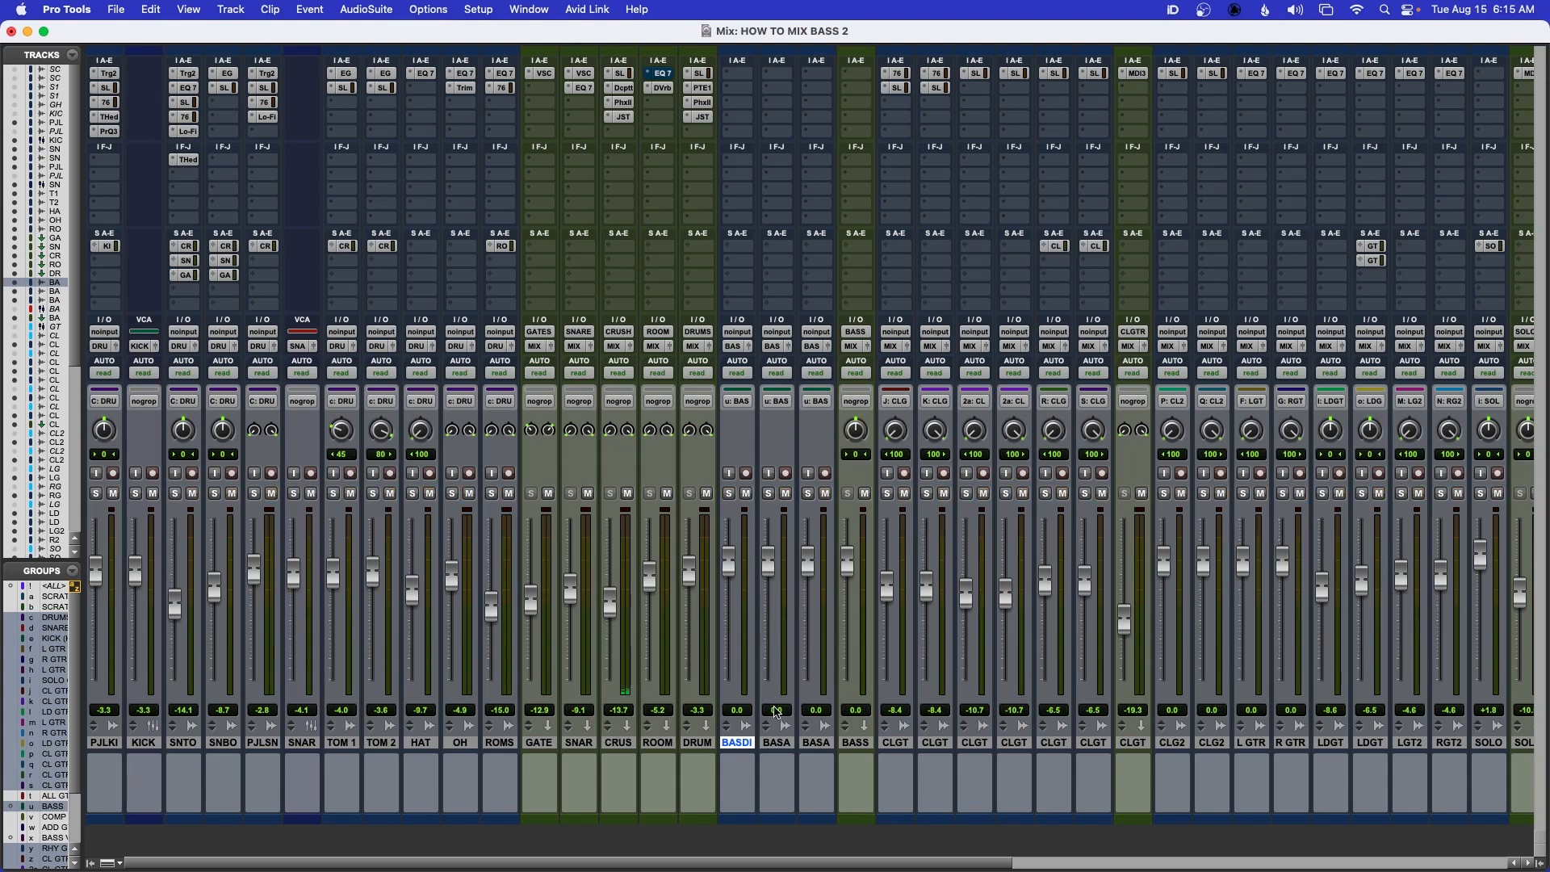
Solo BASS SANS together with the drum group and lower the BASS DI fader to −∞
left_click(769, 494)
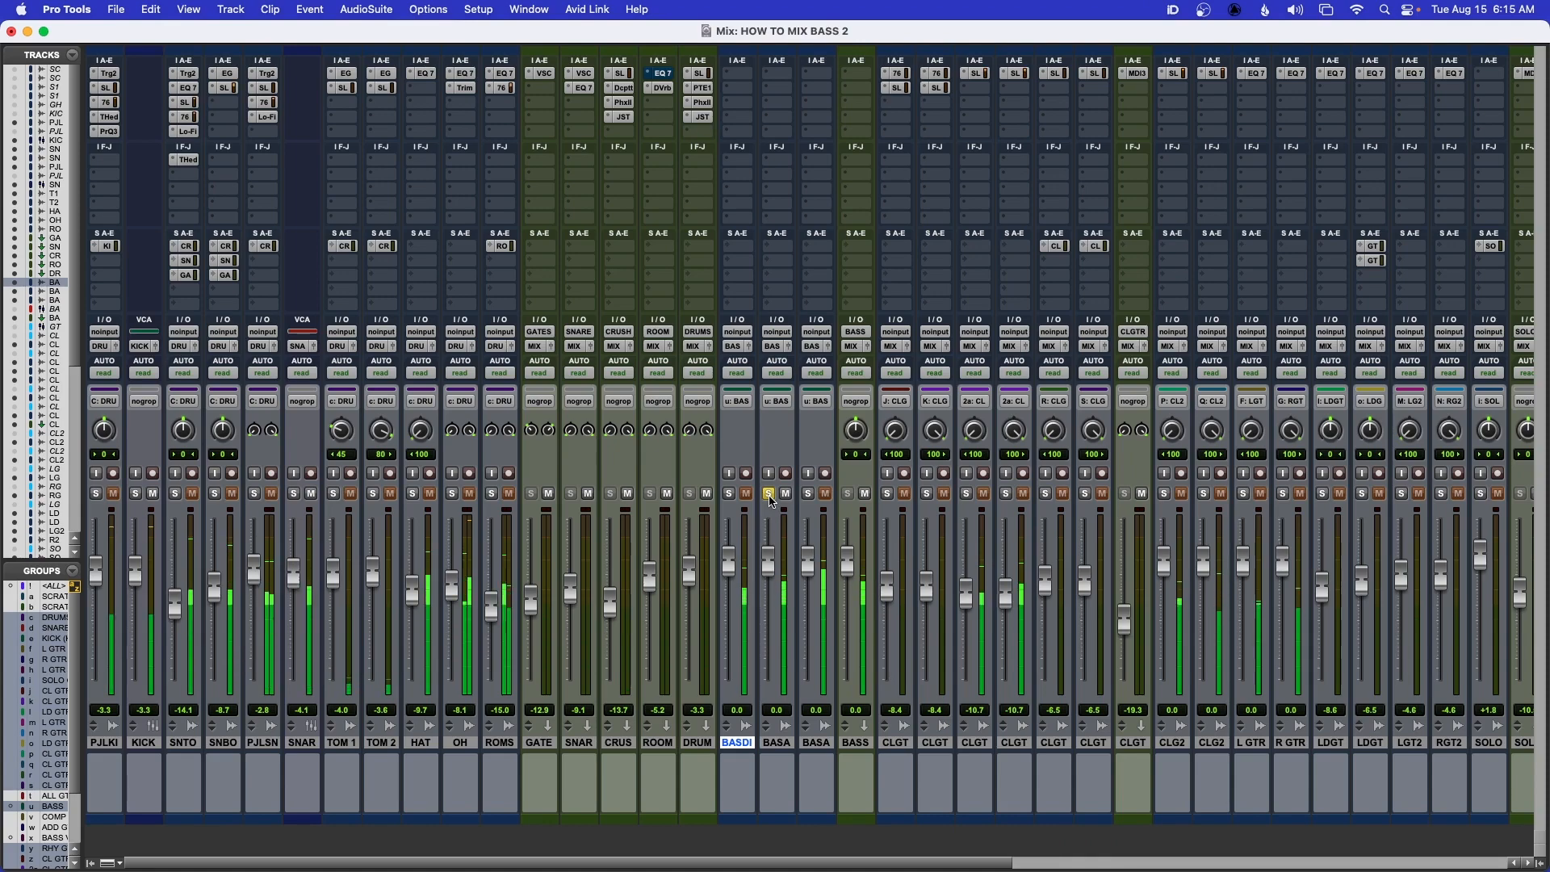
key("space")
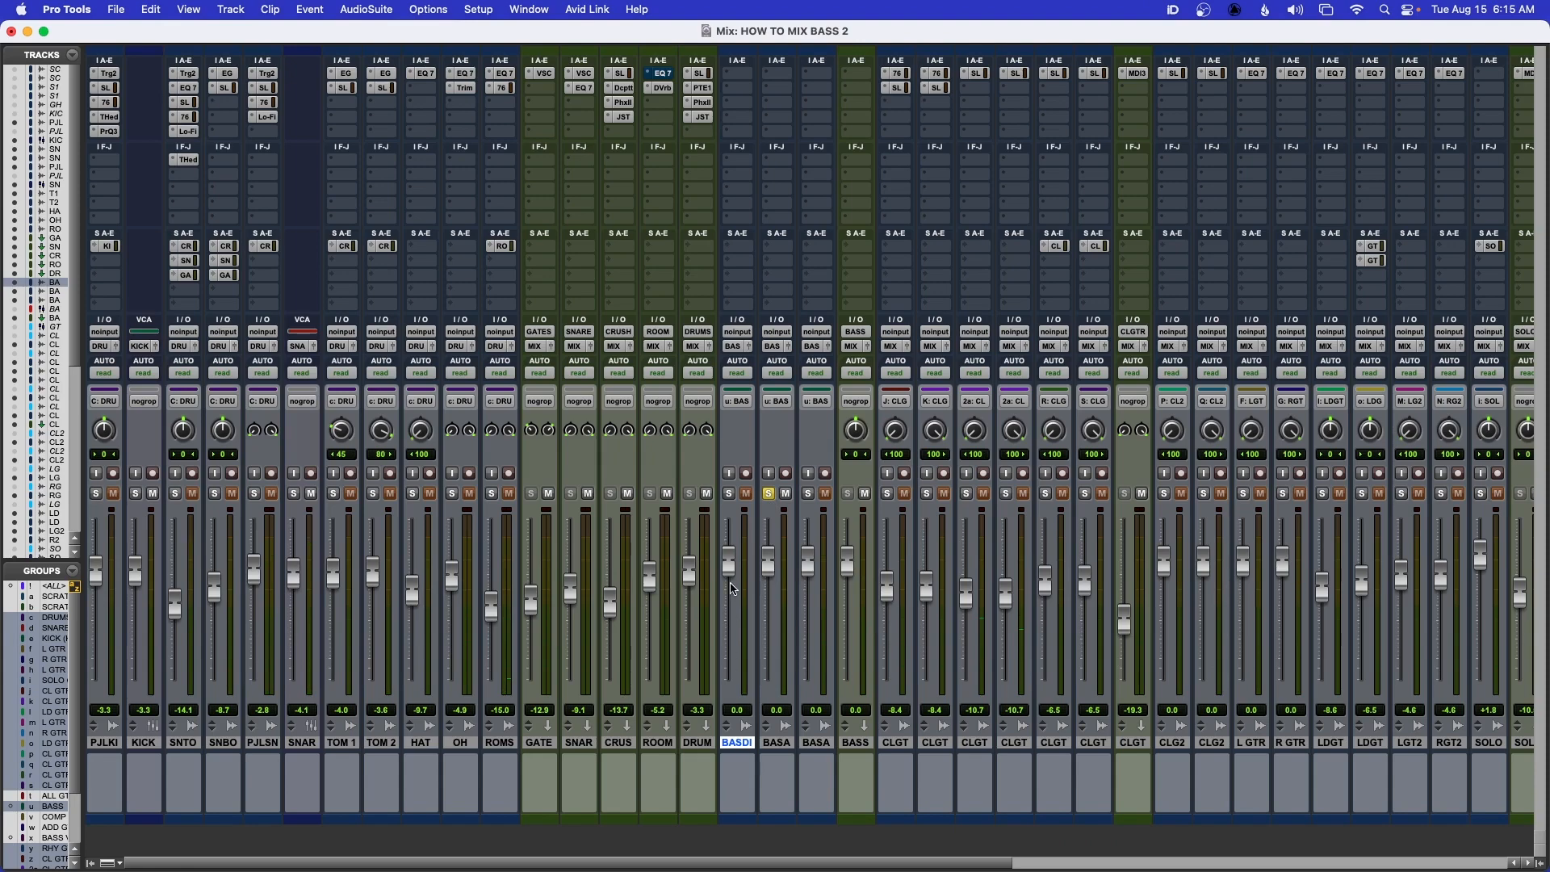
left_click_drag(729, 562, 729, 682)
left_click(491, 494)
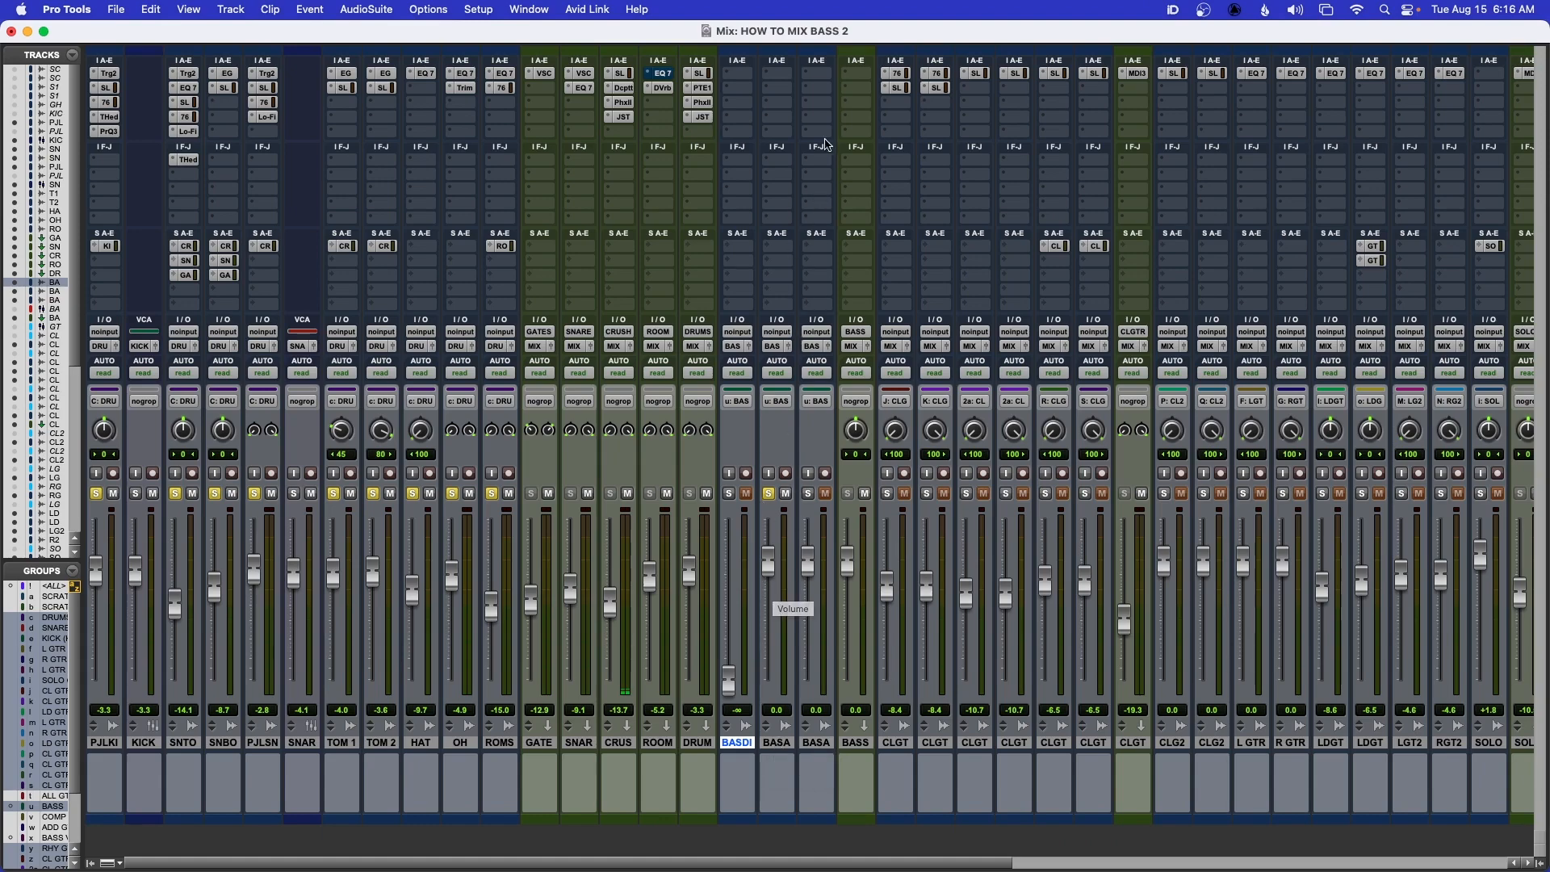
Insert the mono Waves L2 limiter in the first insert slot of BASS SANS
left_click(786, 80)
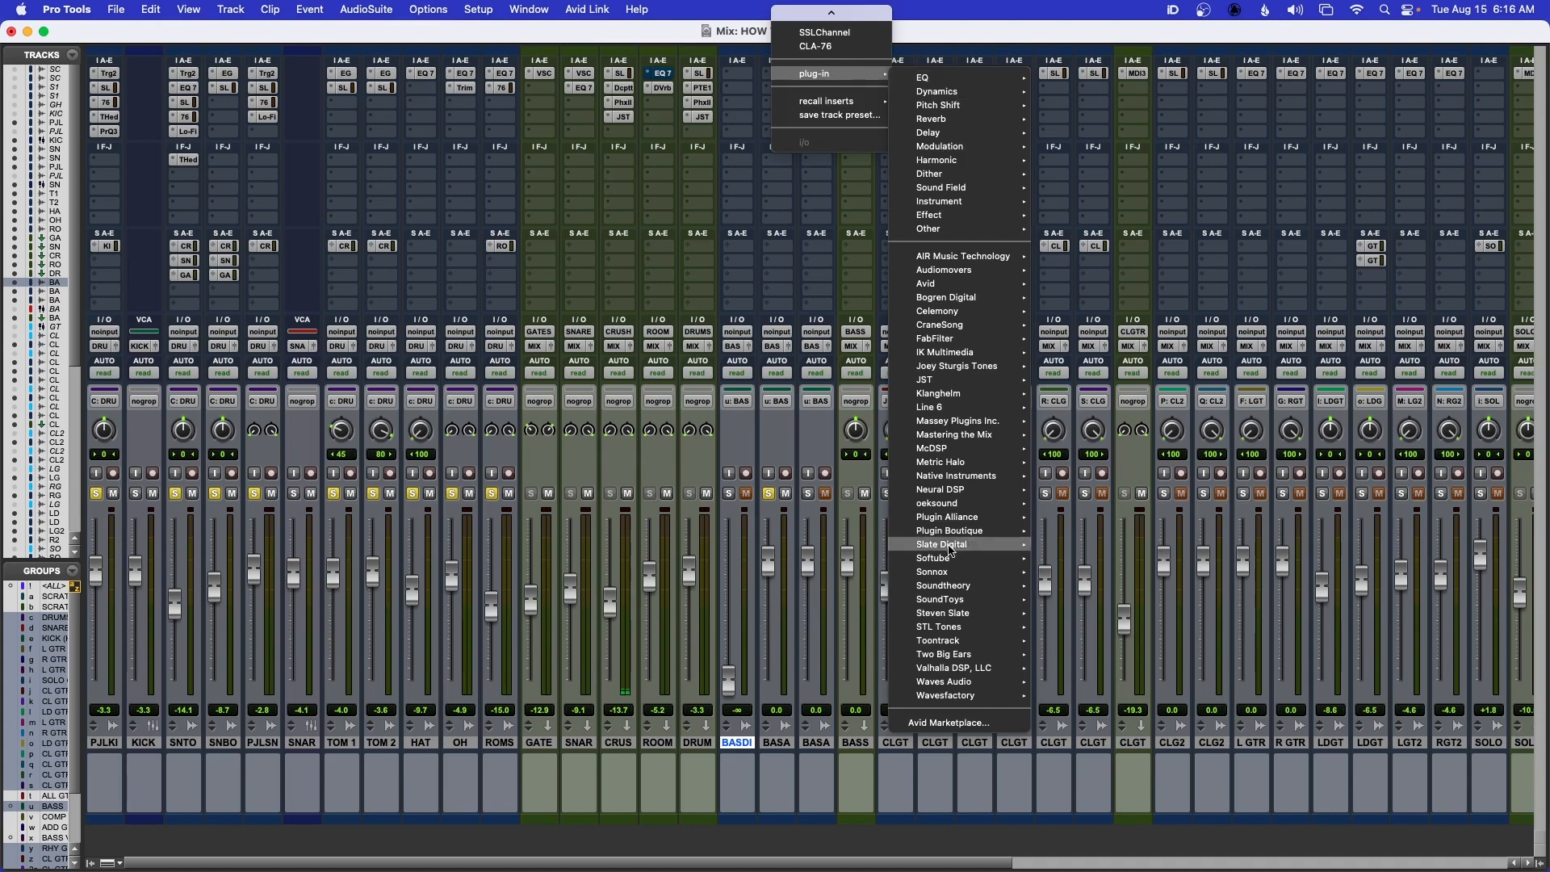
mouse_move(959, 687)
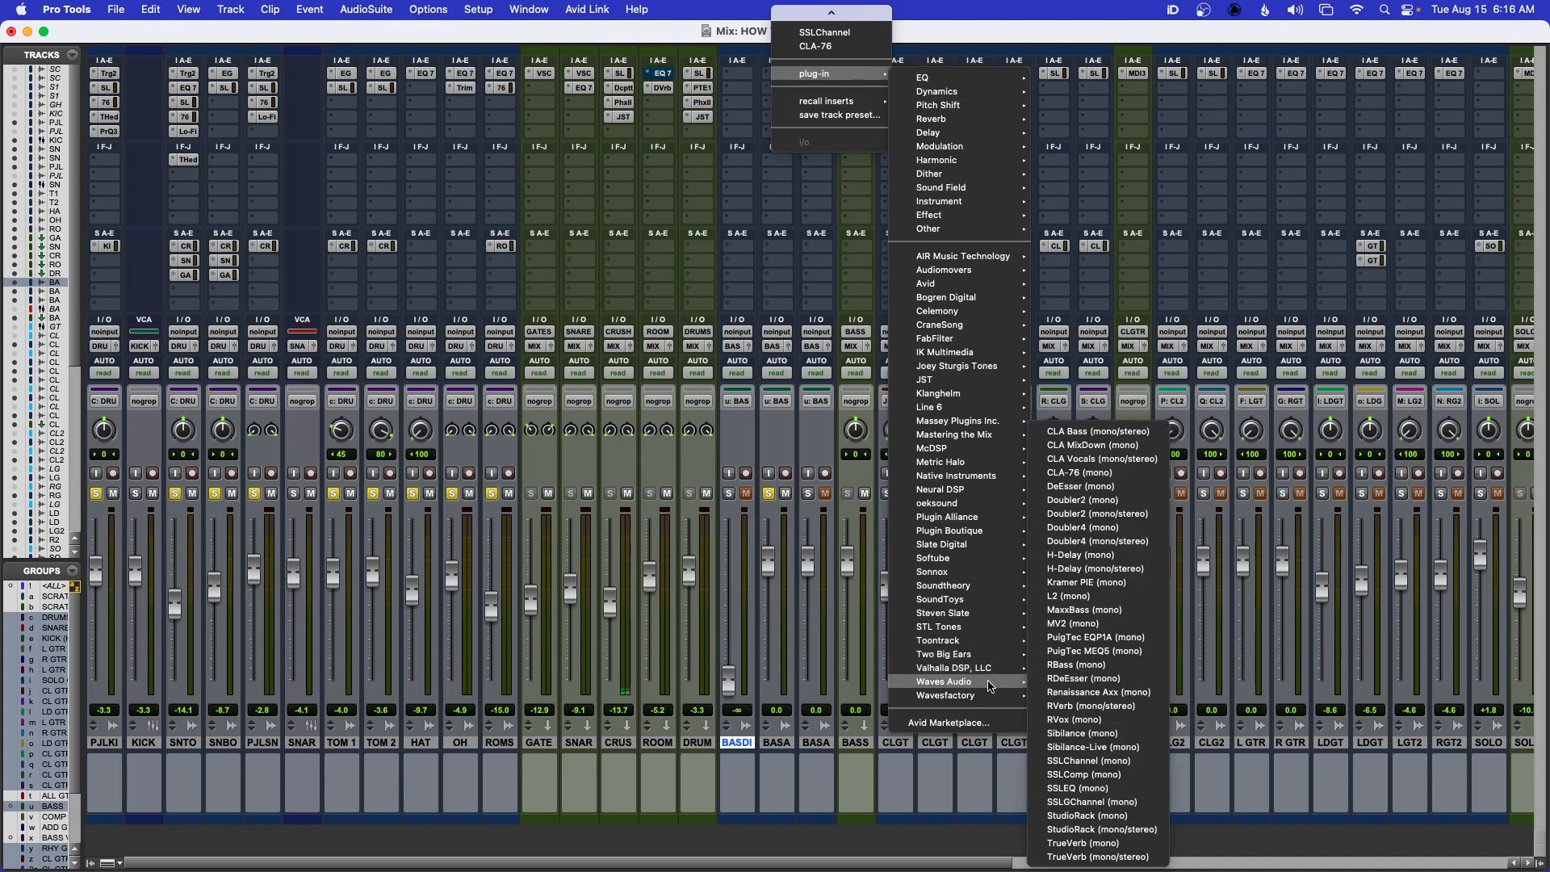
left_click(1083, 601)
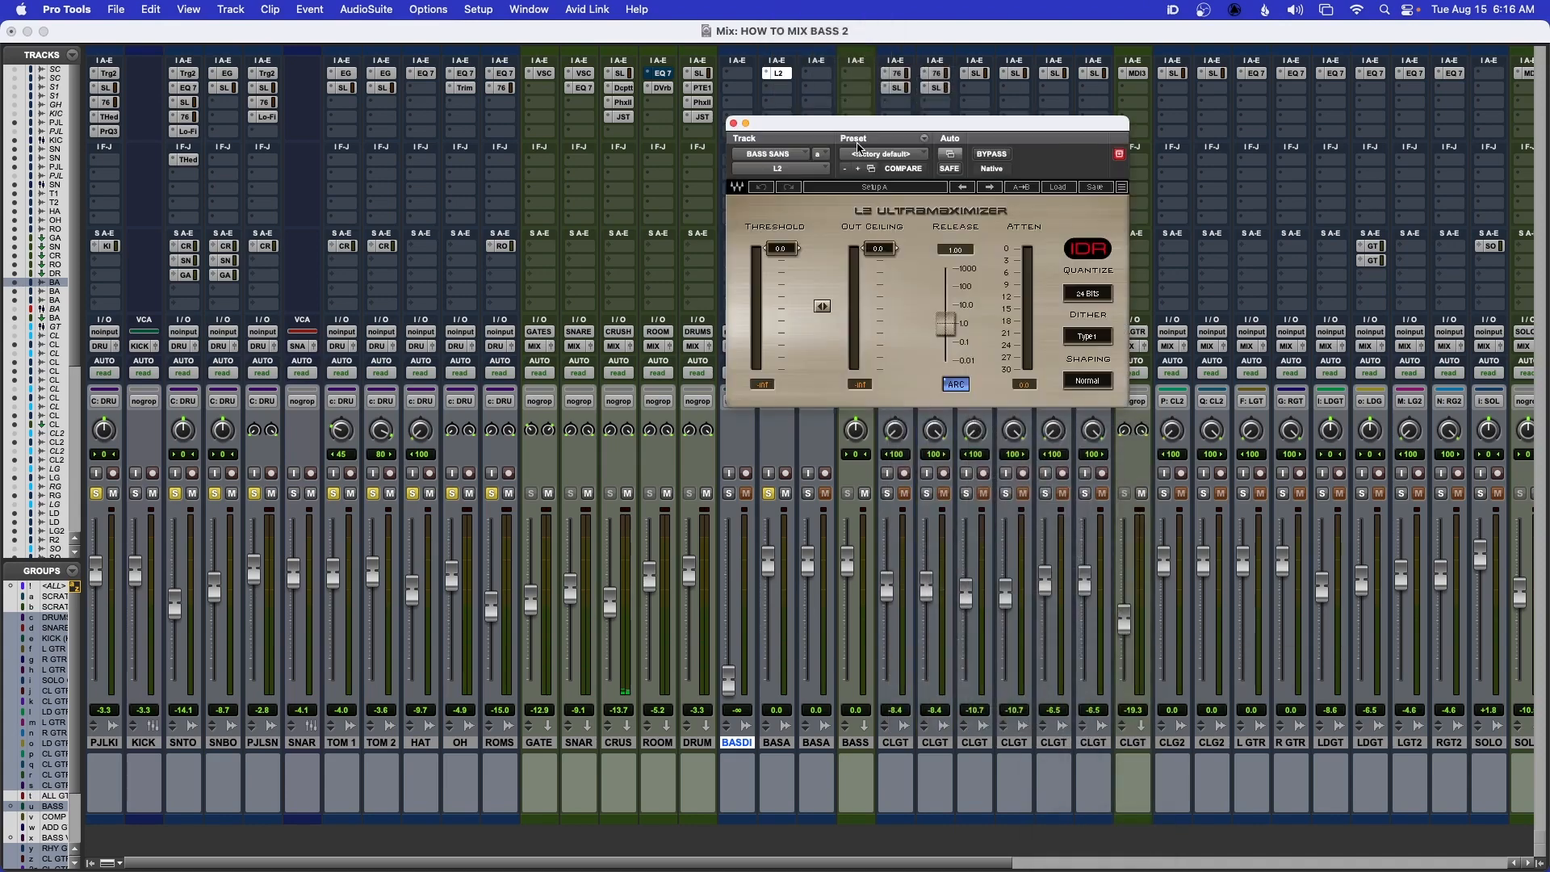
left_click_drag(860, 125, 889, 118)
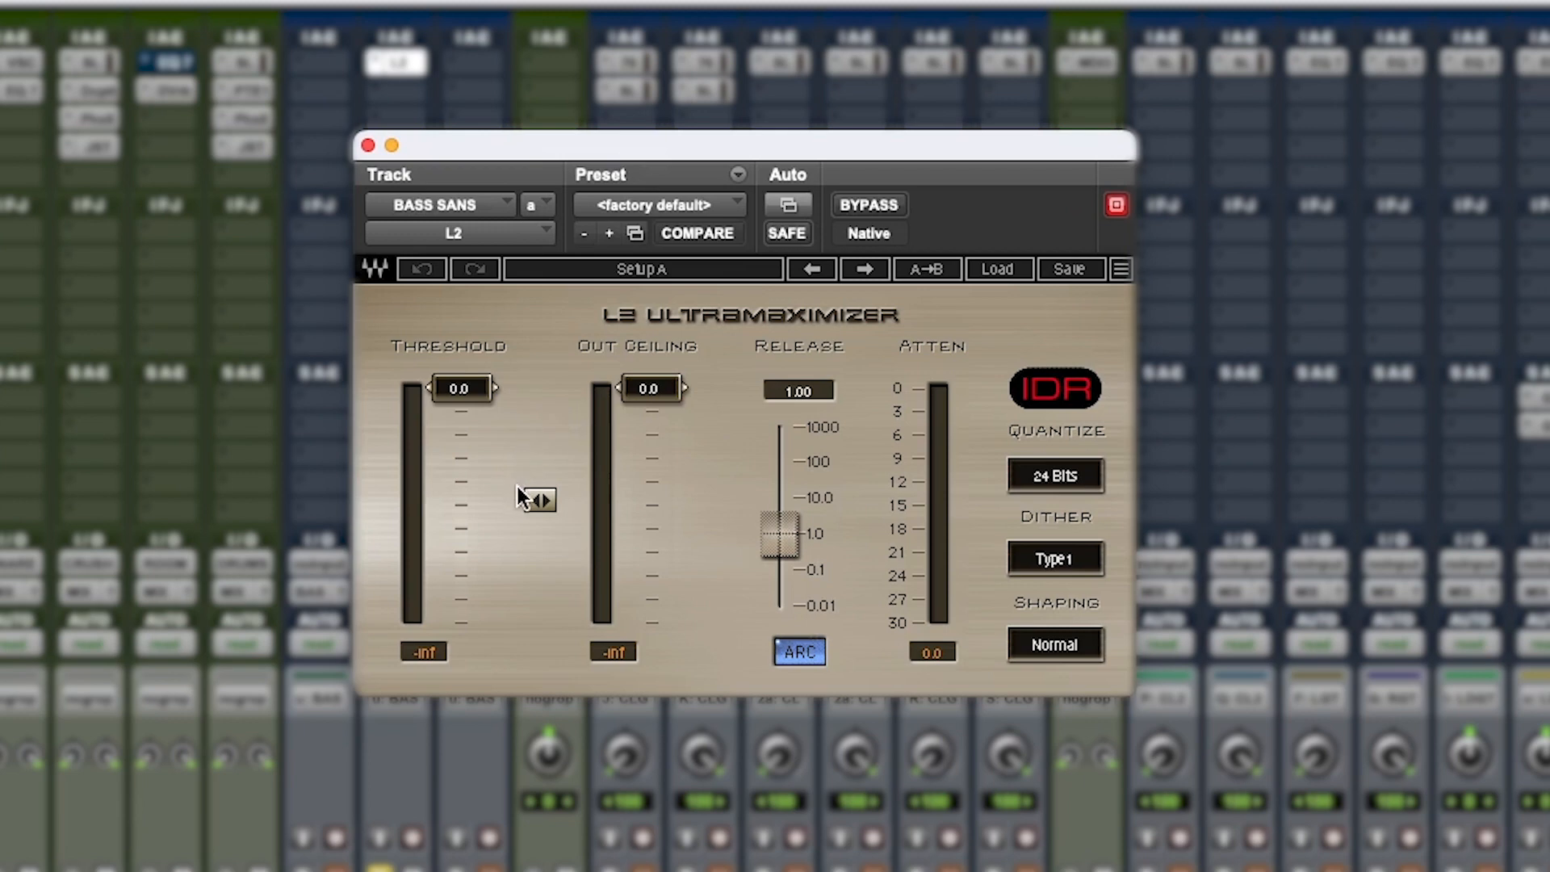
Set the L2 threshold to -10.1 and the out ceiling to -9.7 during playback of BASS SANS with the drums
key("space")
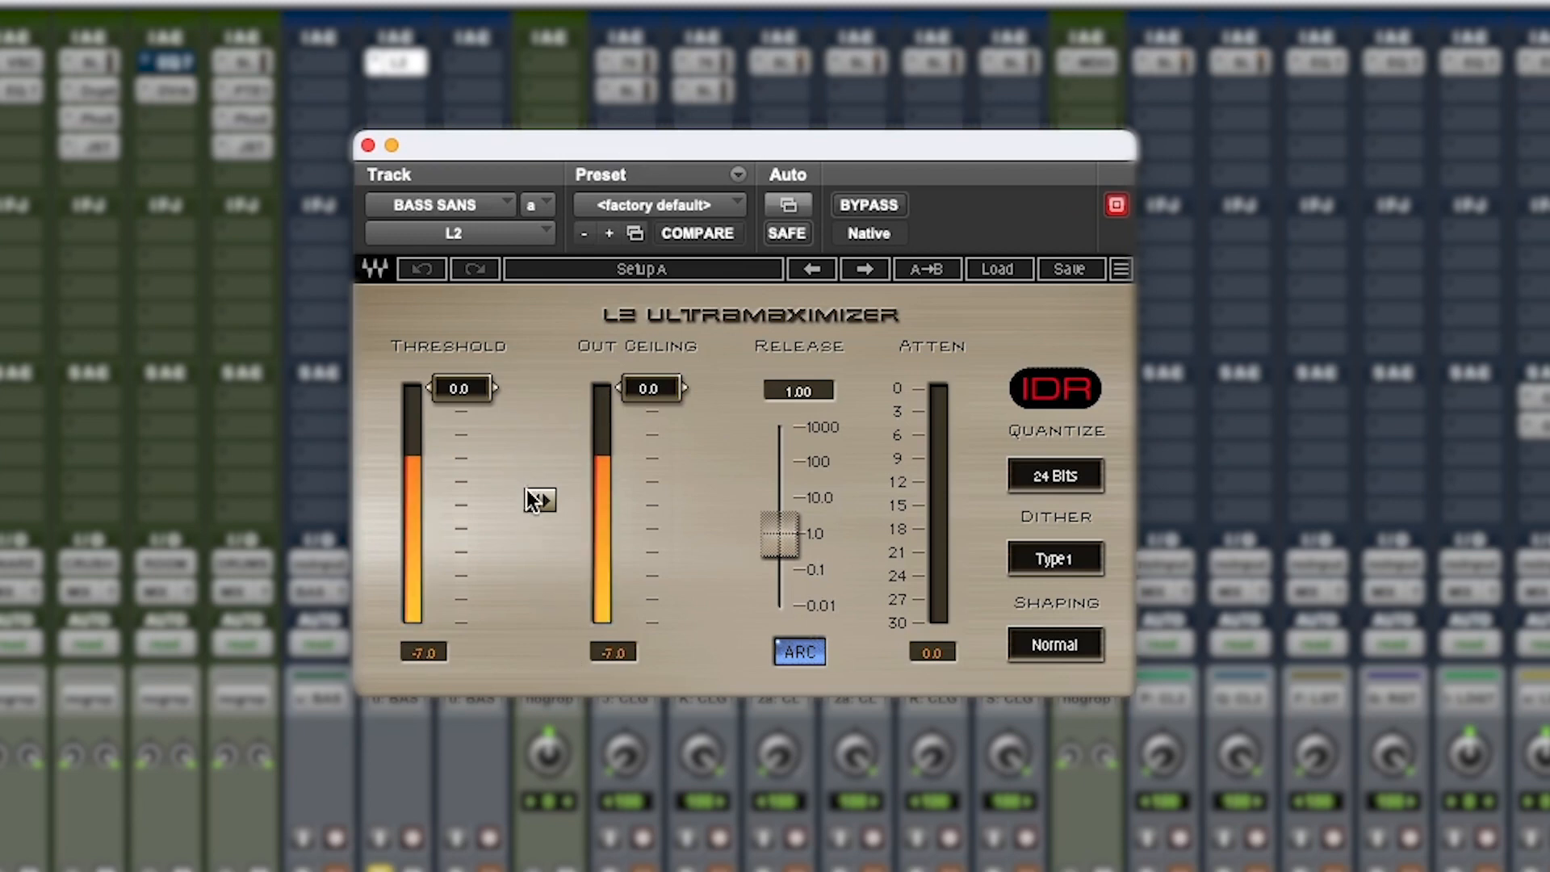
left_click_drag(539, 500, 539, 572)
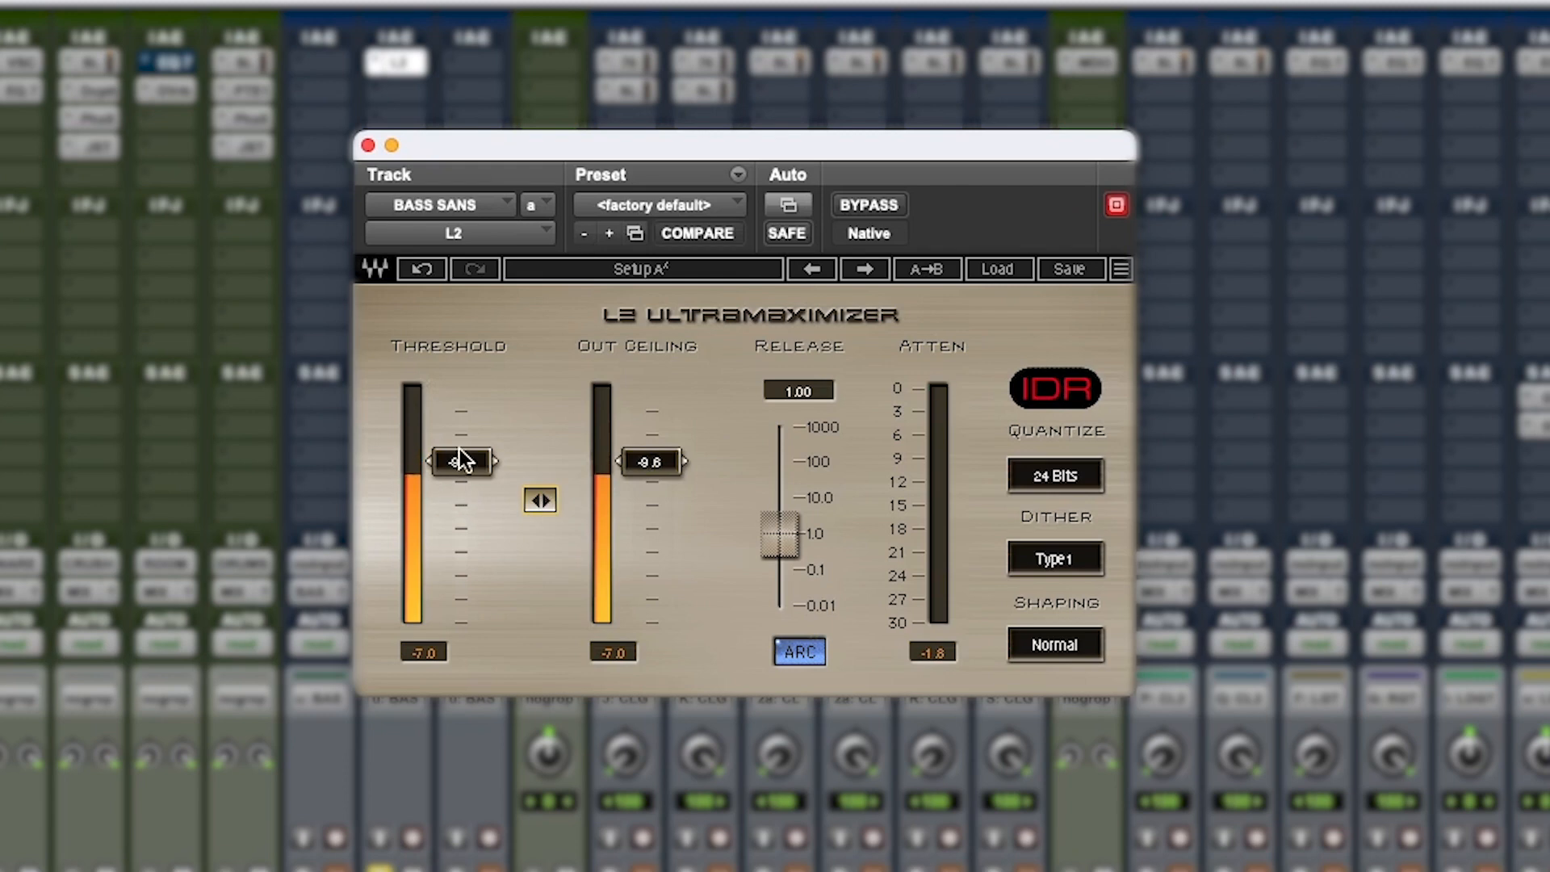
left_click_drag(460, 456, 460, 466)
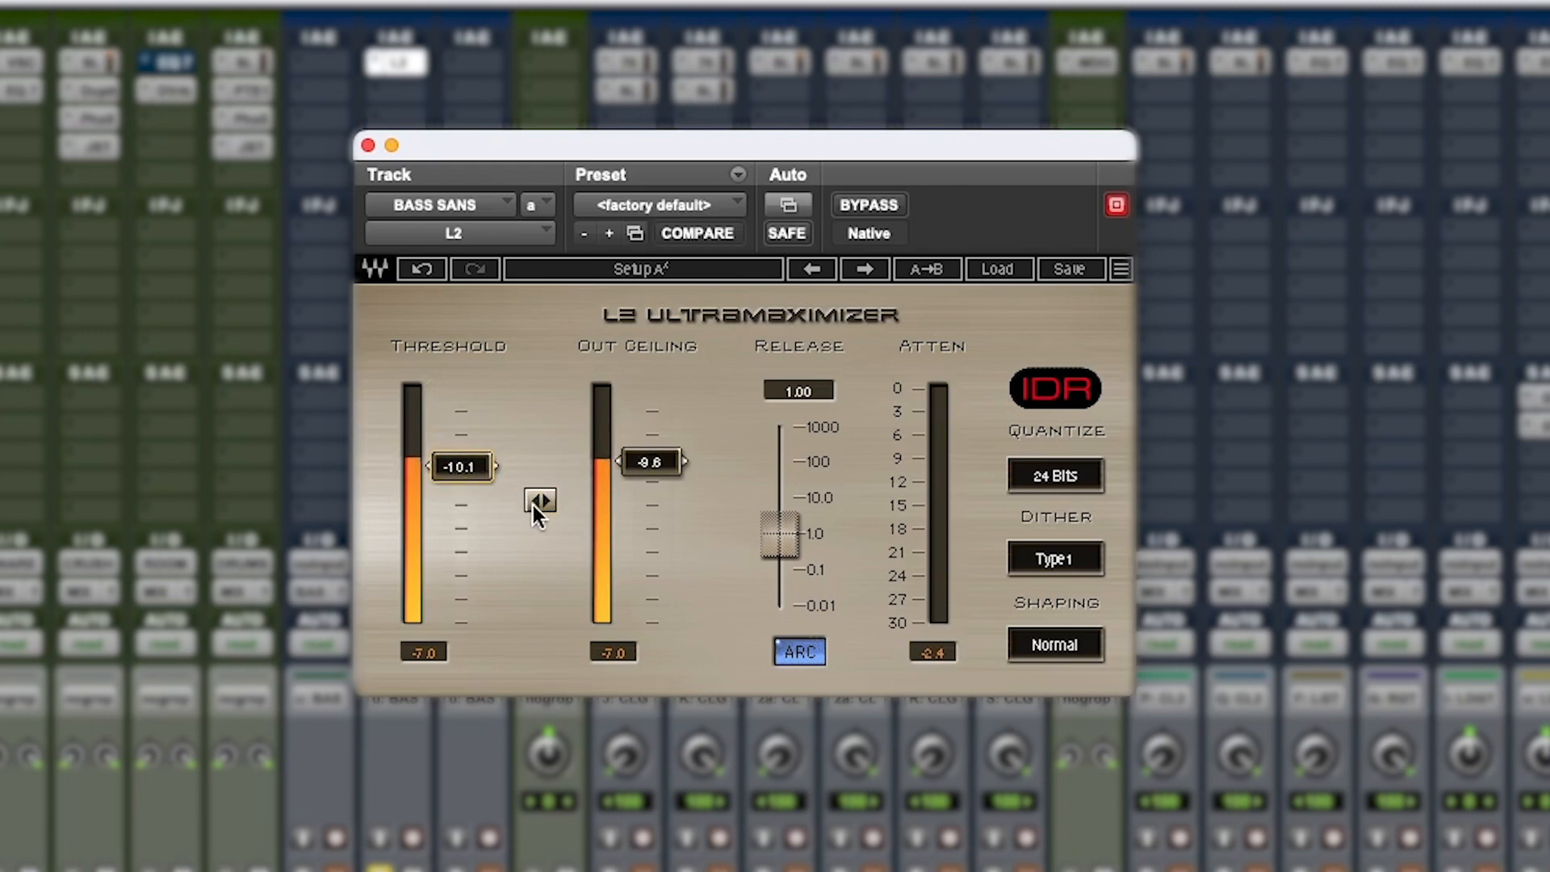
left_click_drag(539, 504, 538, 506)
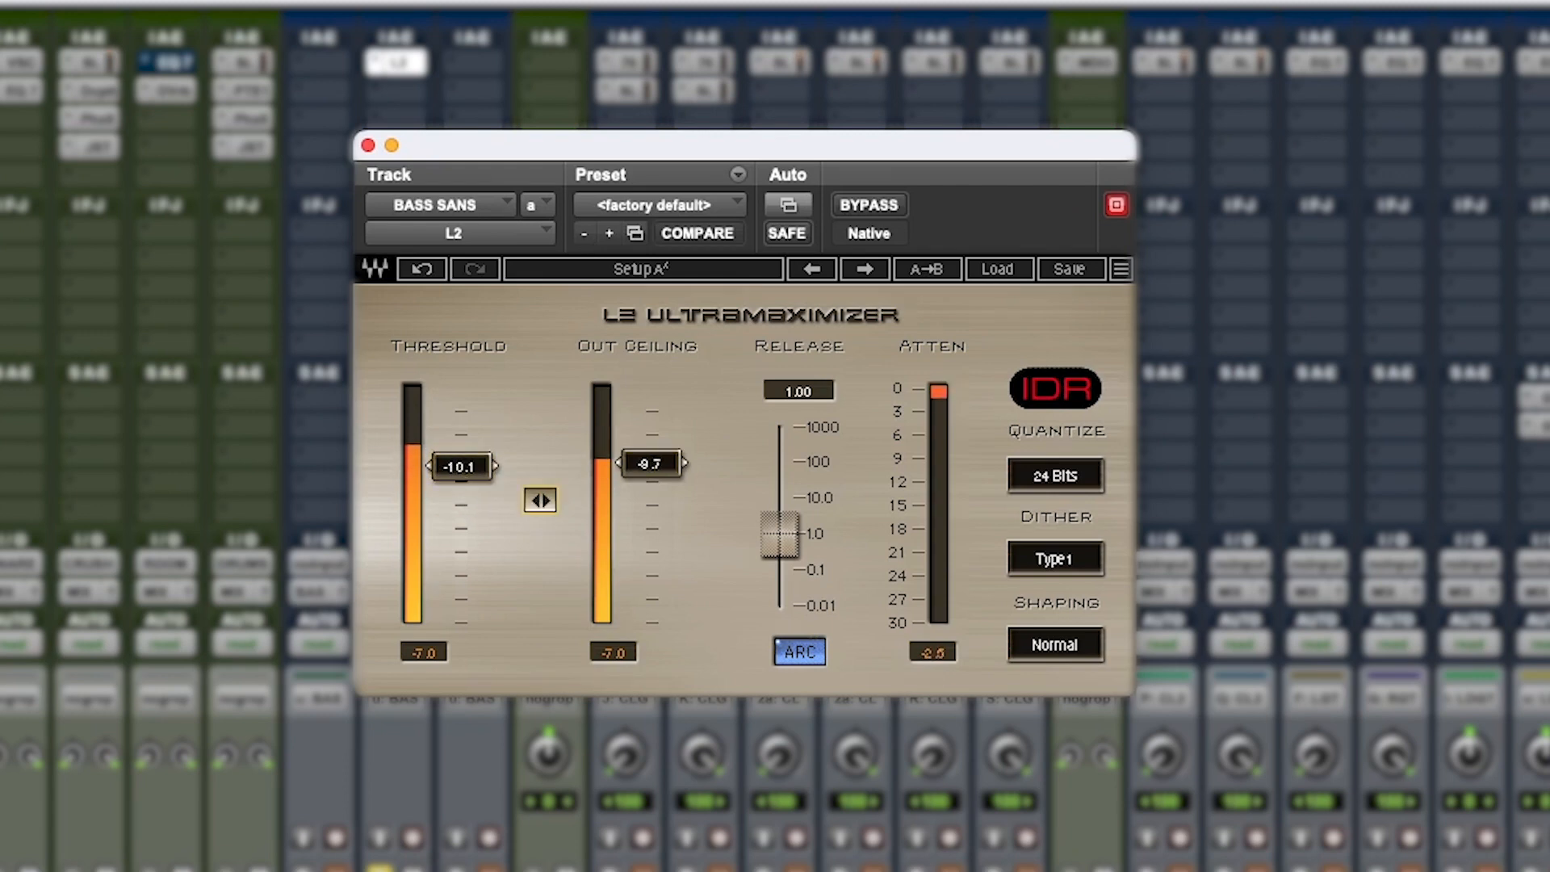
key("space")
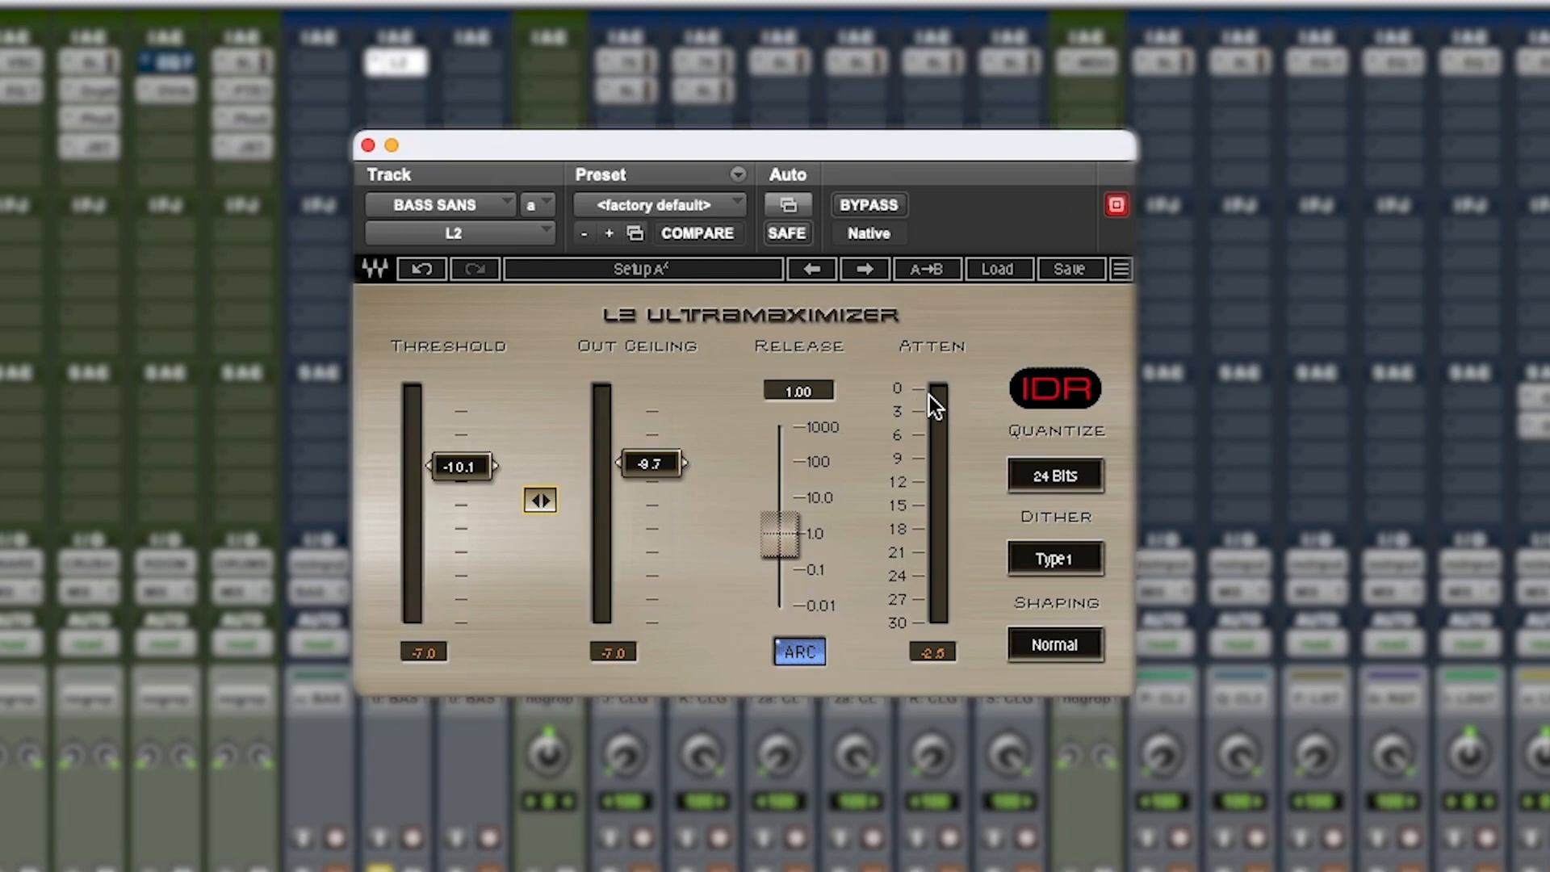
Fine-tune the L2 to a -10.0 threshold and -9.6 out ceiling, resetting the attenuation peak to check it, and close the plug-in
left_click(933, 654)
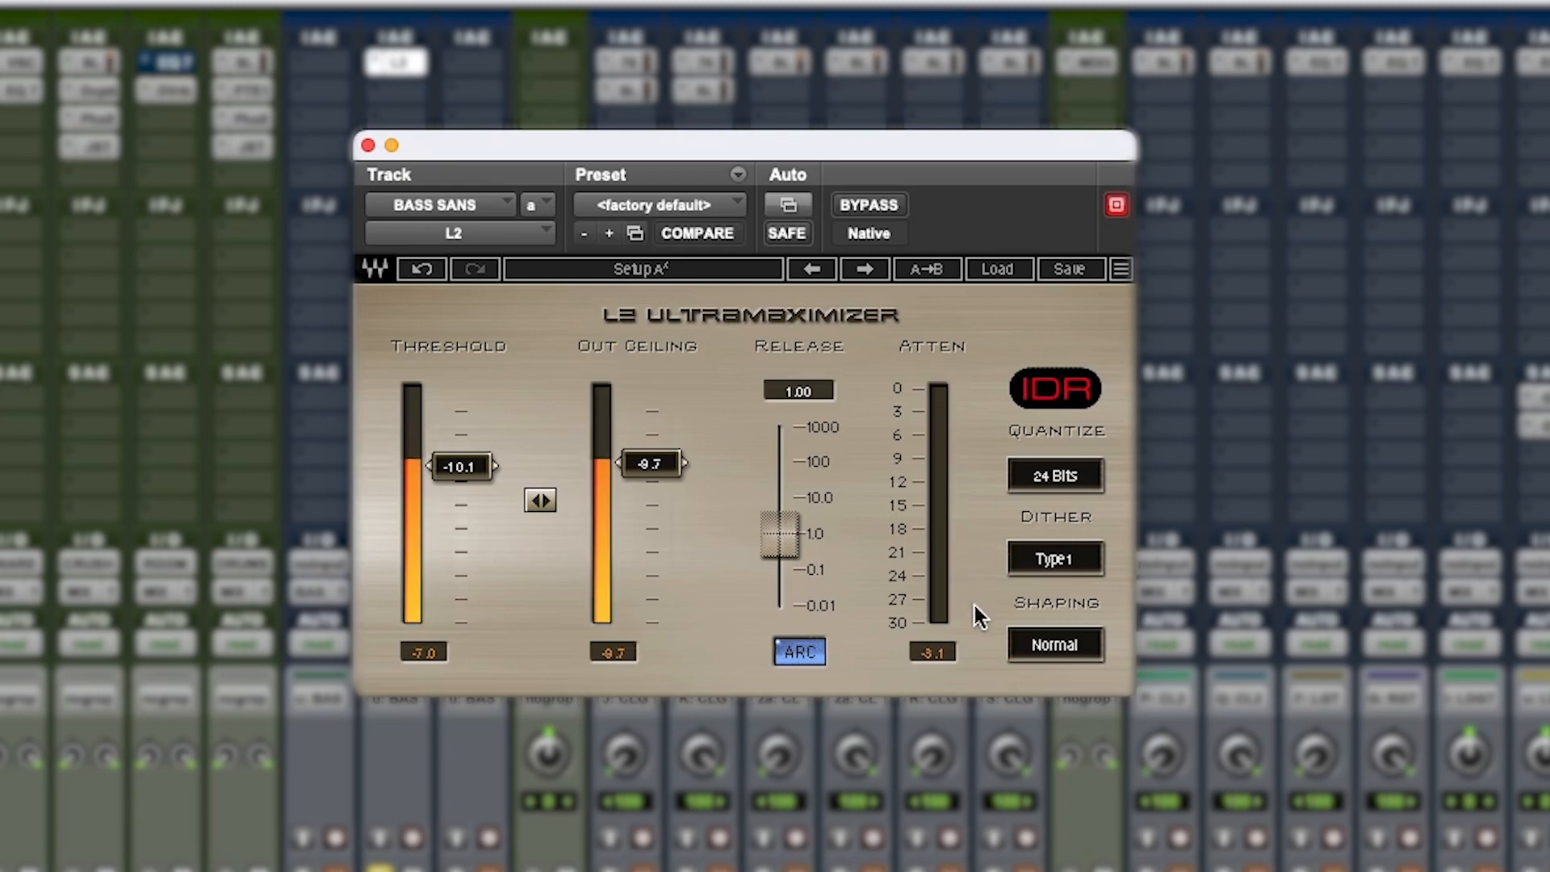
key("space")
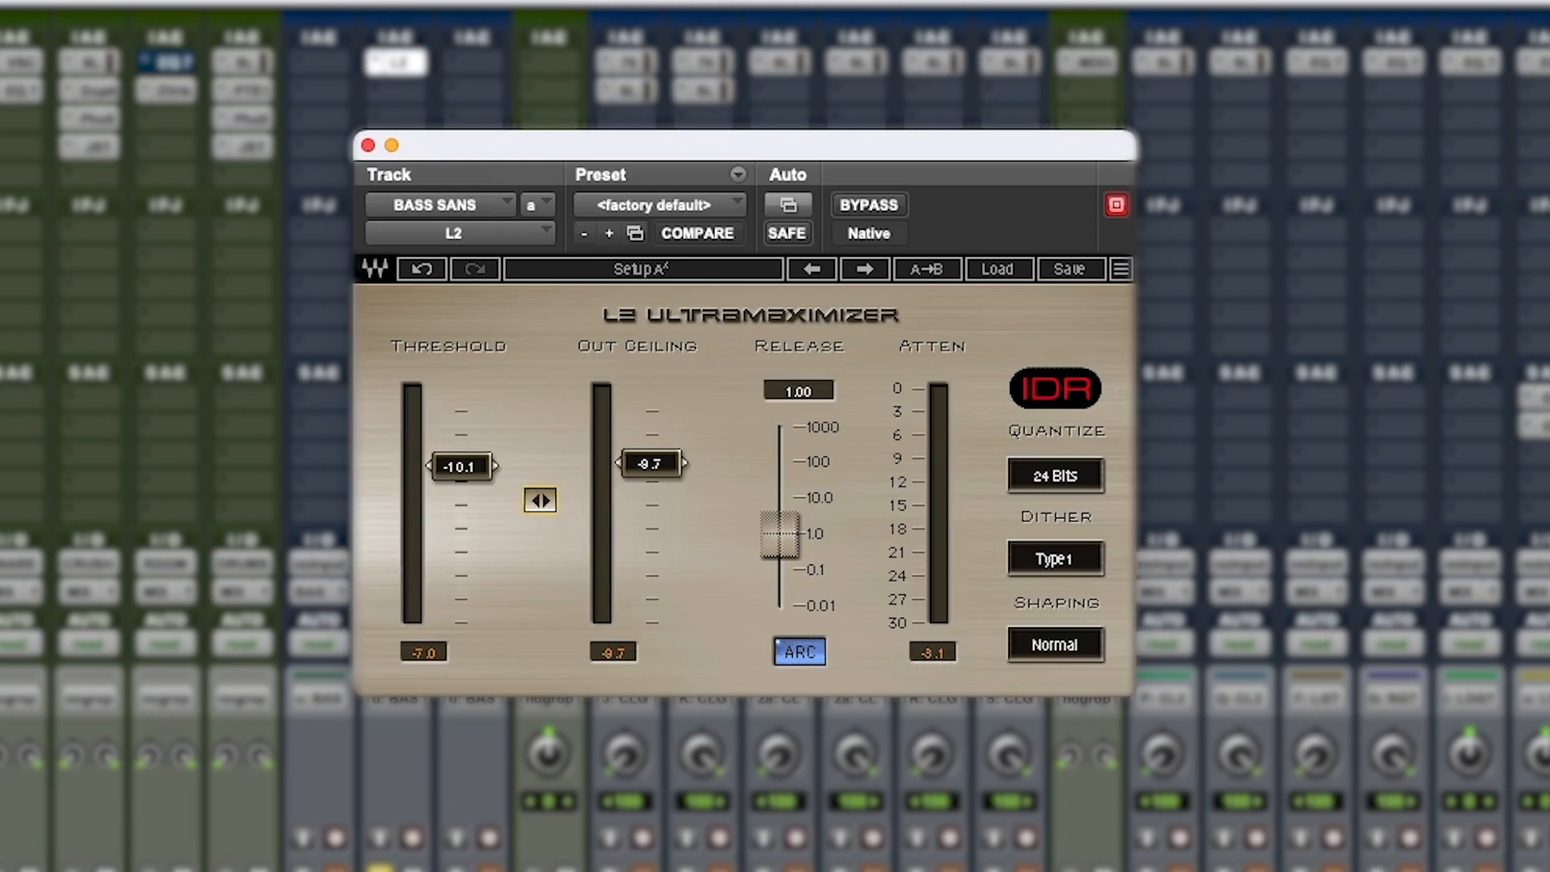
left_click_drag(541, 500, 540, 497)
left_click(944, 652)
key("space")
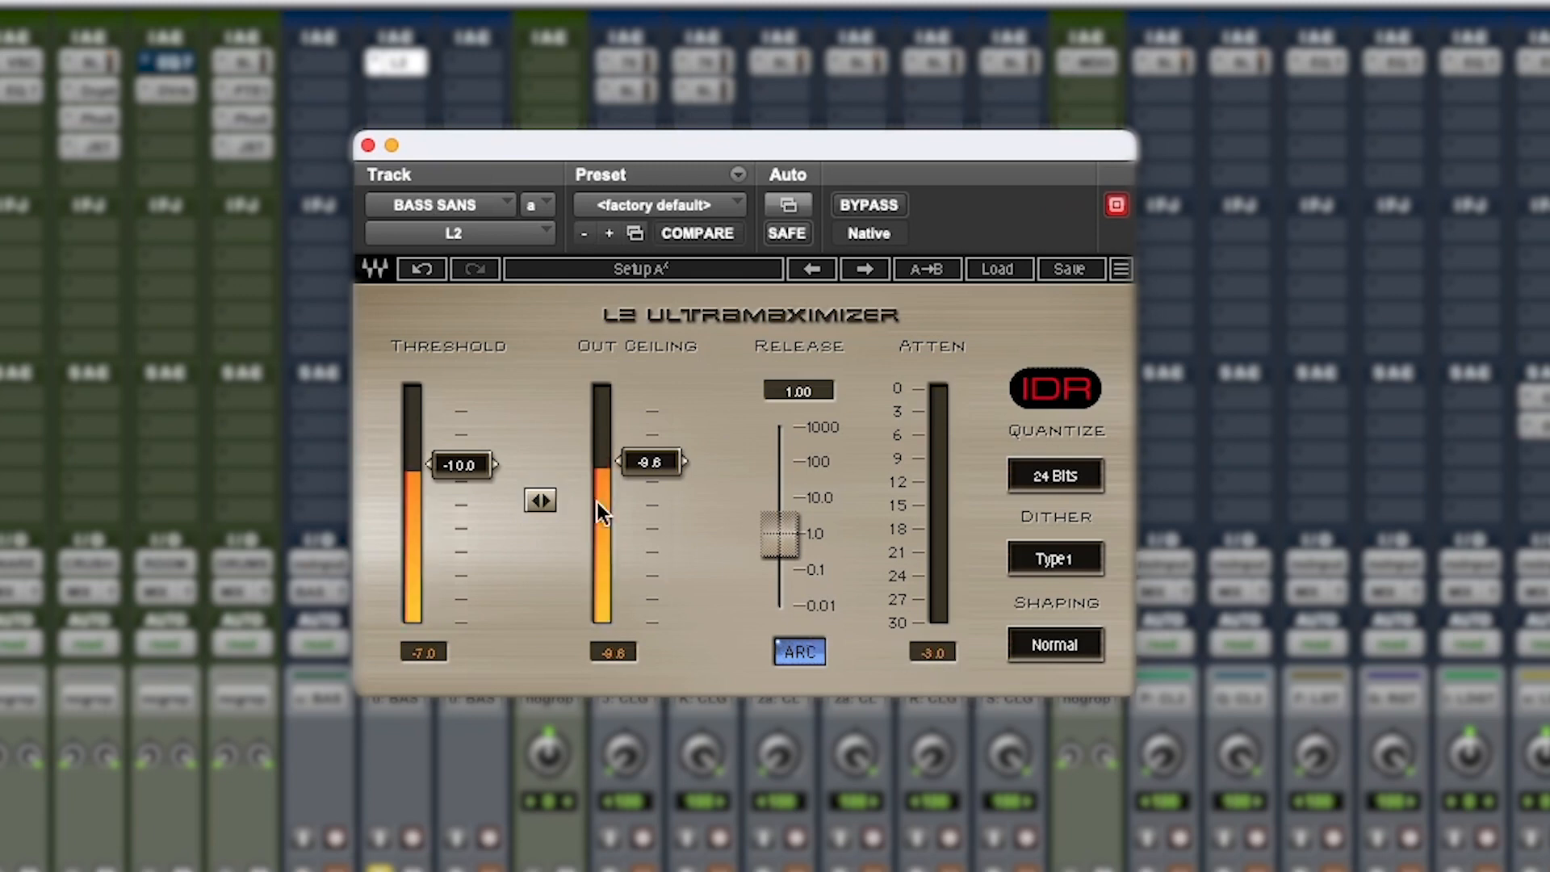
key("space")
left_click(369, 145)
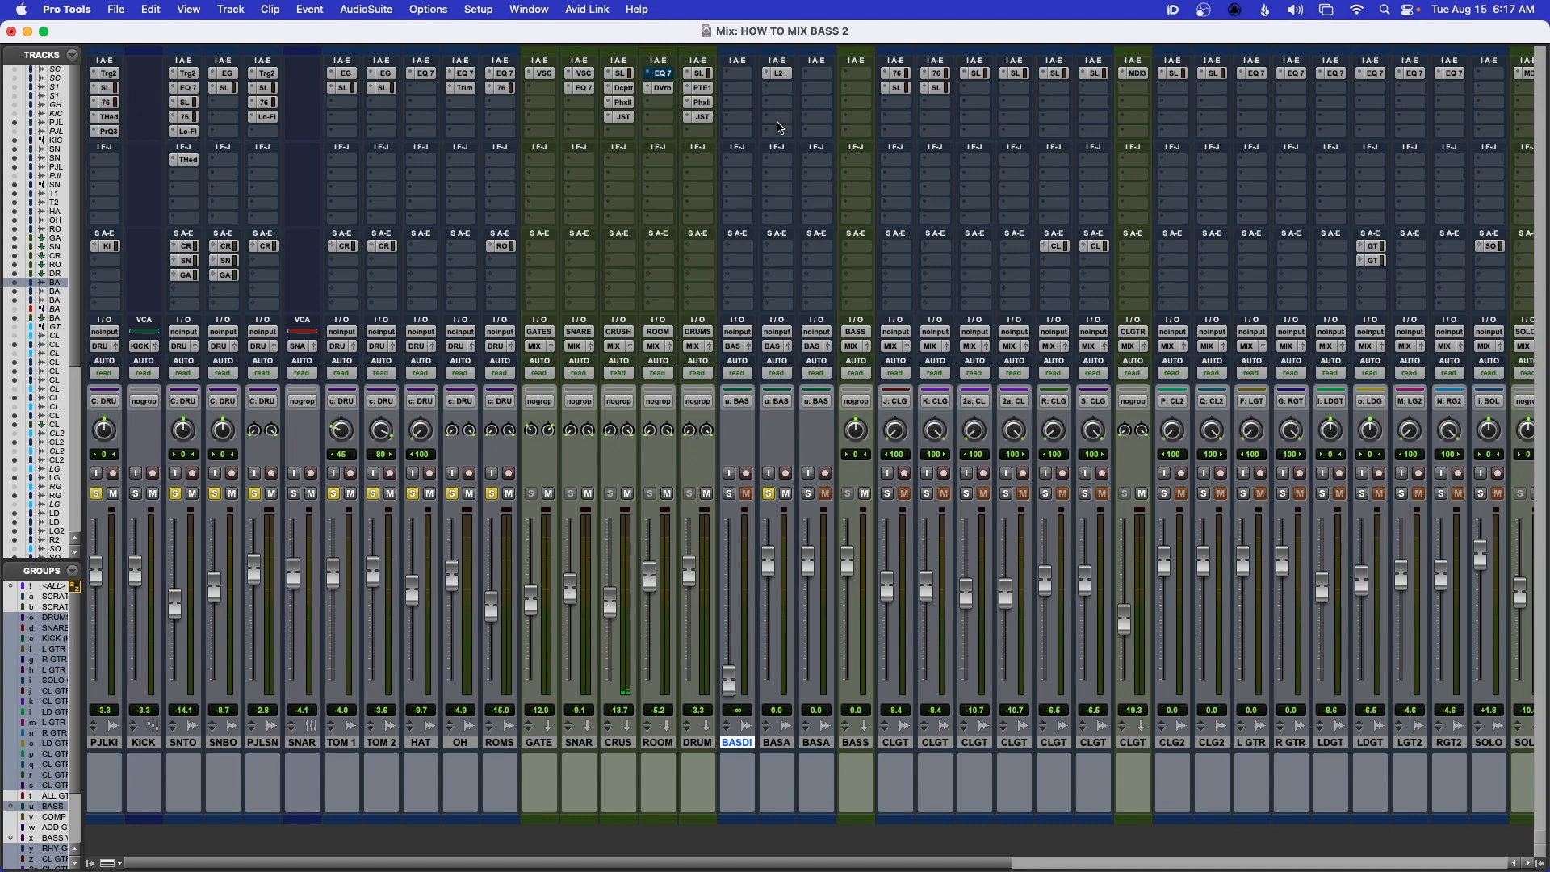
Insert the mono EQ3 7-Band equalizer in the second insert slot of BASS SANS
left_click(777, 89)
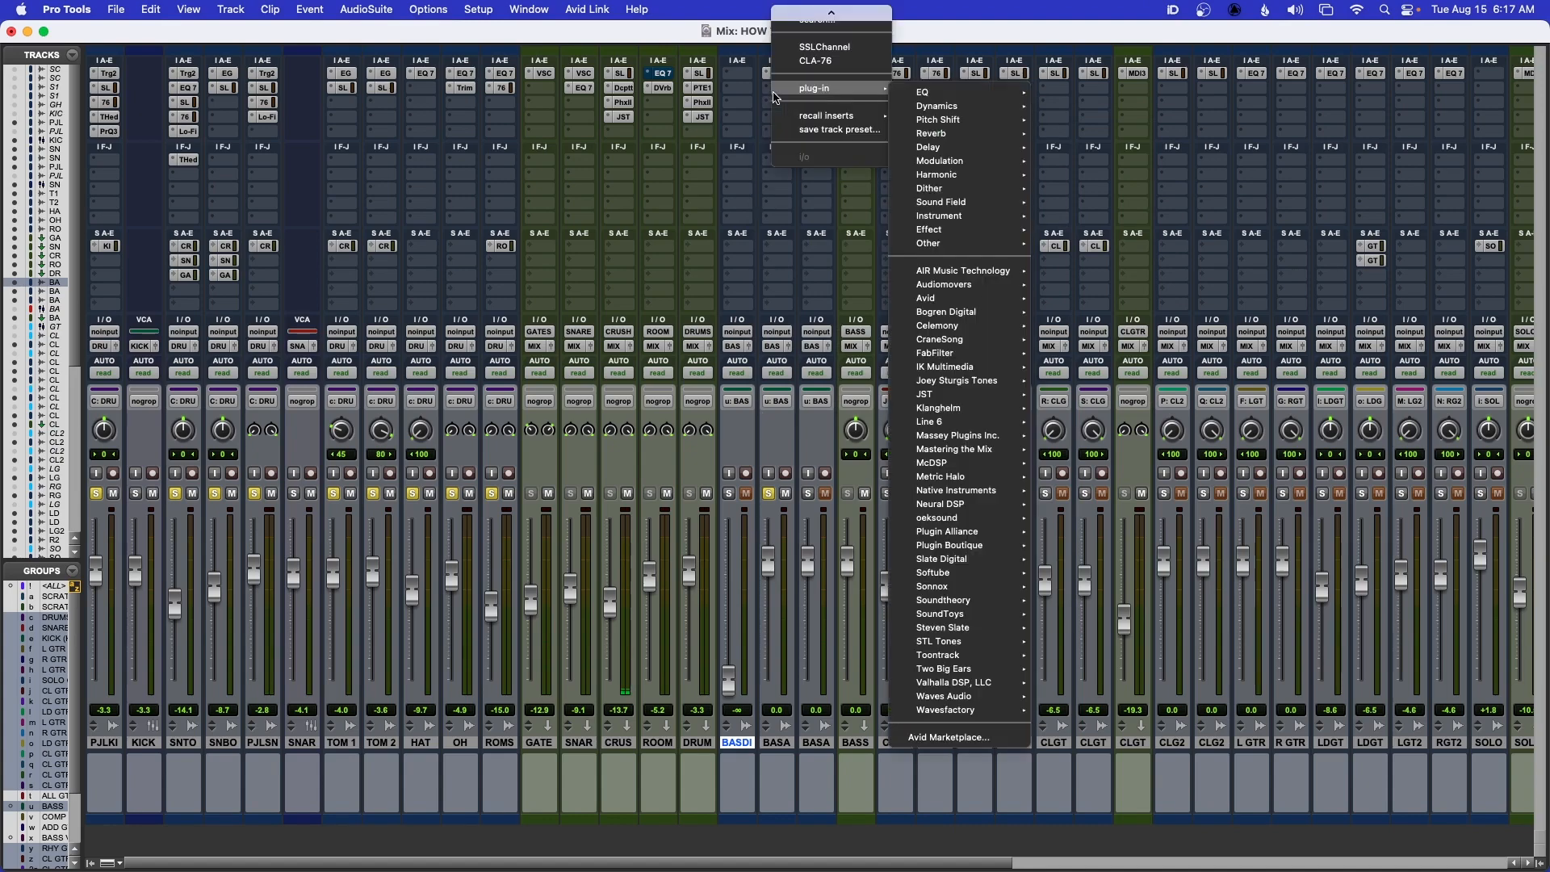
mouse_move(916, 99)
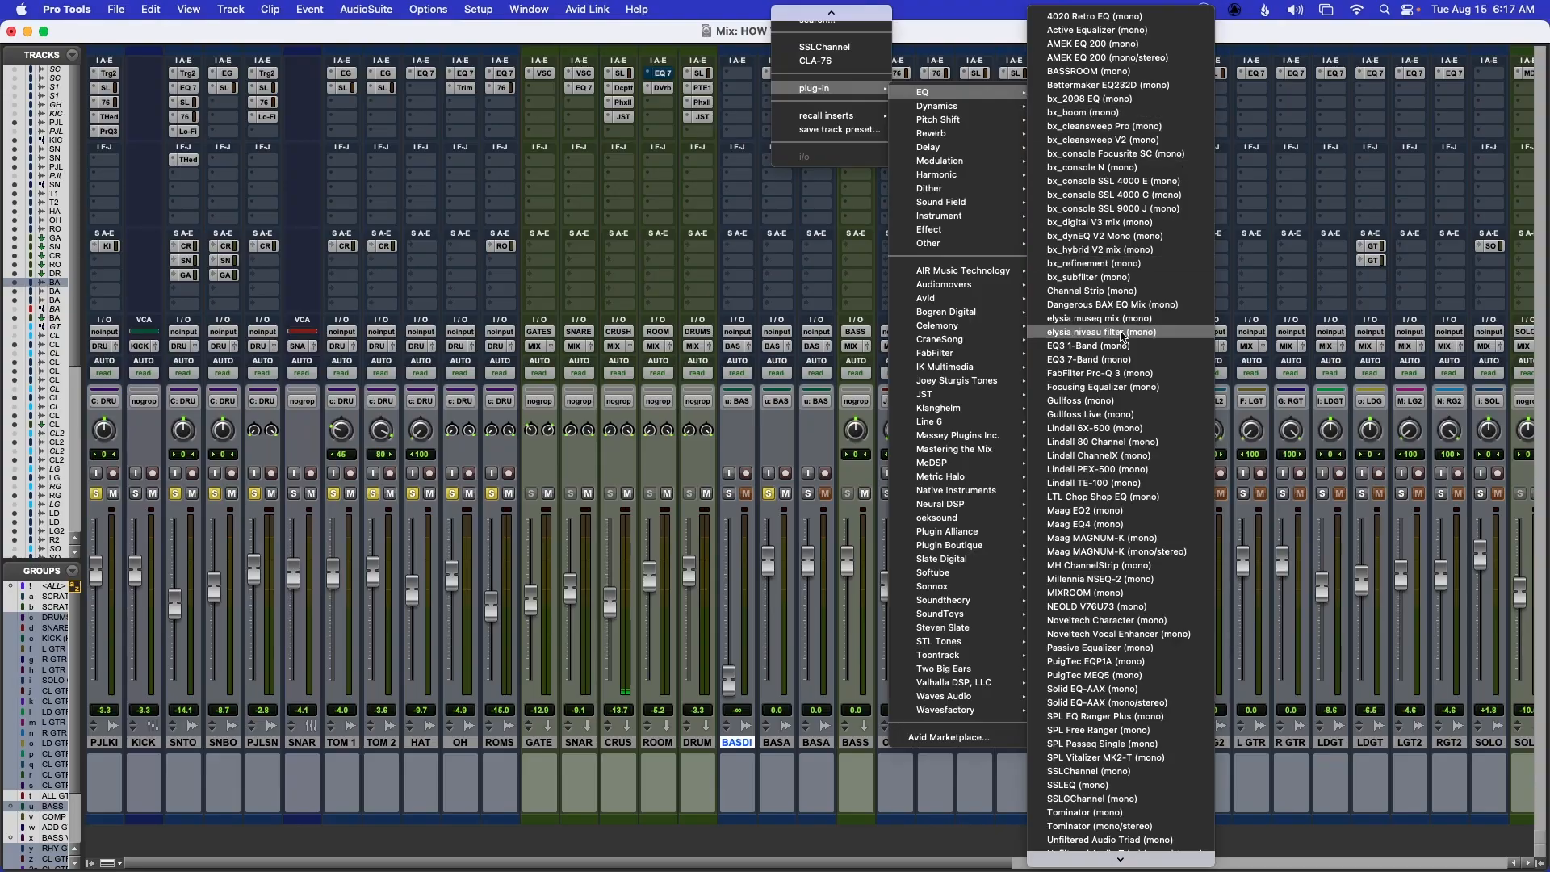
left_click(1089, 360)
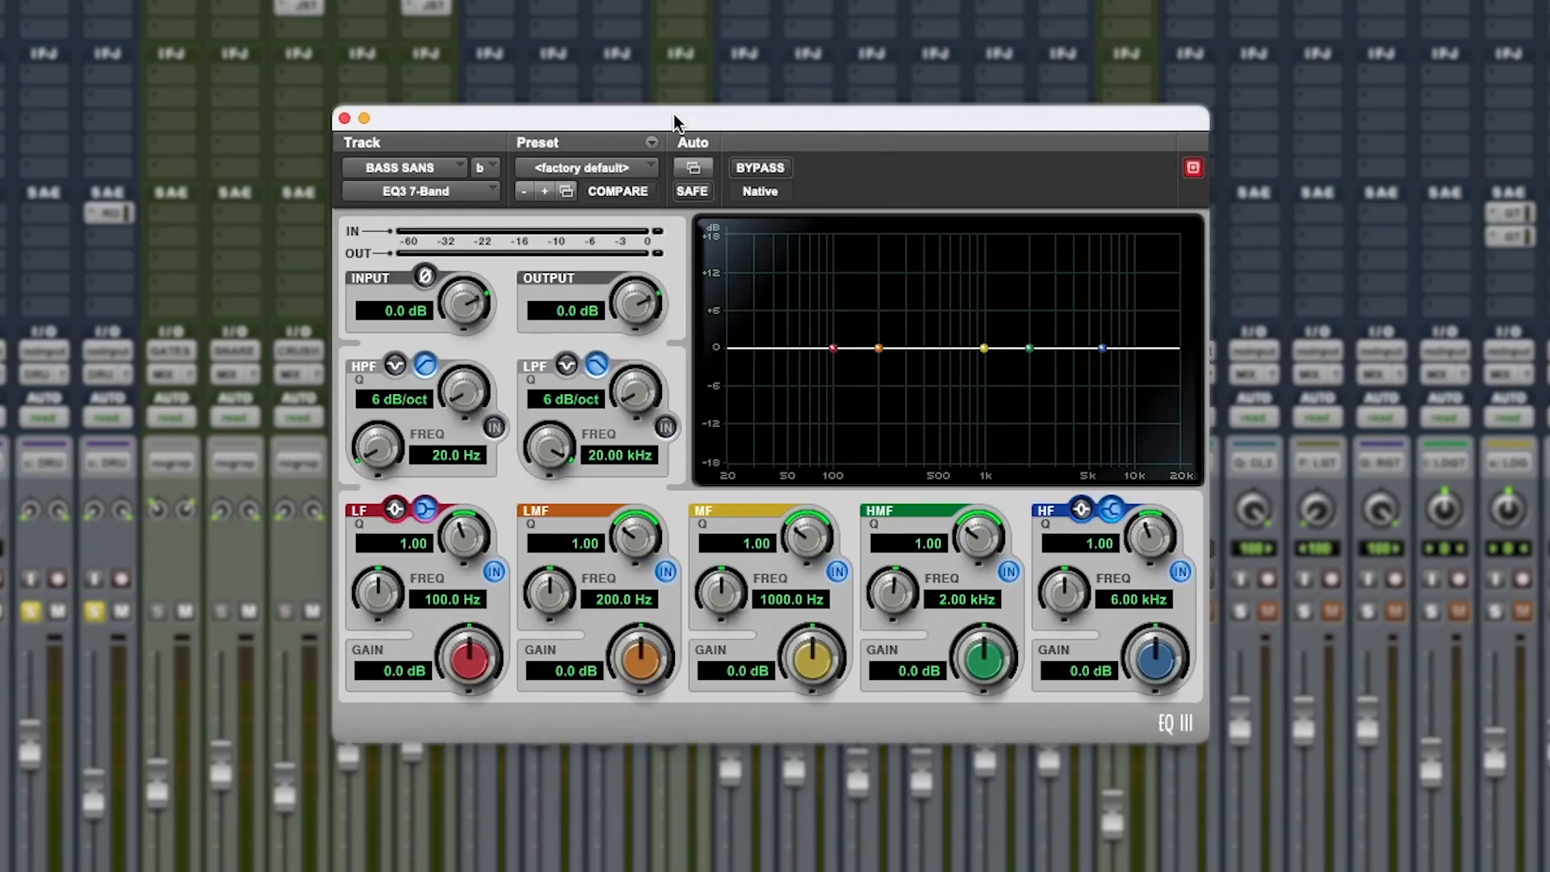
Enable the EQ's high-pass filter on BASS SANS at 40 Hz with a 12 dB/oct slope
left_click(495, 428)
left_click(438, 456)
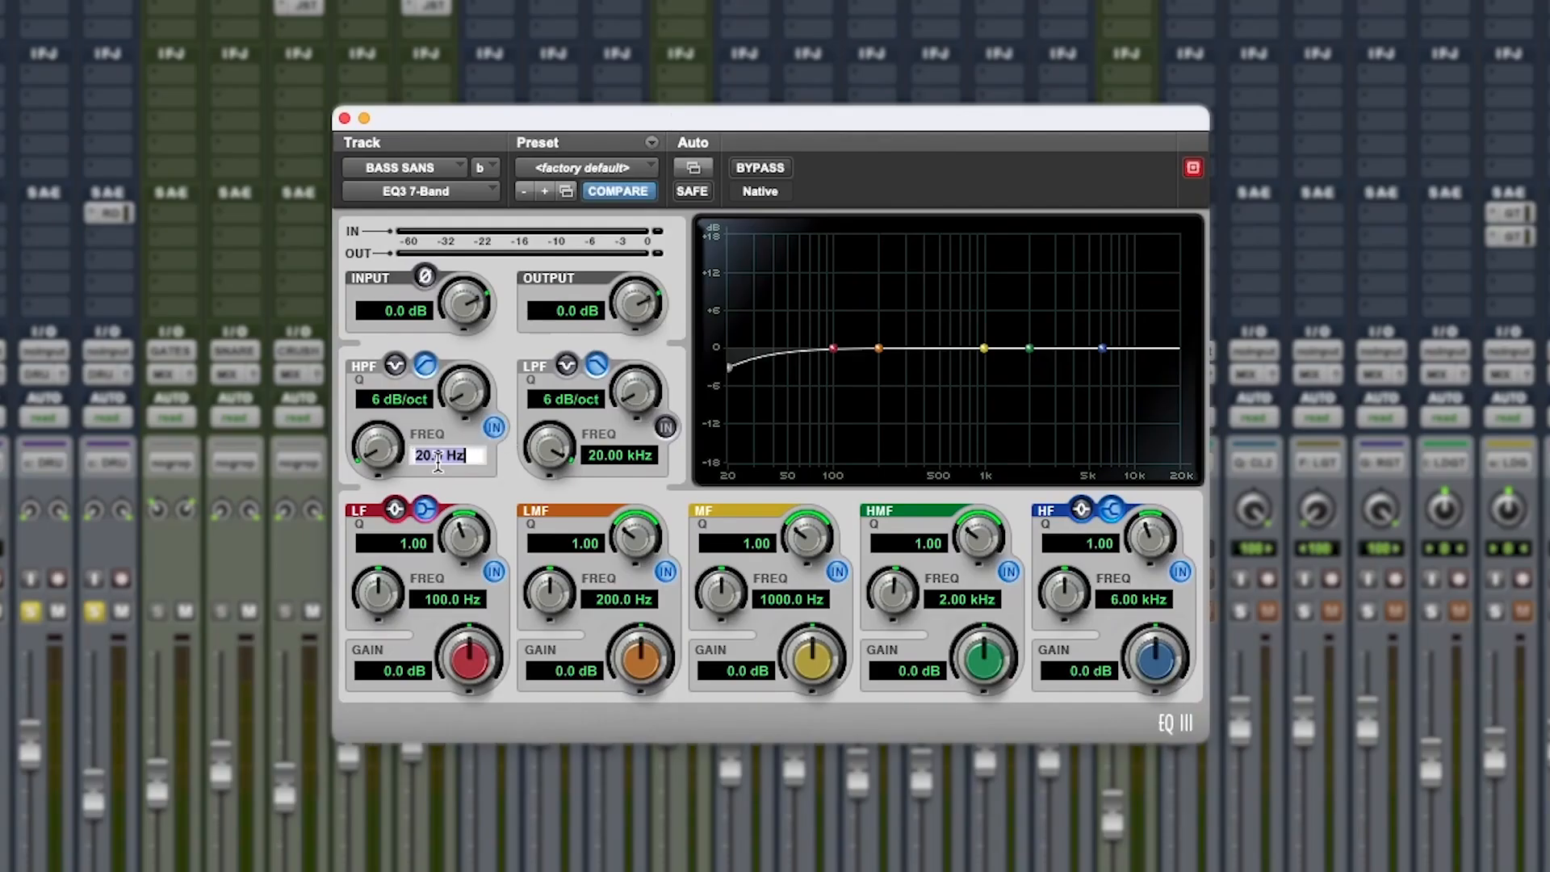
type("40")
key("Return")
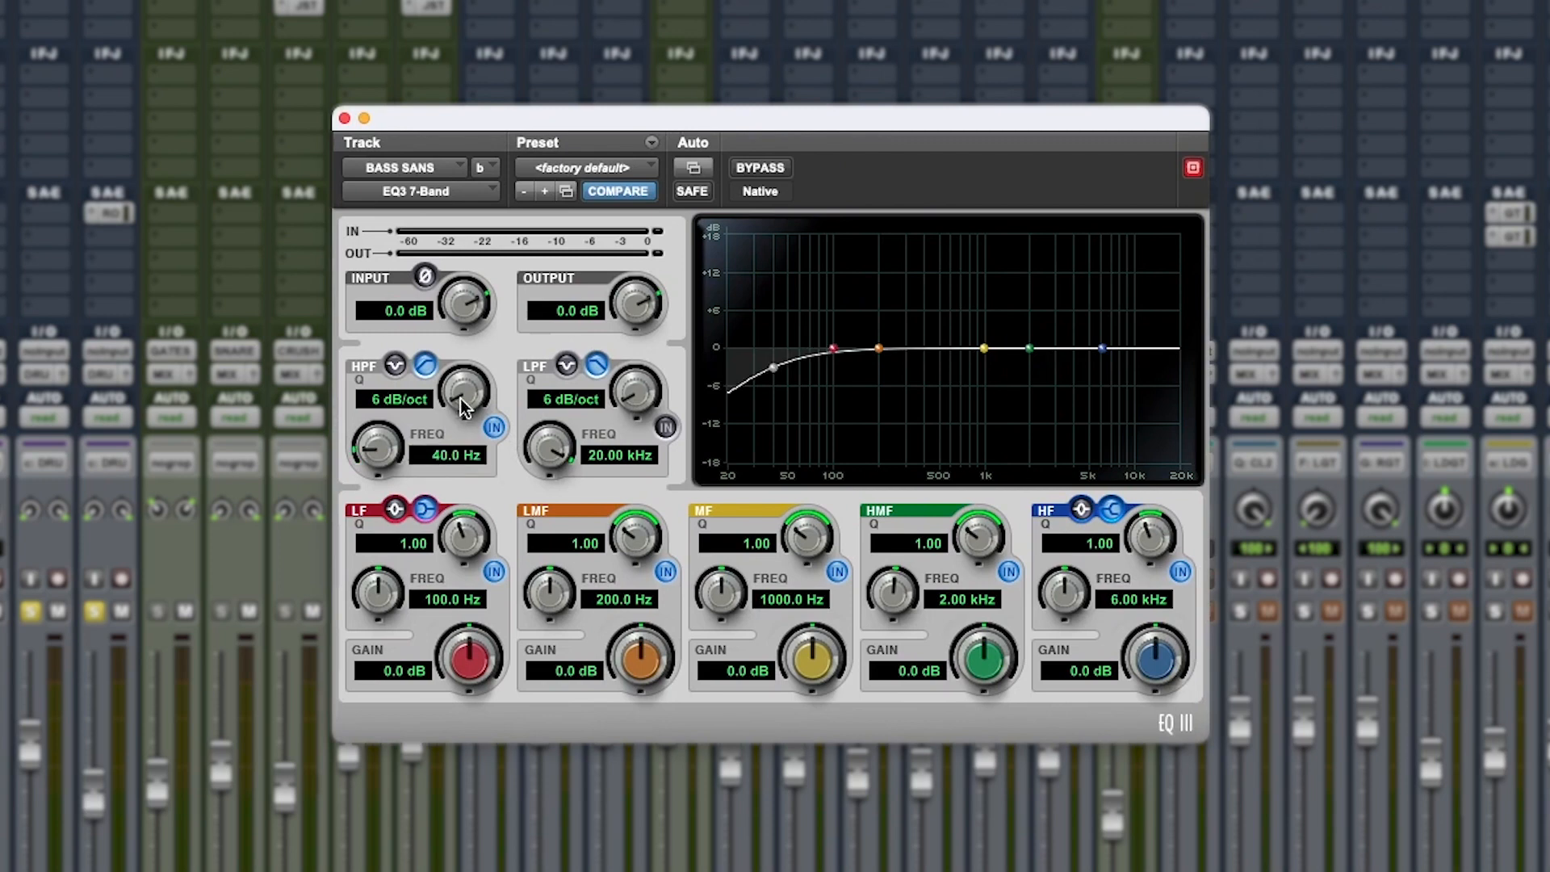
left_click_drag(464, 407, 482, 363)
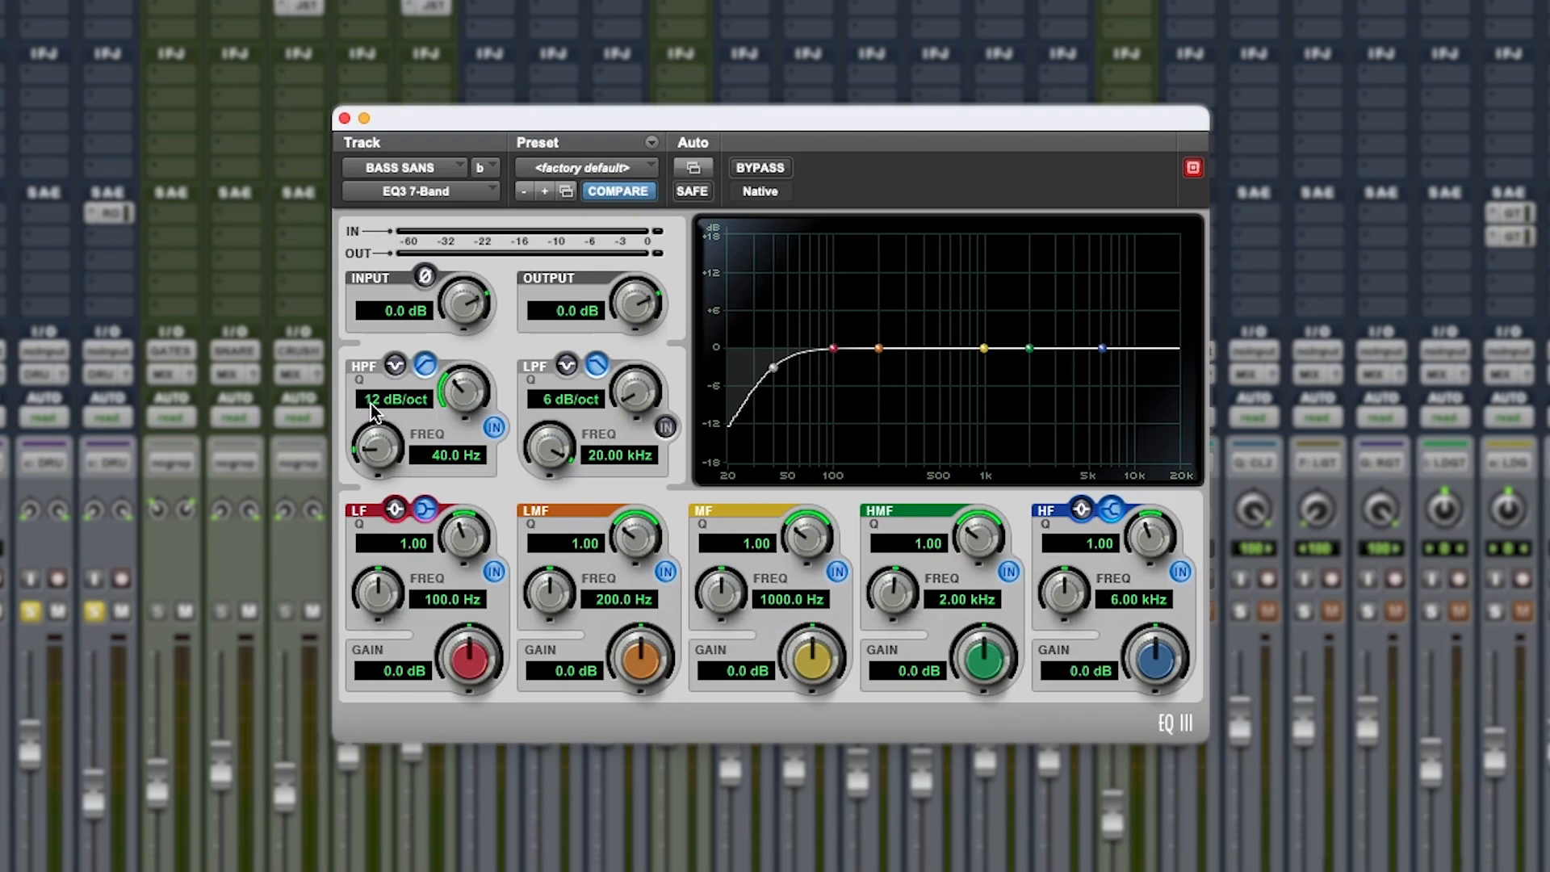
Enable the low-pass filter on BASS SANS at 120 Hz with an 18 dB/oct slope, and close the EQ
left_click(639, 459)
type("120")
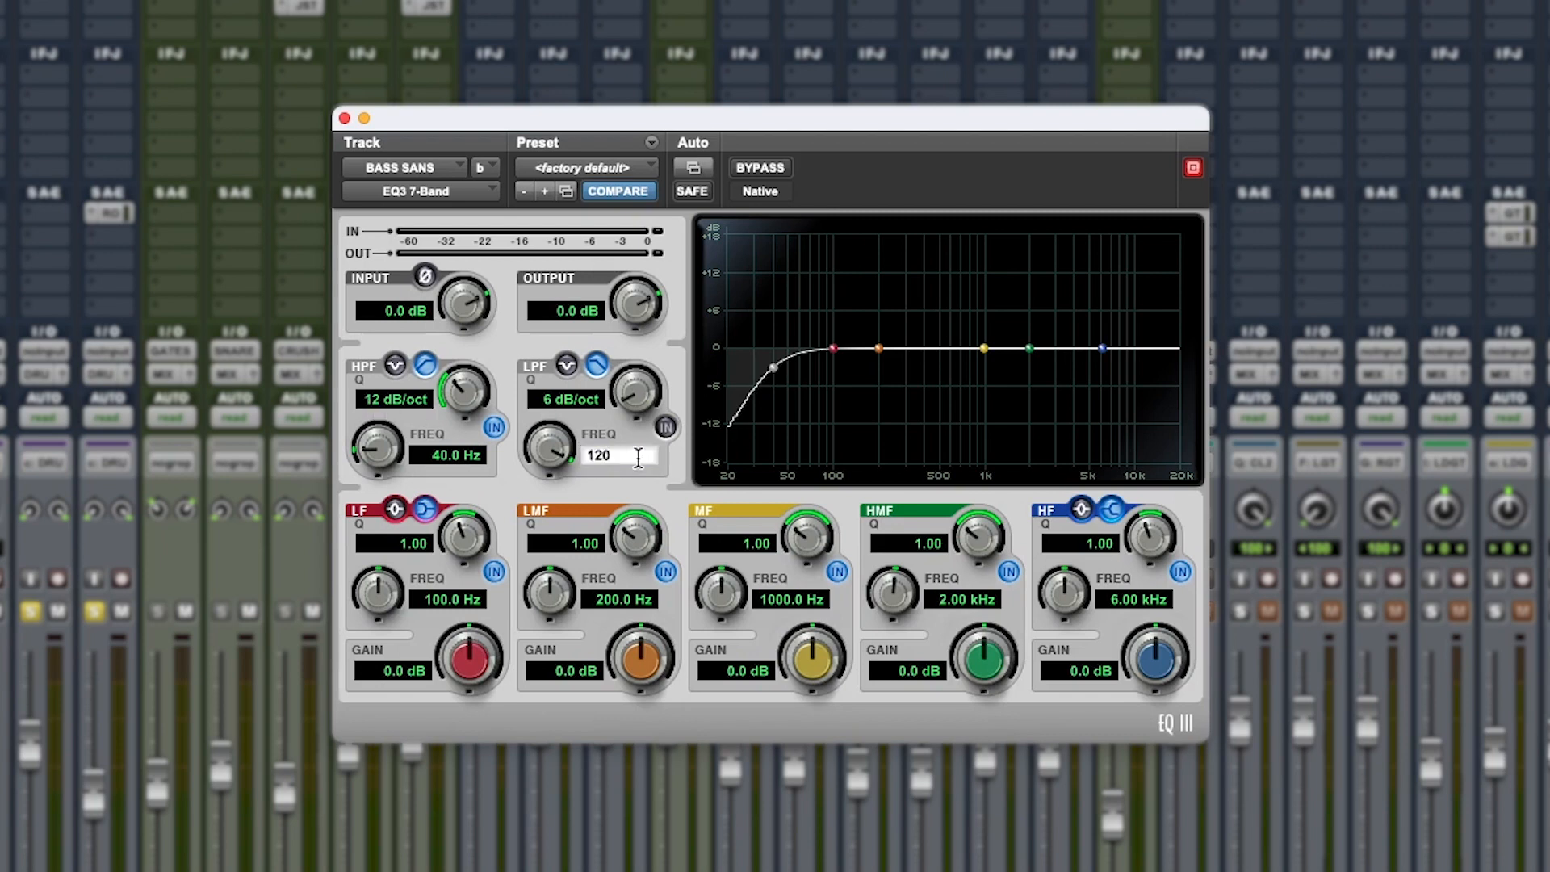
key("Return")
left_click(654, 418)
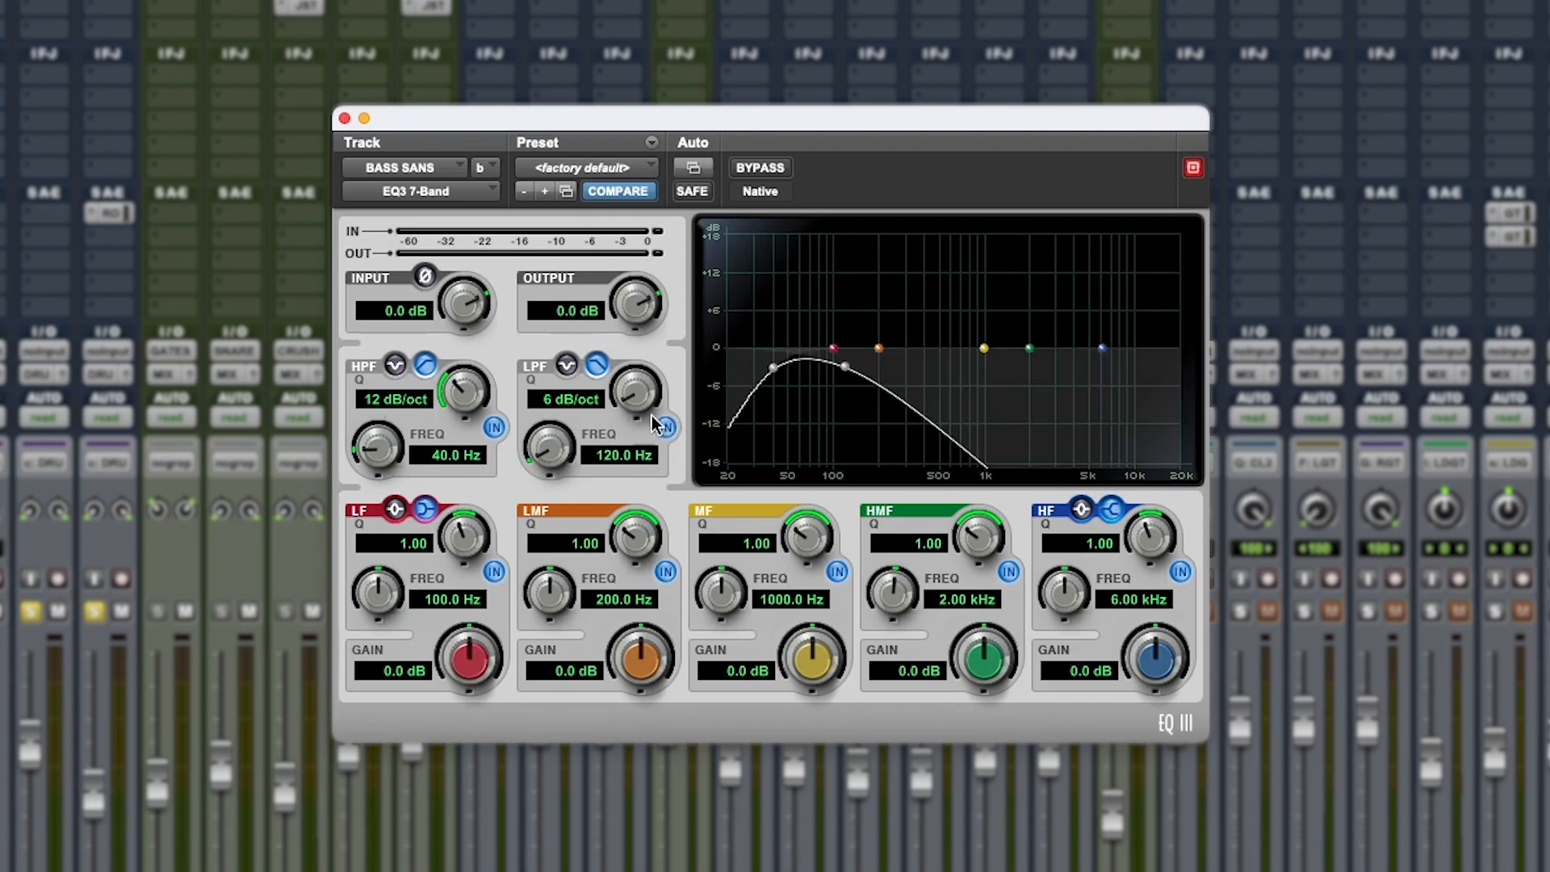
left_click_drag(634, 402, 702, 321)
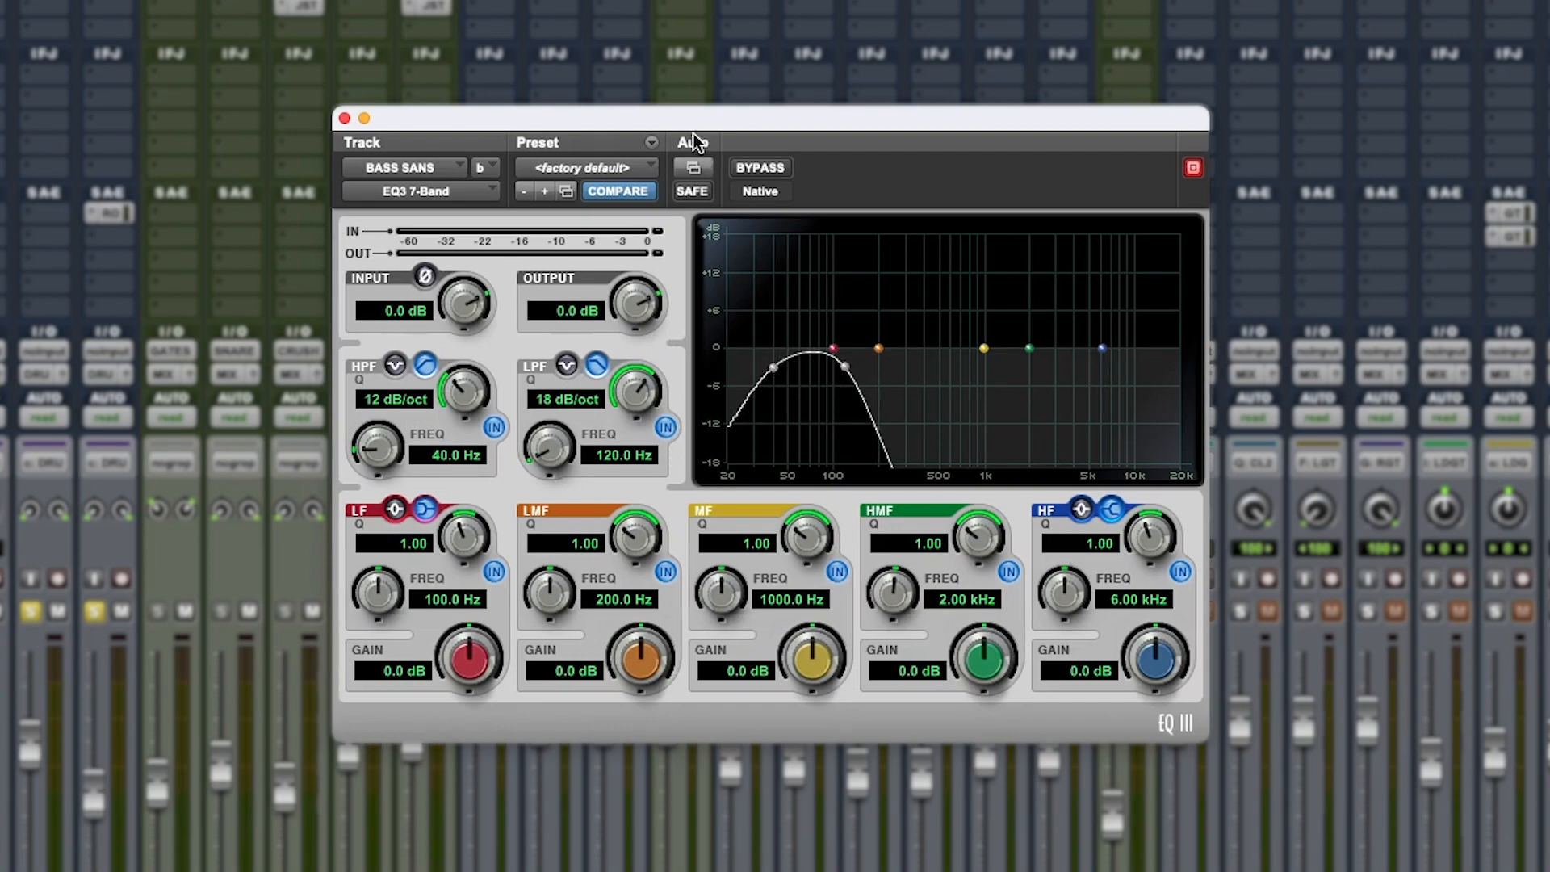
left_click_drag(696, 119, 1078, 67)
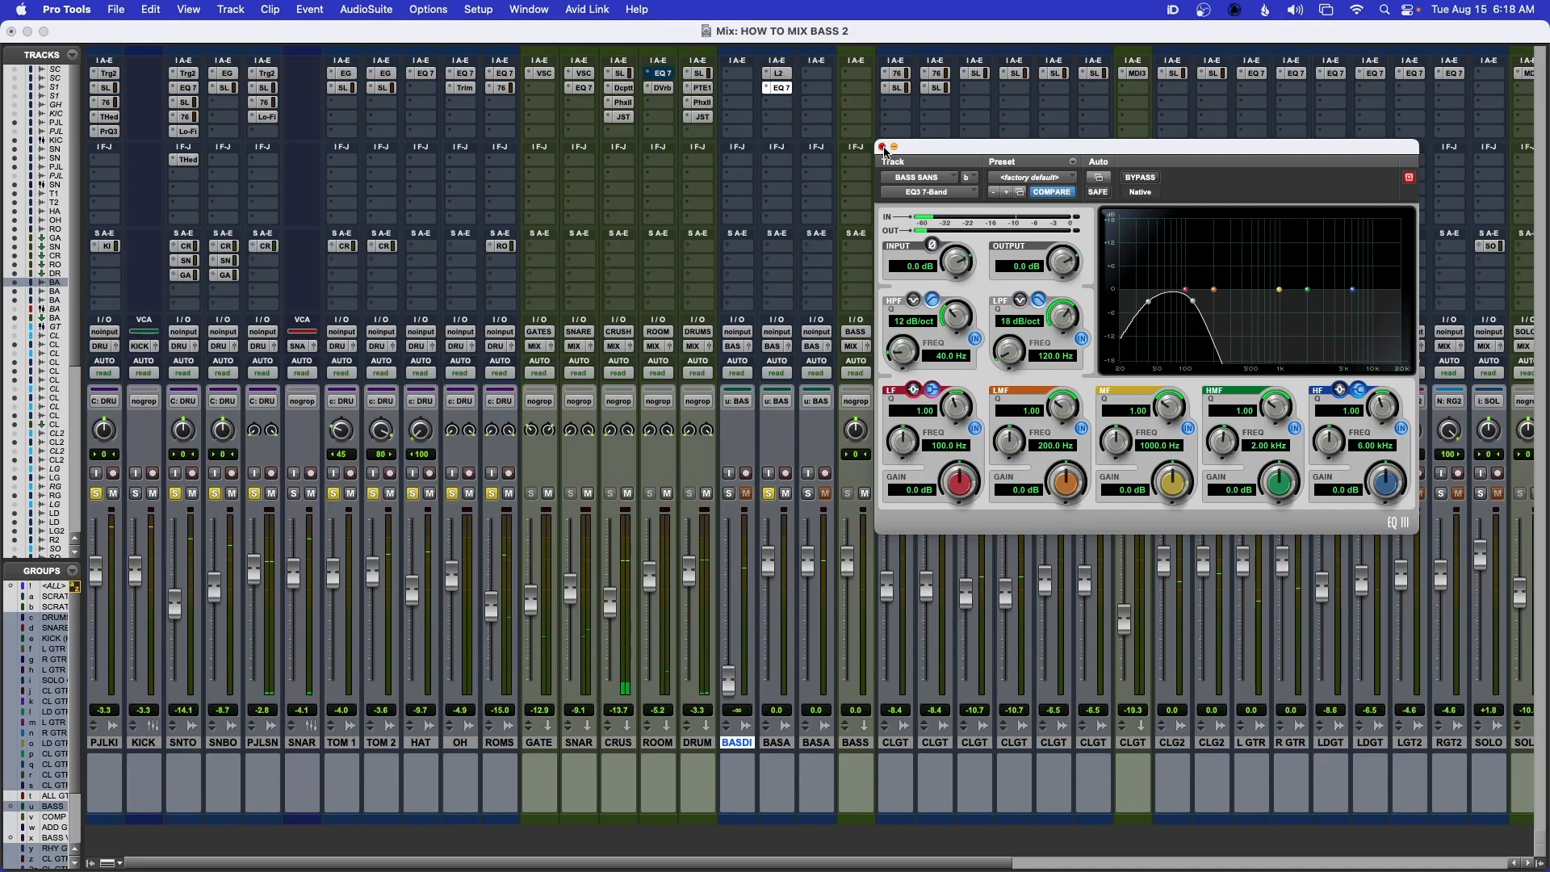
left_click(883, 147)
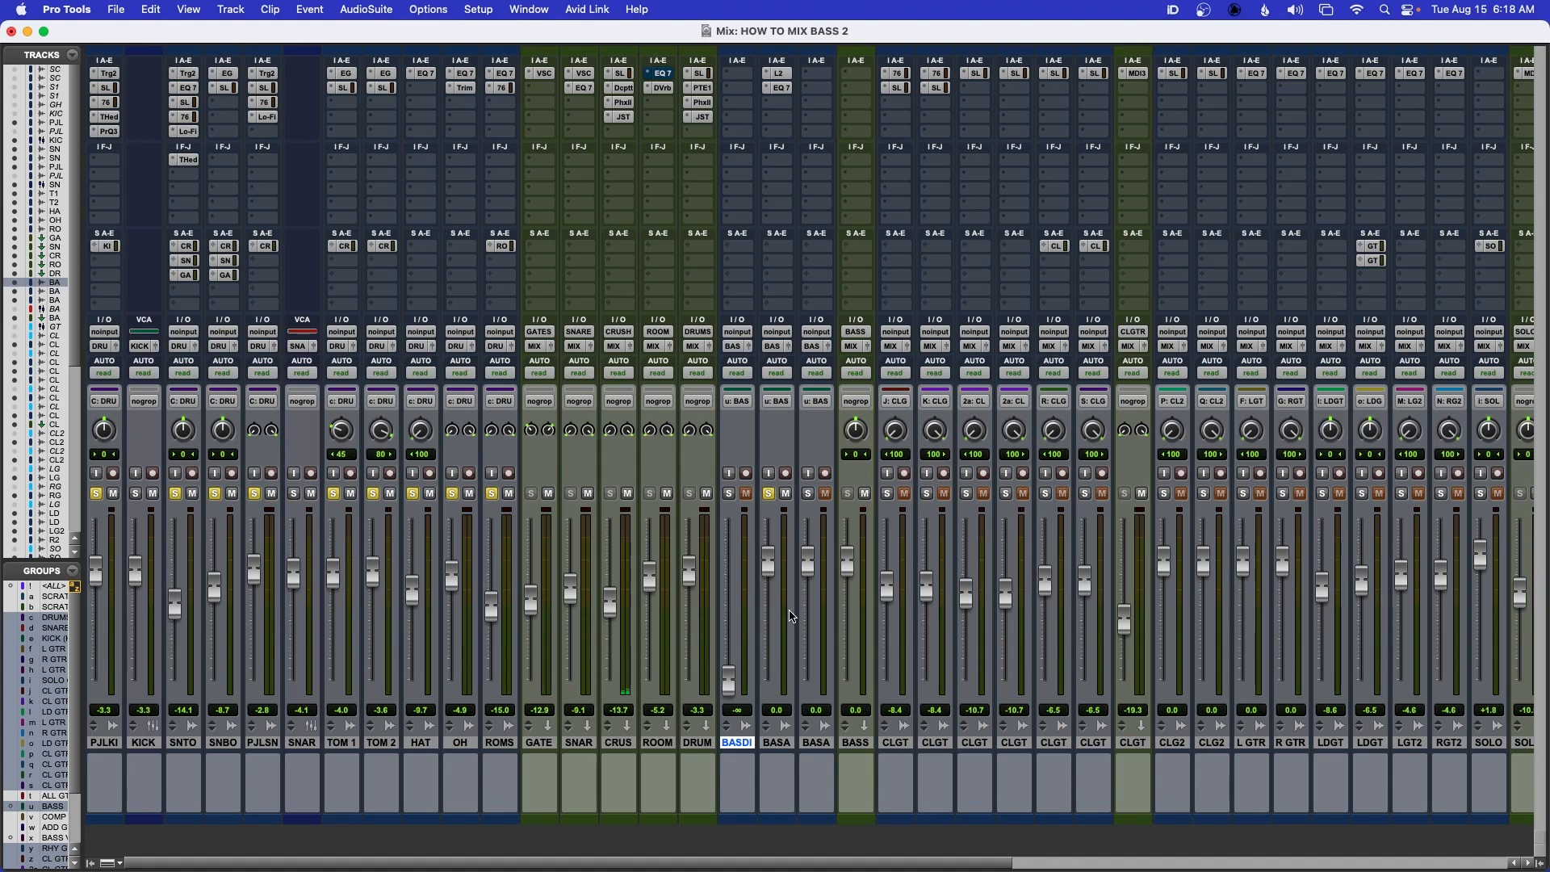
Insert the mono Waves Renaissance Axx compressor in the third insert slot of BASS SANS
left_click(780, 104)
mouse_move(781, 104)
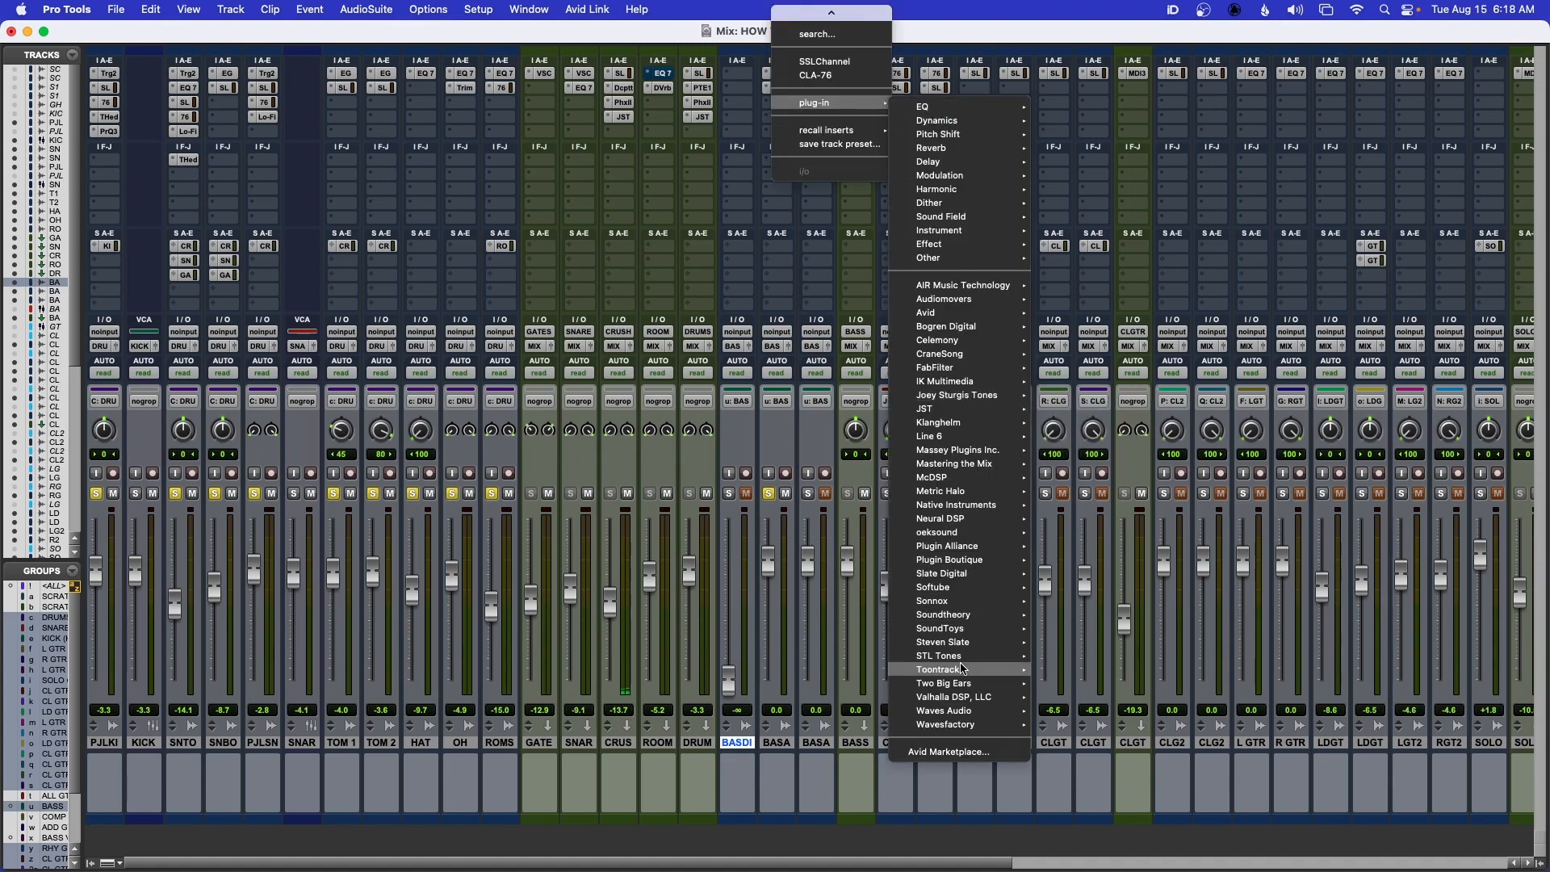
mouse_move(969, 710)
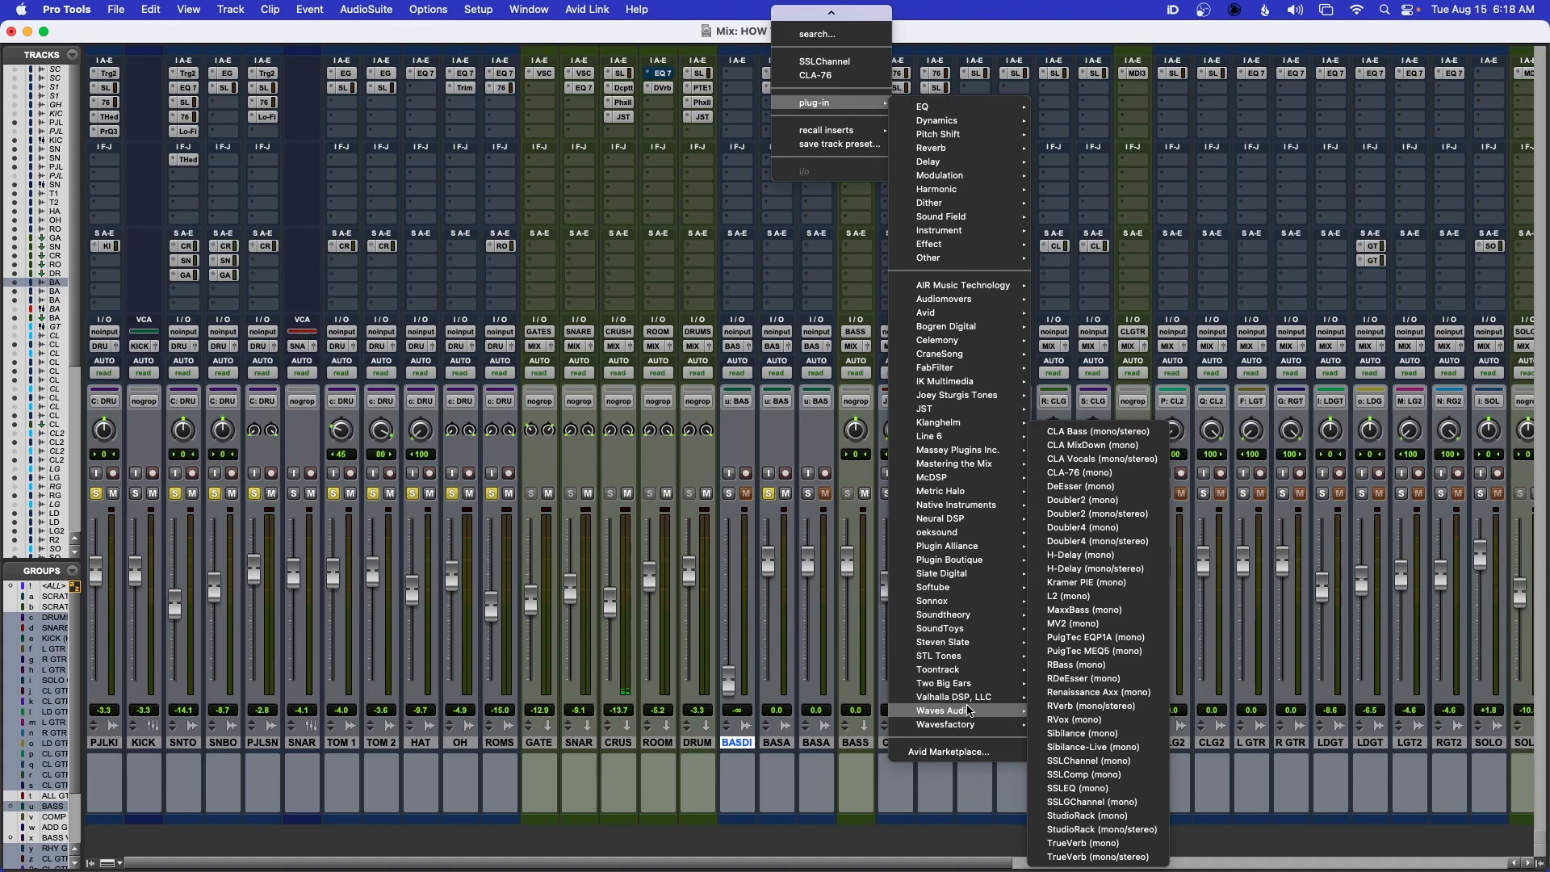
left_click(1083, 693)
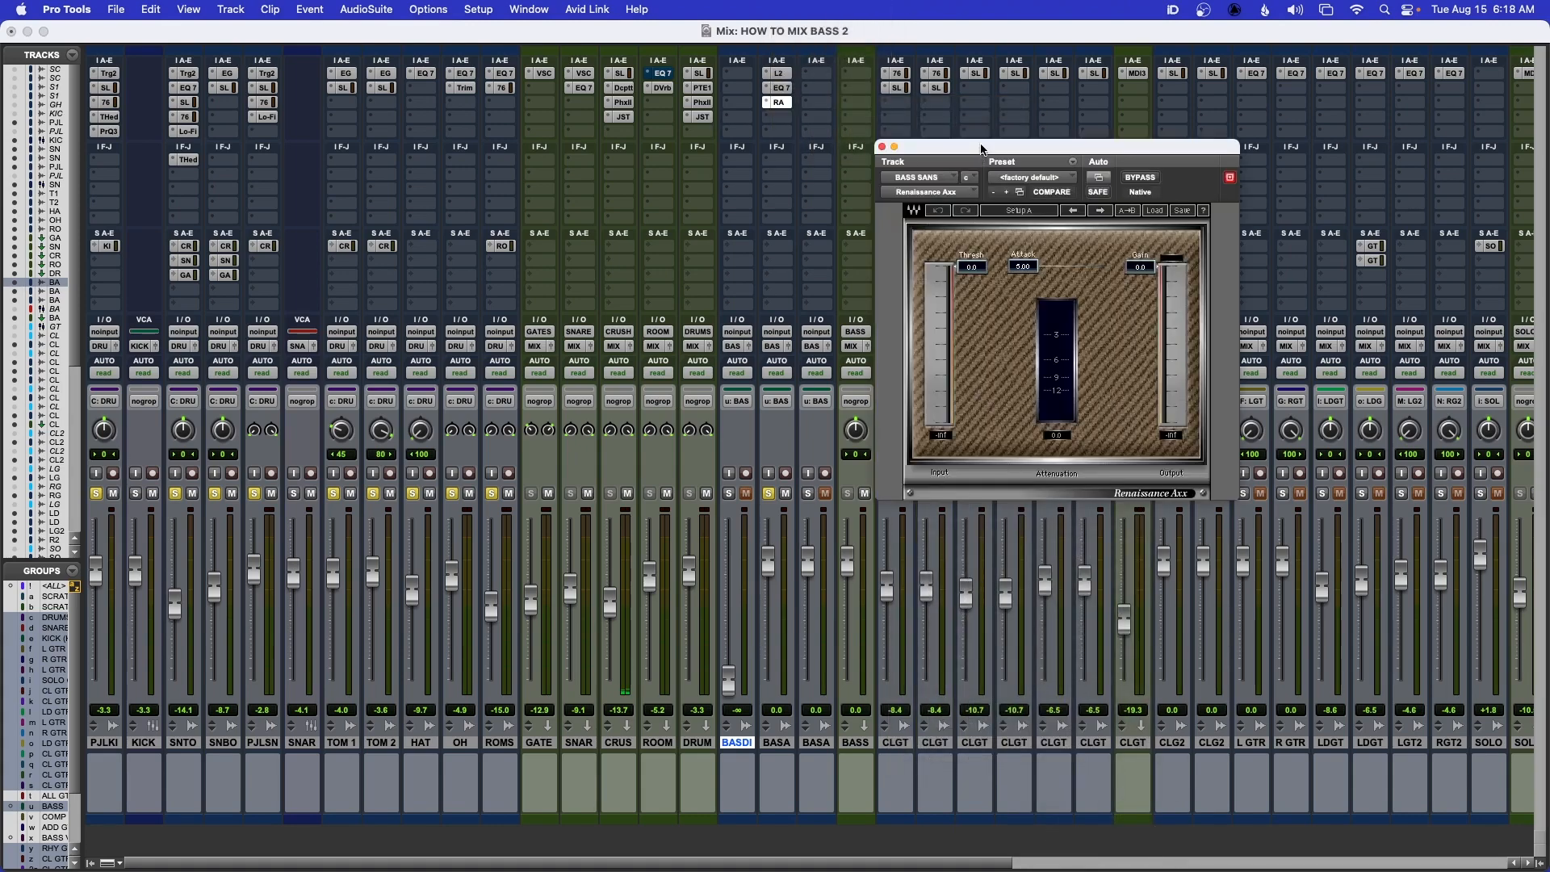
left_click_drag(982, 155, 894, 158)
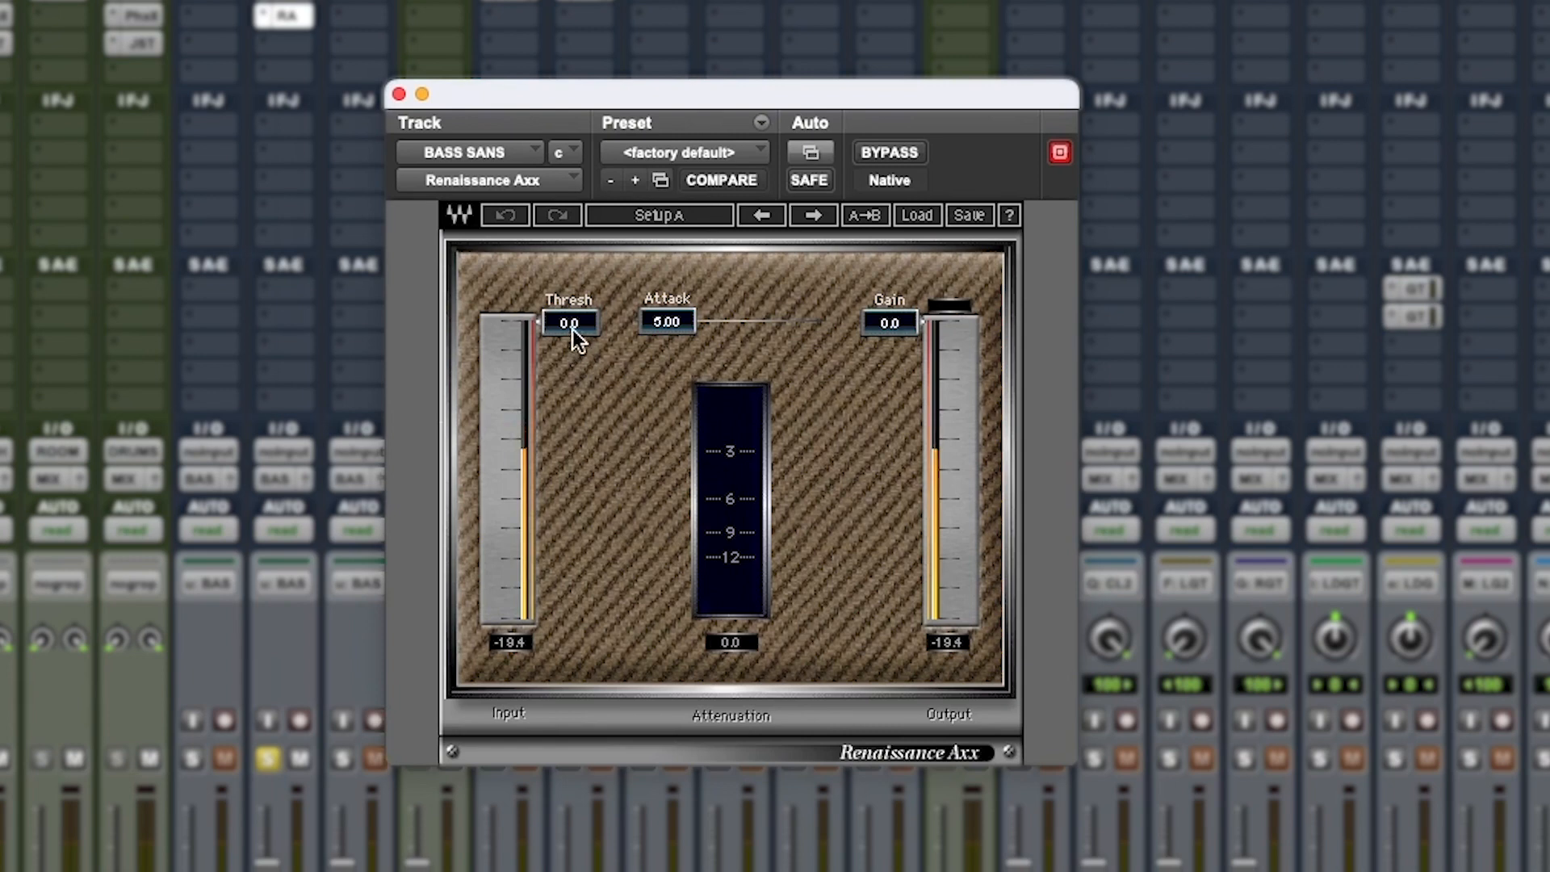
Set the Renaissance Axx threshold to -20.5 and the gain to -3.4 during playback, and stop playback
left_click_drag(884, 277, 884, 282)
left_click_drag(570, 327, 570, 406)
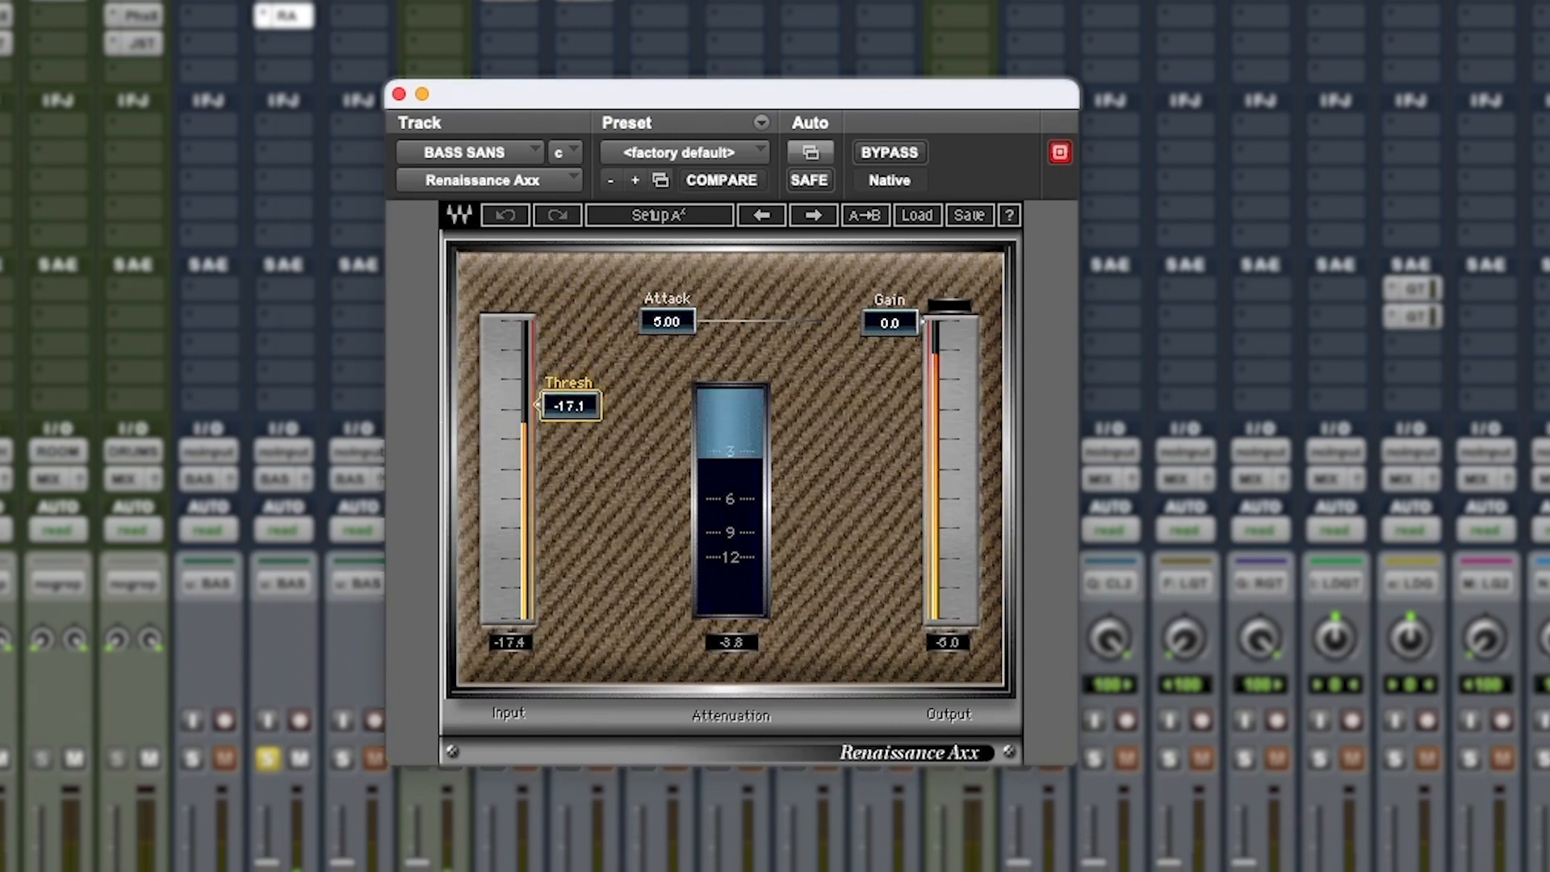
left_click_drag(889, 323, 889, 352)
left_click_drag(569, 408, 569, 424)
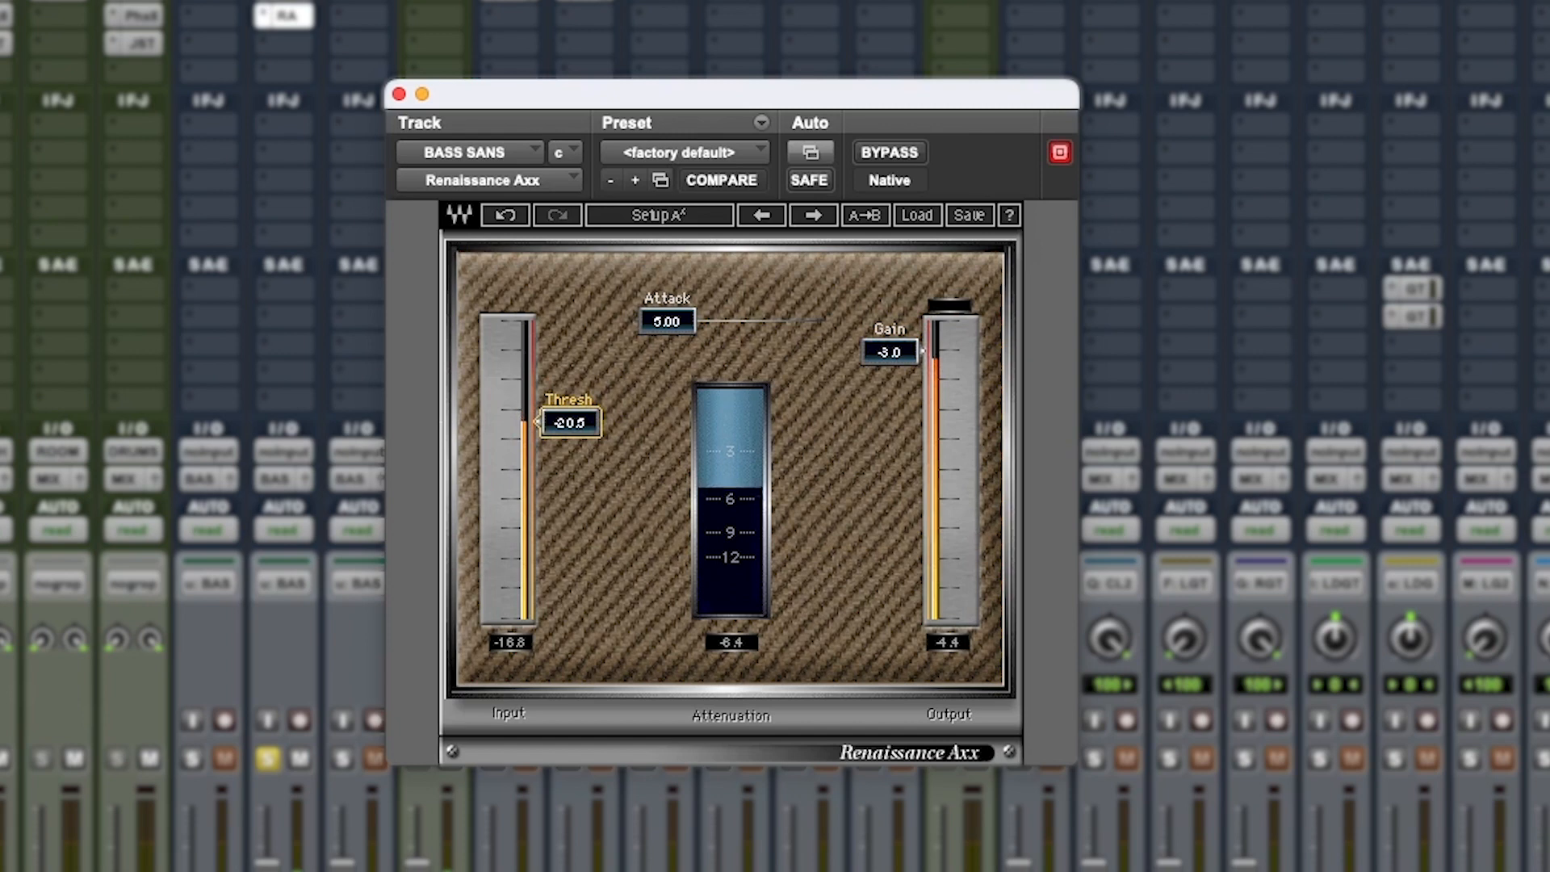
left_click_drag(892, 355, 892, 359)
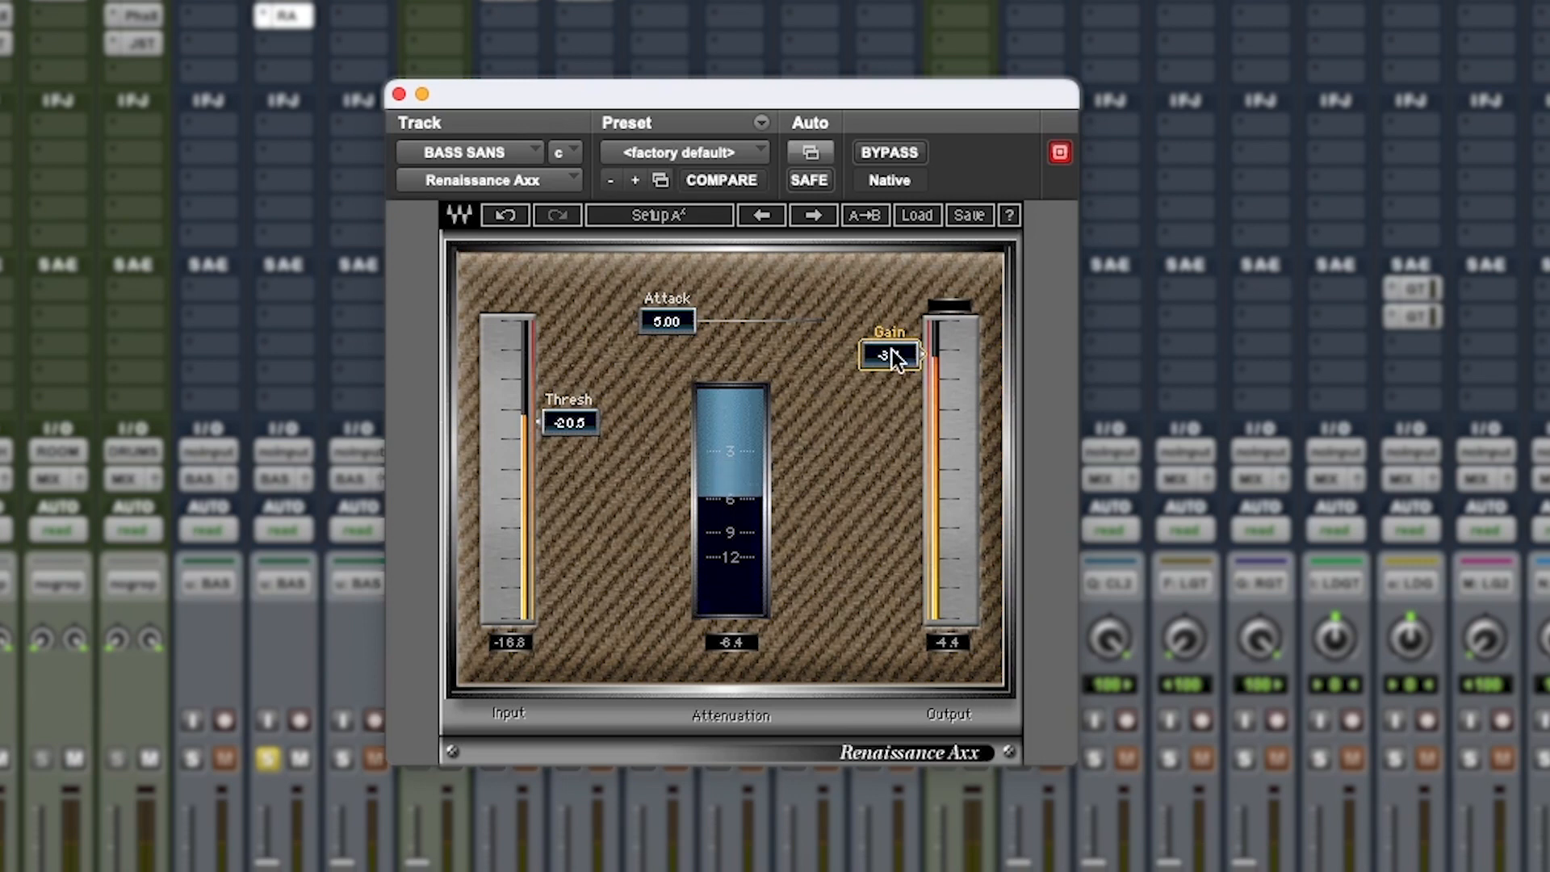
key("space")
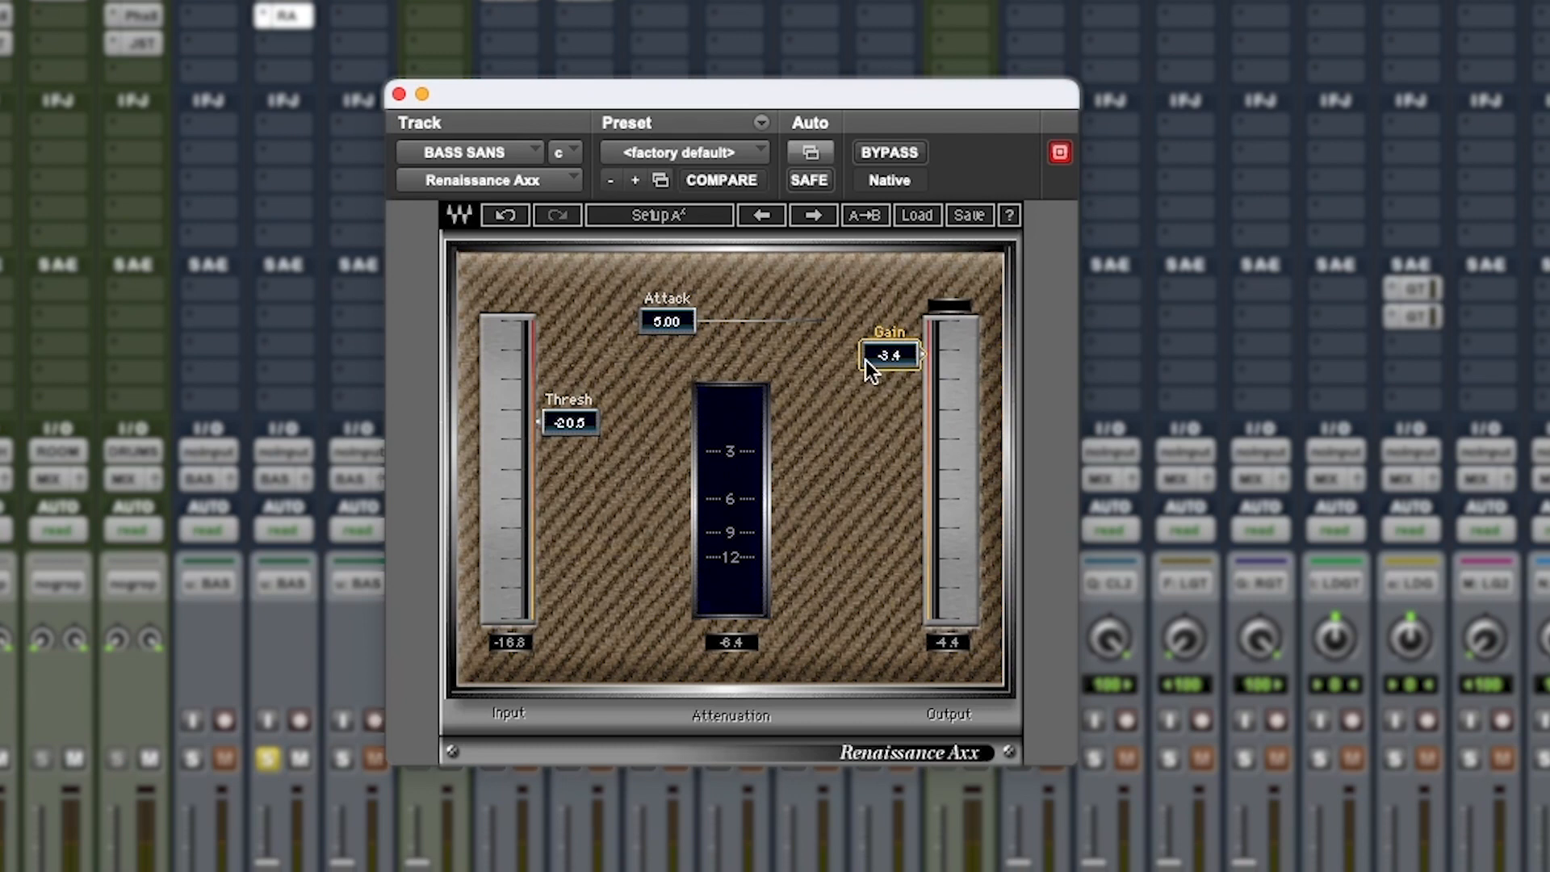
Compare BASS SANS in playback with its EQ and Renaissance Axx bypassed and re-enabled
left_click_drag(619, 90, 696, 102)
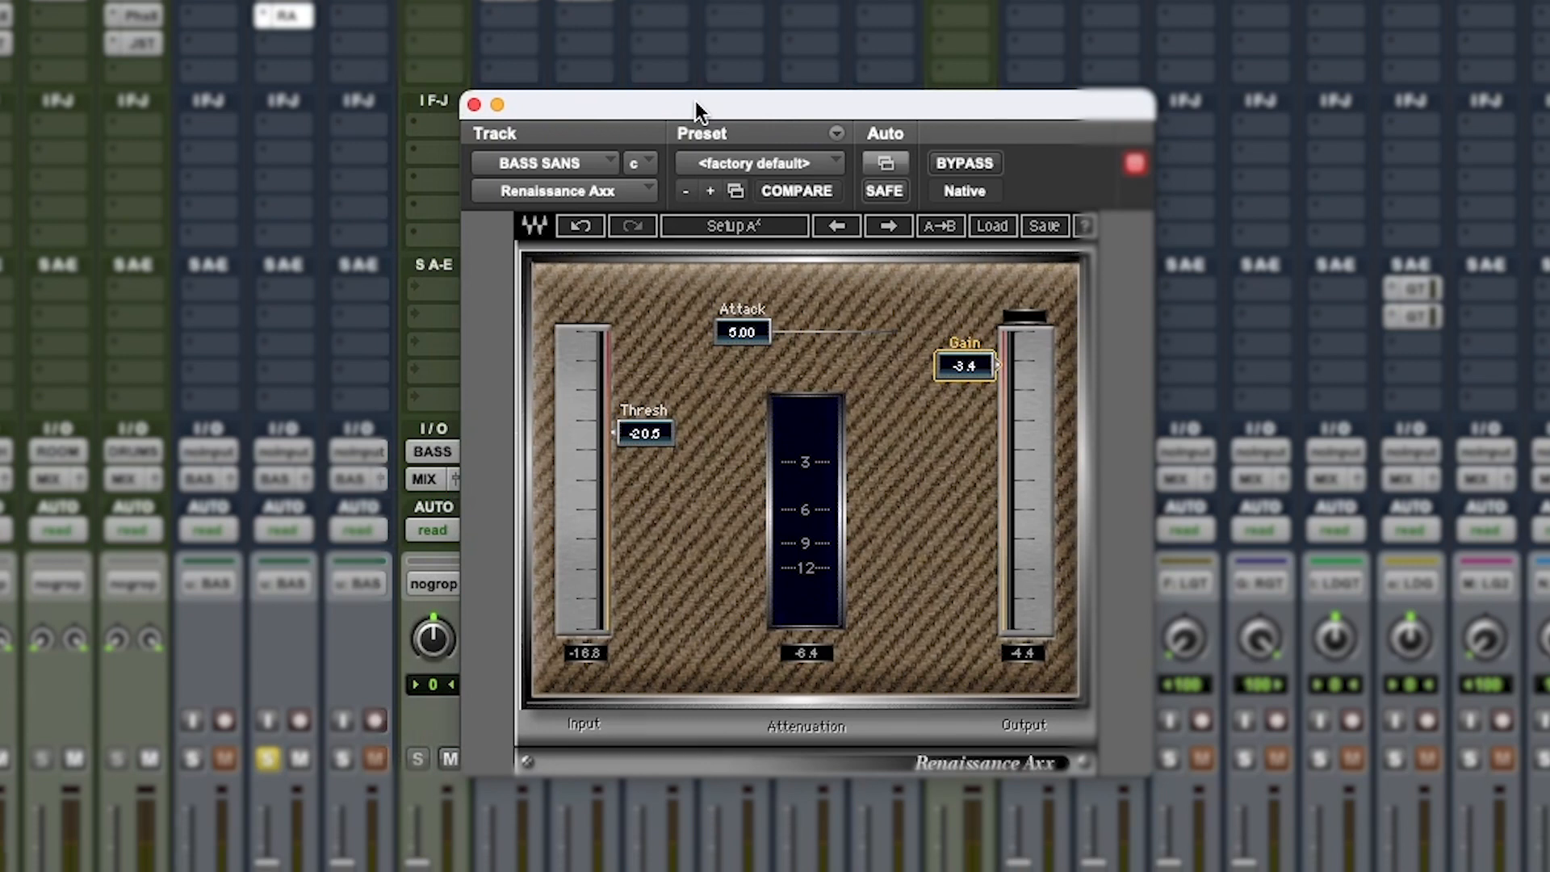
left_click_drag(696, 102, 752, 98)
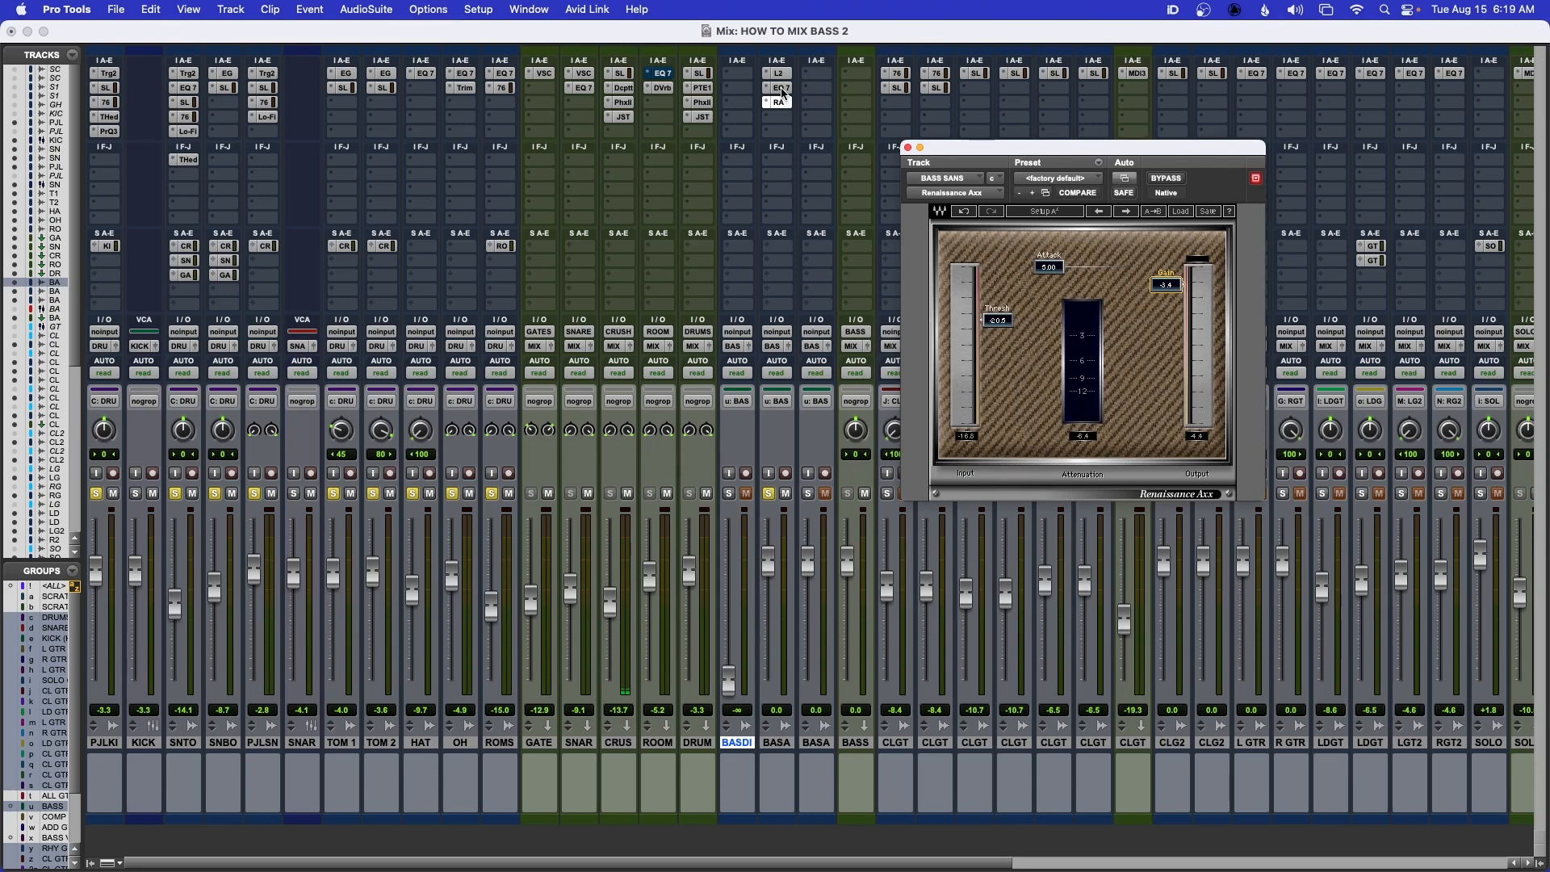
left_click(780, 88, "super")
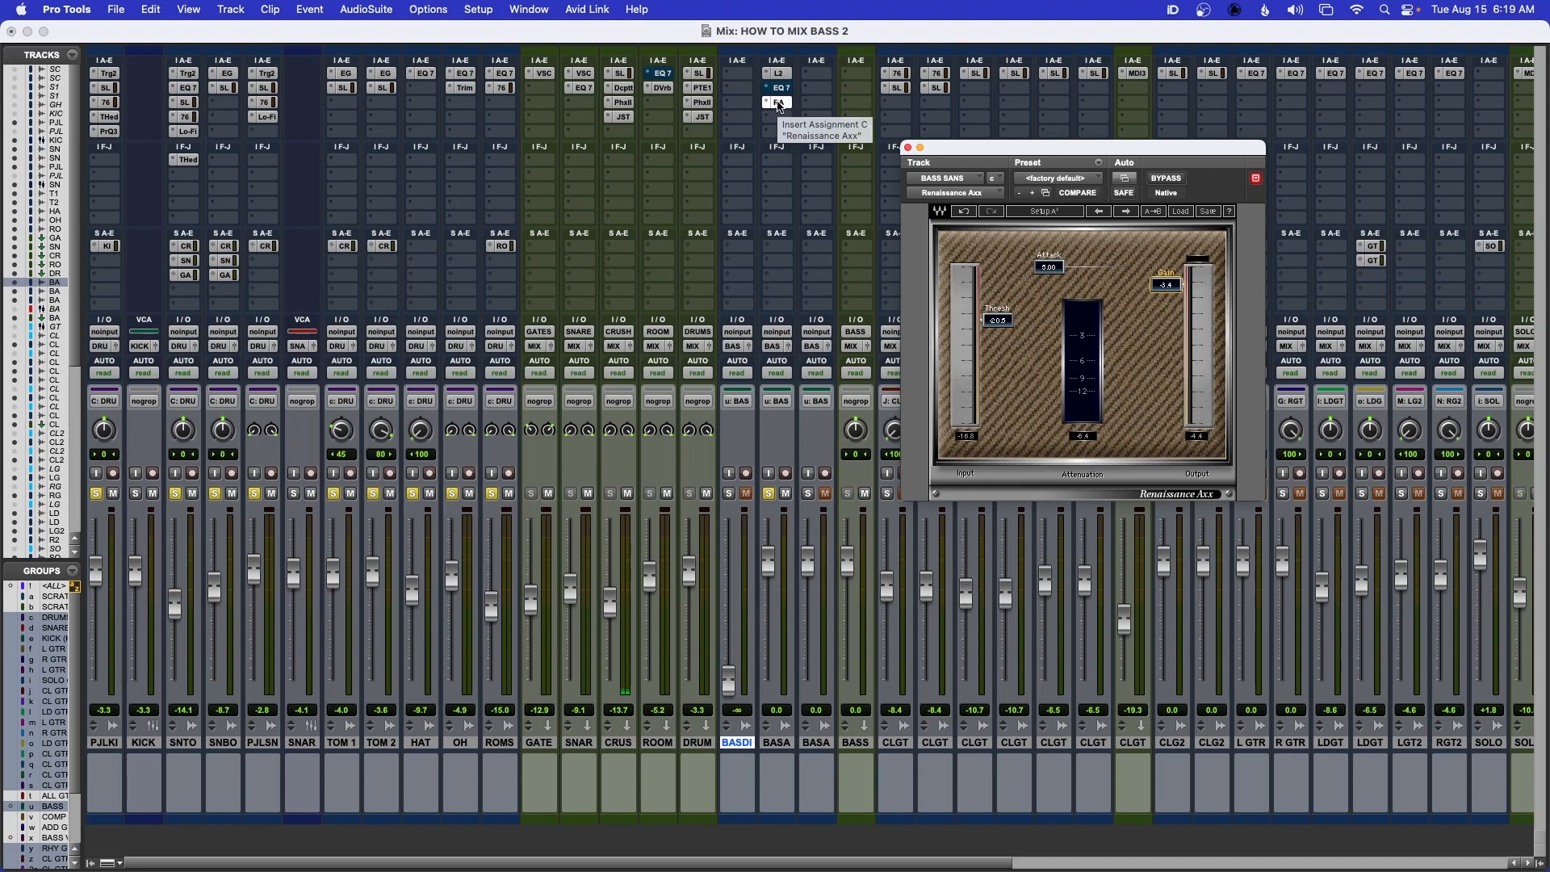
left_click(779, 104, "super")
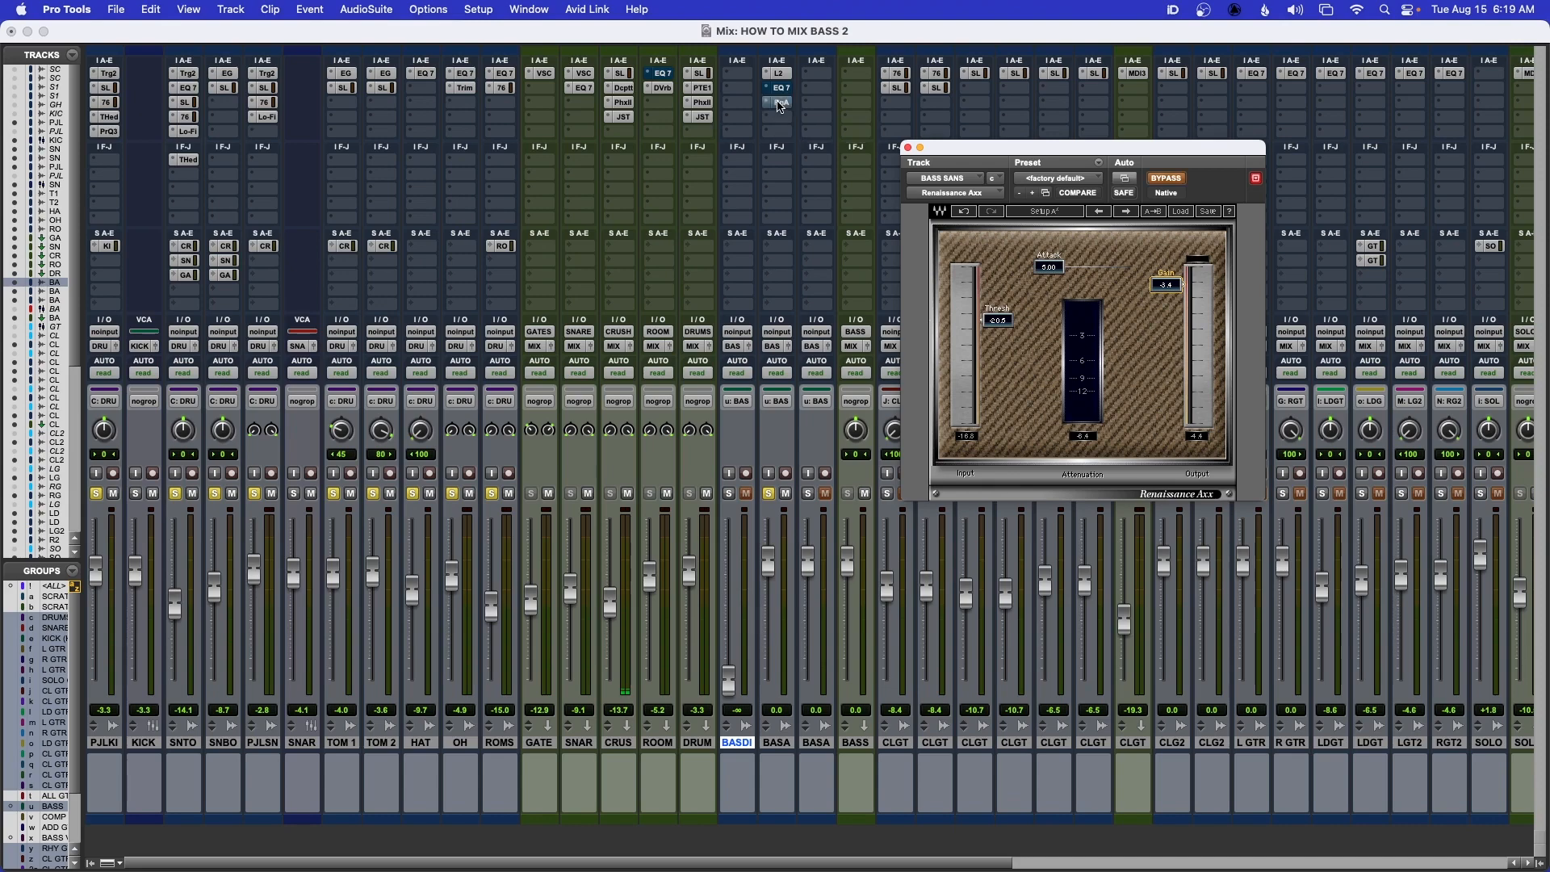
key("space")
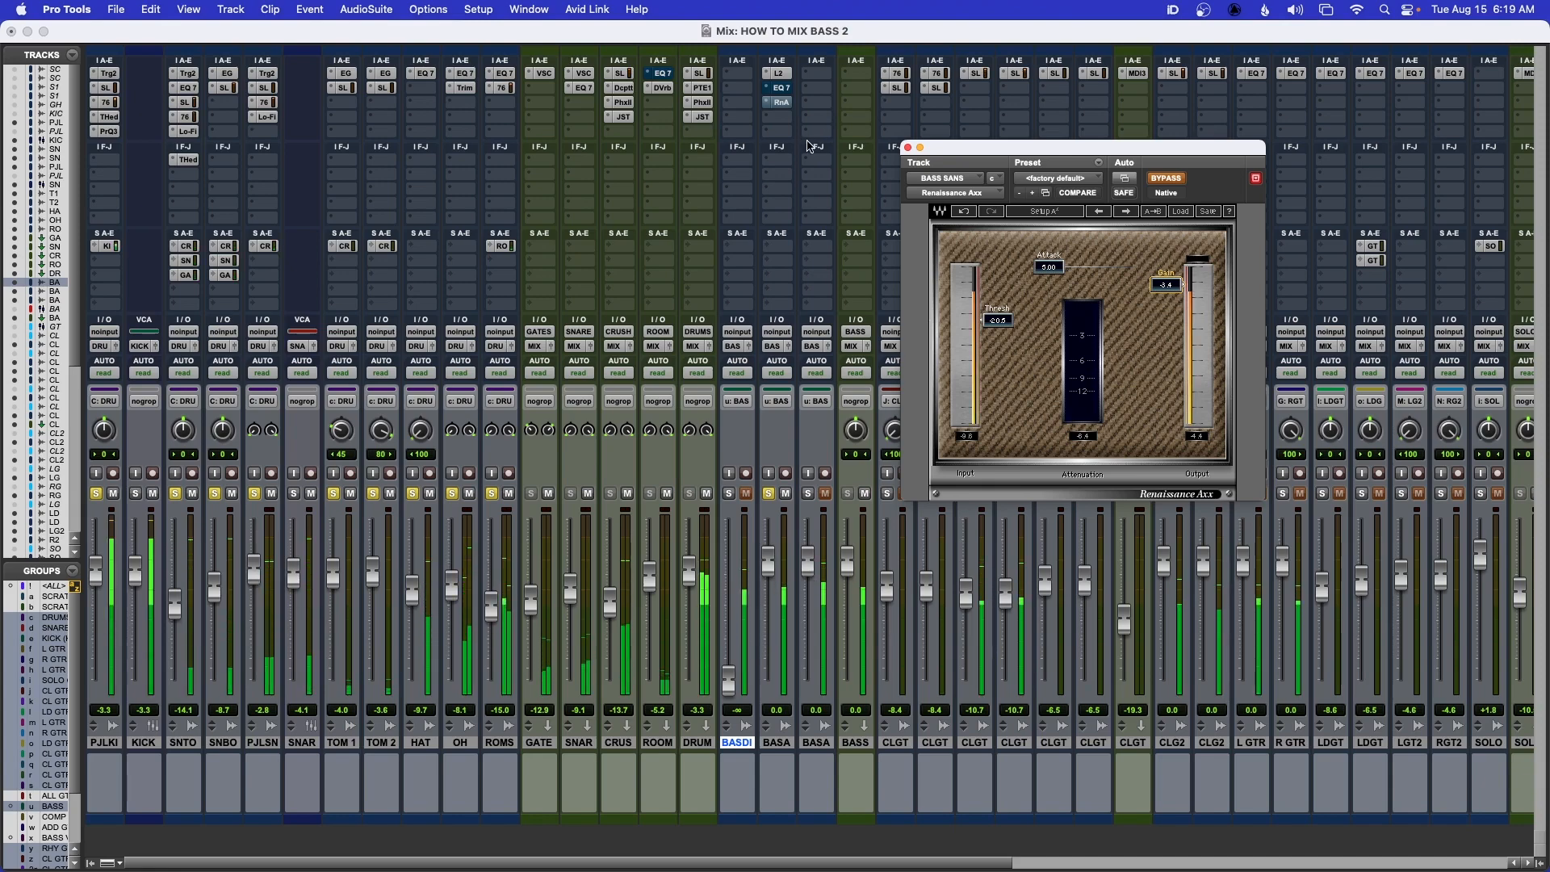
left_click(779, 102, "super")
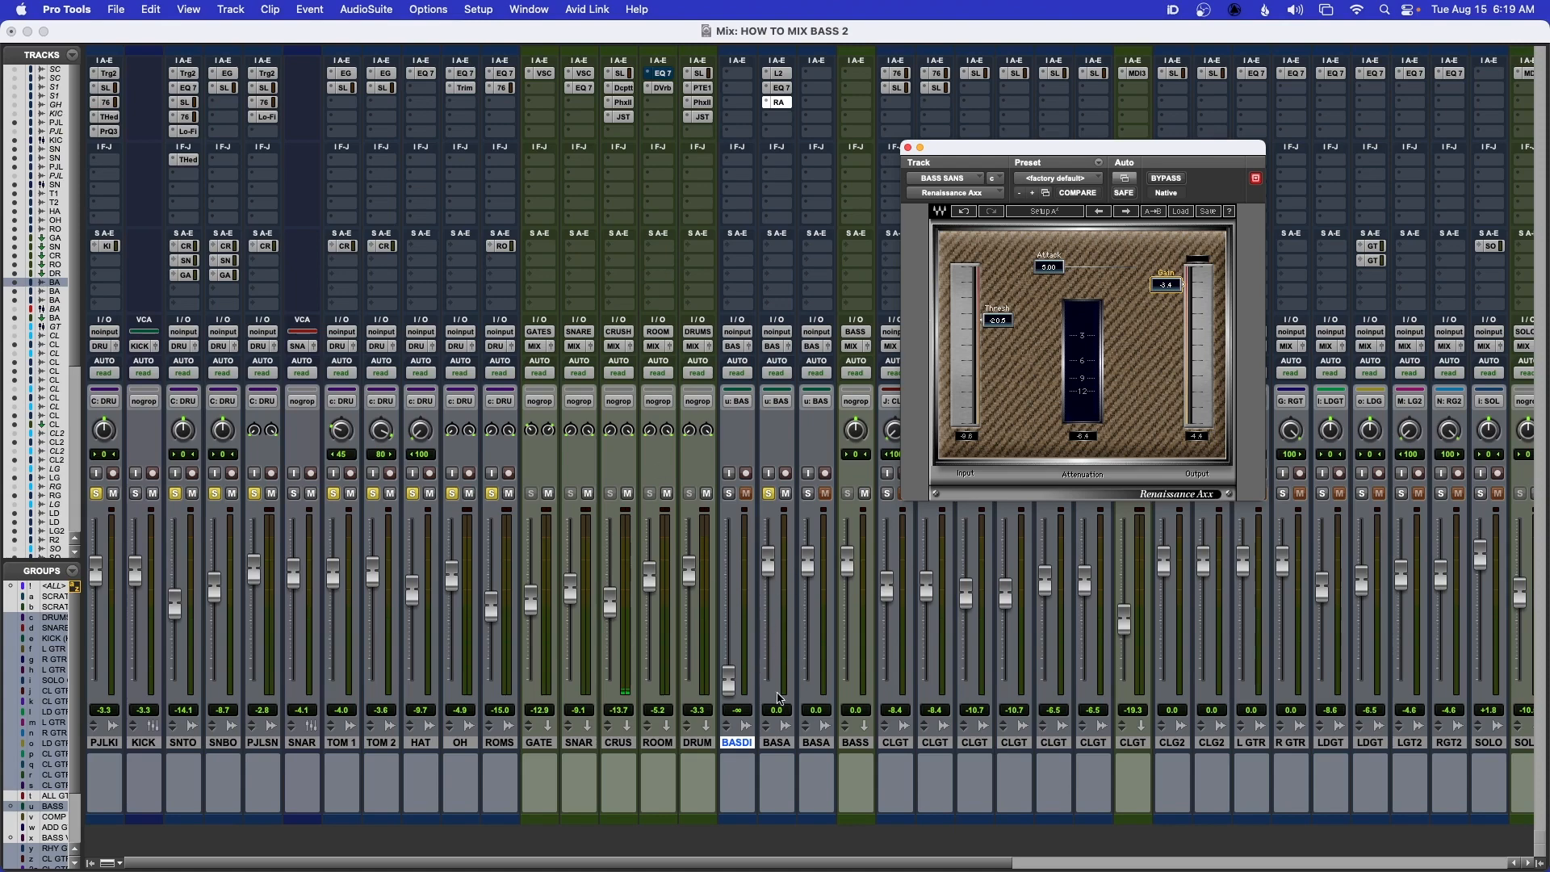
Close the Renaissance Axx window and open the Duplicate Tracks settings for BASS SANS
left_click(778, 743)
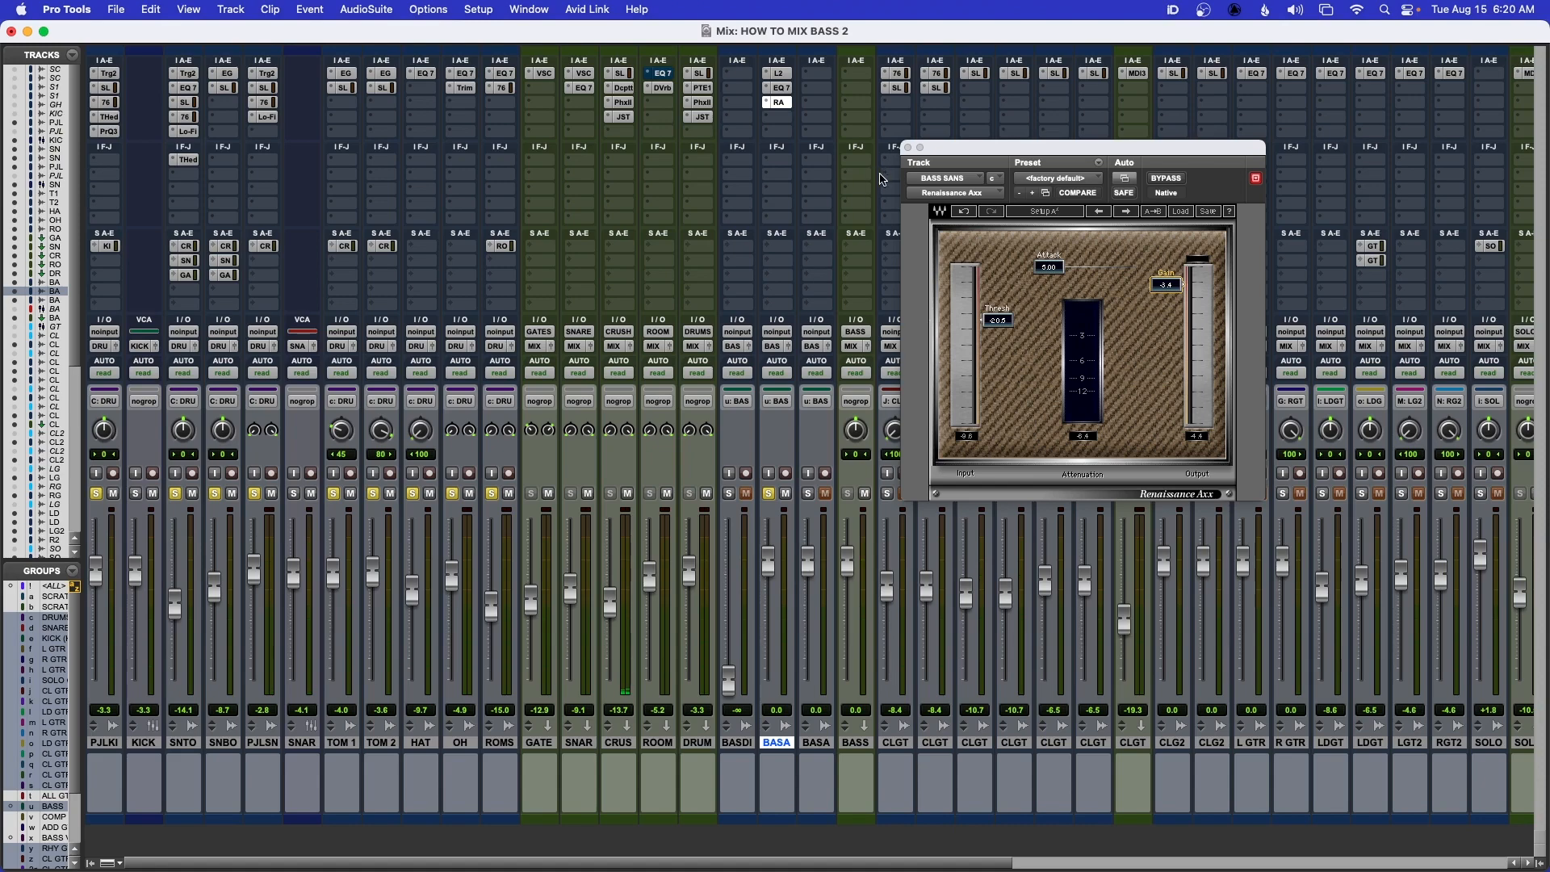
left_click(907, 148)
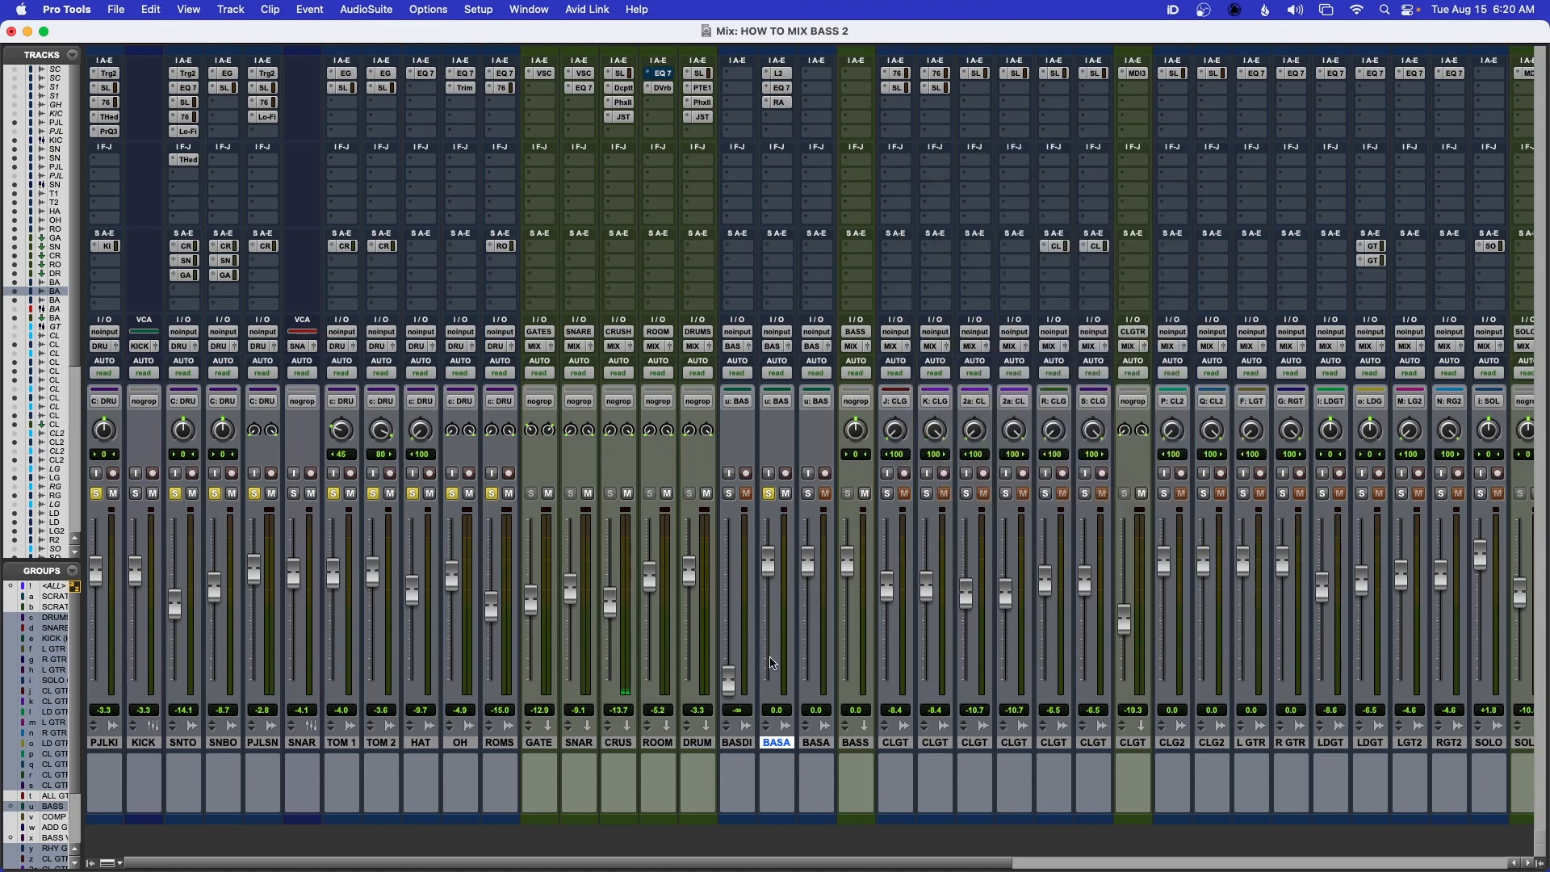
right_click(778, 744)
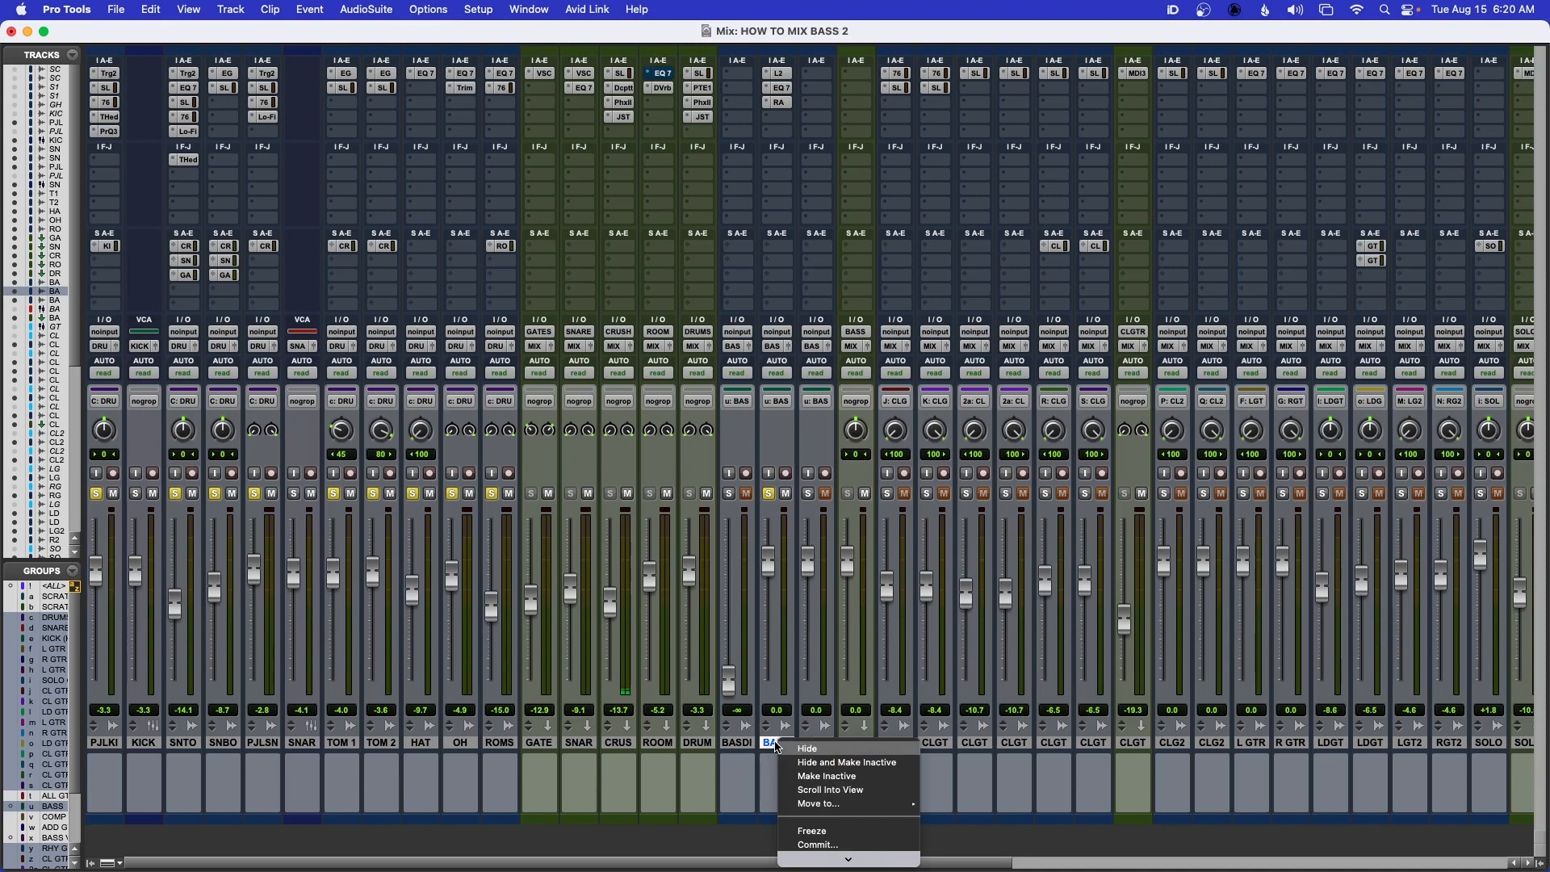
left_click(816, 830)
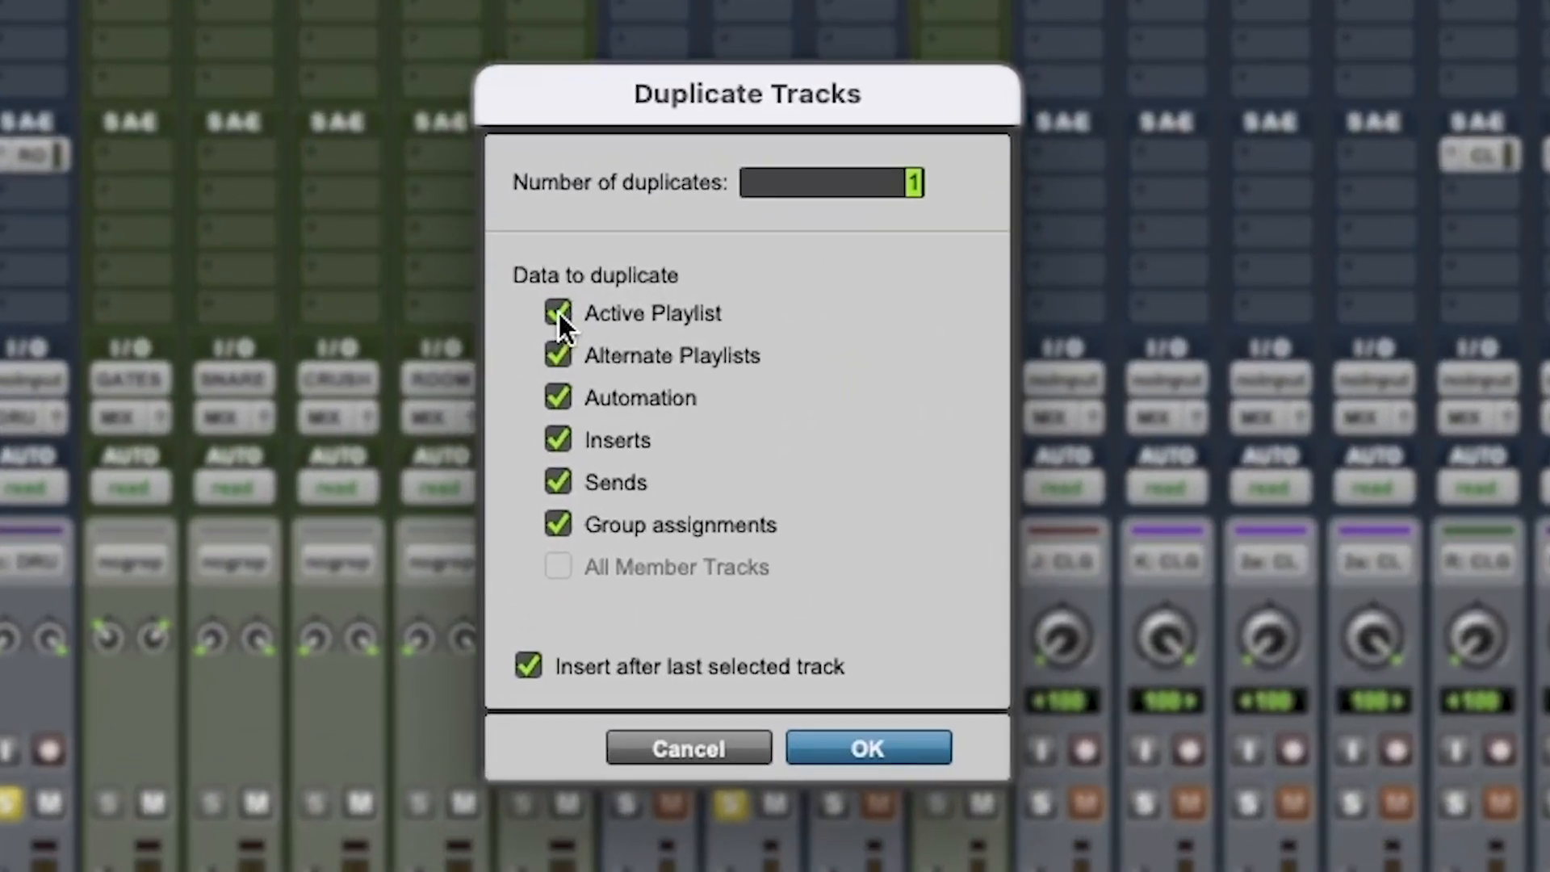
Duplicate BASS SANS once with its active playlist and group assignments, leaving out automation, inserts and sends
left_click(594, 313, "alt")
left_click(558, 311, "alt")
left_click(559, 438)
left_click(559, 396)
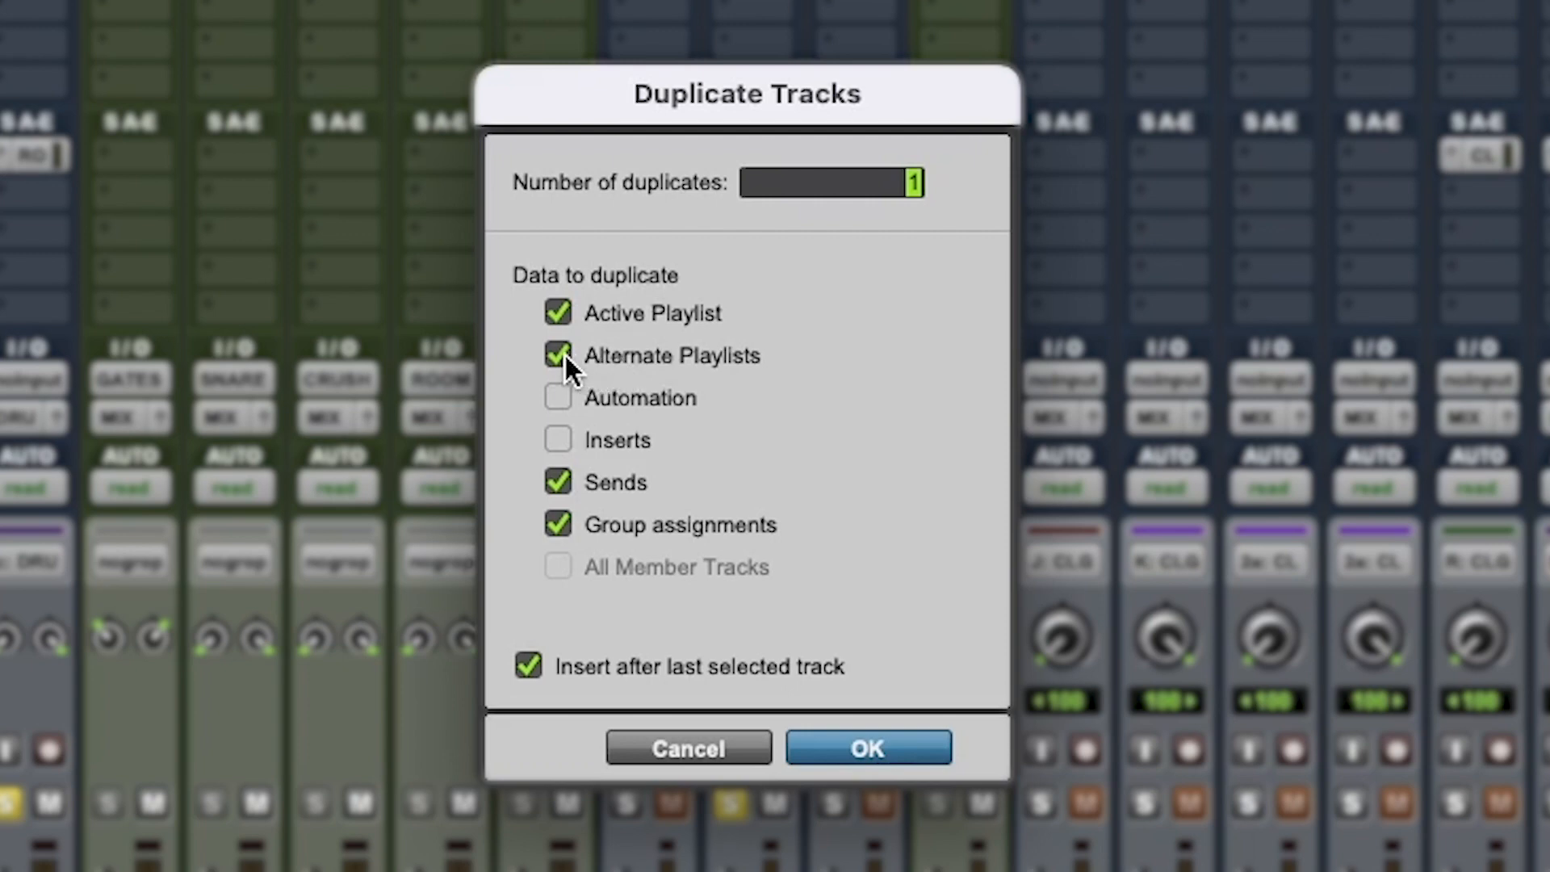
left_click(557, 482)
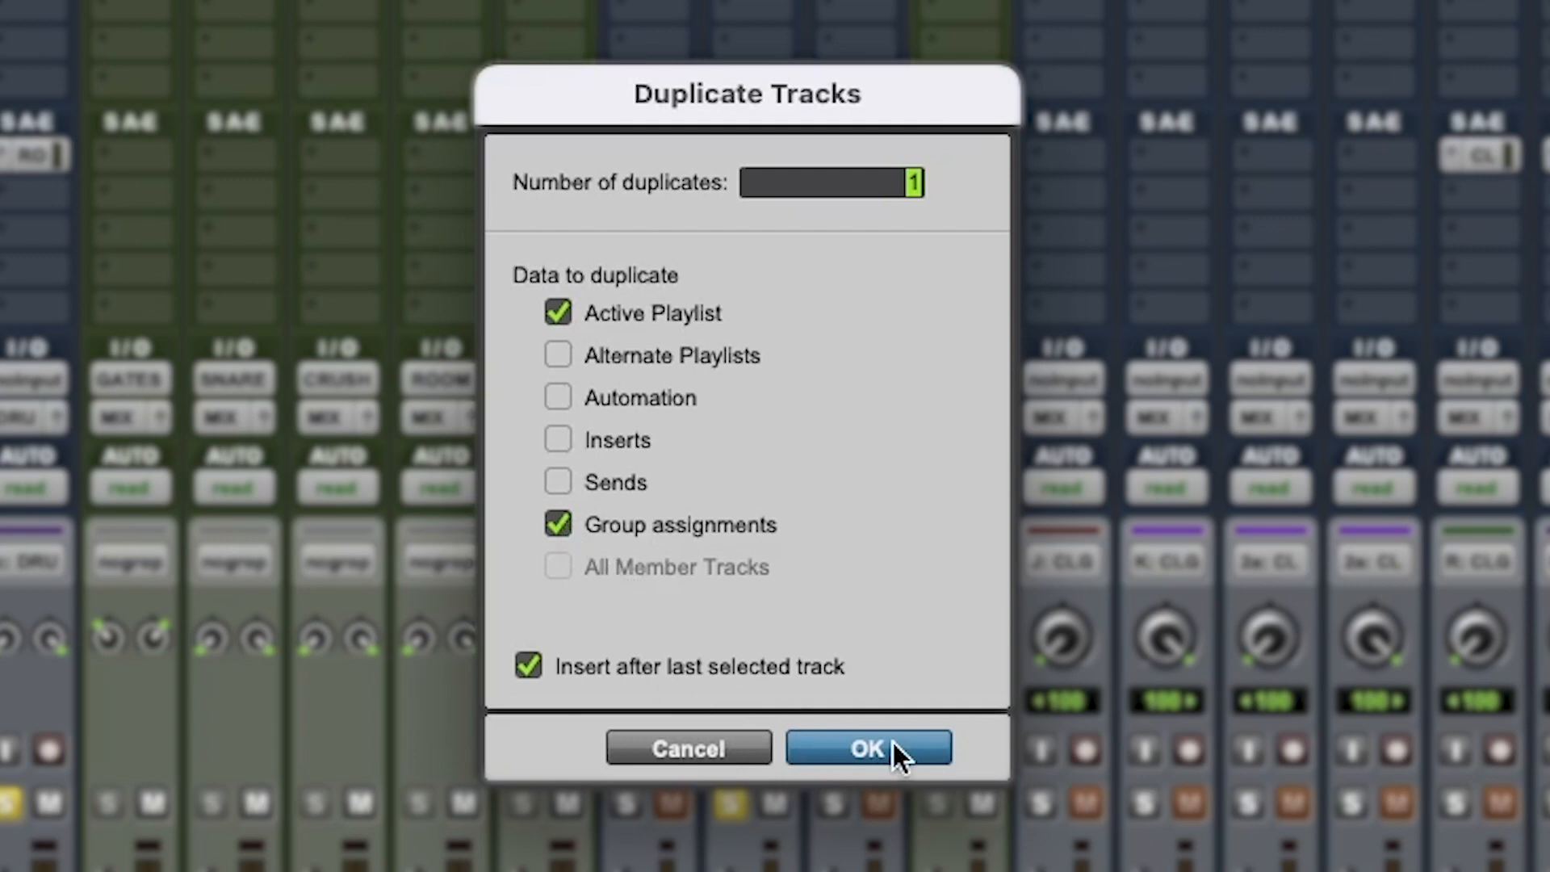
left_click(893, 747)
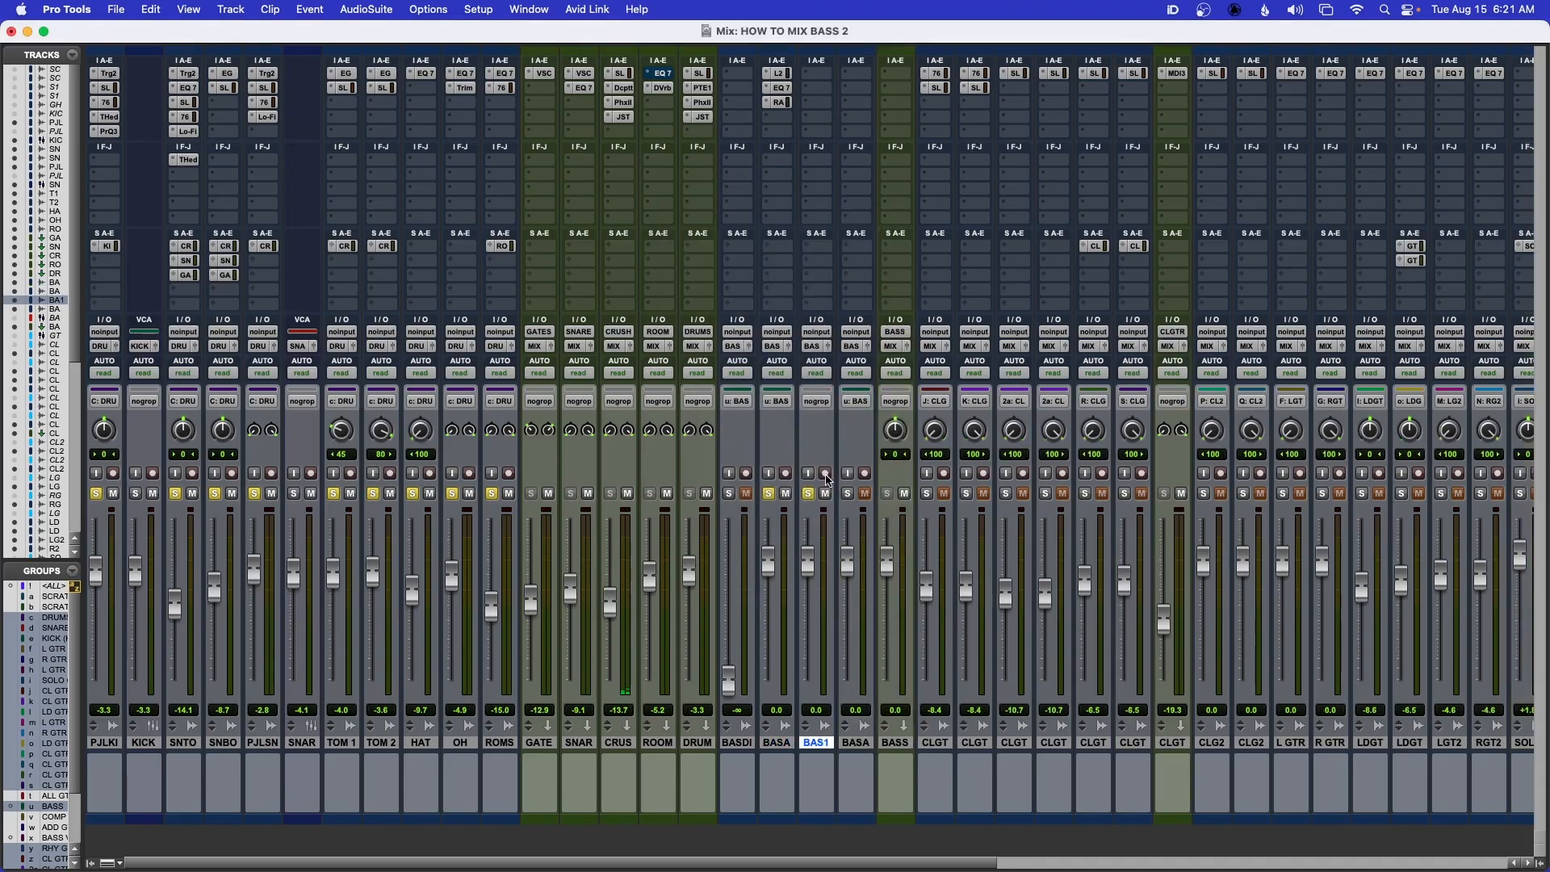
Rename the duplicated bass track to BASS SANS 2
double_click(810, 743)
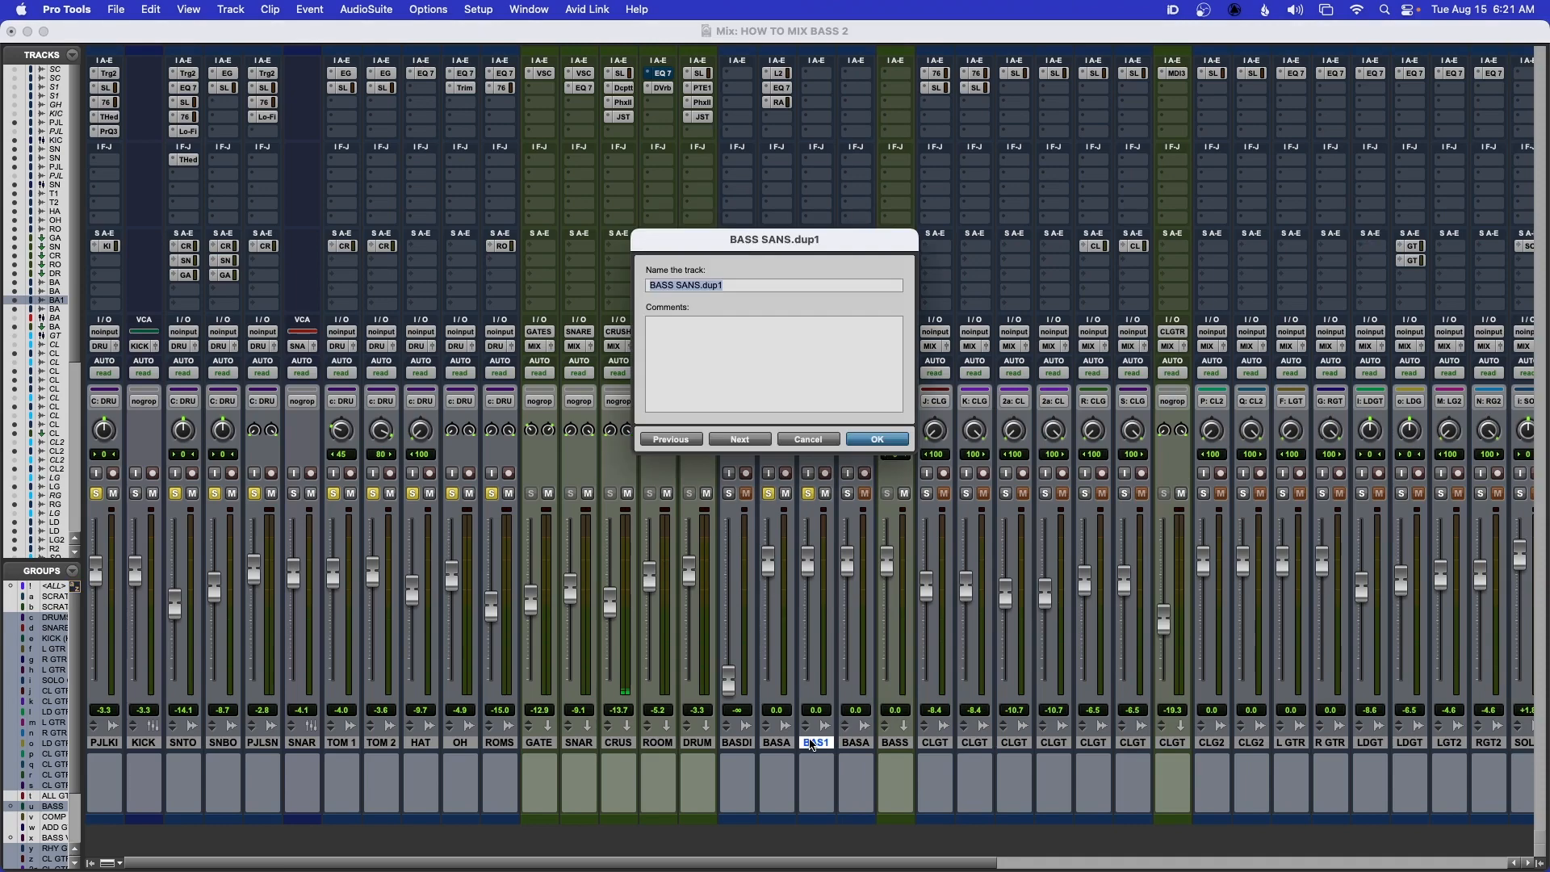
left_click(755, 281)
key("BackSpace")
key("BackSpace")
key("BackSpace")
key("BackSpace")
key("BackSpace")
type("2")
key("Return")
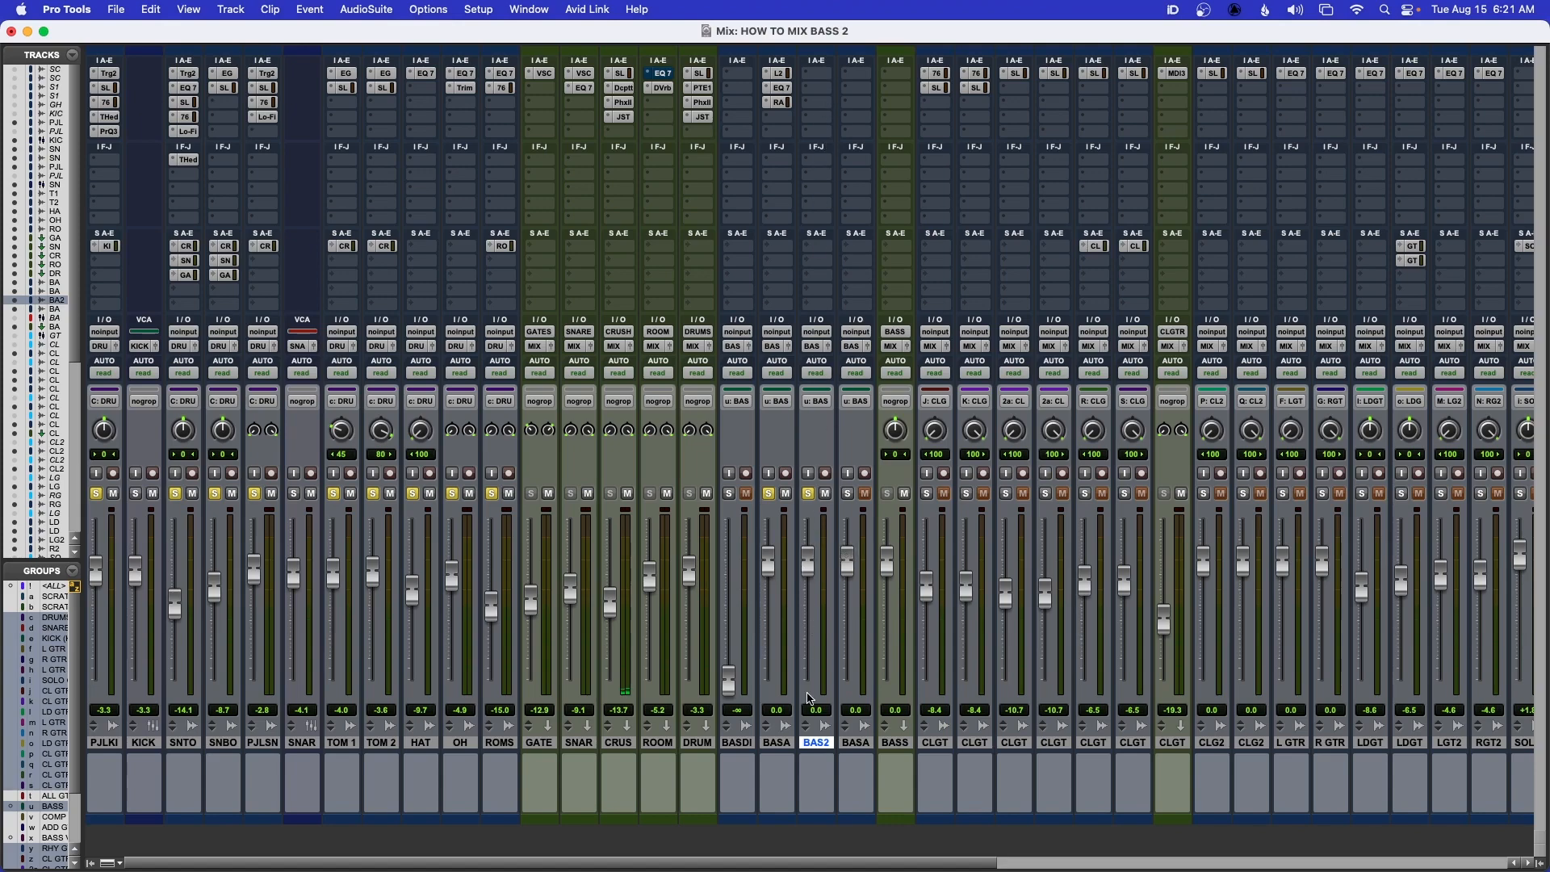
Insert the mono EQ3 7-Band equalizer in the first insert slot of BASS SANS 2
left_click(821, 78)
mouse_move(856, 77)
mouse_move(968, 78)
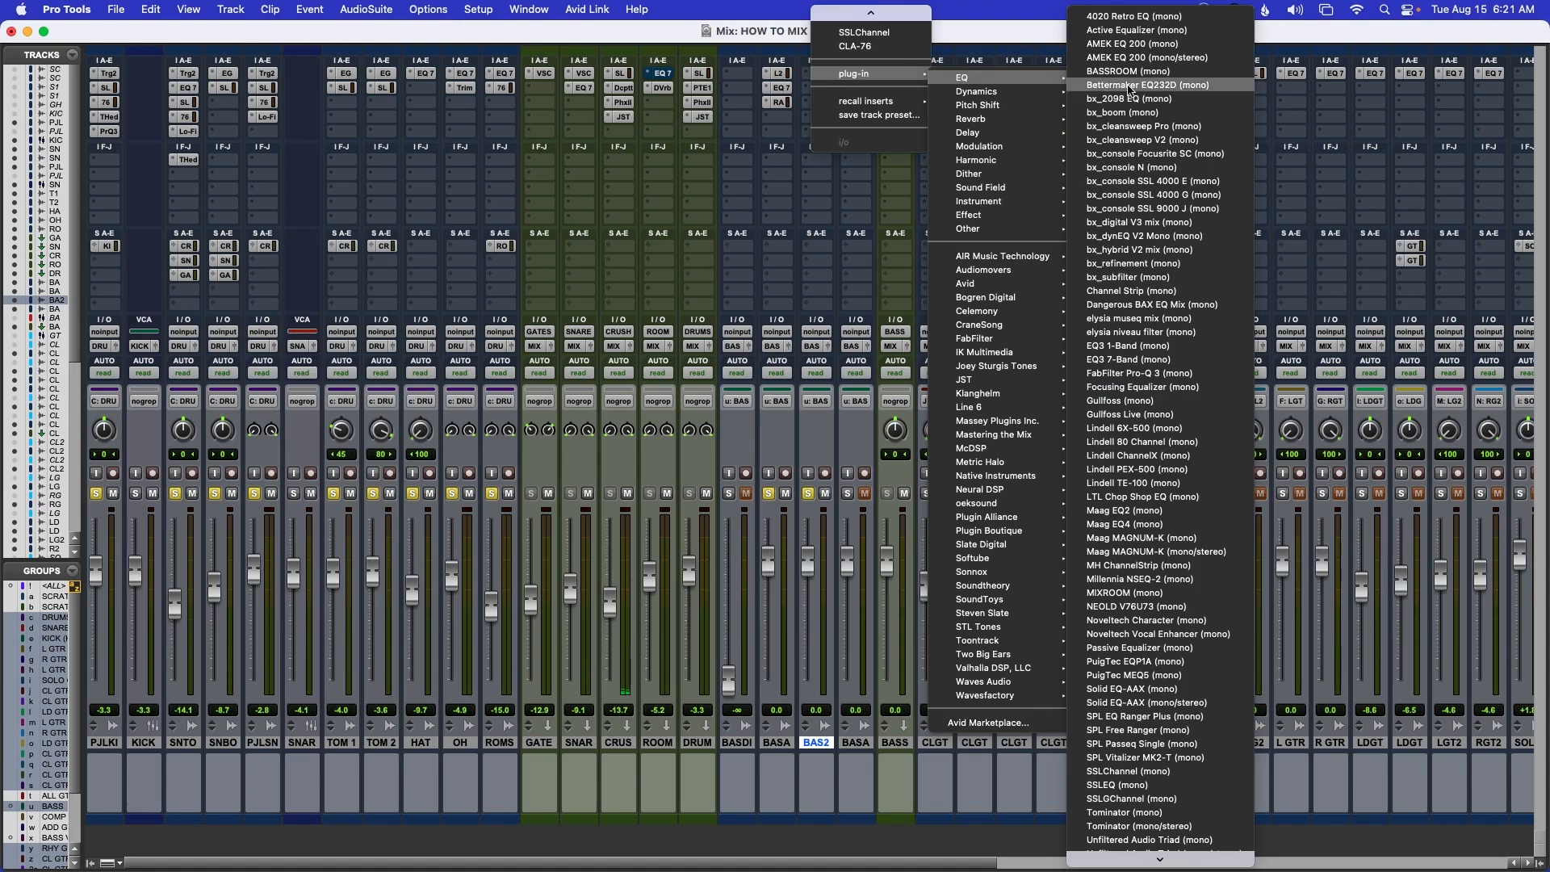
left_click(1106, 363)
left_click_drag(1022, 170, 808, 161)
Enable the high-pass filter on BASS SANS 2 at 120 Hz with a 12 dB/oct slope
left_click(782, 341)
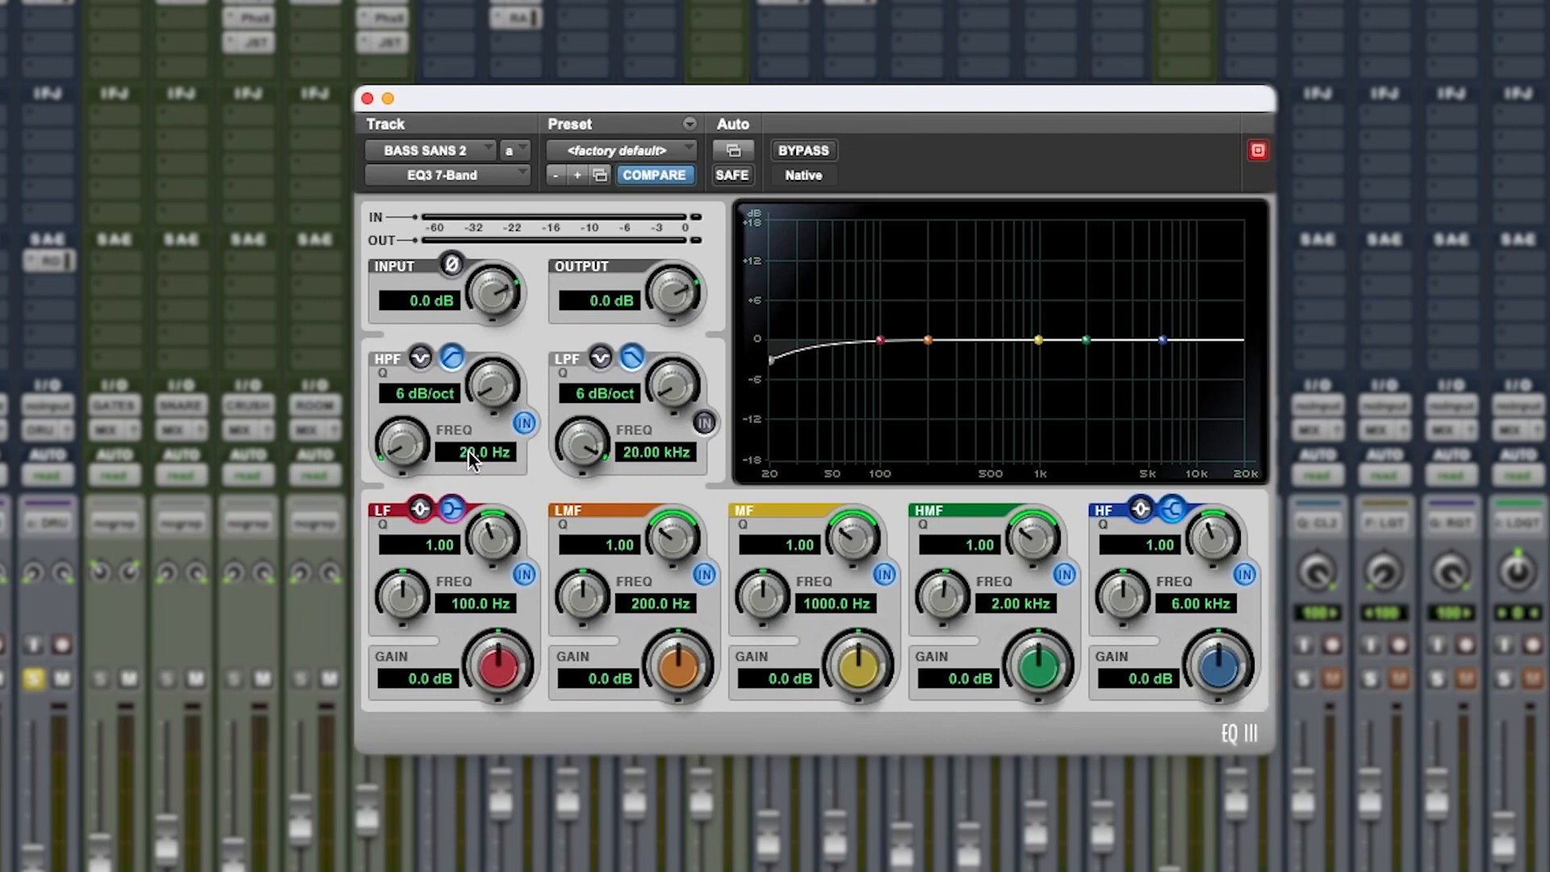
left_click(468, 453)
type("120")
key("Return")
left_click_drag(482, 399, 502, 363)
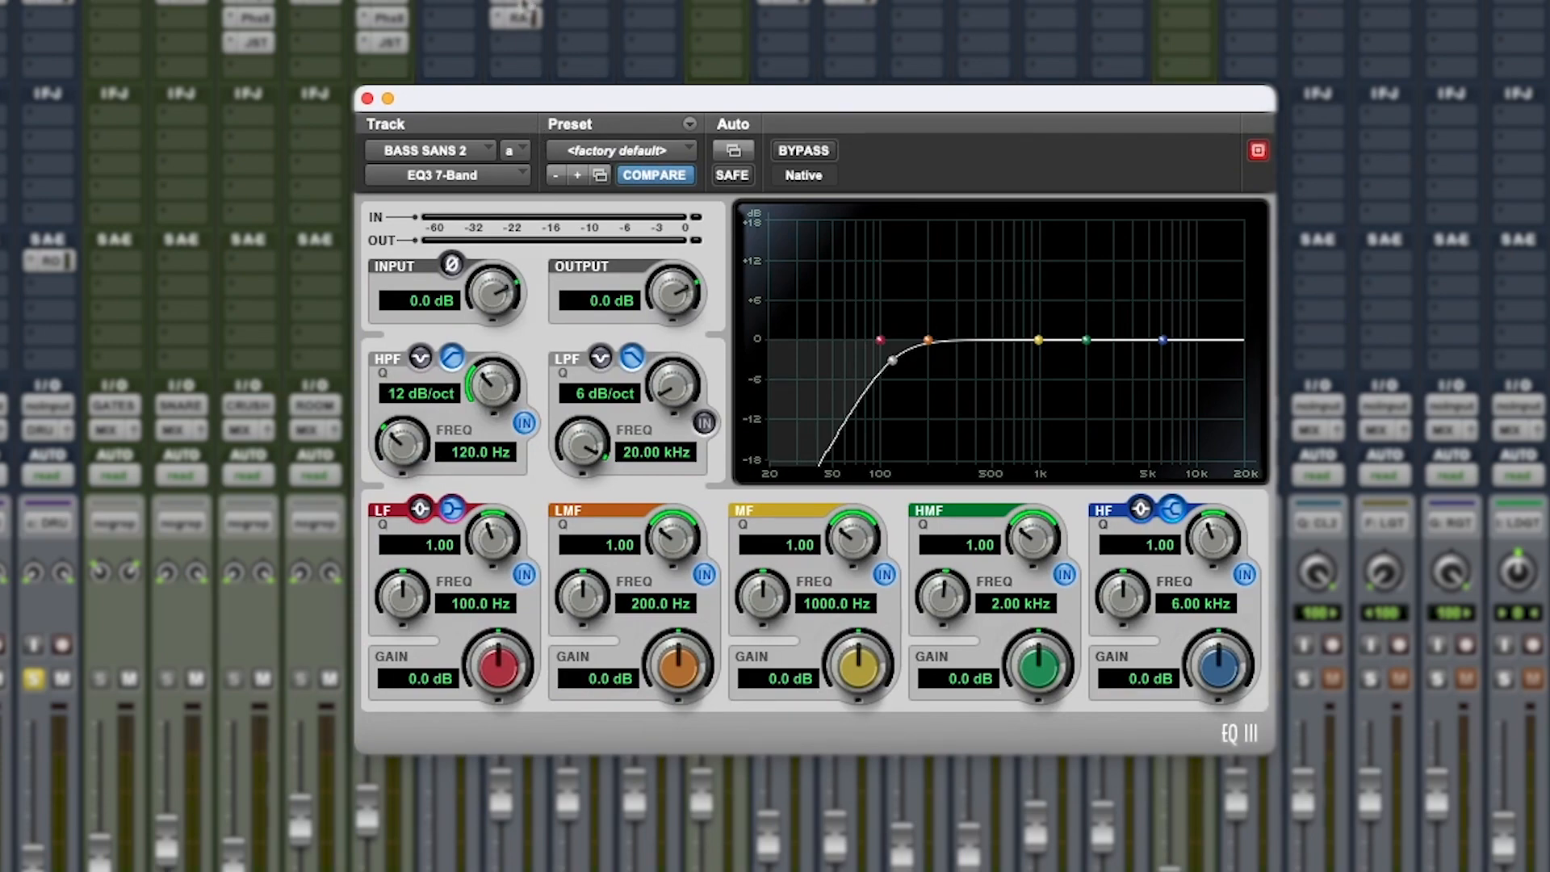
Show the BASS SANS EQ beside the BASS SANS 2 EQ and set the latter's high-pass filter to 115 Hz
left_click(520, 15)
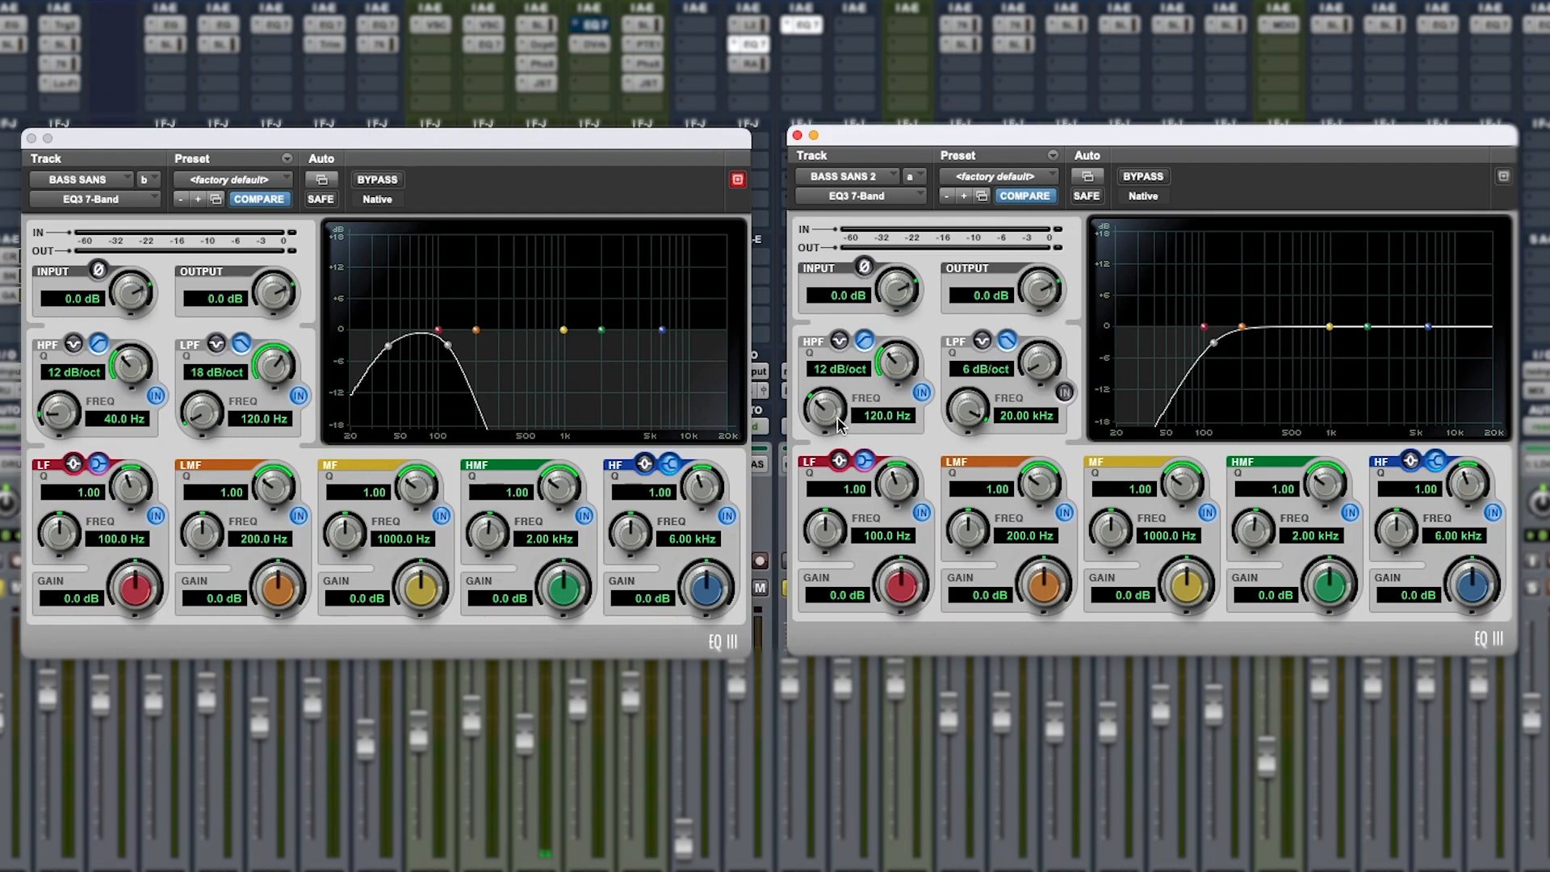
left_click(885, 417)
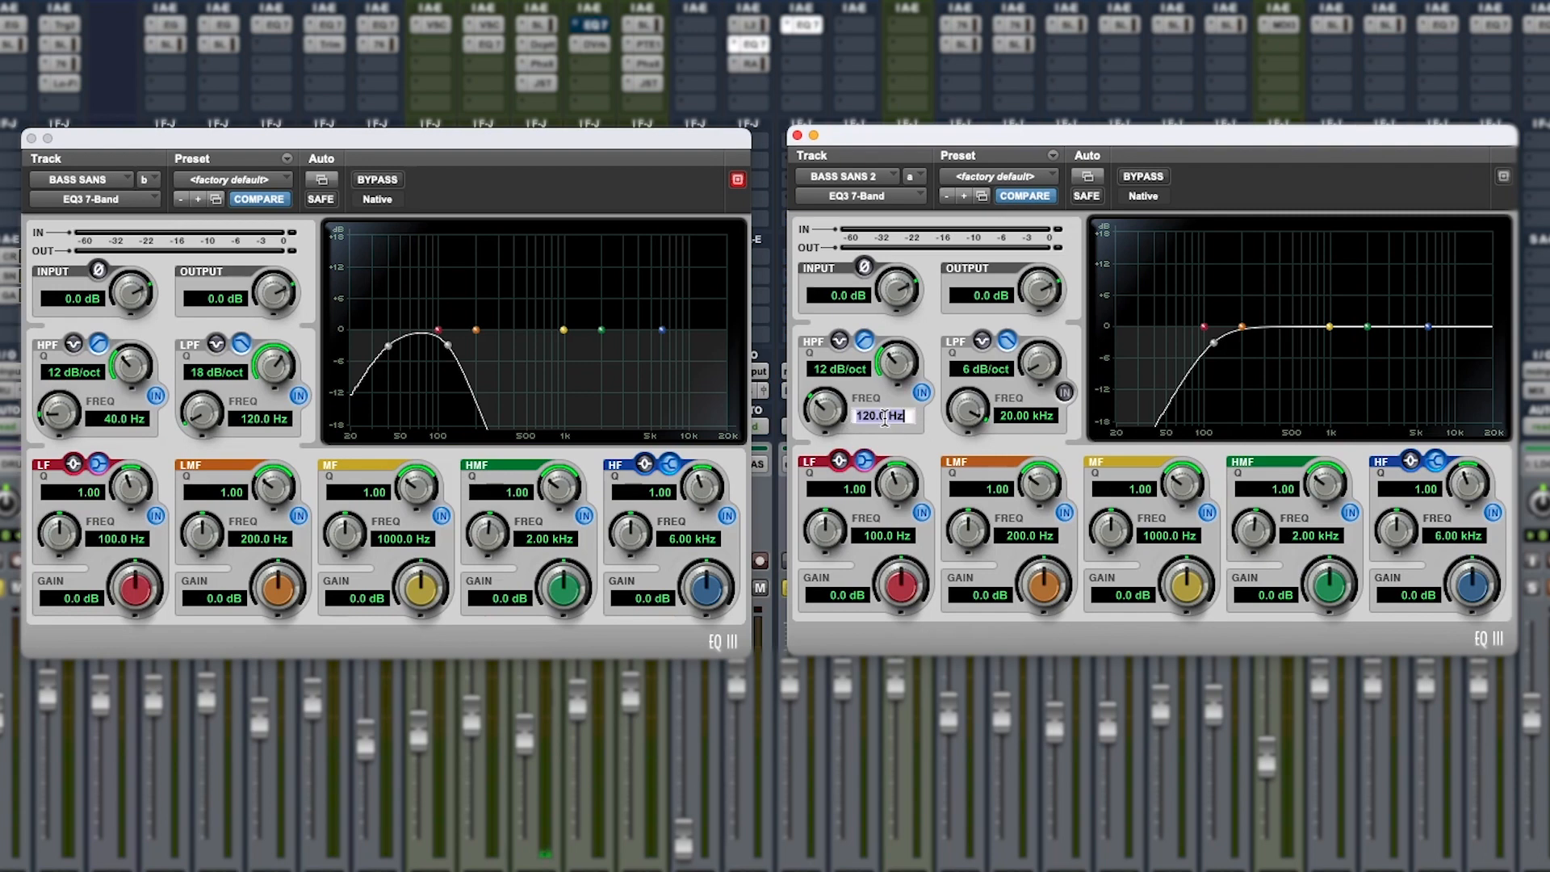
type("115")
key("Return")
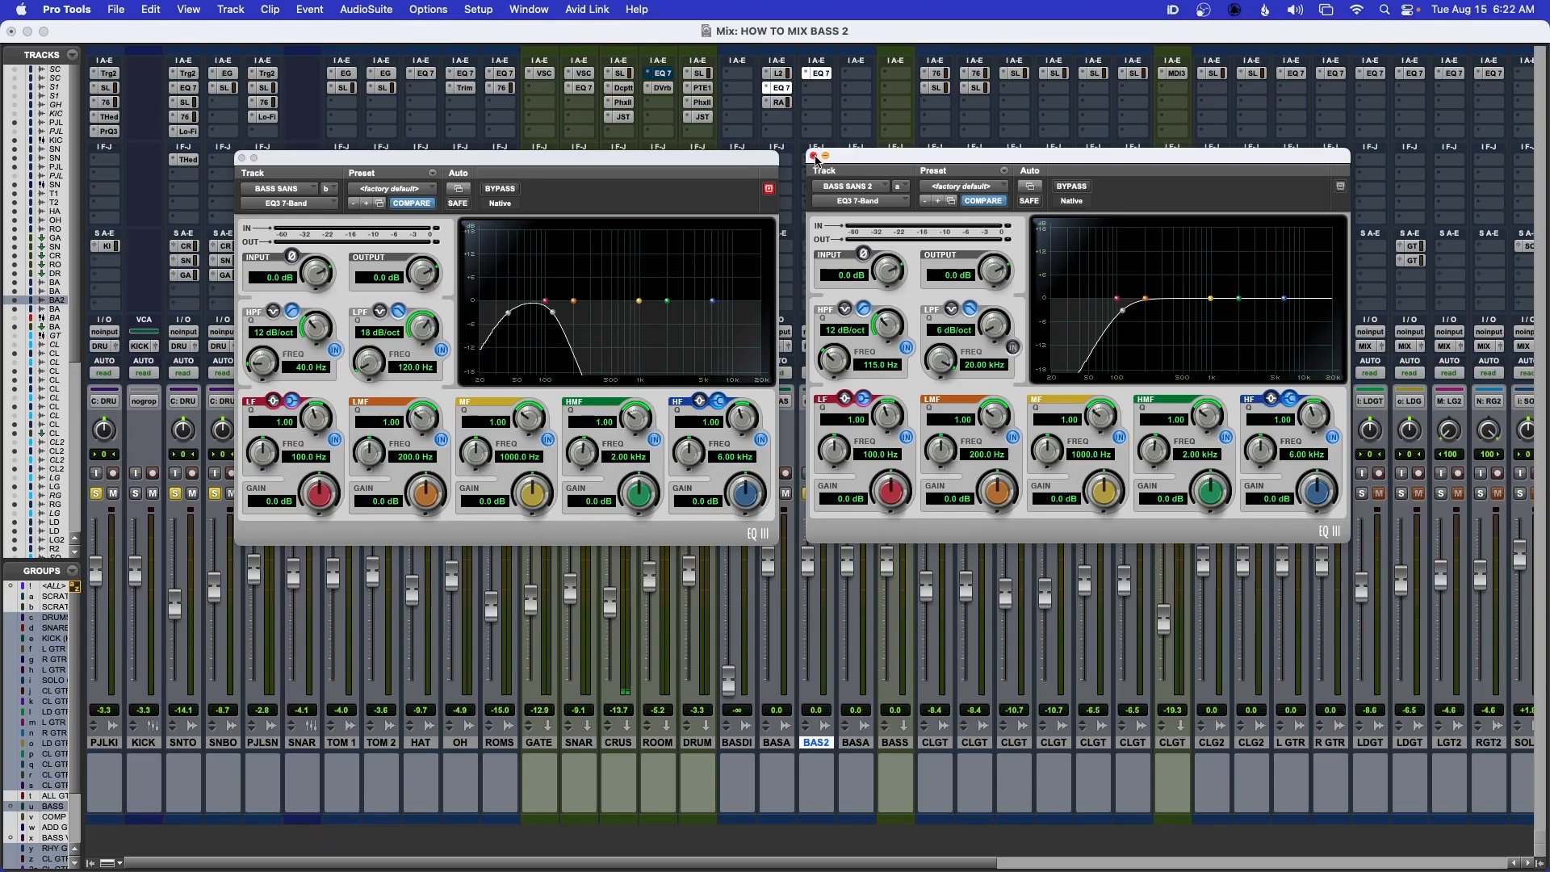
Close both EQs and set the BASS SANS 2 fader to -2.5 dB while playing it against BASS SANS
left_click(814, 156)
left_click(241, 159)
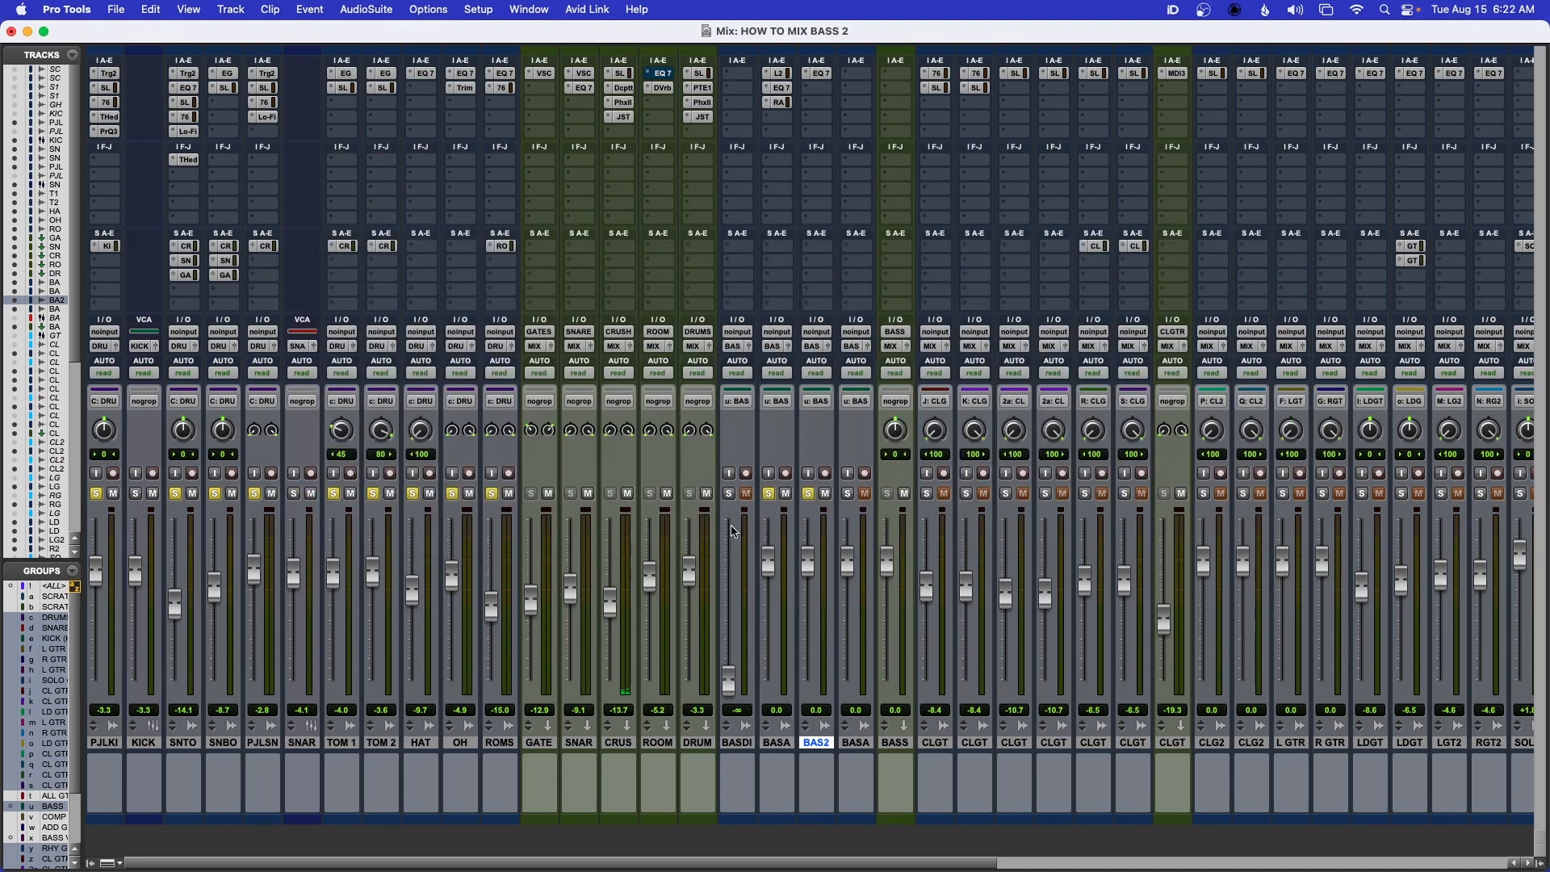
key("space")
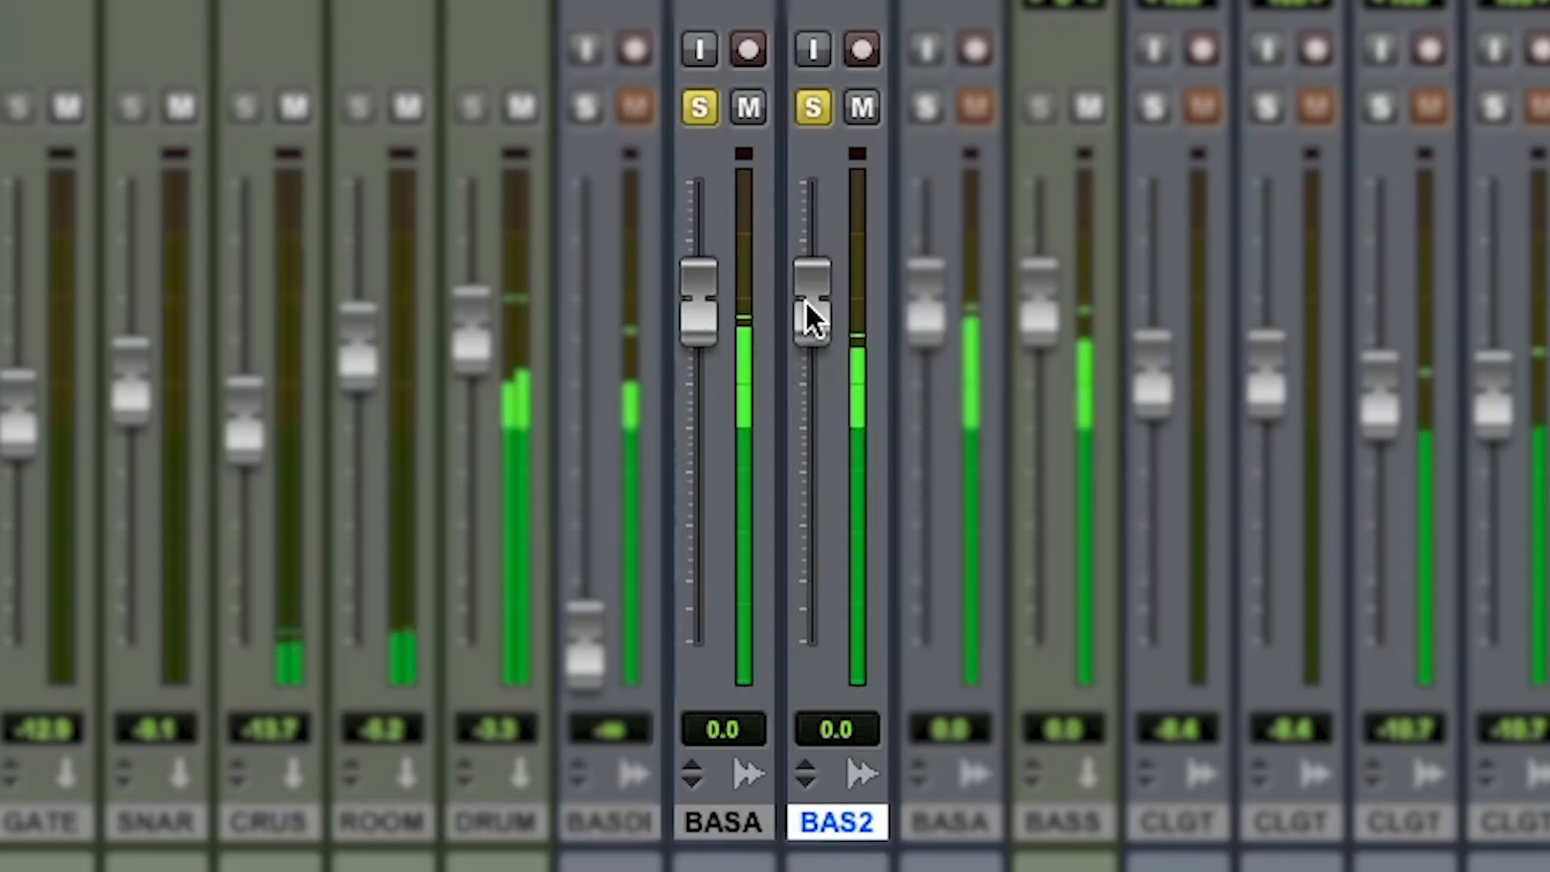
left_click_drag(807, 566, 809, 735)
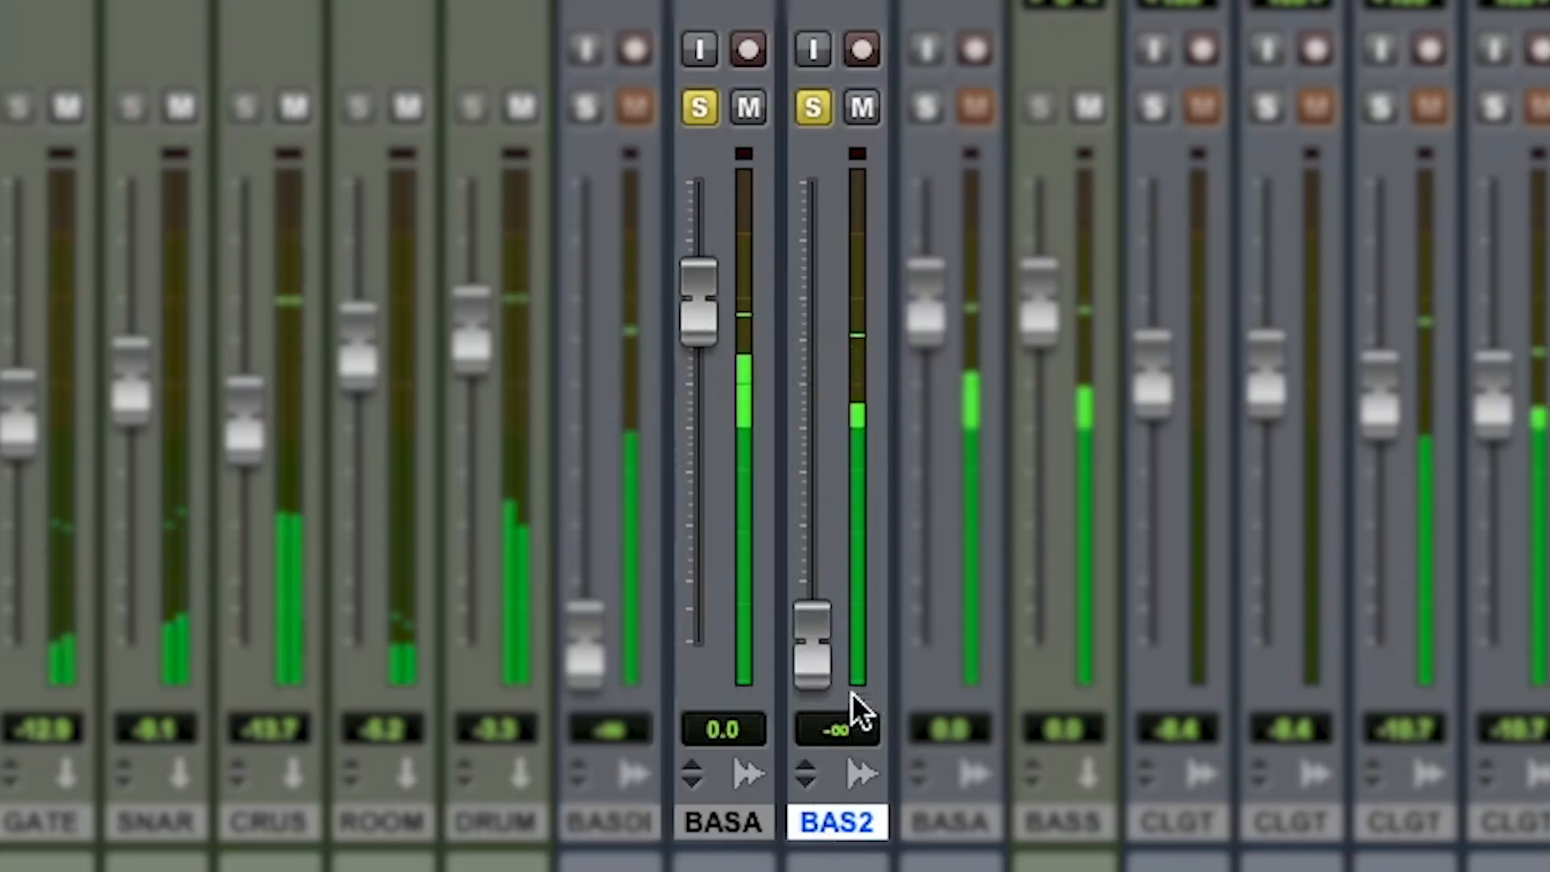
left_click_drag(811, 651, 806, 328)
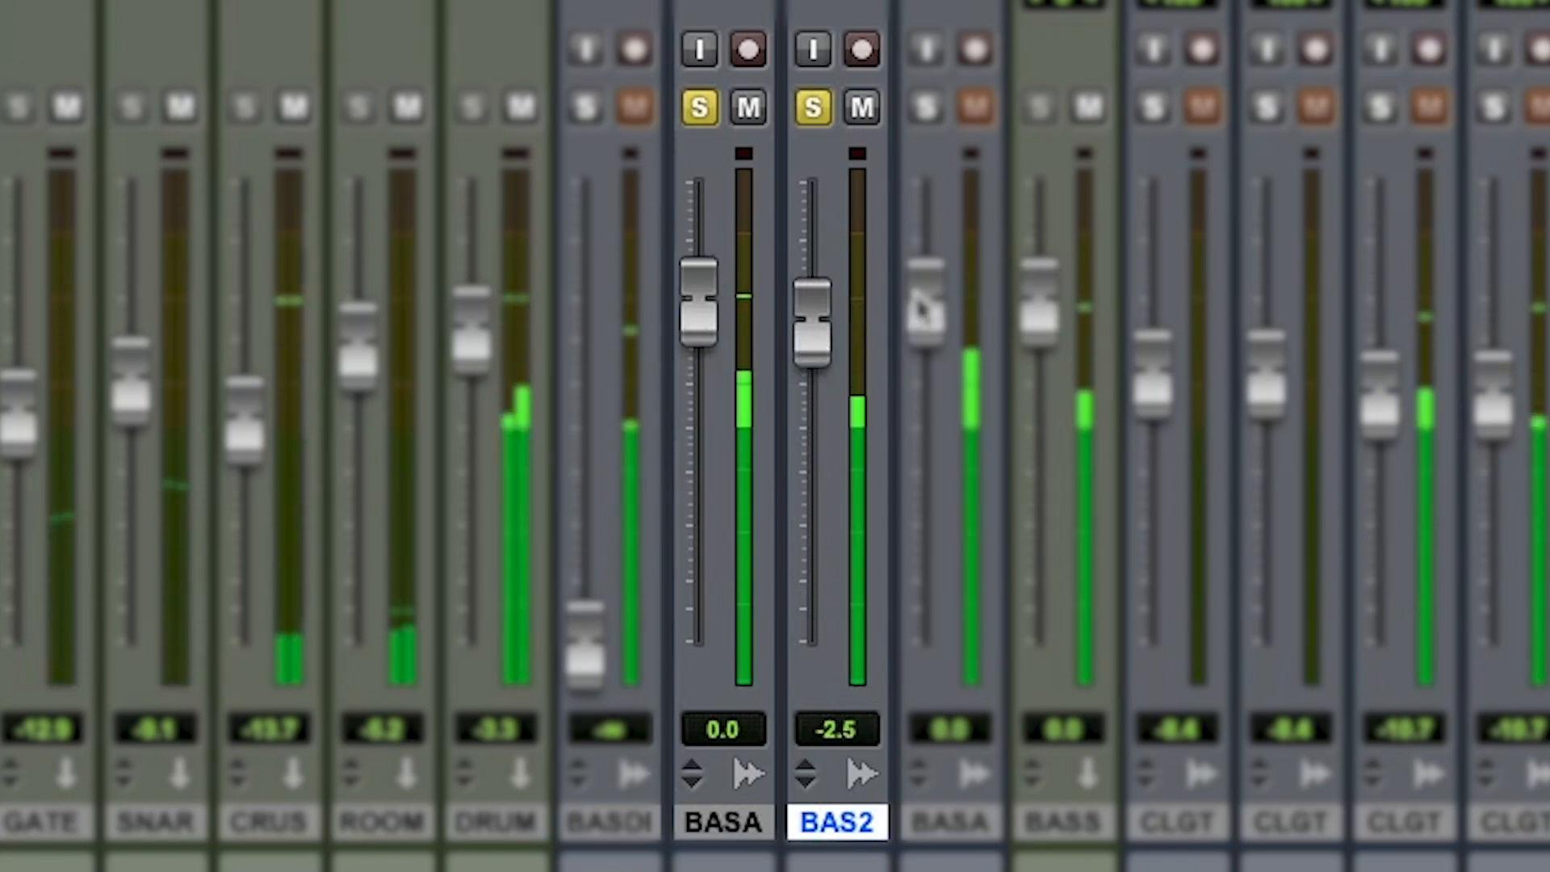
key("space")
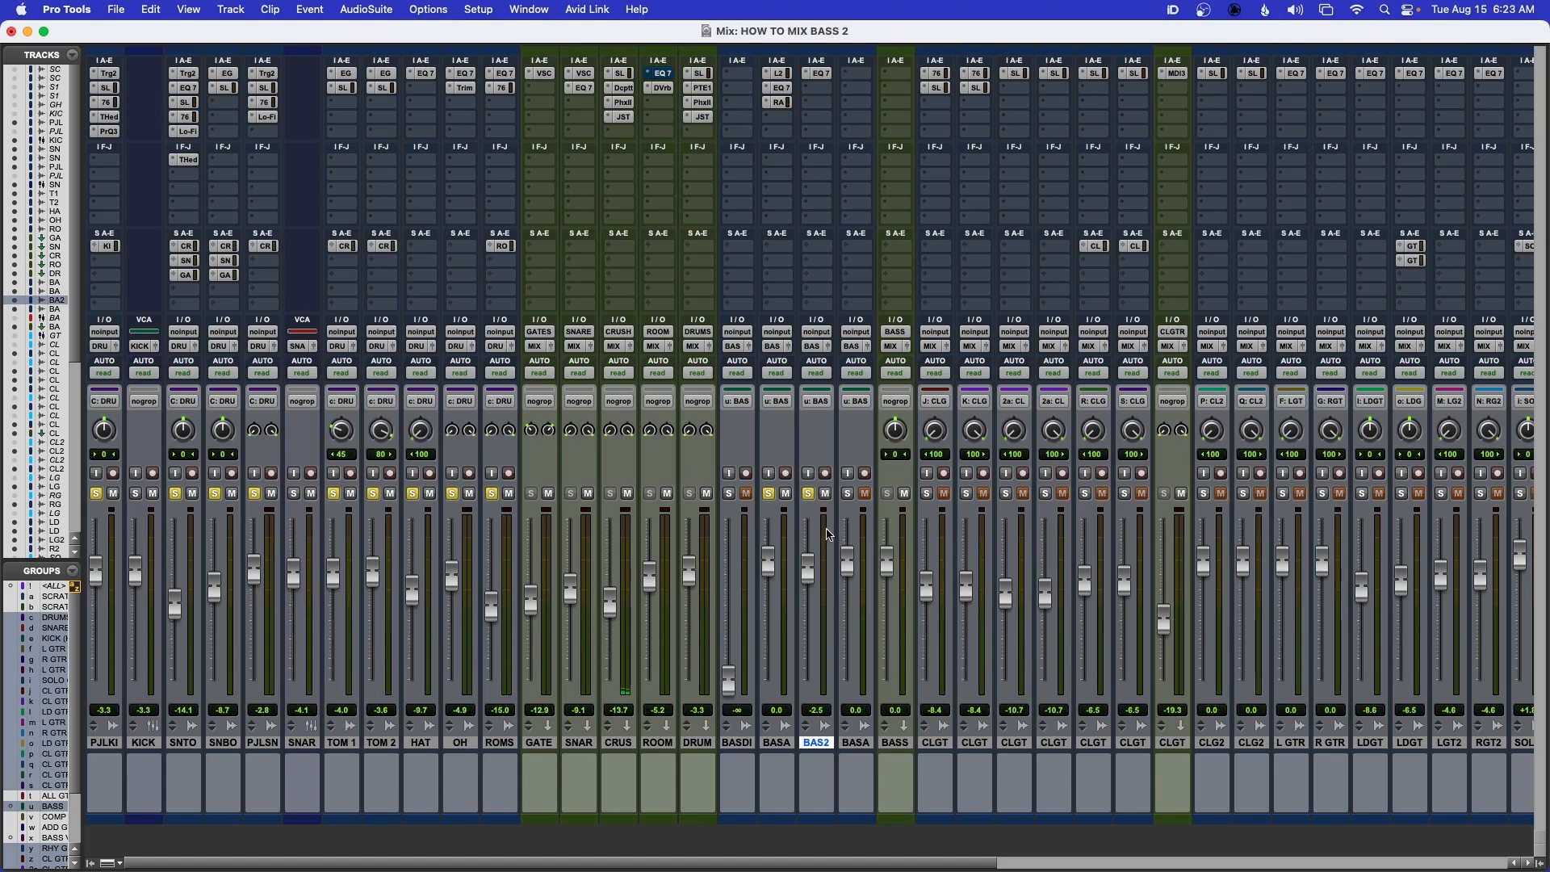
Insert the CLA-76 compressor in the second slot of BASS SANS 2 and load its Blacky Bass preset
left_click(821, 89)
mouse_move(826, 85)
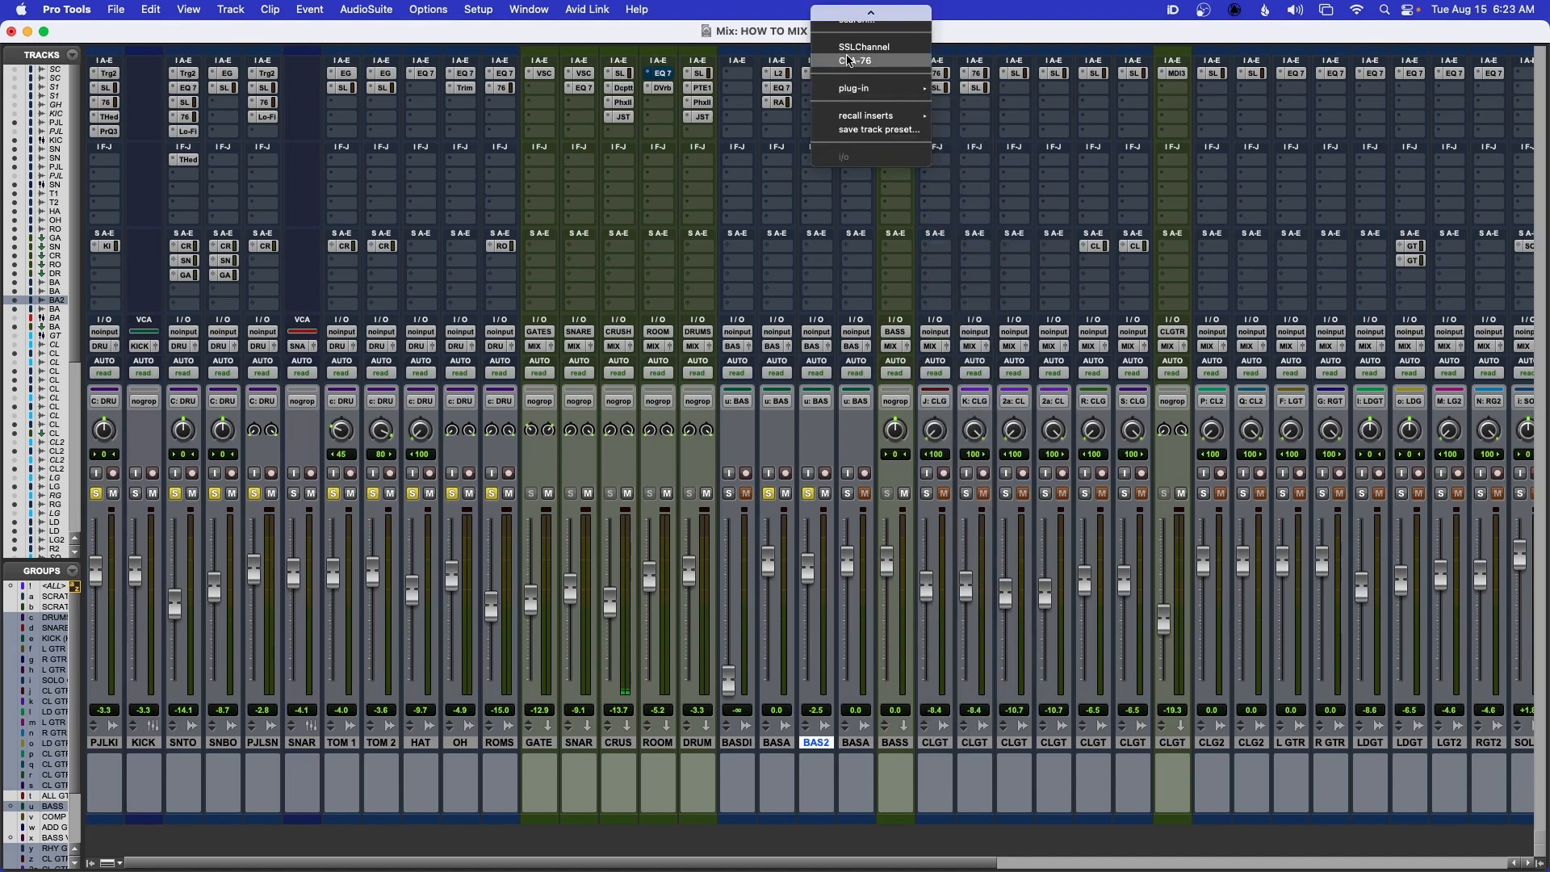
left_click(852, 61)
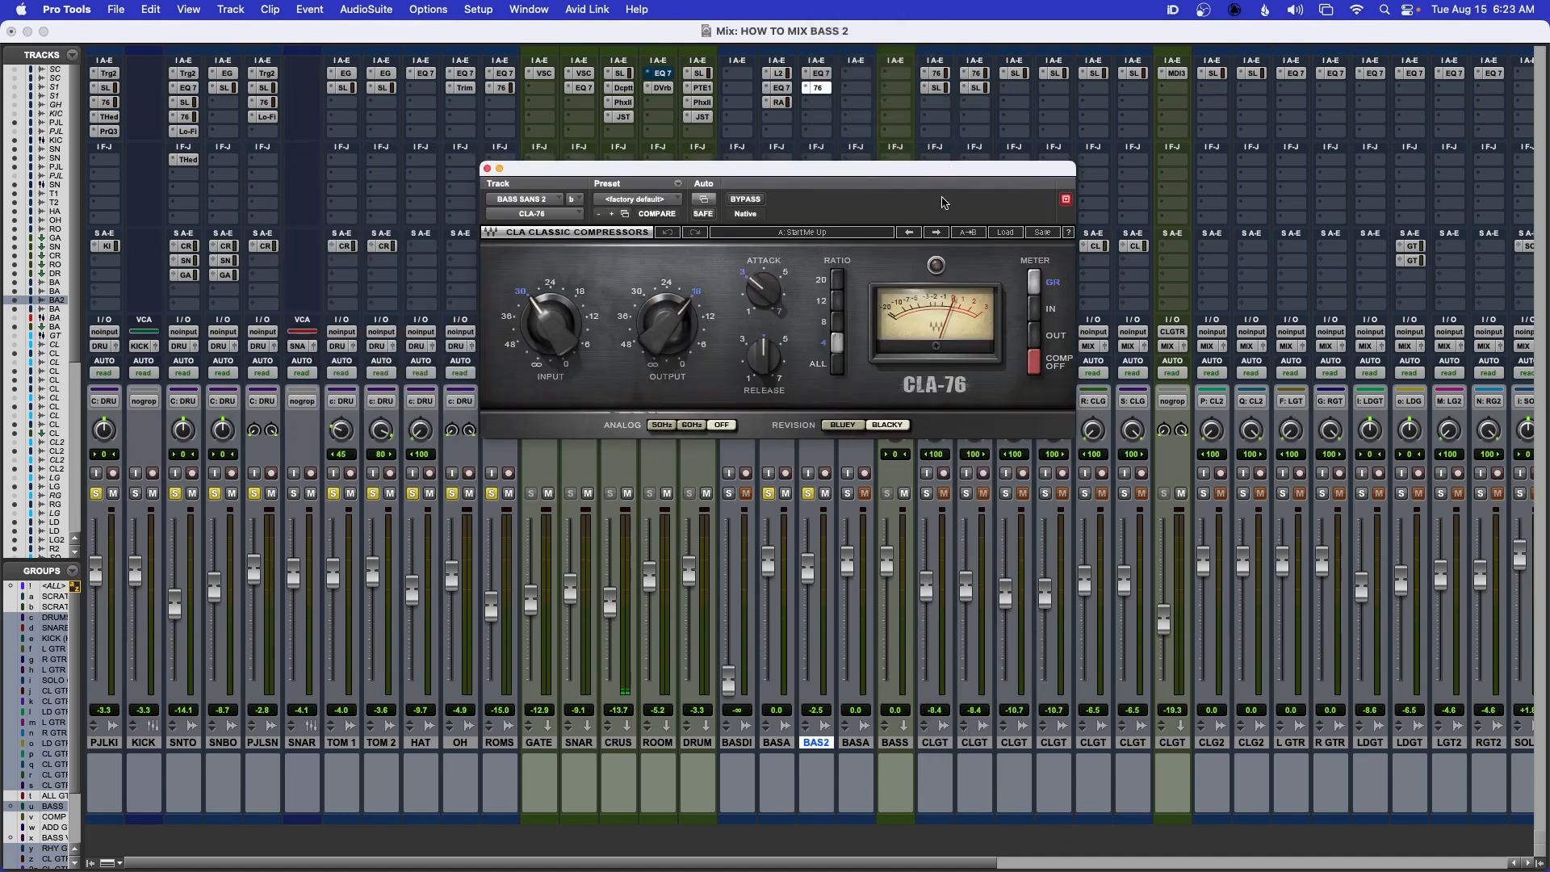
left_click(1006, 234)
mouse_move(1041, 377)
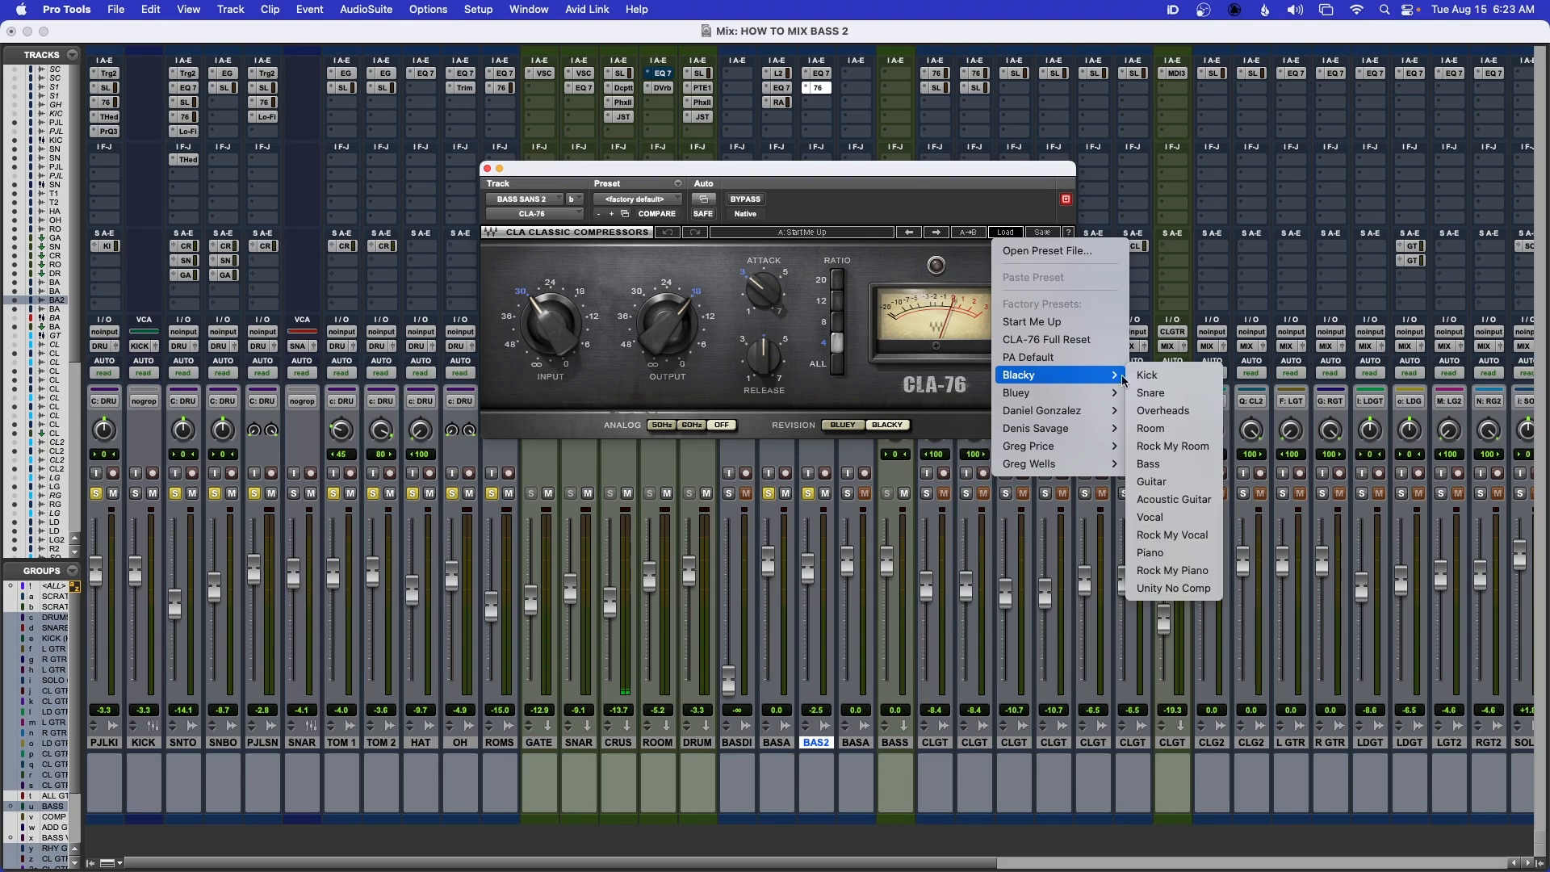
left_click(1155, 466)
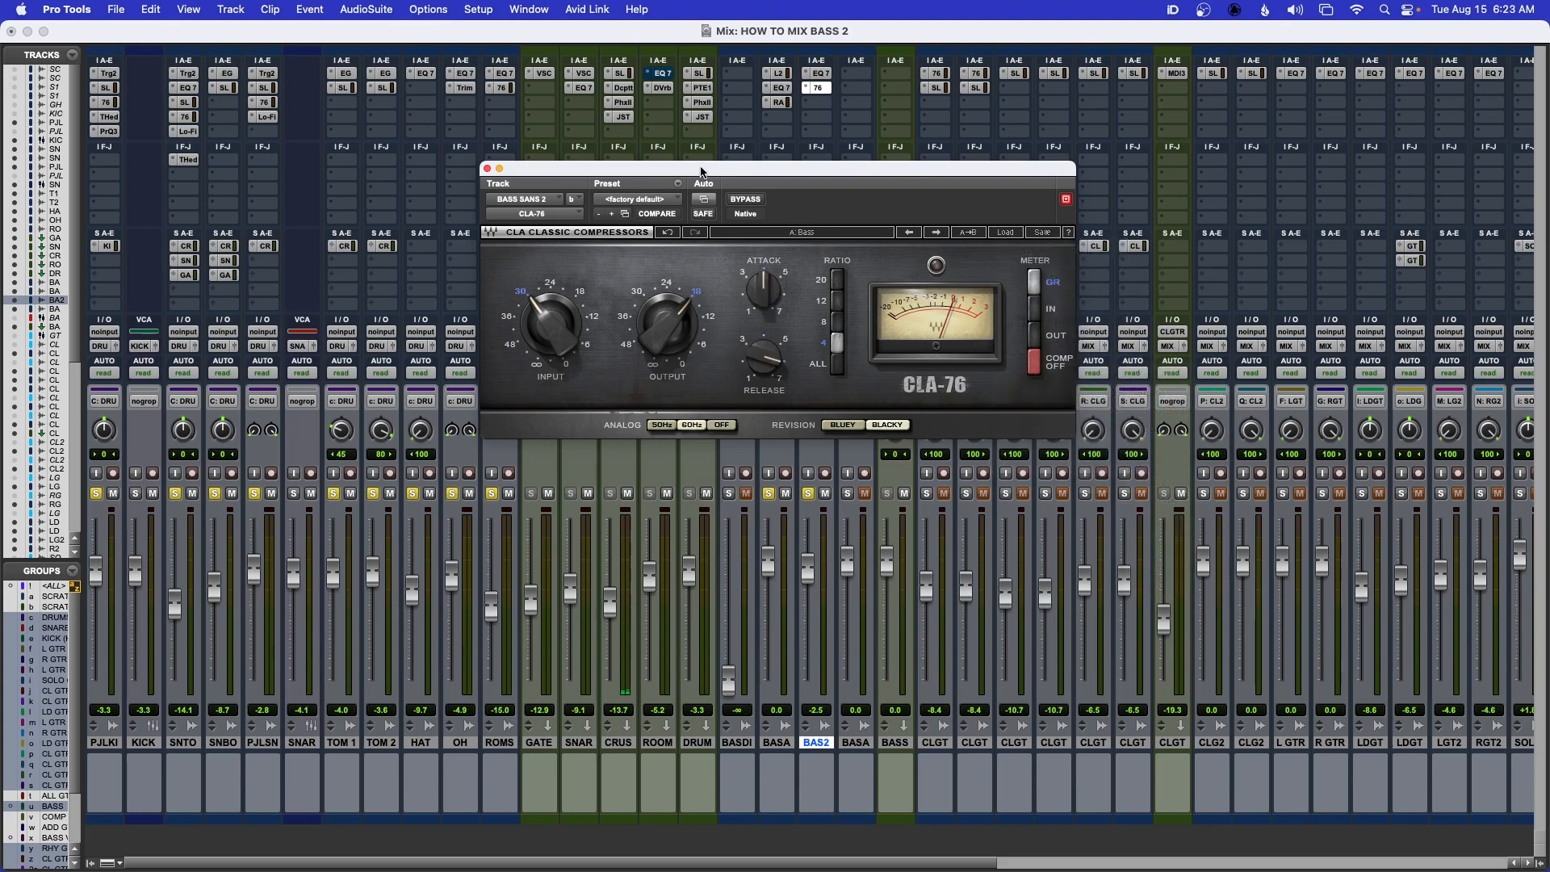
Lower the CLA-76 input on BASS SANS 2 to -31.2 during playback and move the plug-in clear of the bass faders
left_click_drag(700, 171, 922, 255)
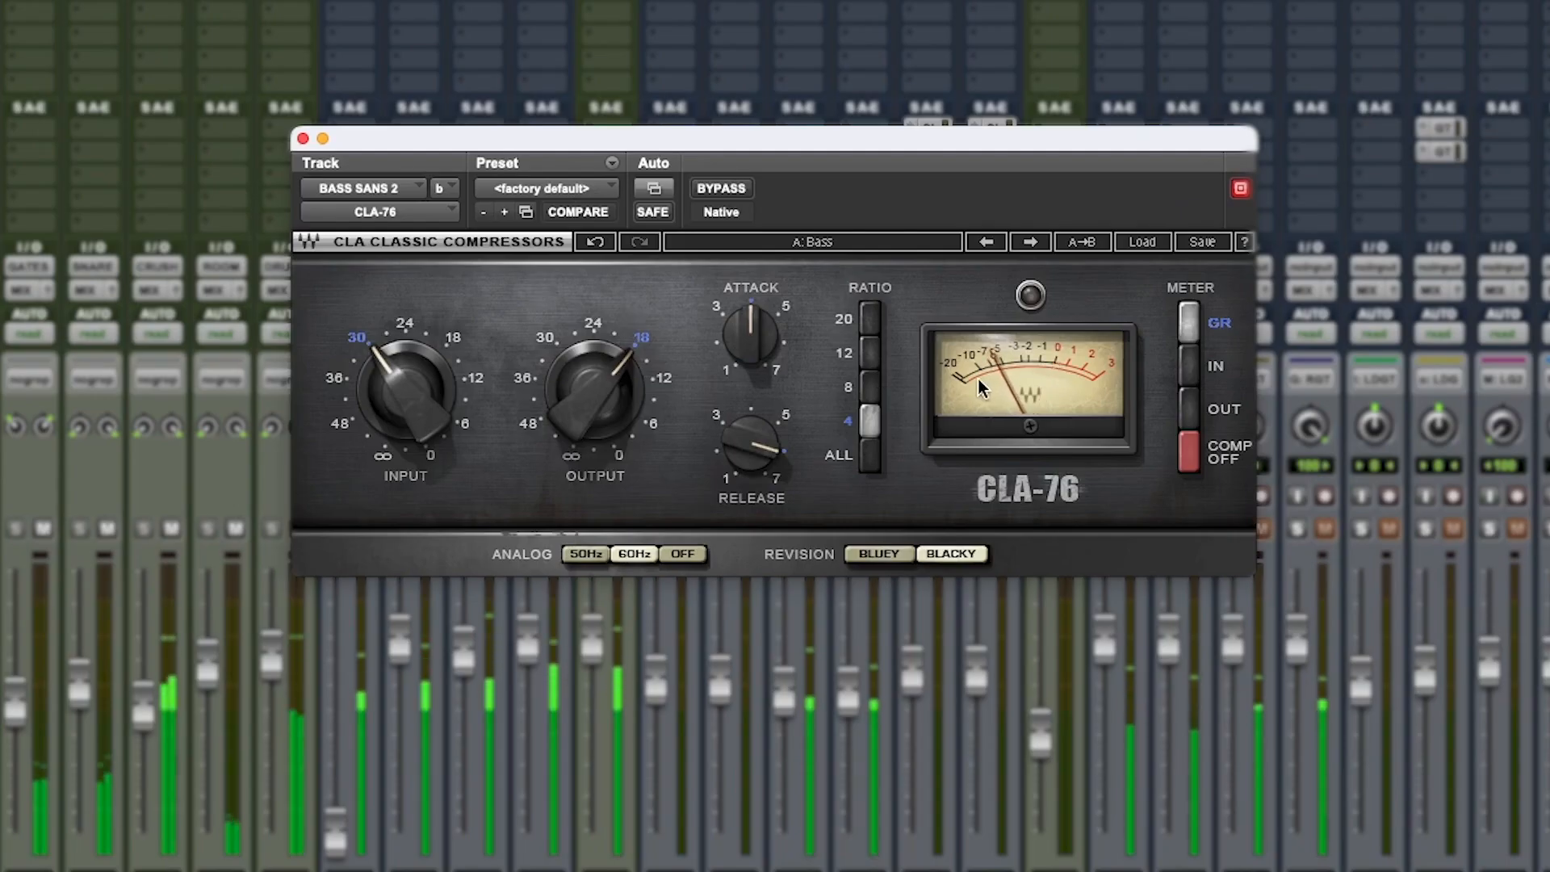
left_click(412, 396)
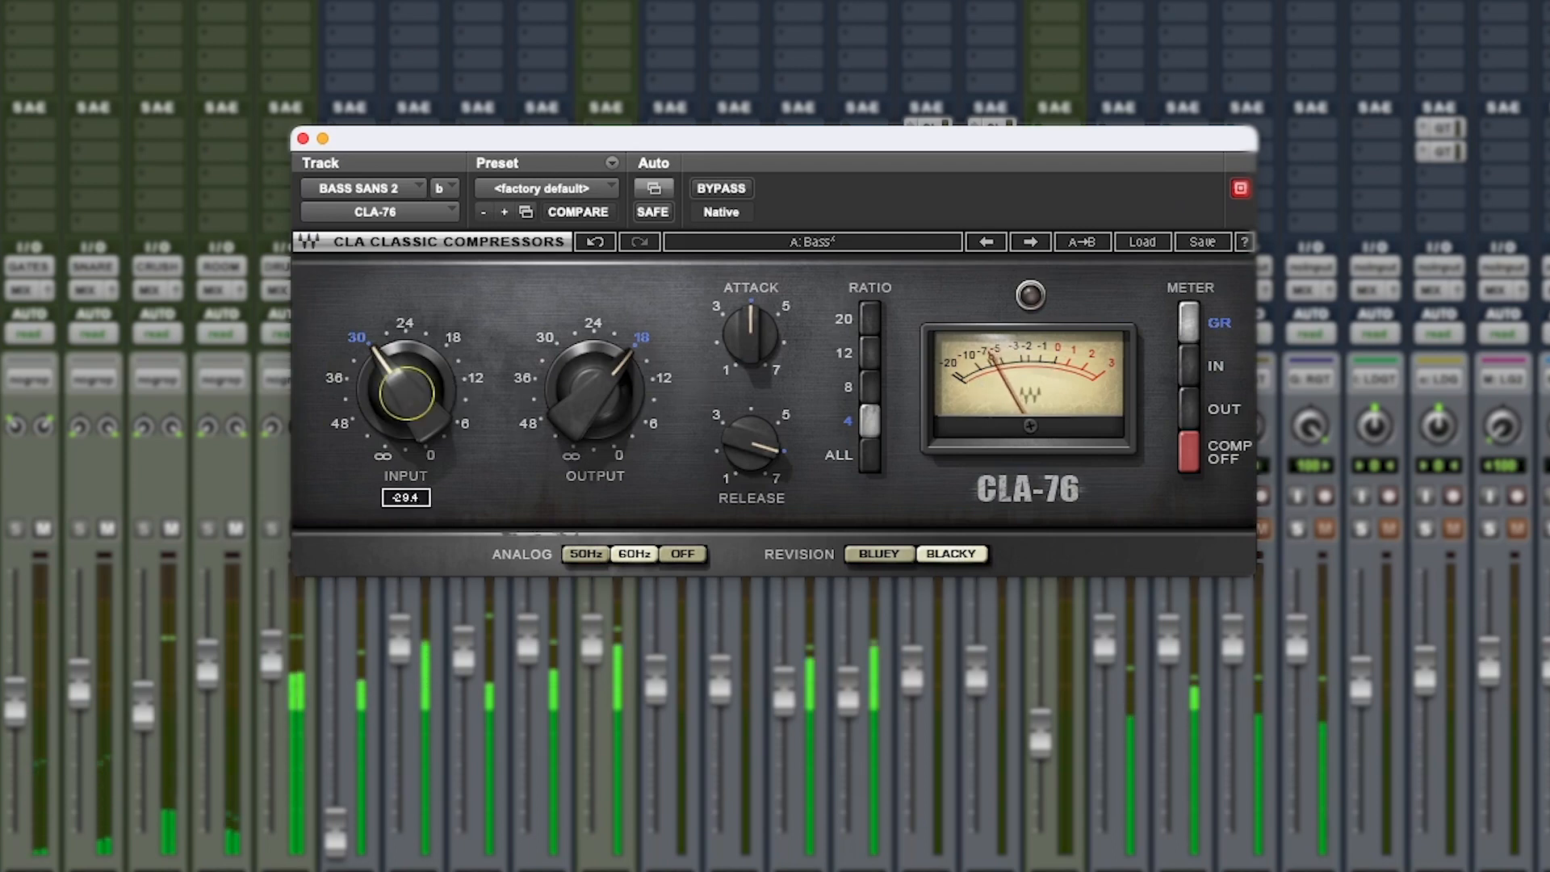
left_click_drag(412, 396, 412, 404)
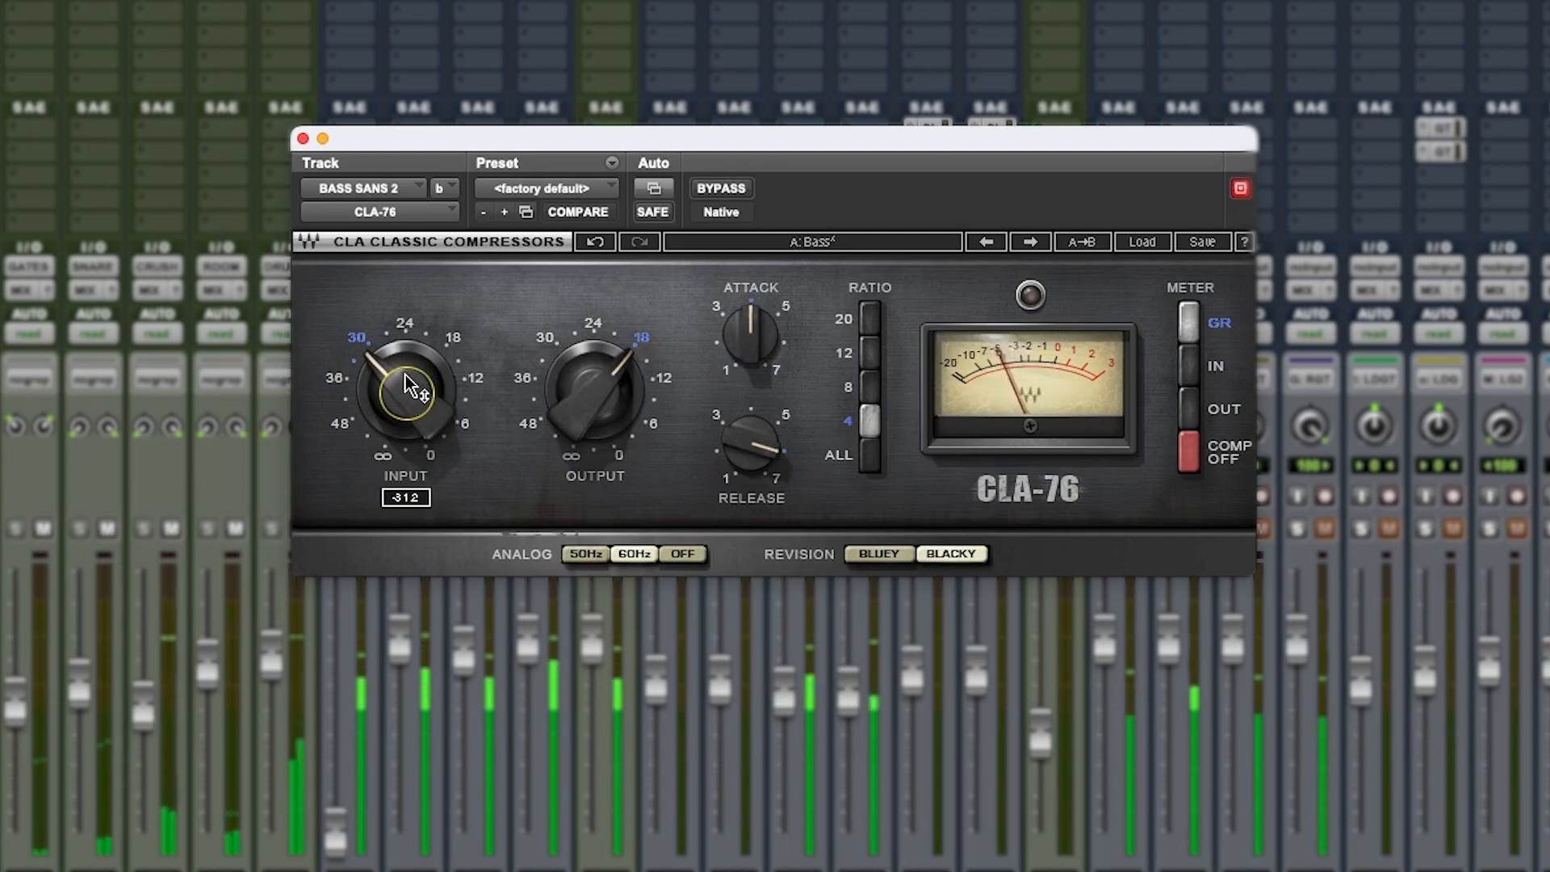
left_click_drag(427, 134, 613, 41)
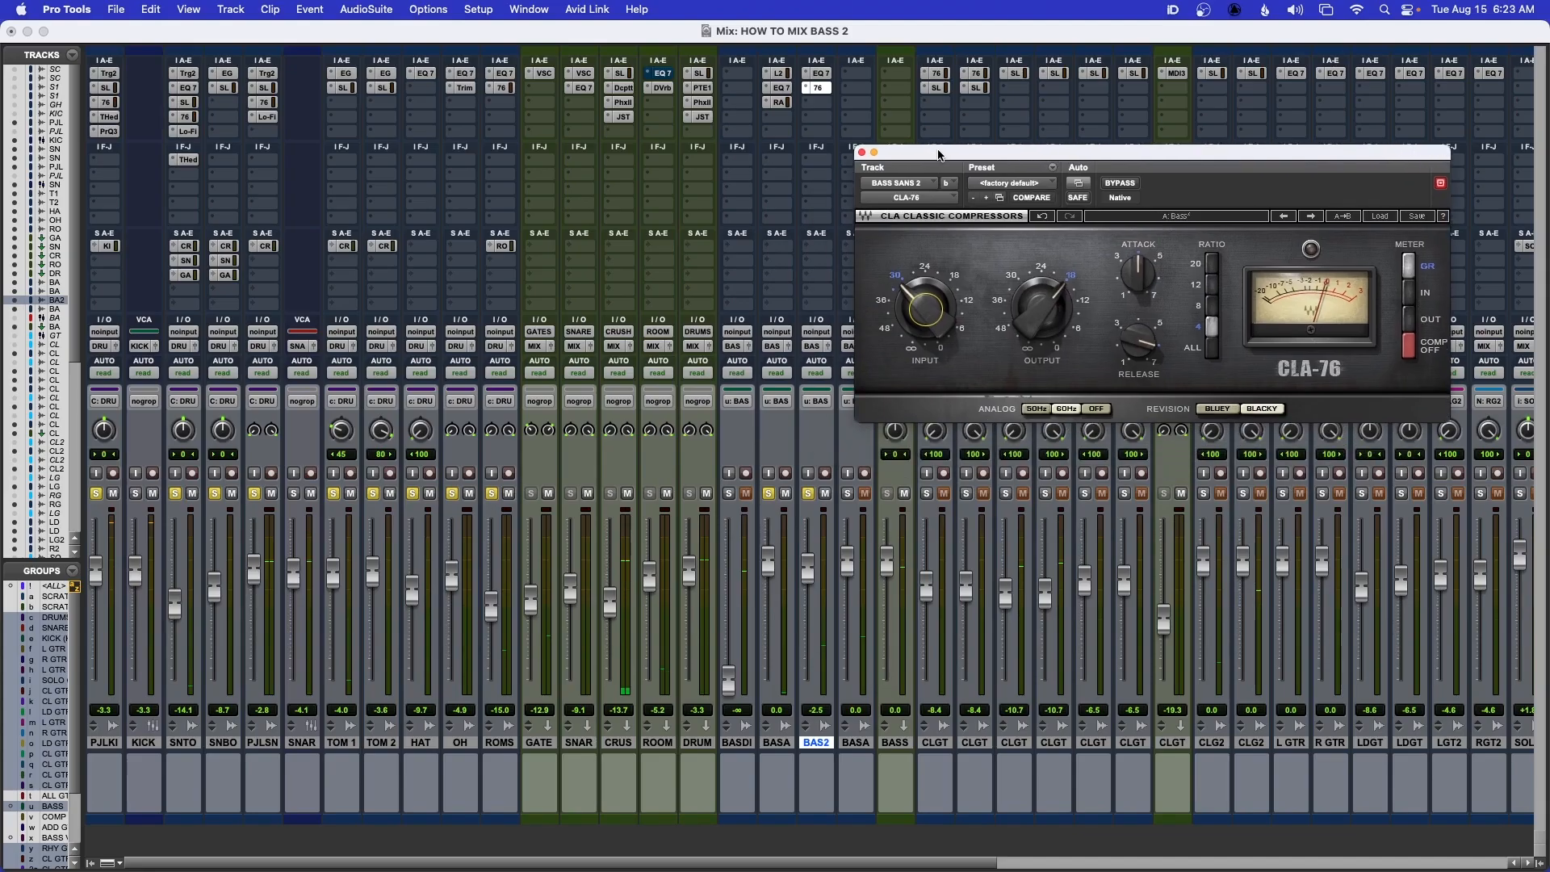
left_click_drag(959, 158, 966, 153)
mouse_move(1036, 319)
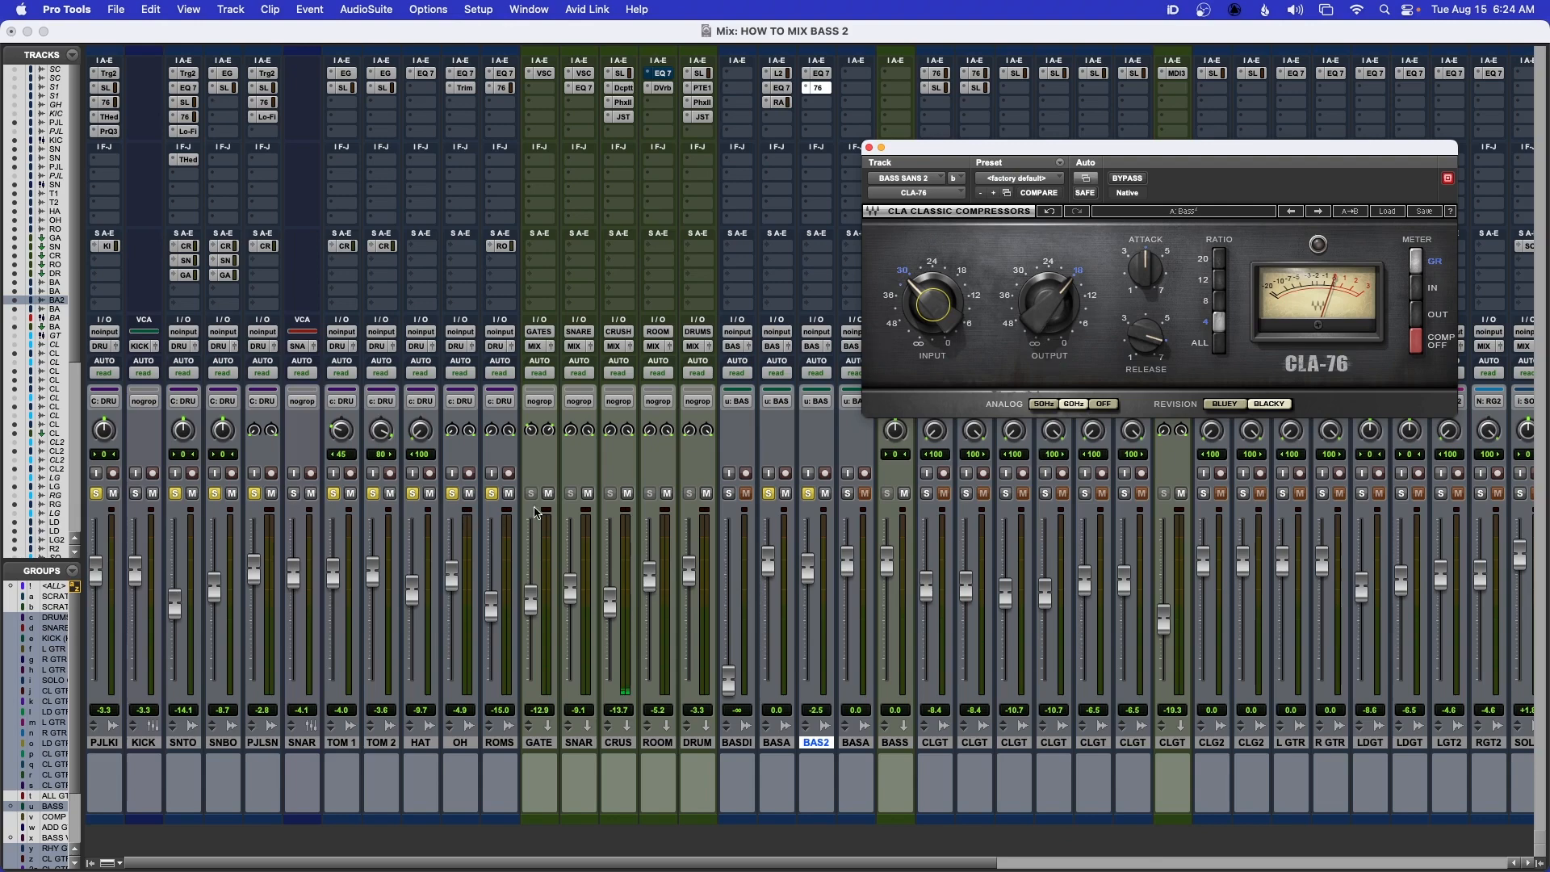
Solo BASS SANS 2 alone, compare it with the CLA-76 bypassed and active, and fine-tune the compressor output
left_click(491, 495, "alt")
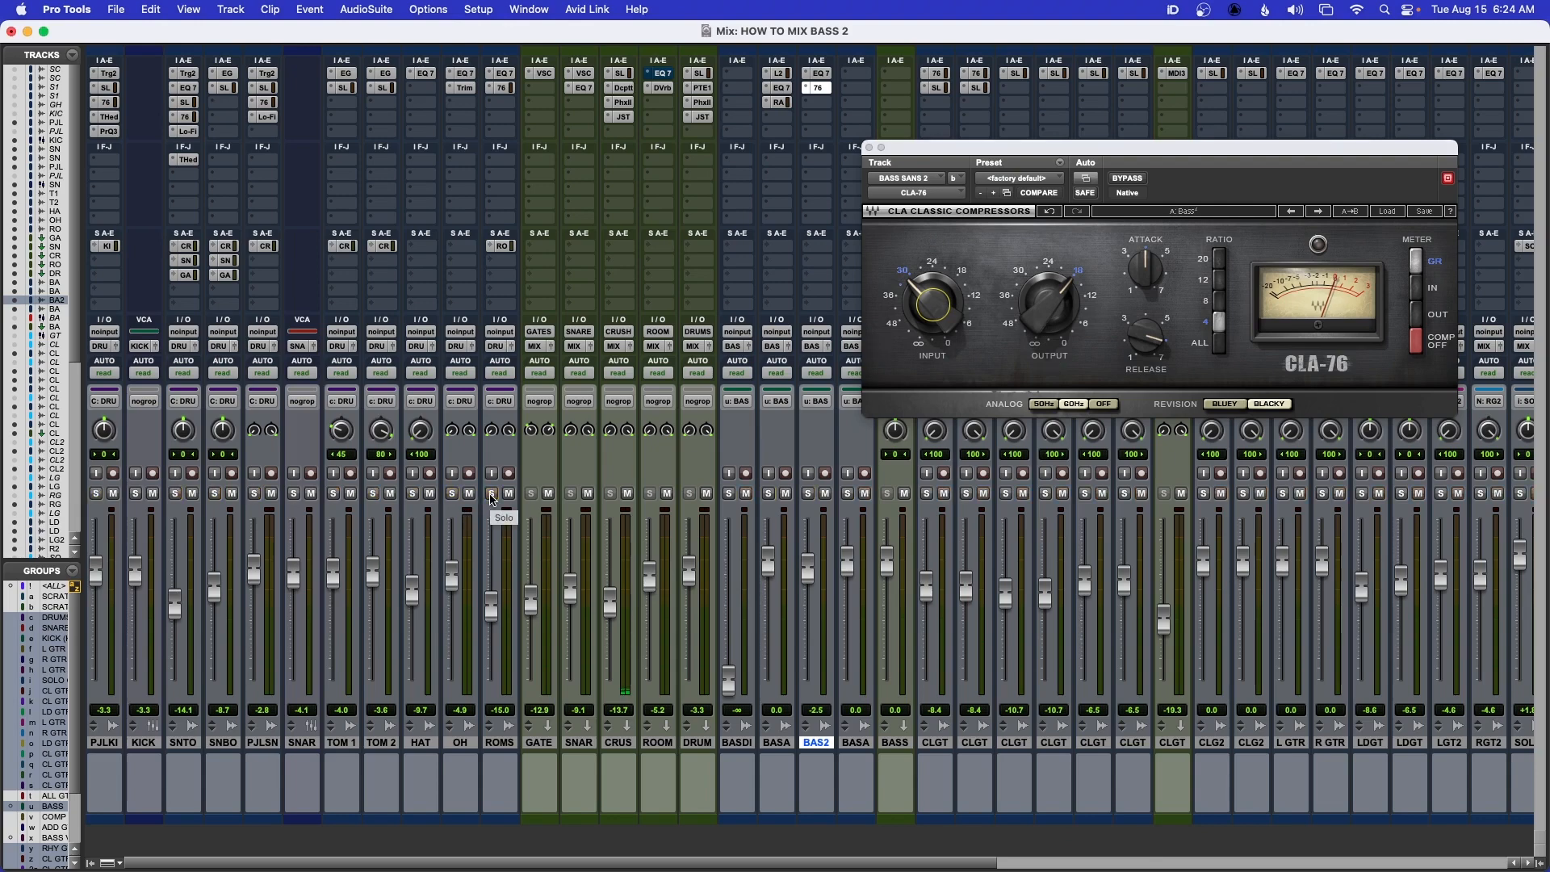
left_click(808, 494)
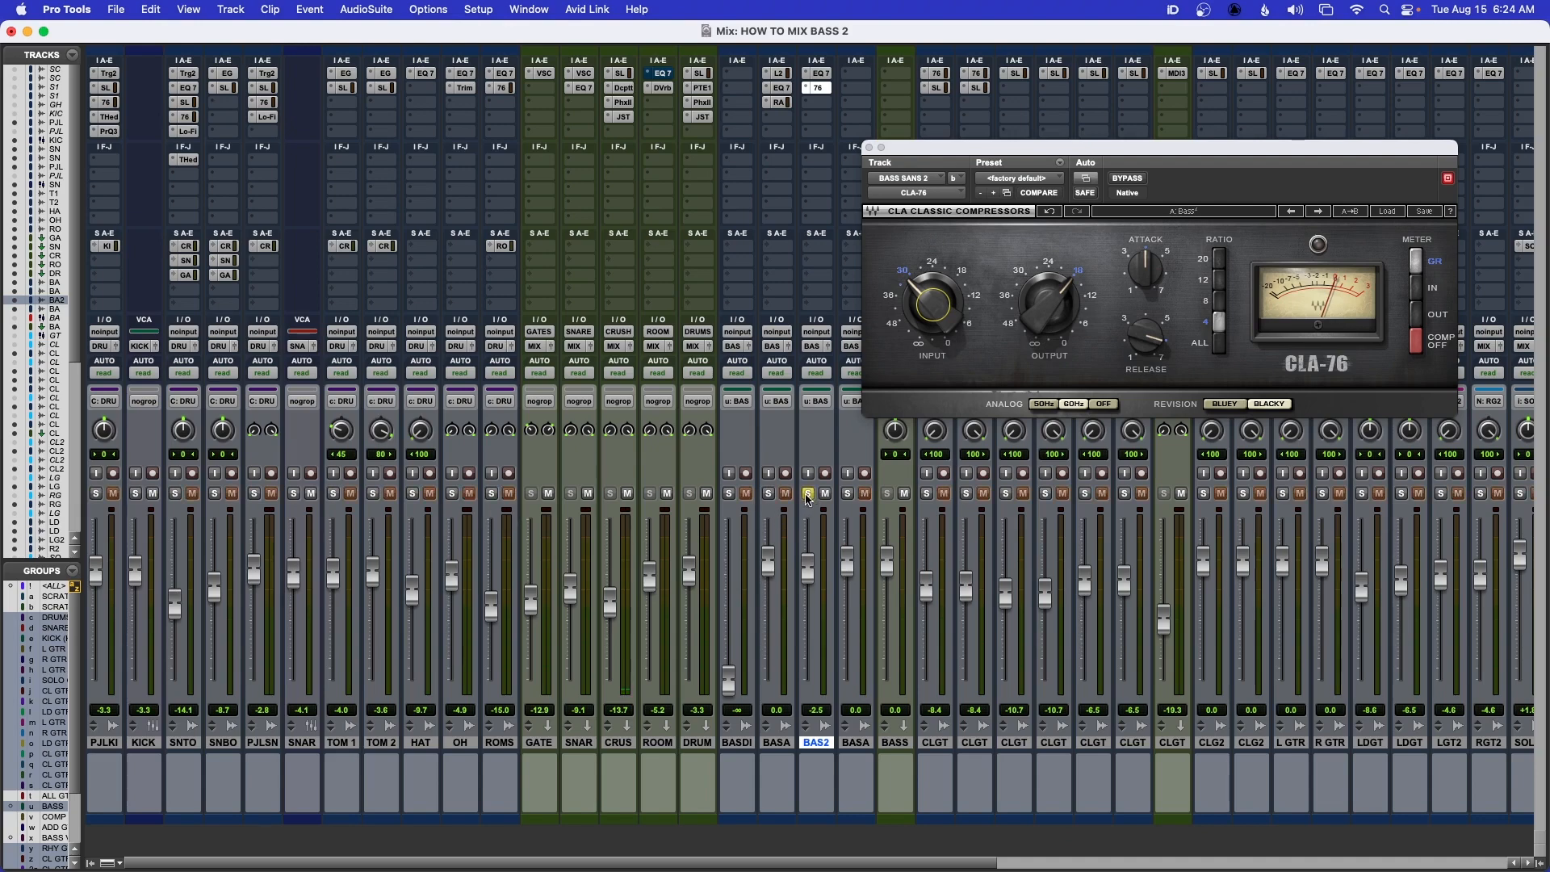
left_click(1127, 179)
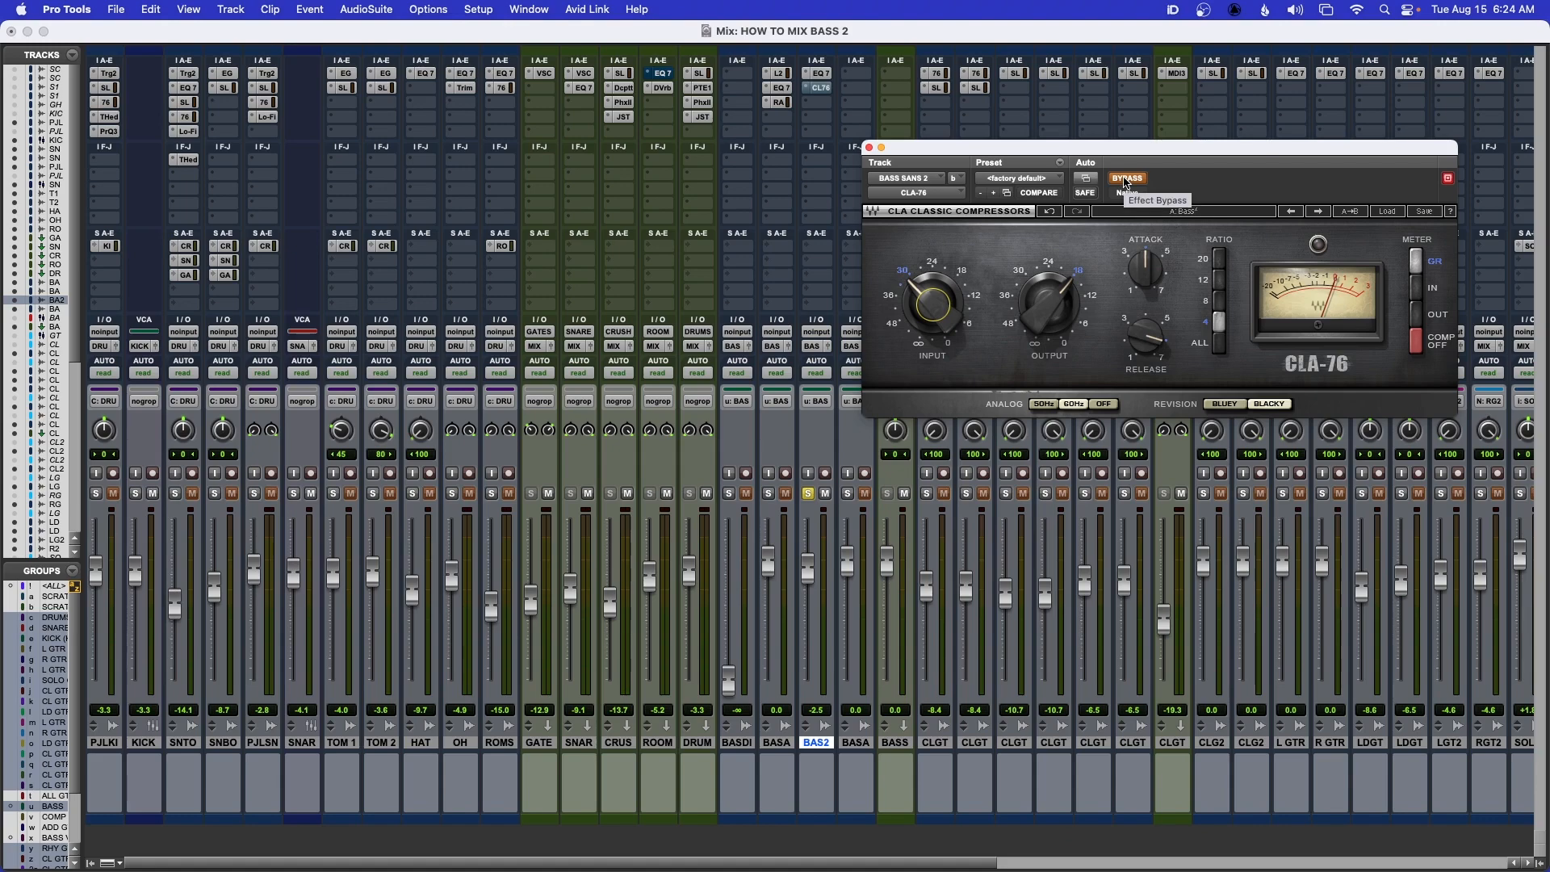
left_click(1127, 179)
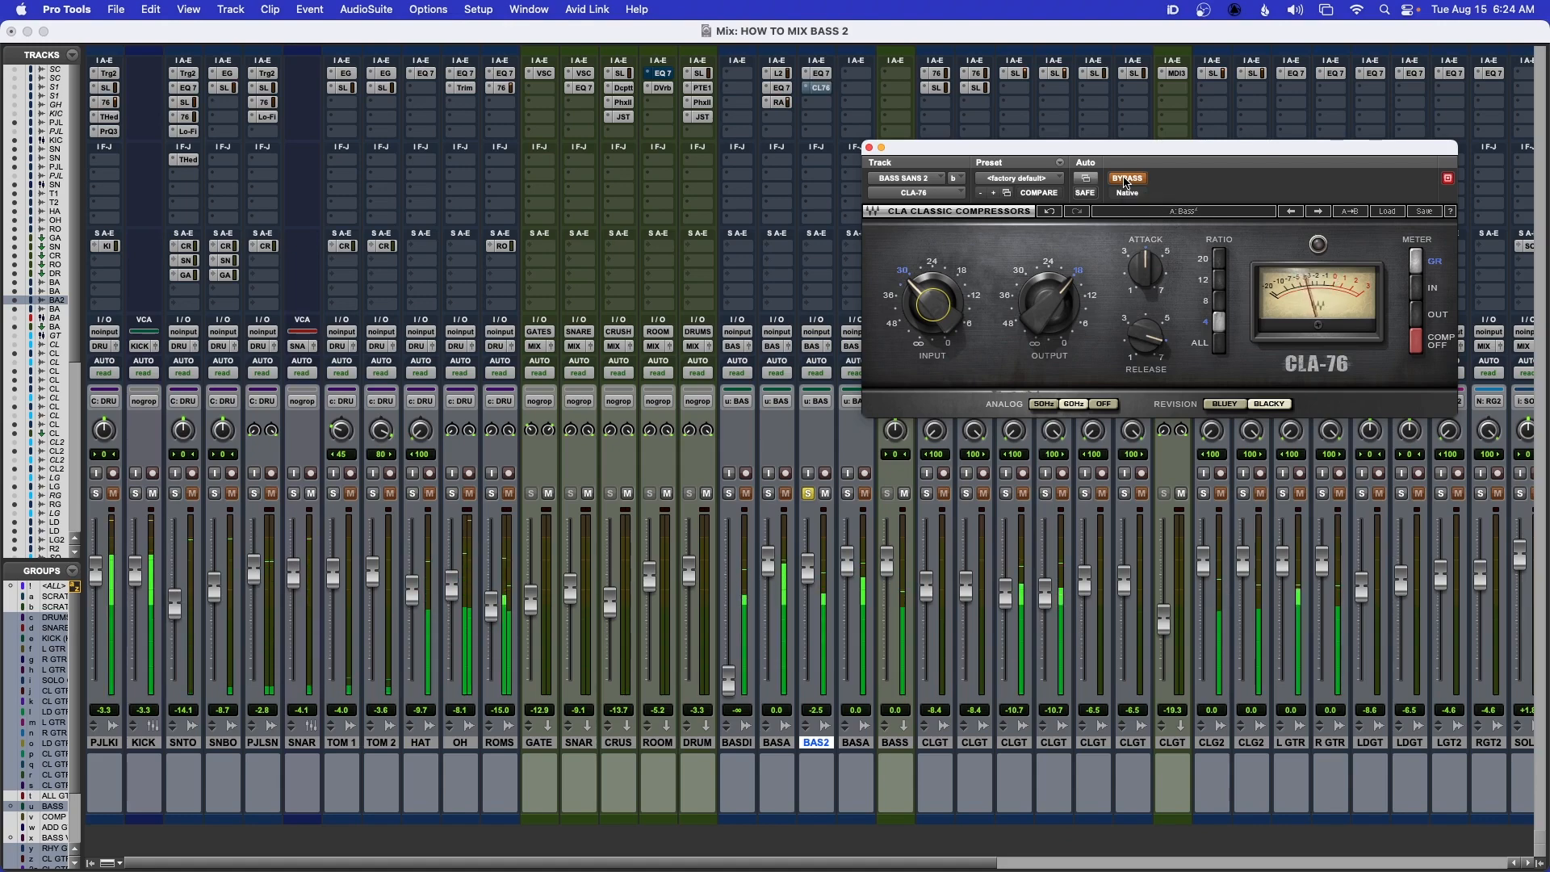
left_click_drag(1050, 294, 1051, 297)
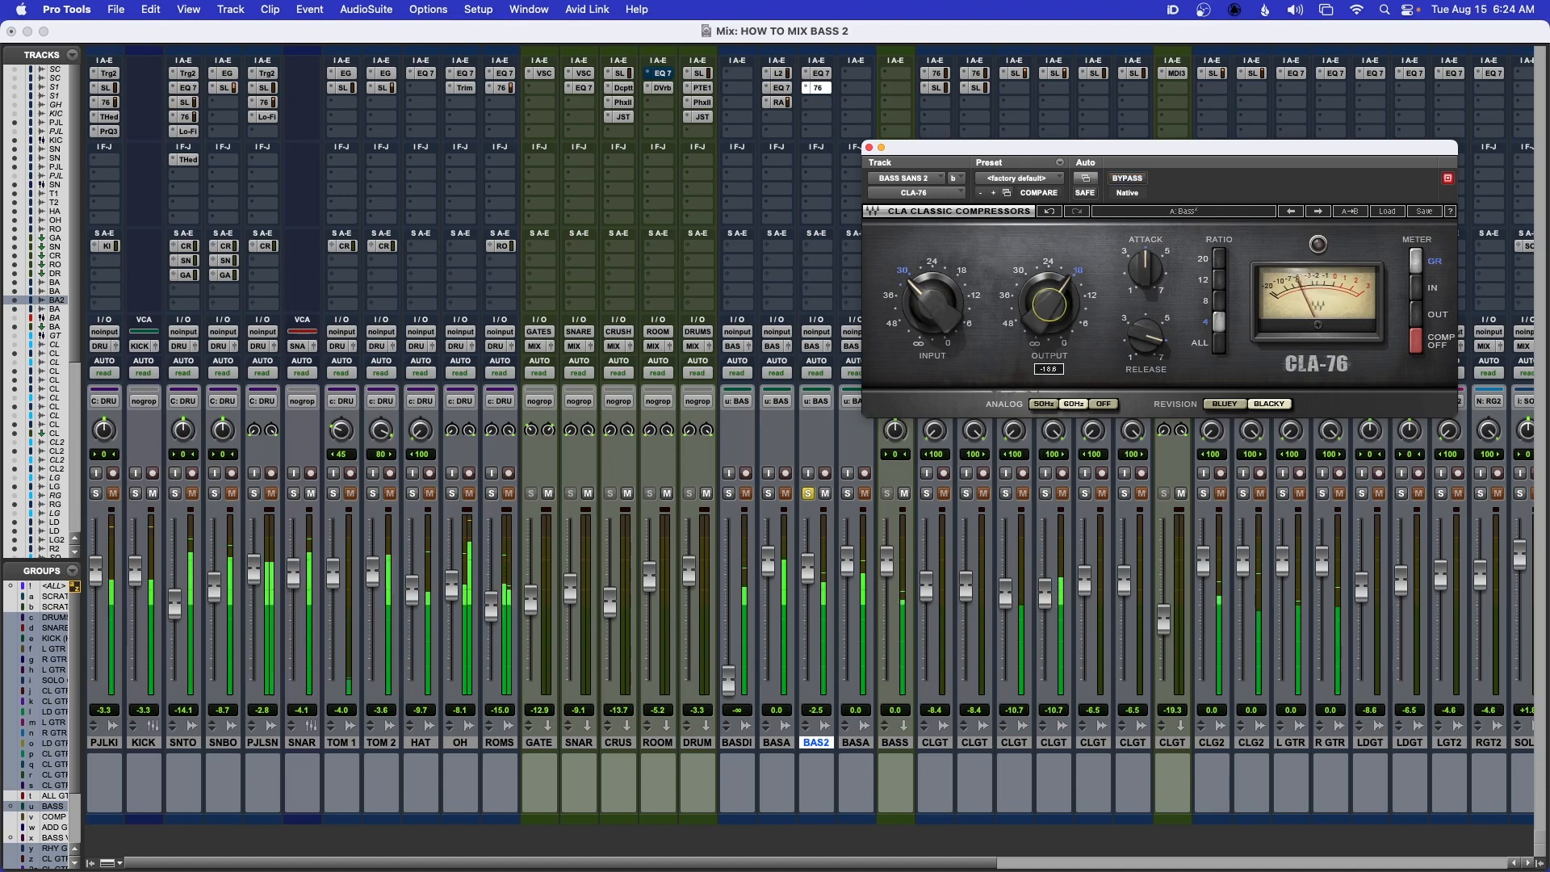
left_click(1133, 181)
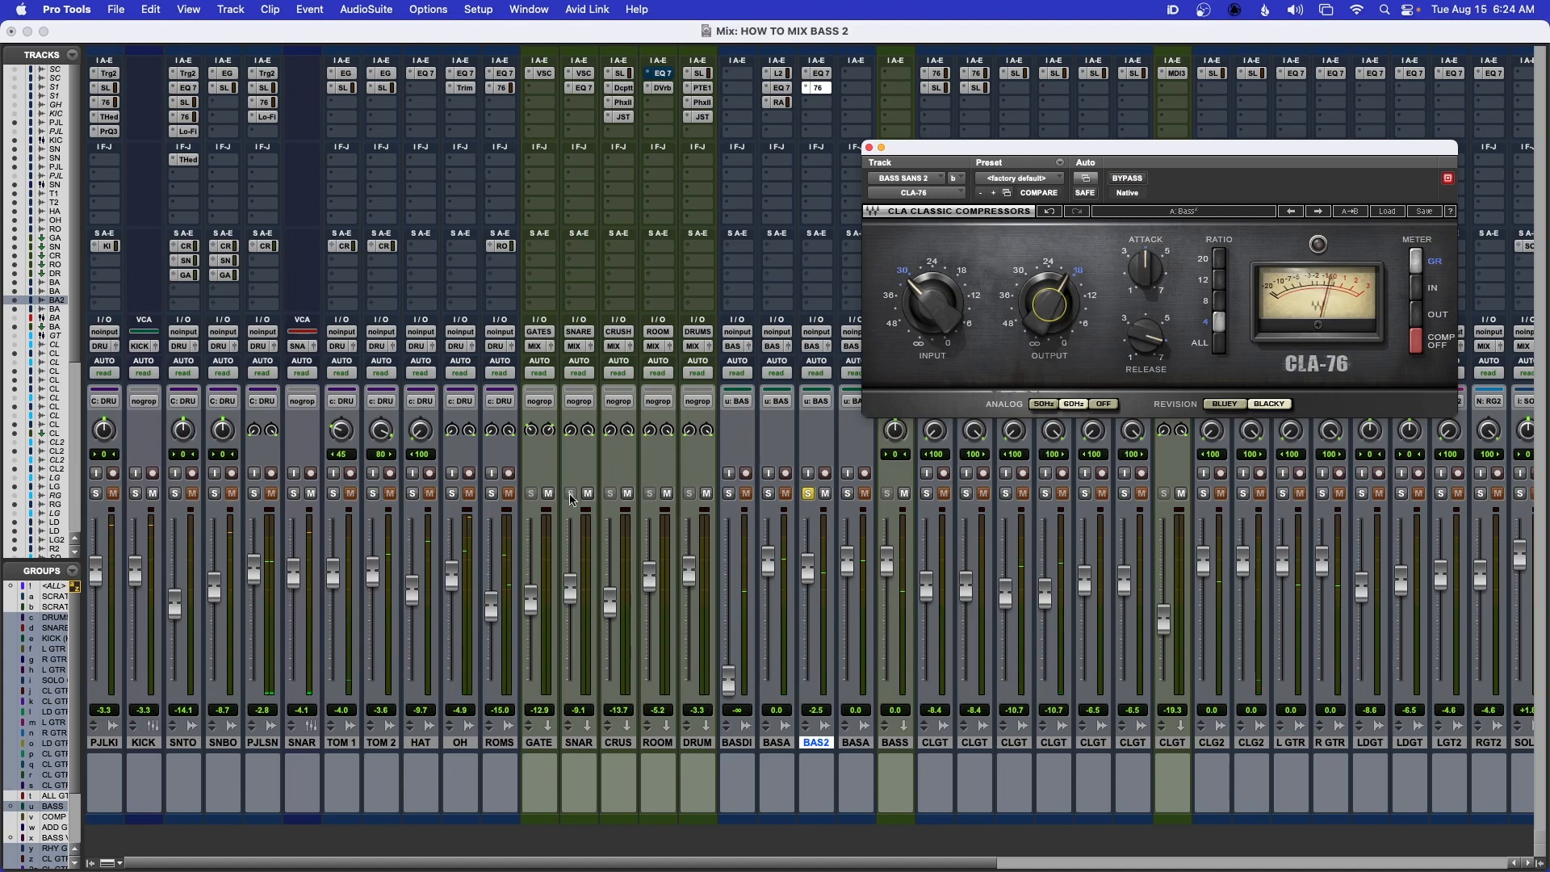
Solo the drums and BASS SANS along with BASS SANS 2, play the mix, and close the CLA-76
left_click(491, 493)
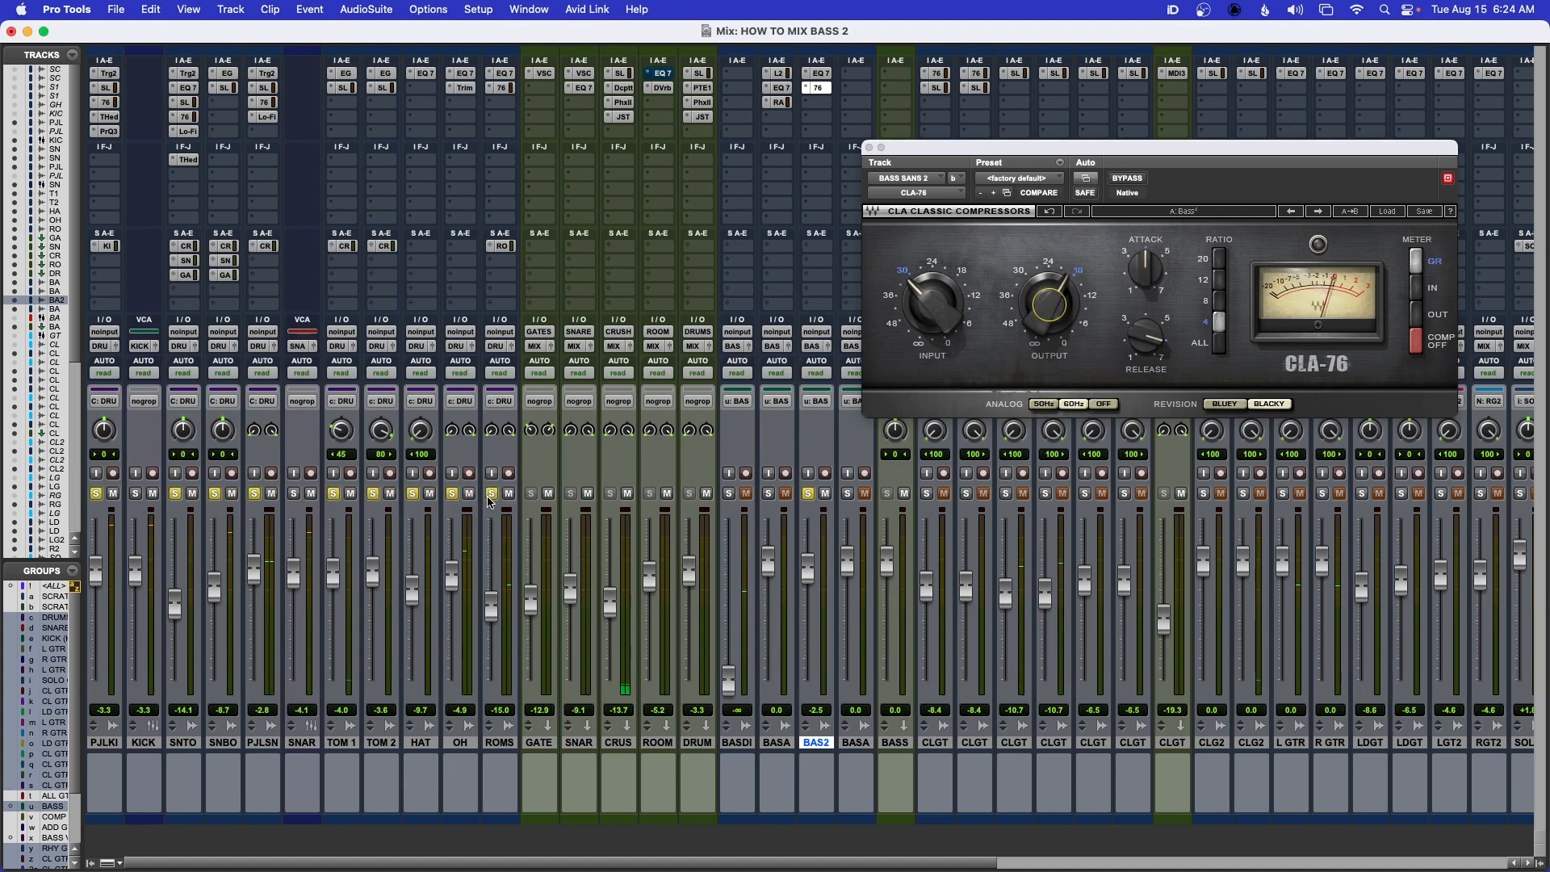
left_click(769, 494)
key("space")
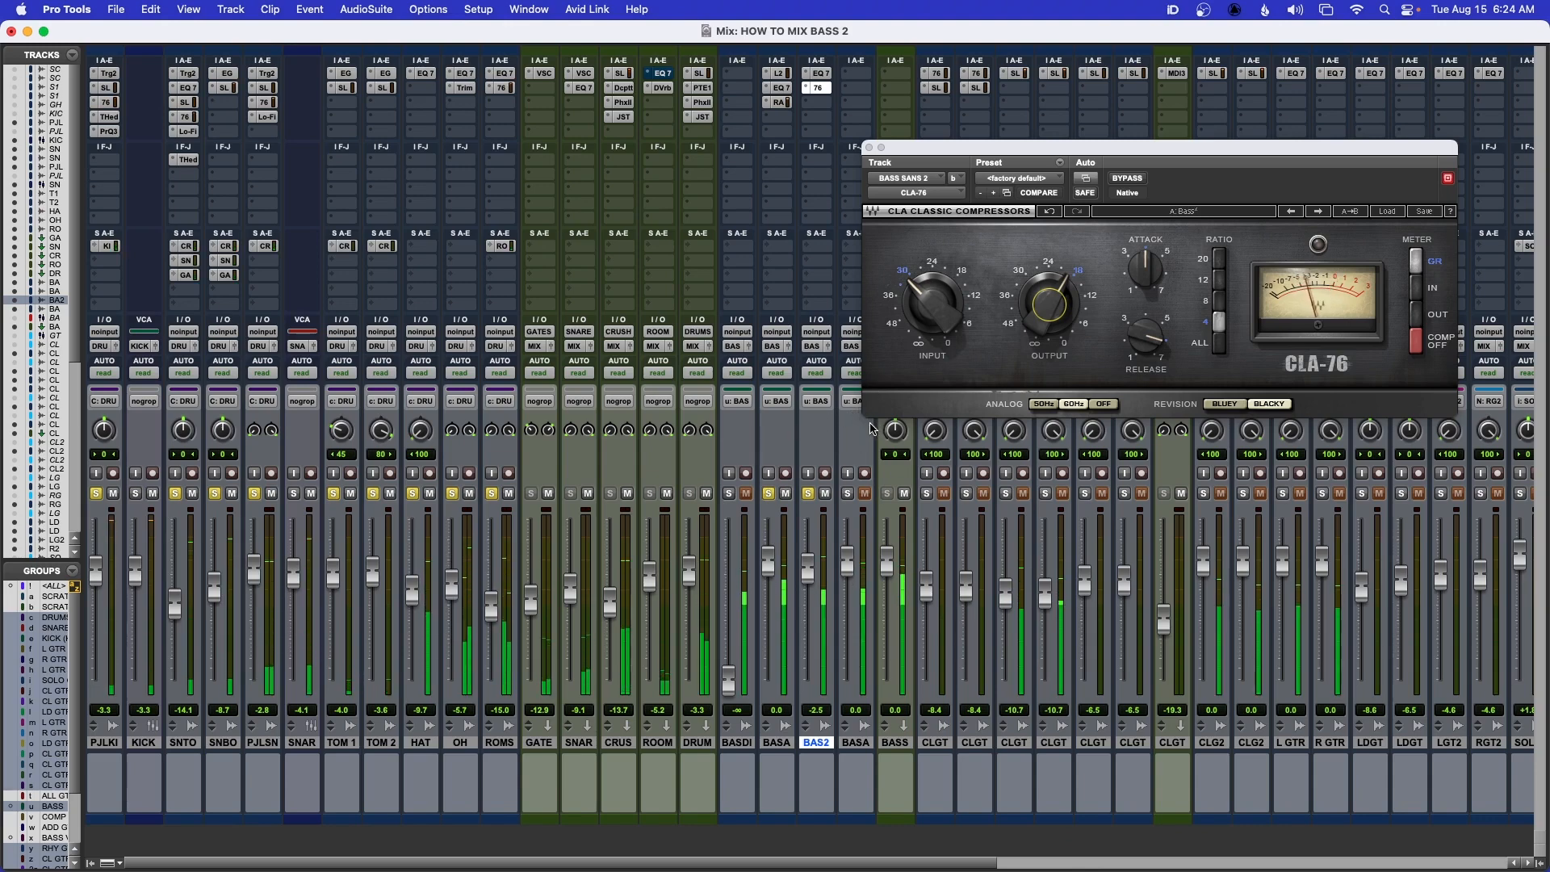
left_click(869, 149)
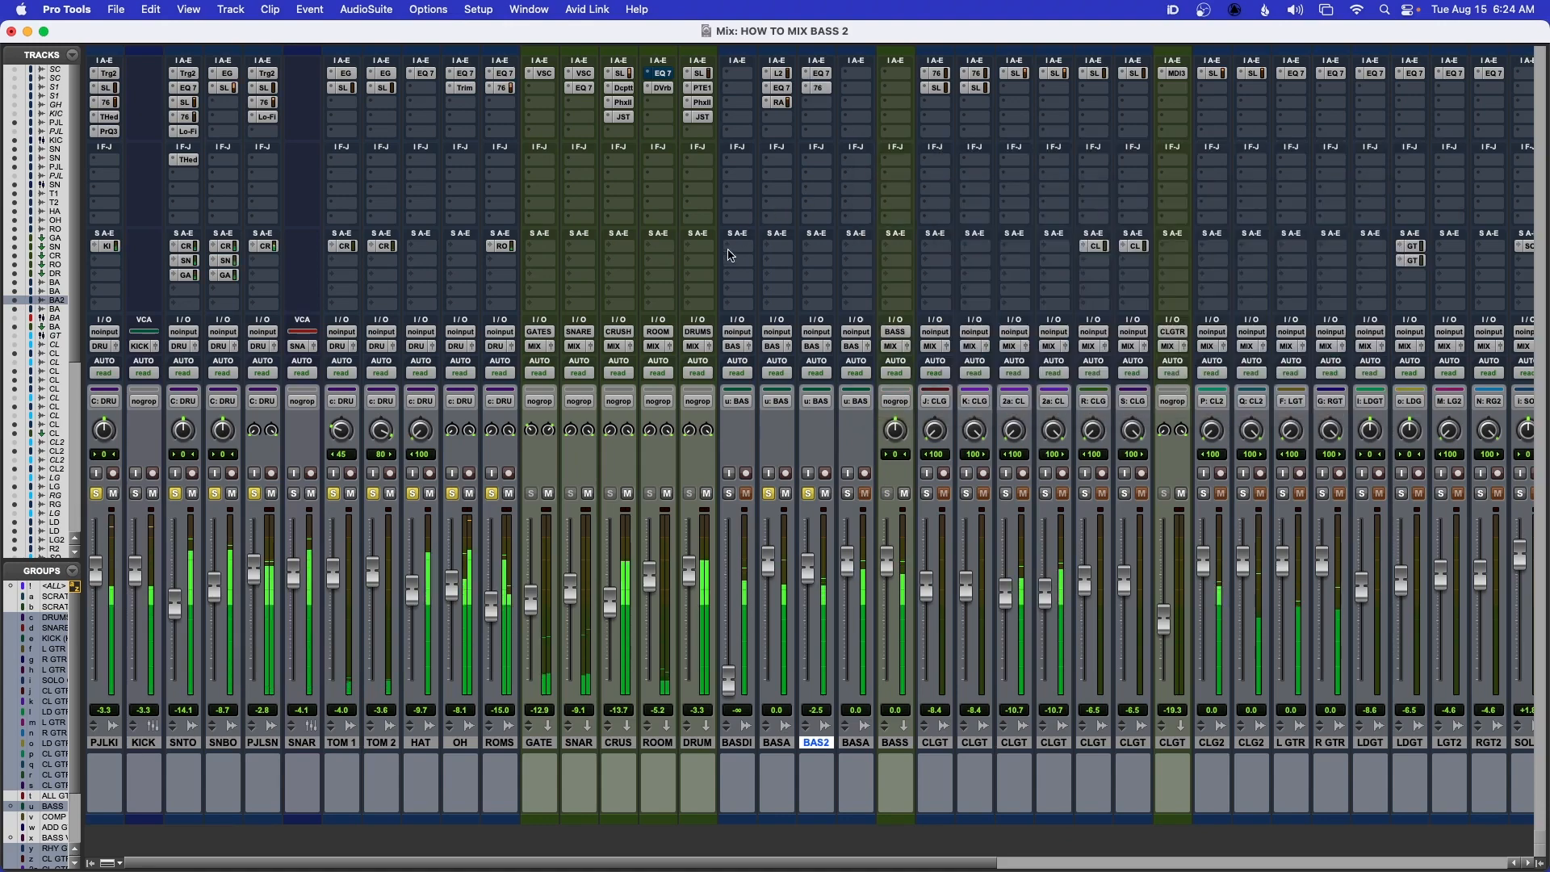
key("space")
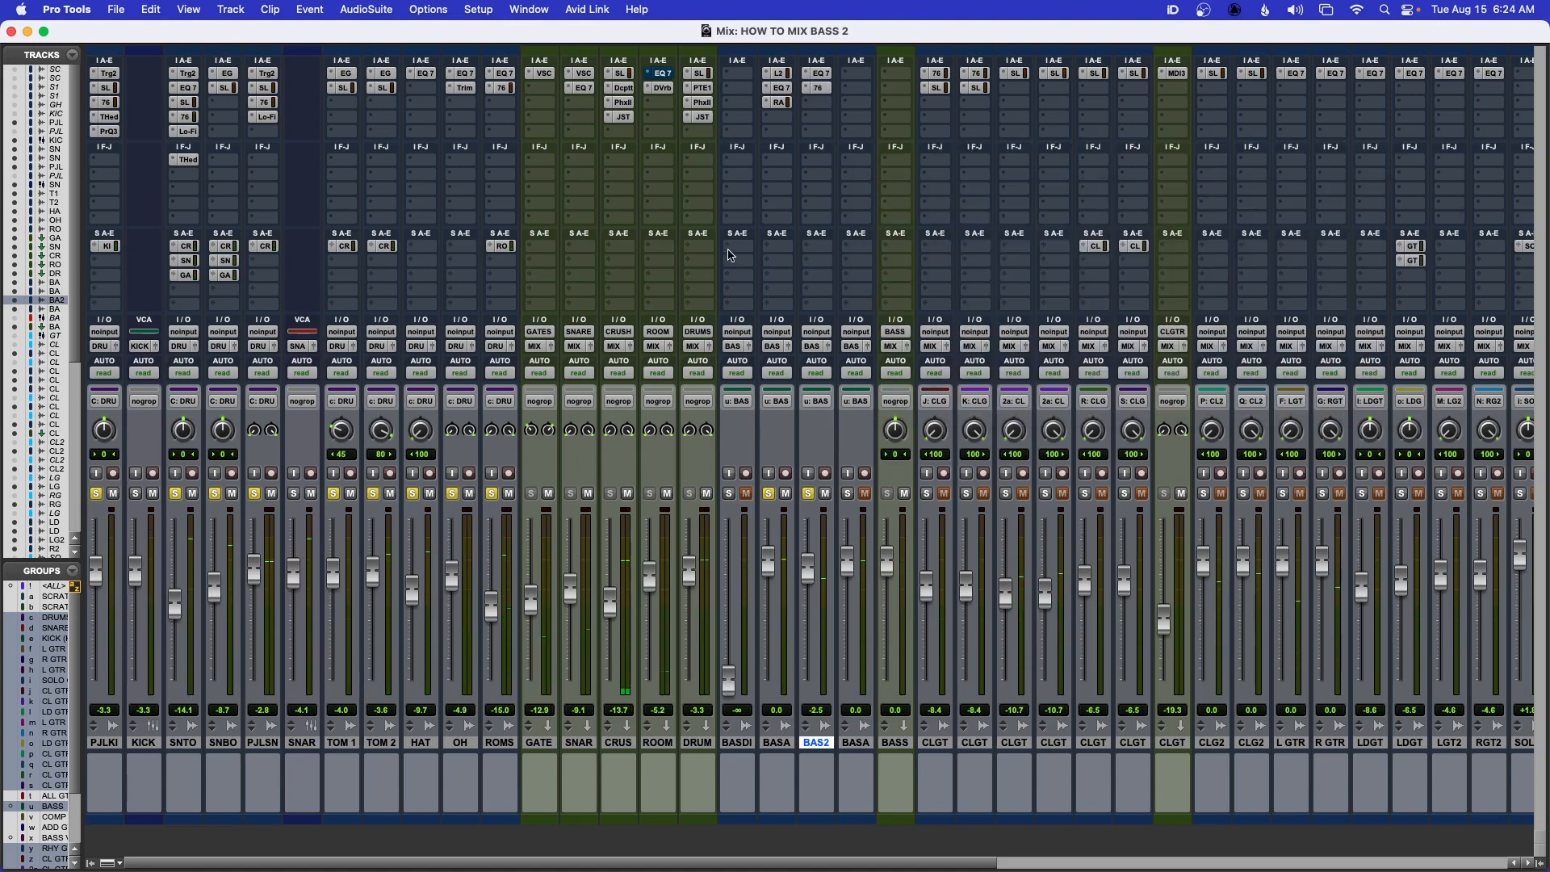
Insert SSLChannel in the third slot of BASS SANS 2 and set its low-pass filter to about 4 kHz
left_click(819, 103)
left_click(910, 155)
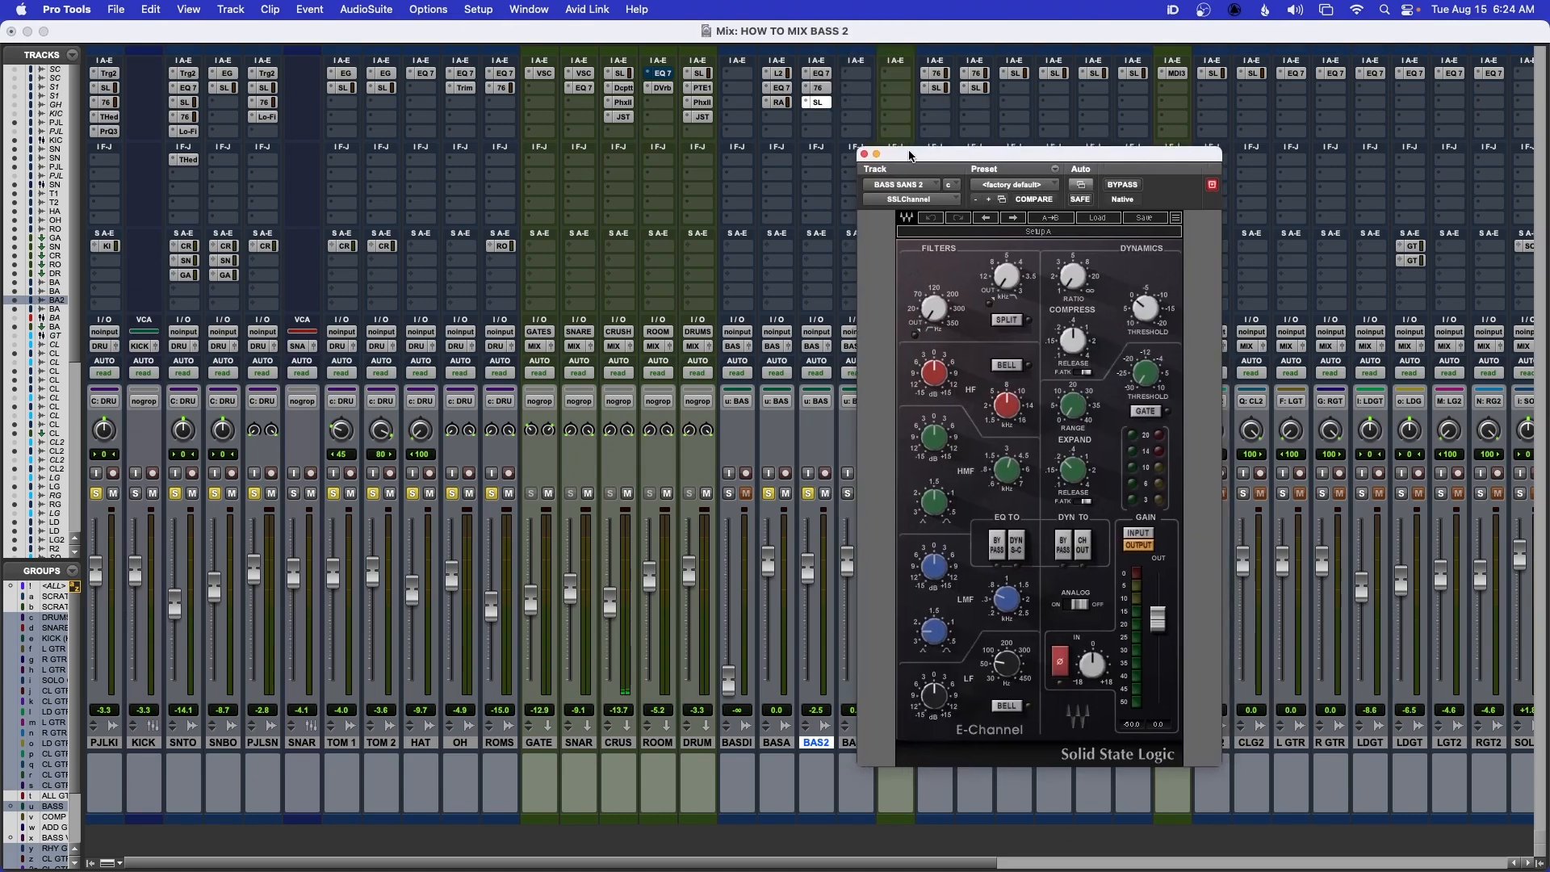
left_click_drag(909, 155, 918, 149)
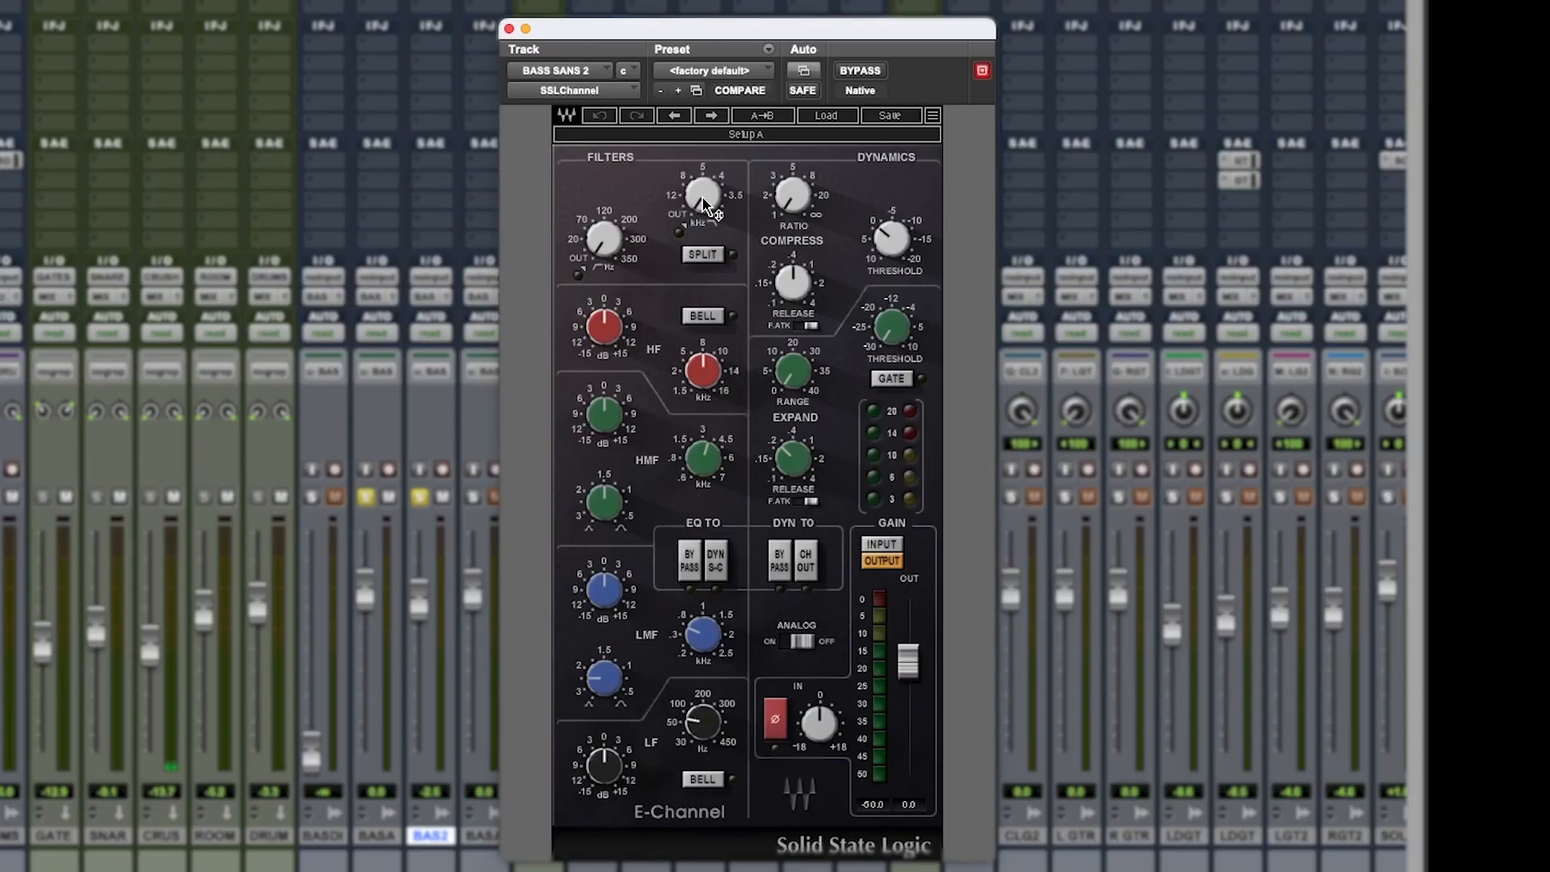
left_click_drag(705, 206, 705, 178)
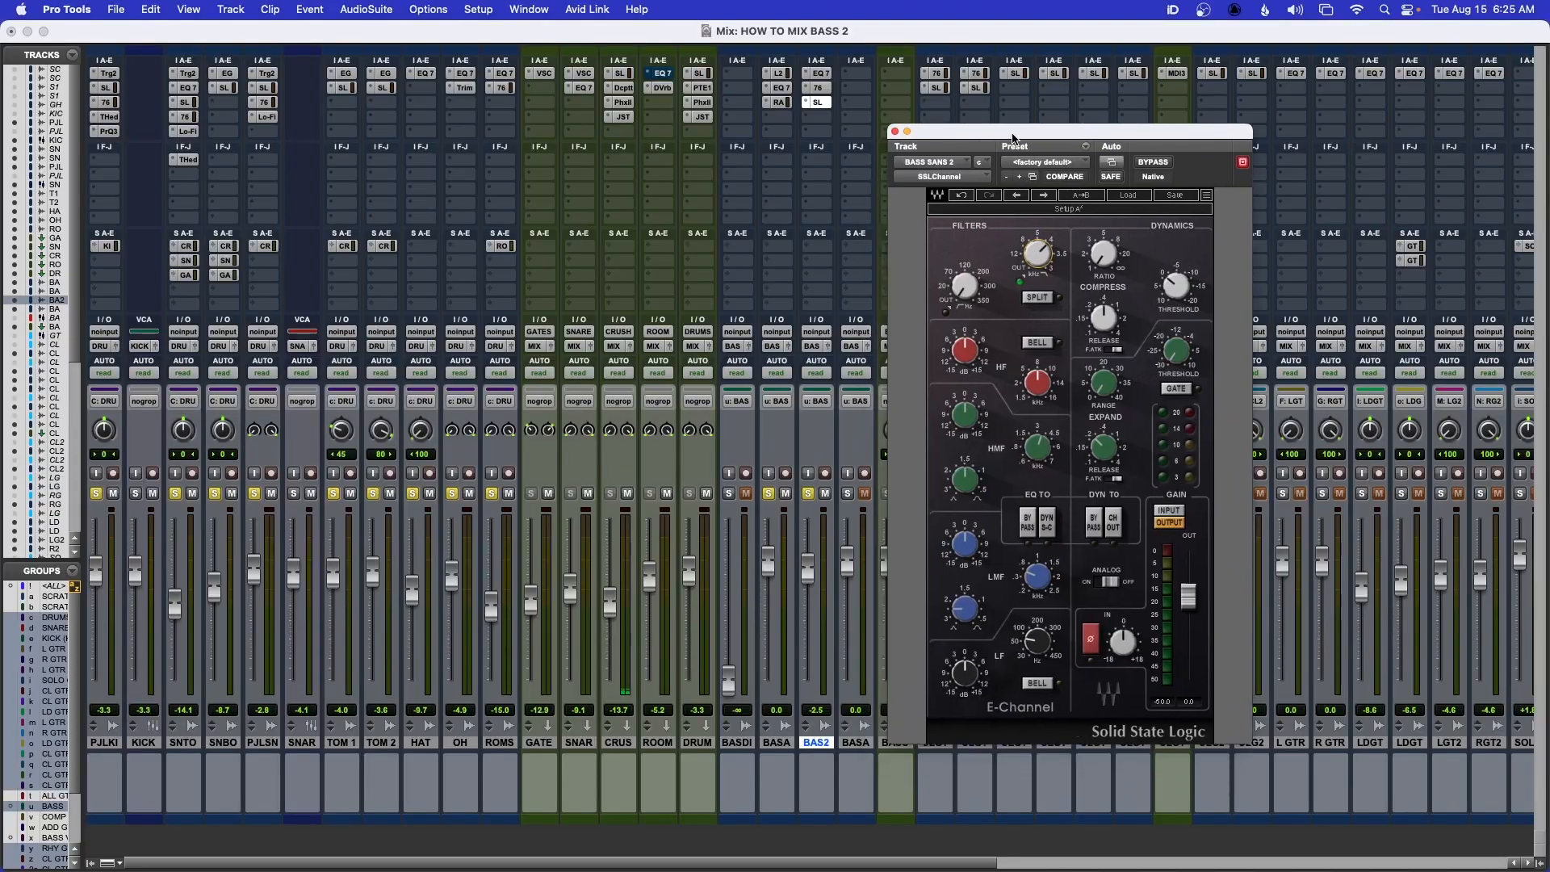
left_click_drag(666, 38, 712, 5)
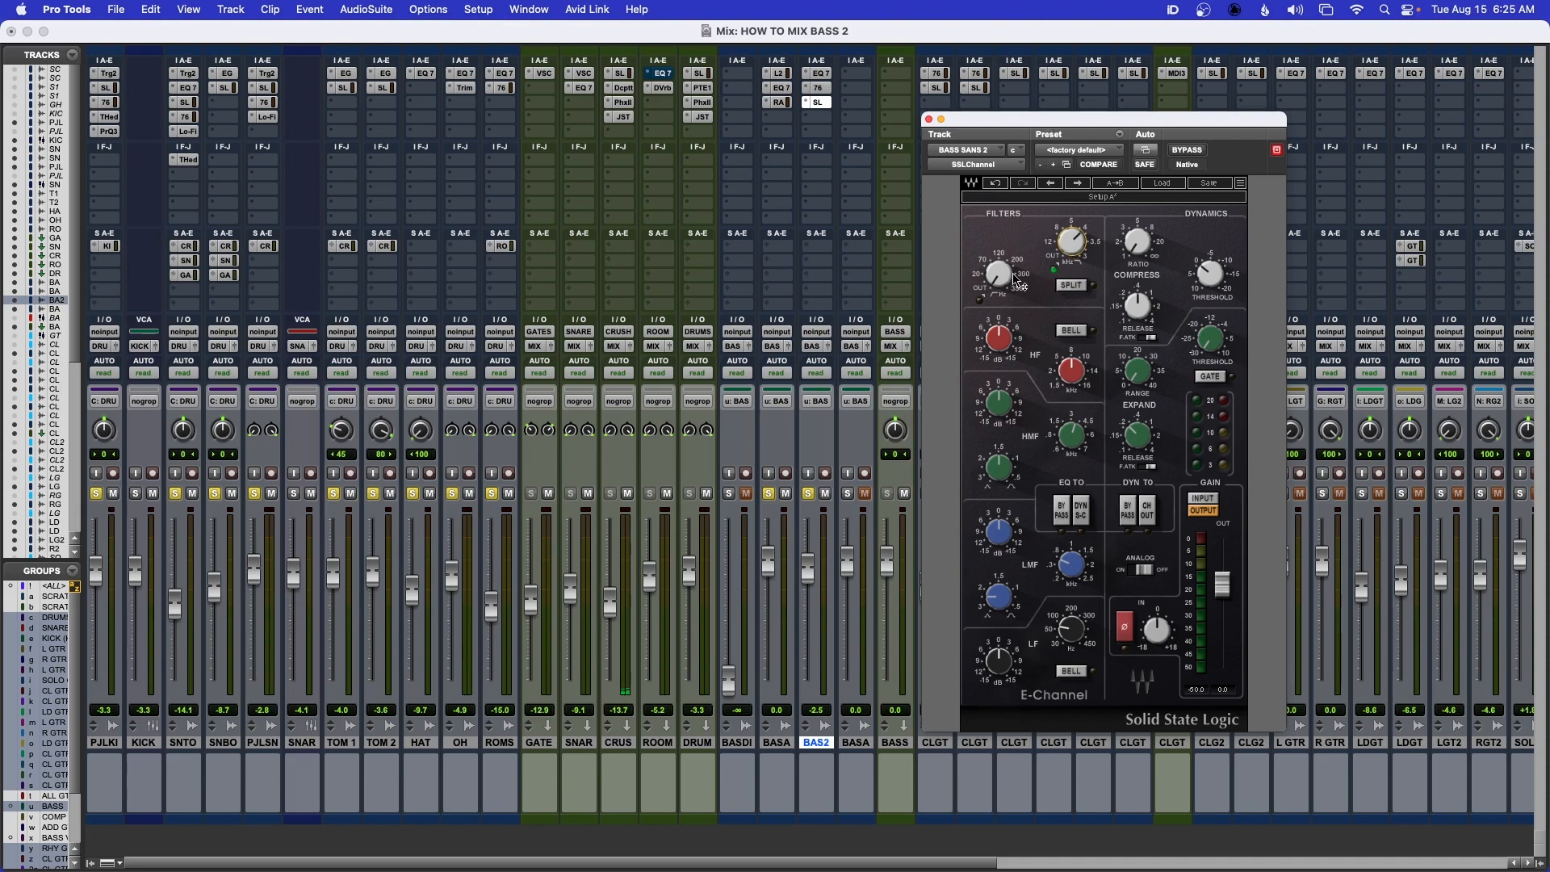
mouse_move(1019, 283)
left_mouse_down()
mouse_move(1019, 332)
mouse_move(999, 262)
mouse_move(999, 280)
left_mouse_up()
left_click_drag(1060, 114, 1053, 94)
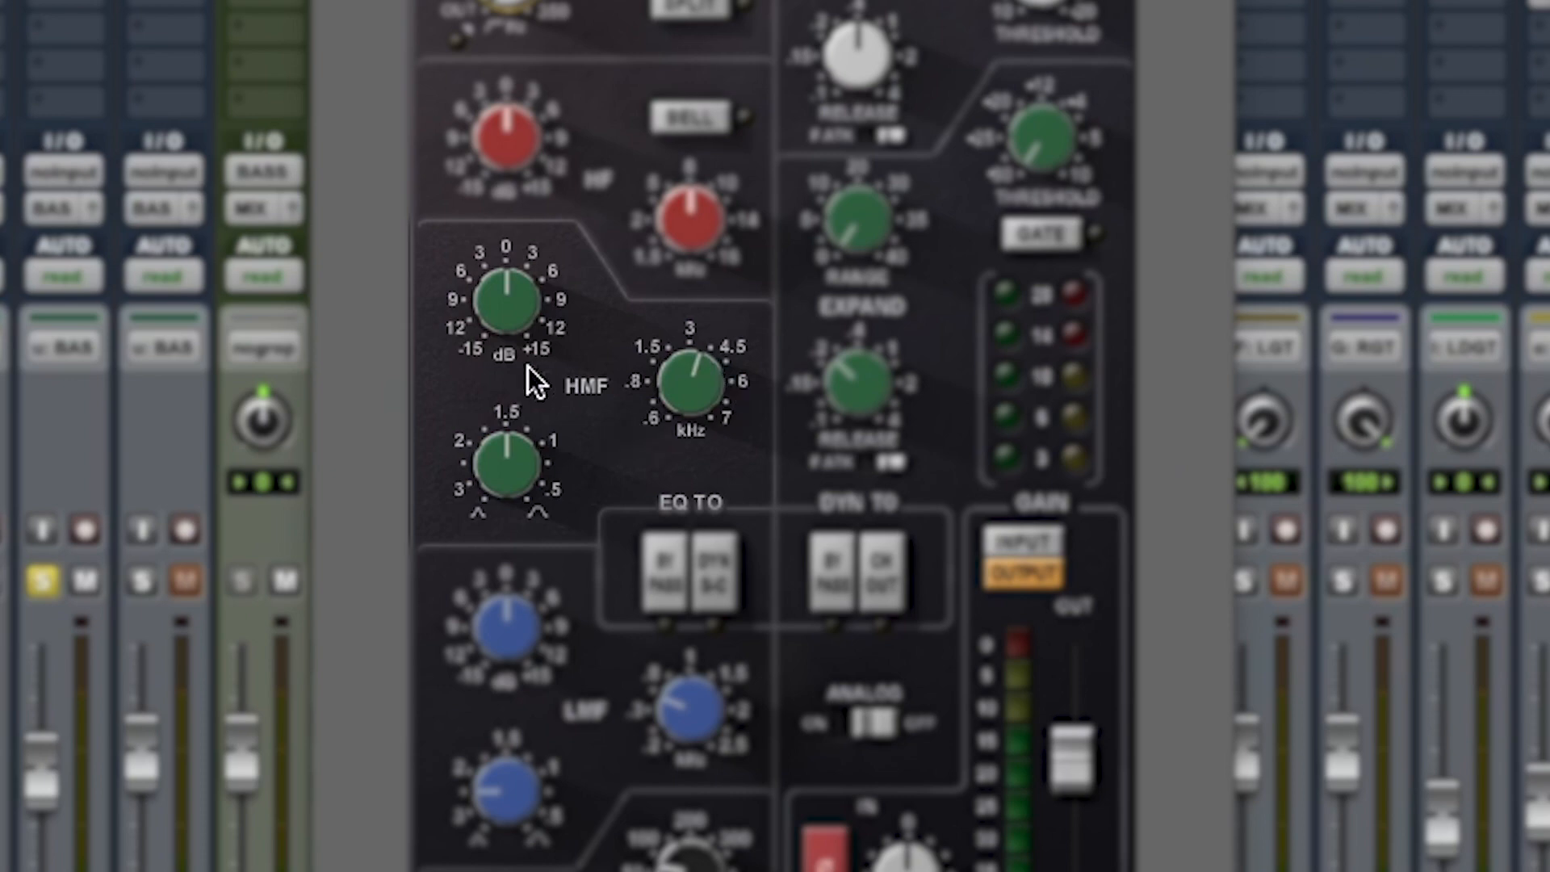
Lower the SSLChannel's HMF frequency on BASS SANS 2, boost the HMF gain, and close the plug-in
left_click_drag(692, 398, 692, 460)
mouse_move(678, 390)
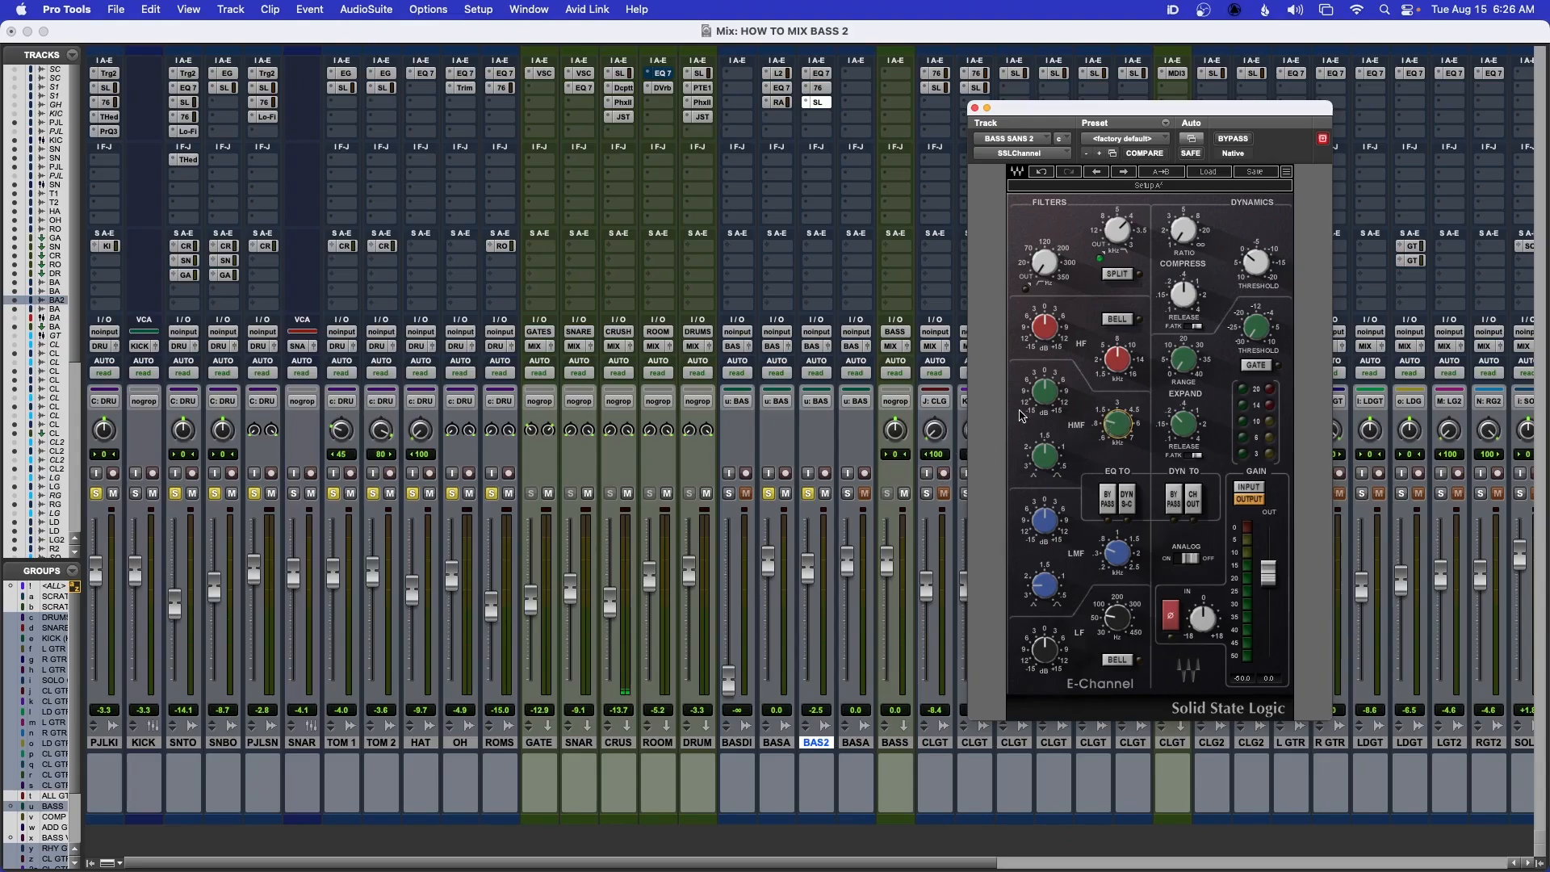
left_click_drag(1039, 408, 1039, 404)
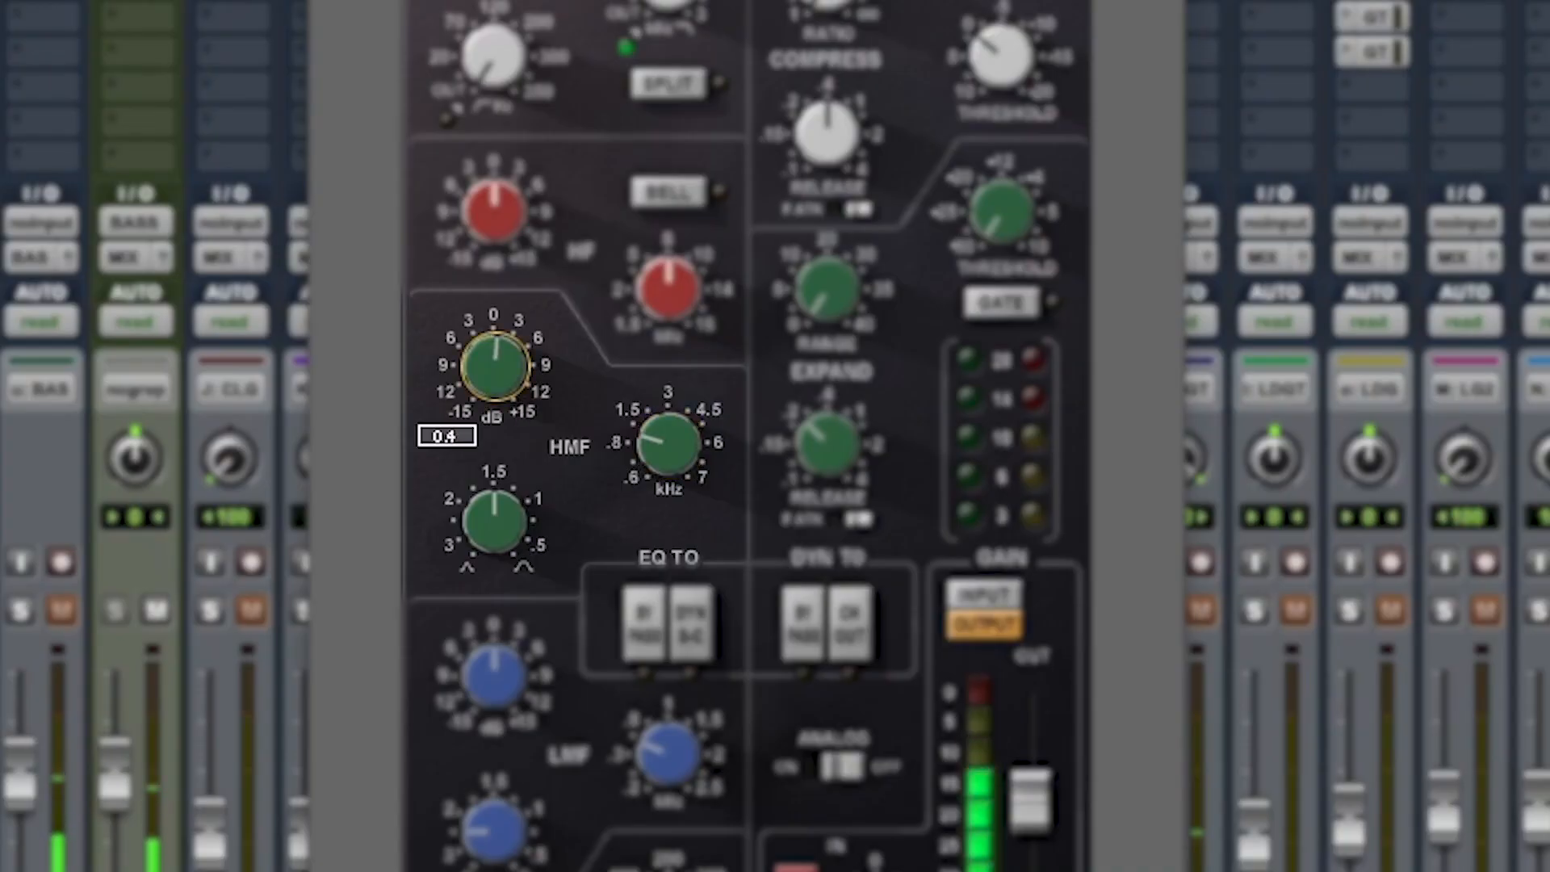
left_click_drag(494, 365, 494, 360)
left_click_drag(1041, 814, 1041, 825)
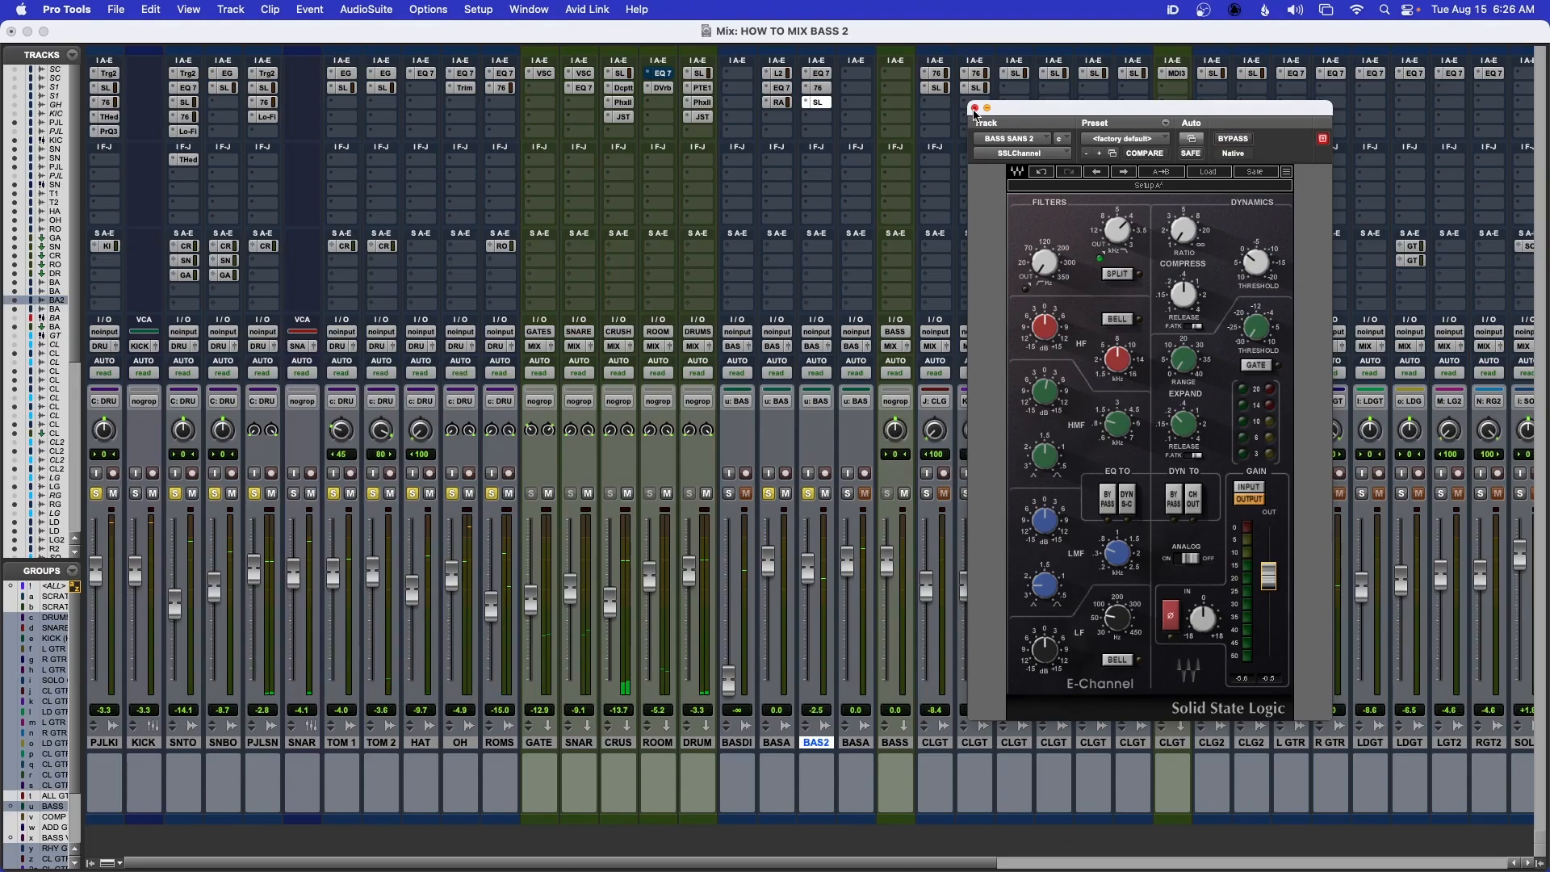
left_click(974, 108)
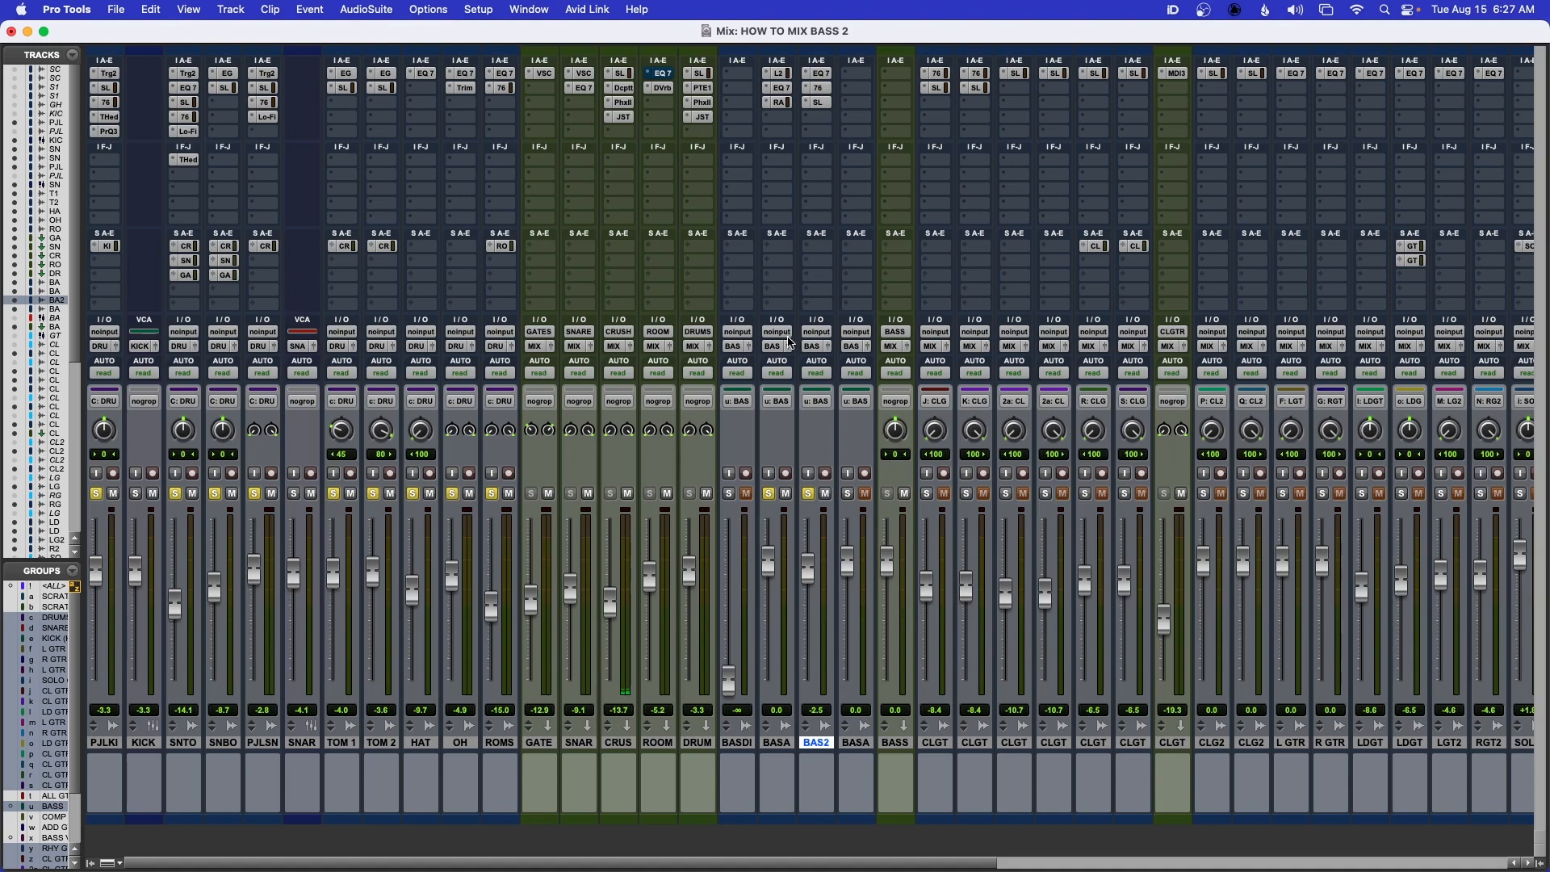
Insert the mono Waves L2 limiter in the fourth slot of BASS SANS 2
left_click(818, 125)
mouse_move(868, 117)
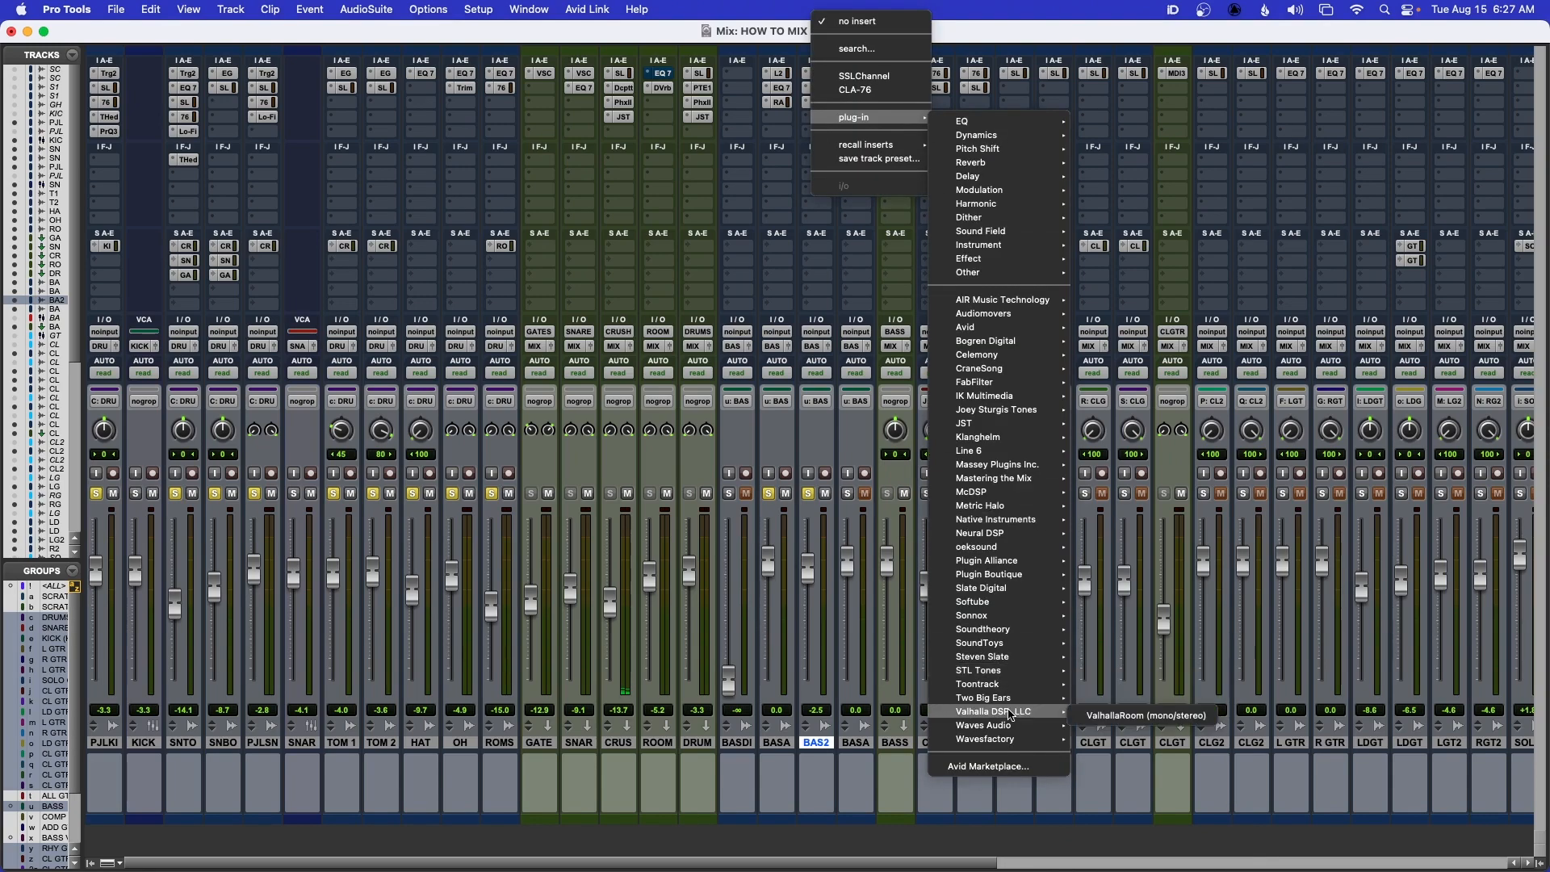
mouse_move(1001, 725)
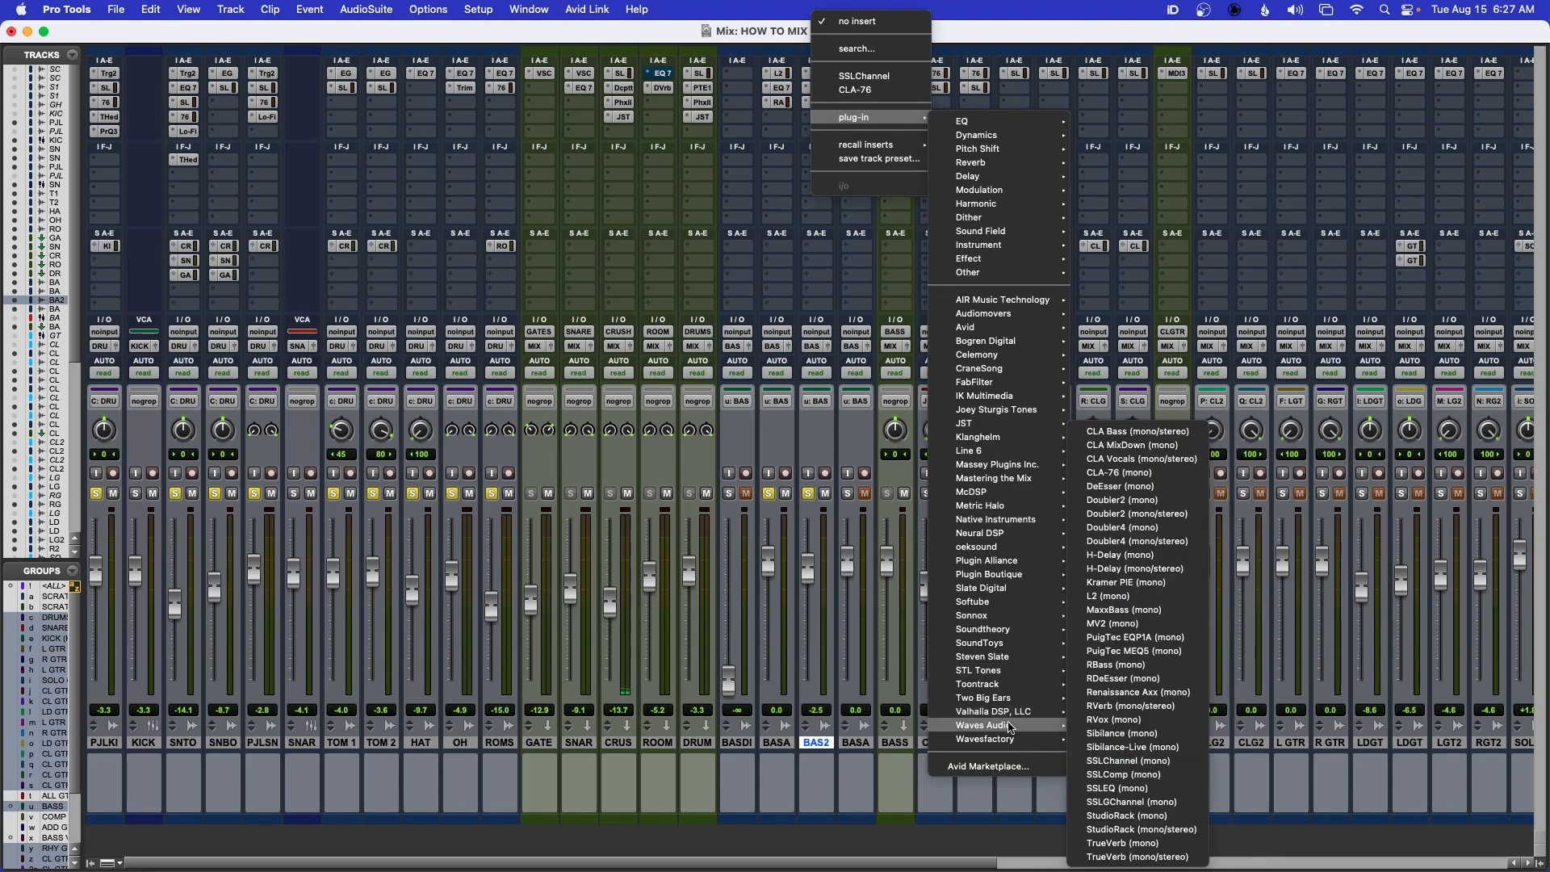
left_click(1109, 596)
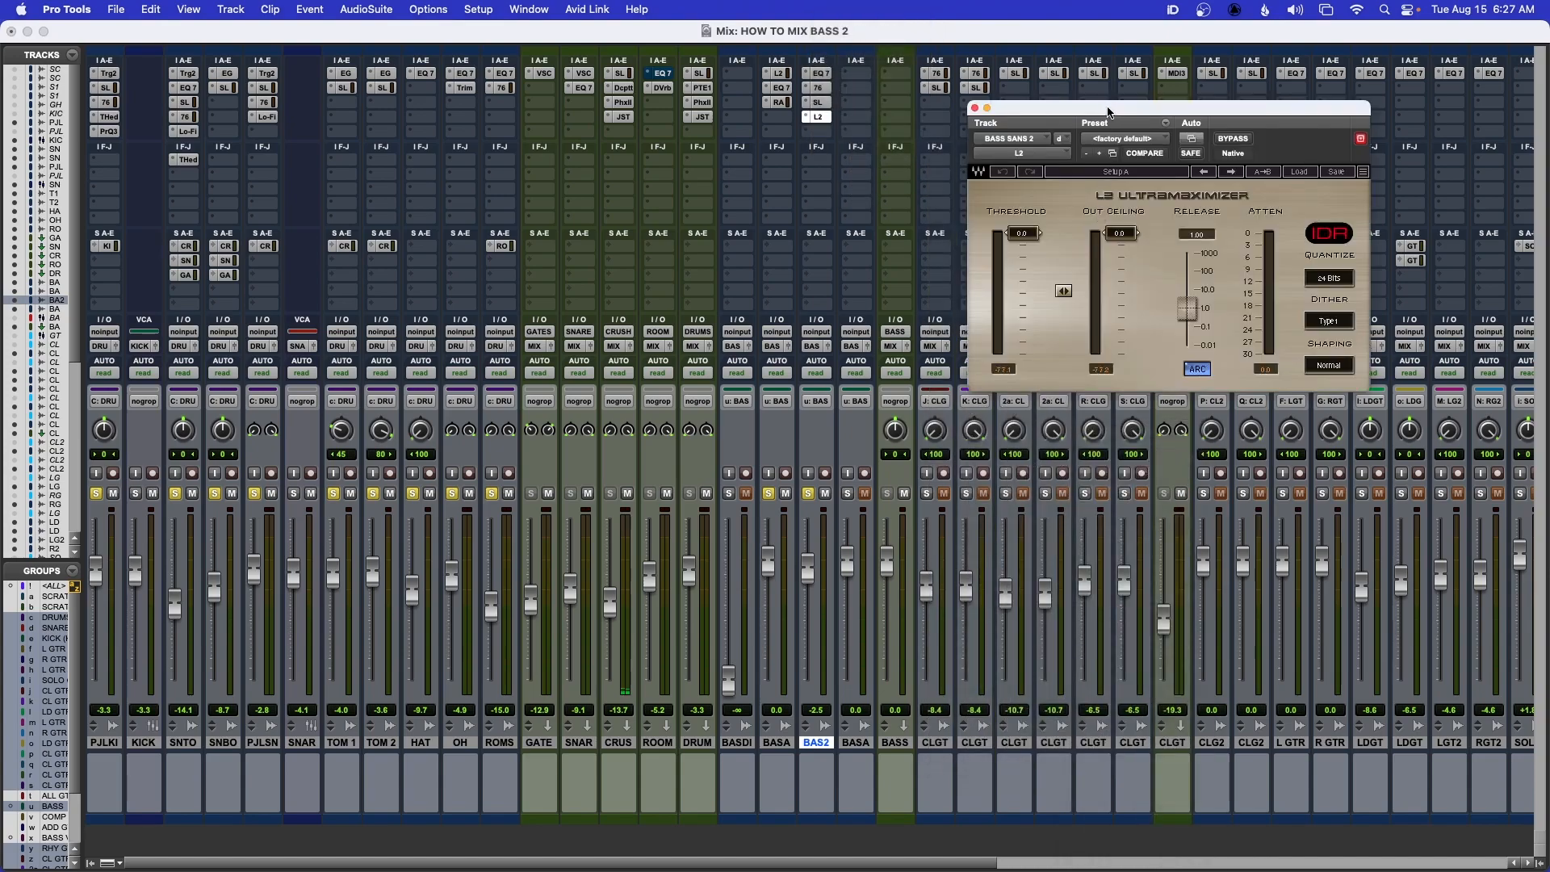
Set the L2 on BASS SANS 2 to a threshold of -11.5 and an out ceiling of -10.8
left_click_drag(1105, 107, 993, 117)
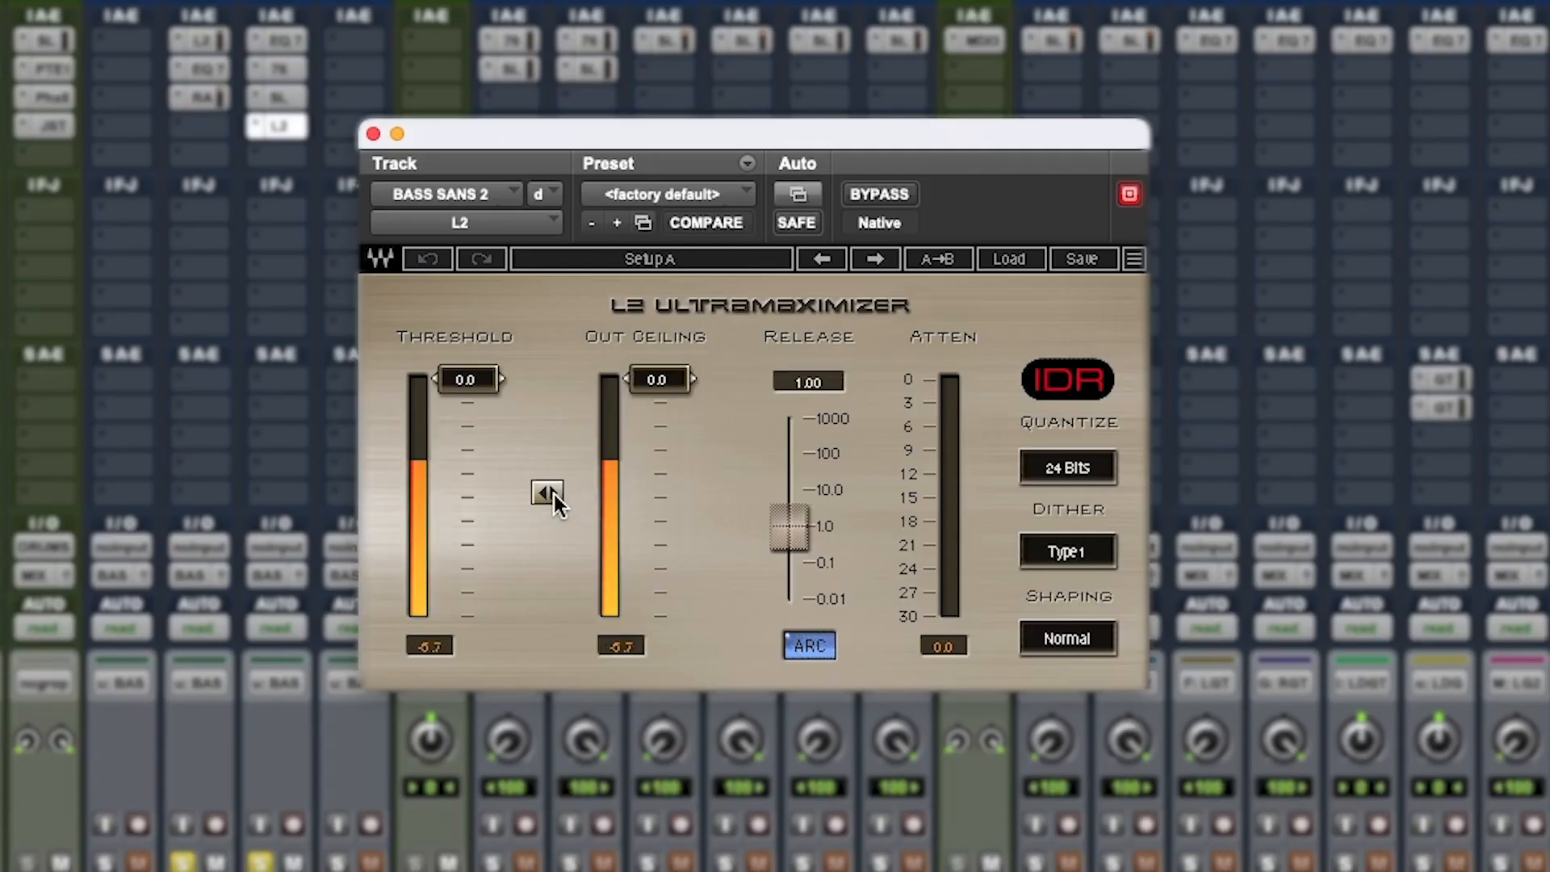
left_click_drag(554, 495, 554, 574)
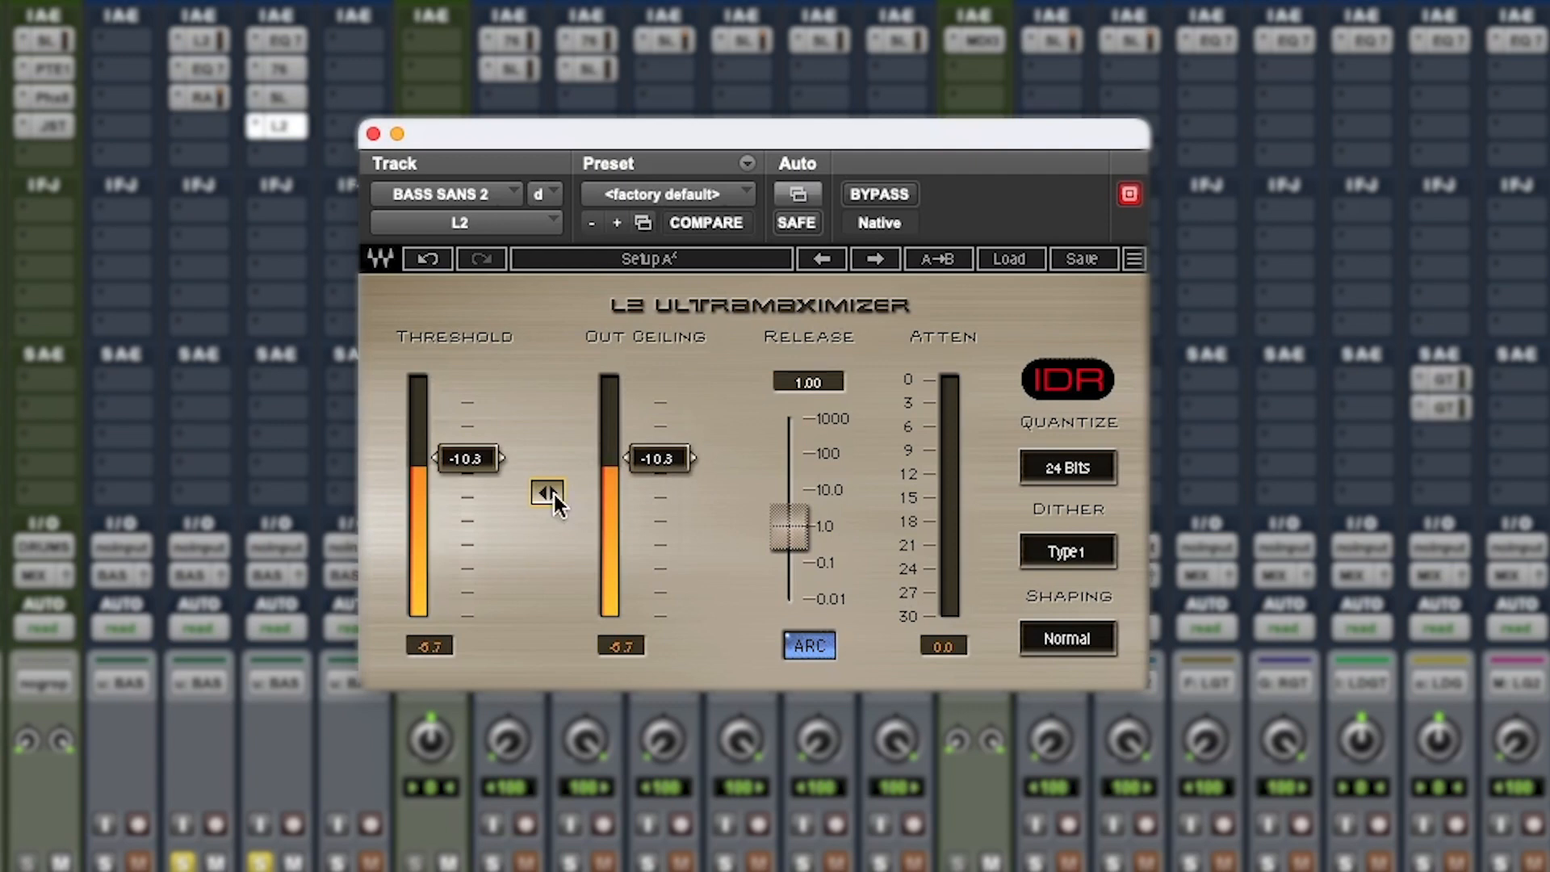
left_click_drag(476, 466, 547, 497)
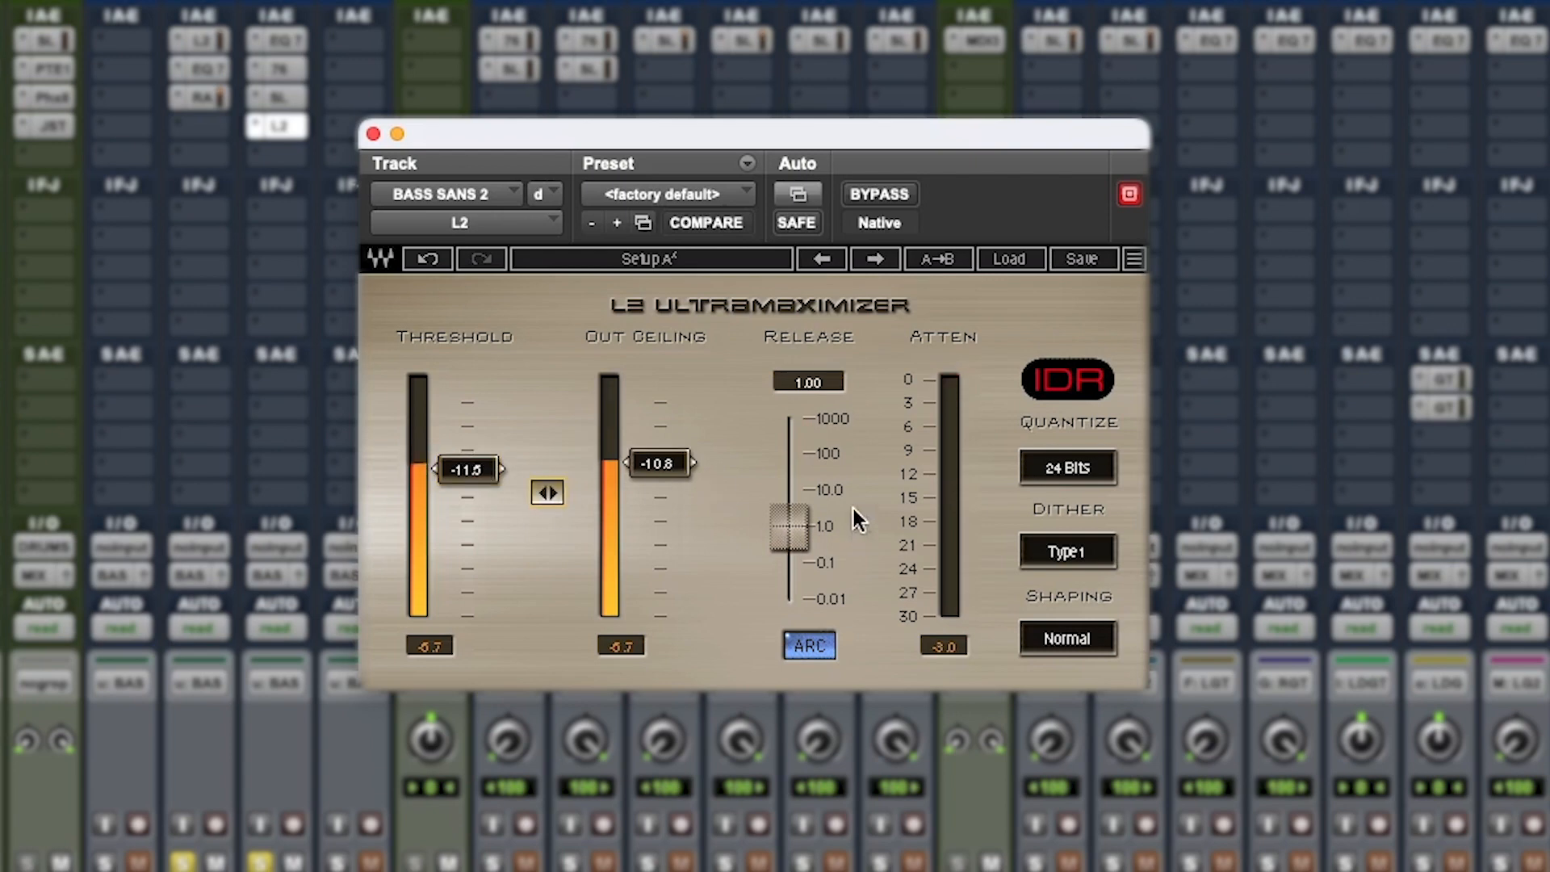
Close the L2, stop playback, solo BASS AMP and bring its fader to -13.7 dB
left_click(373, 132)
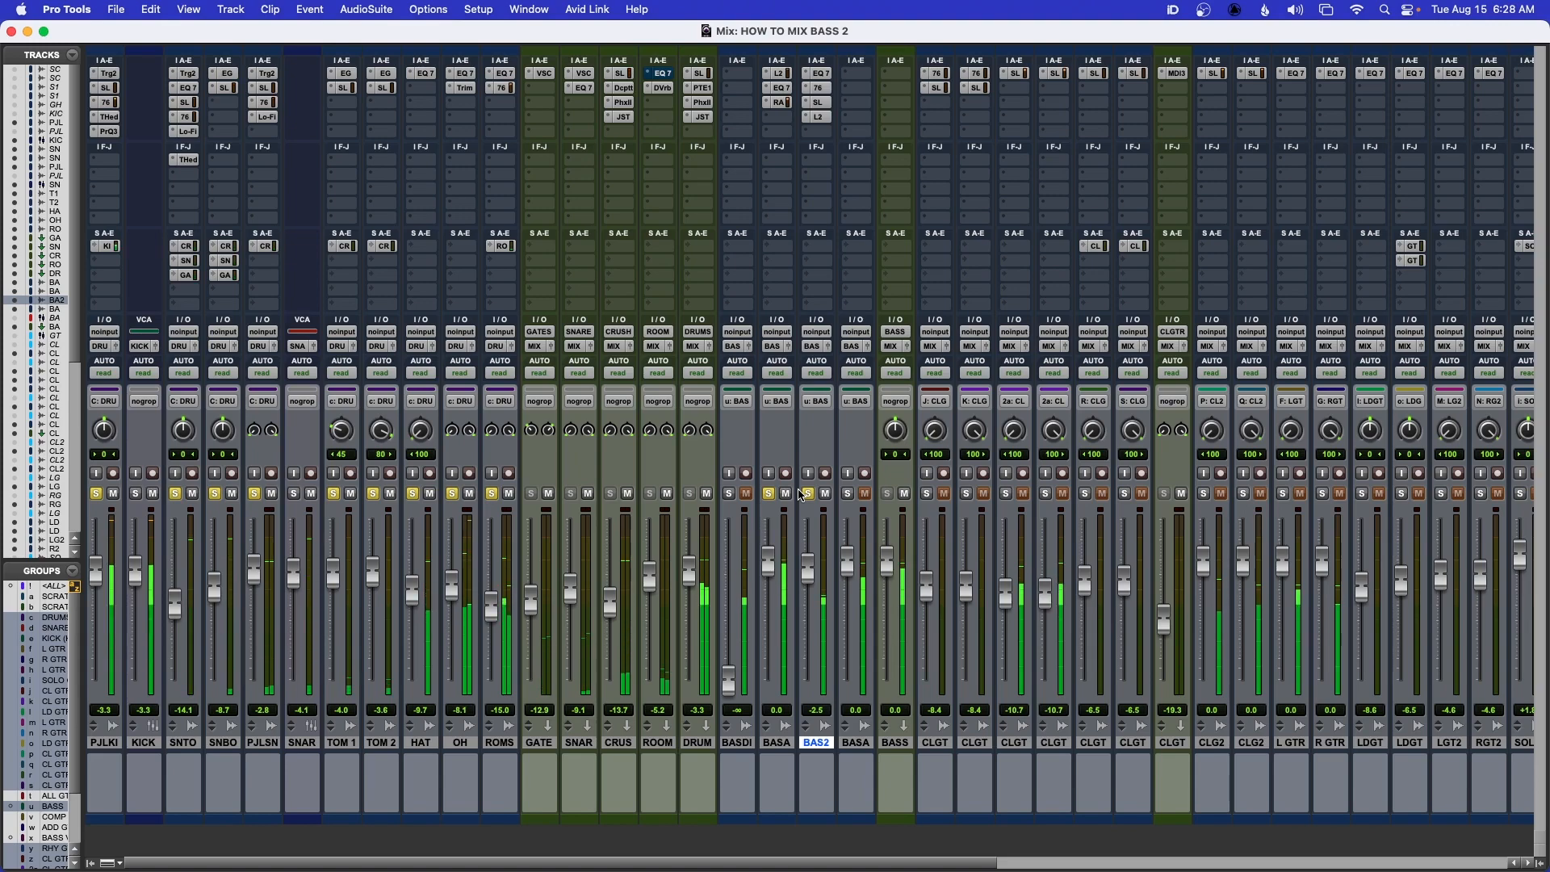
key("space")
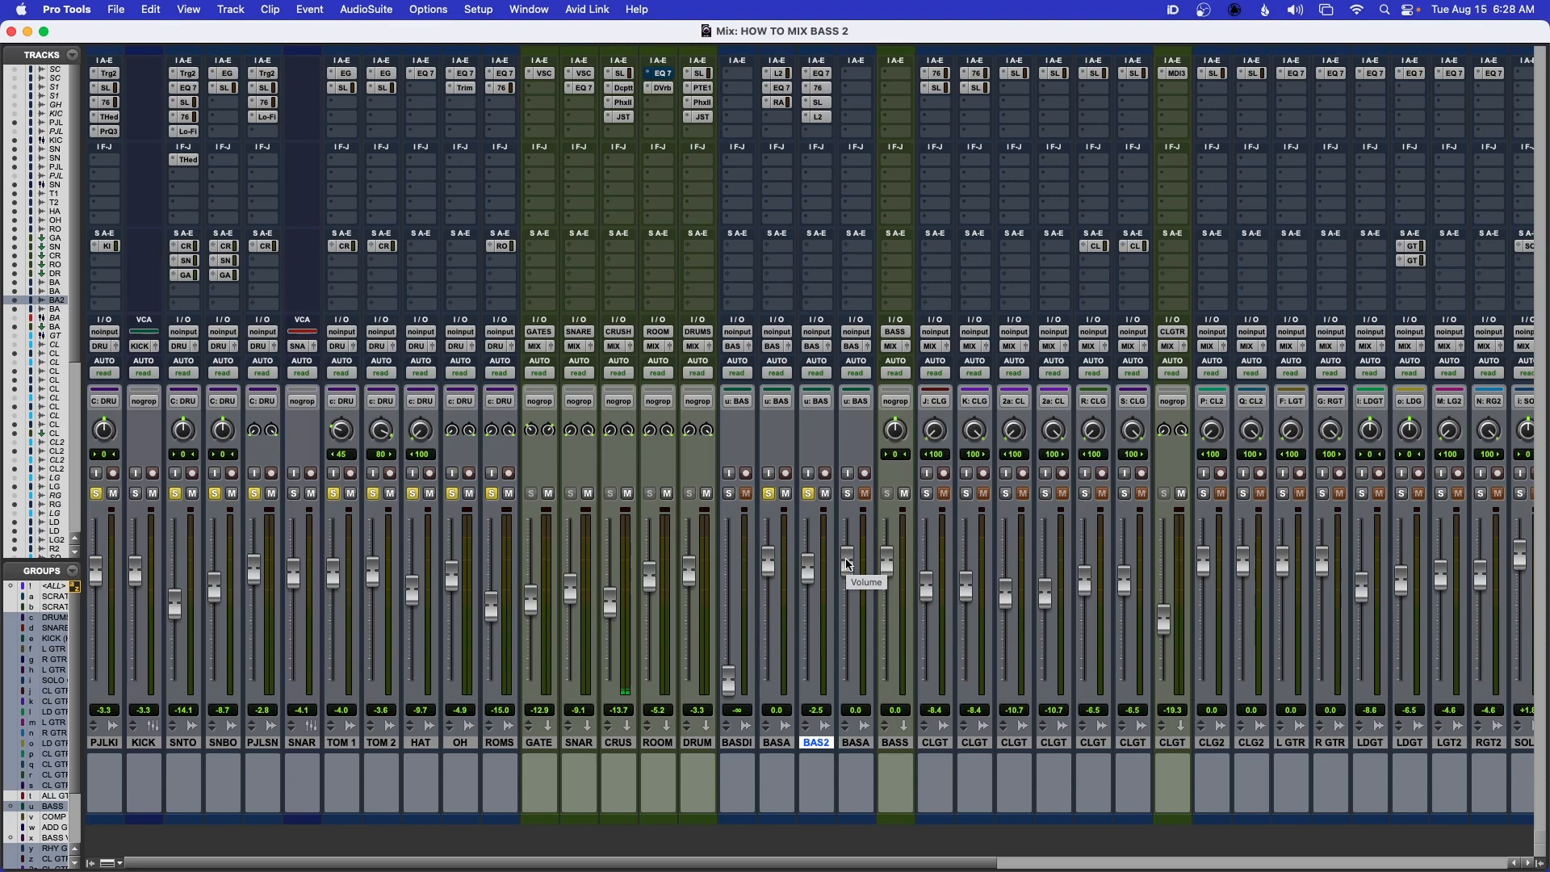
left_click(848, 494)
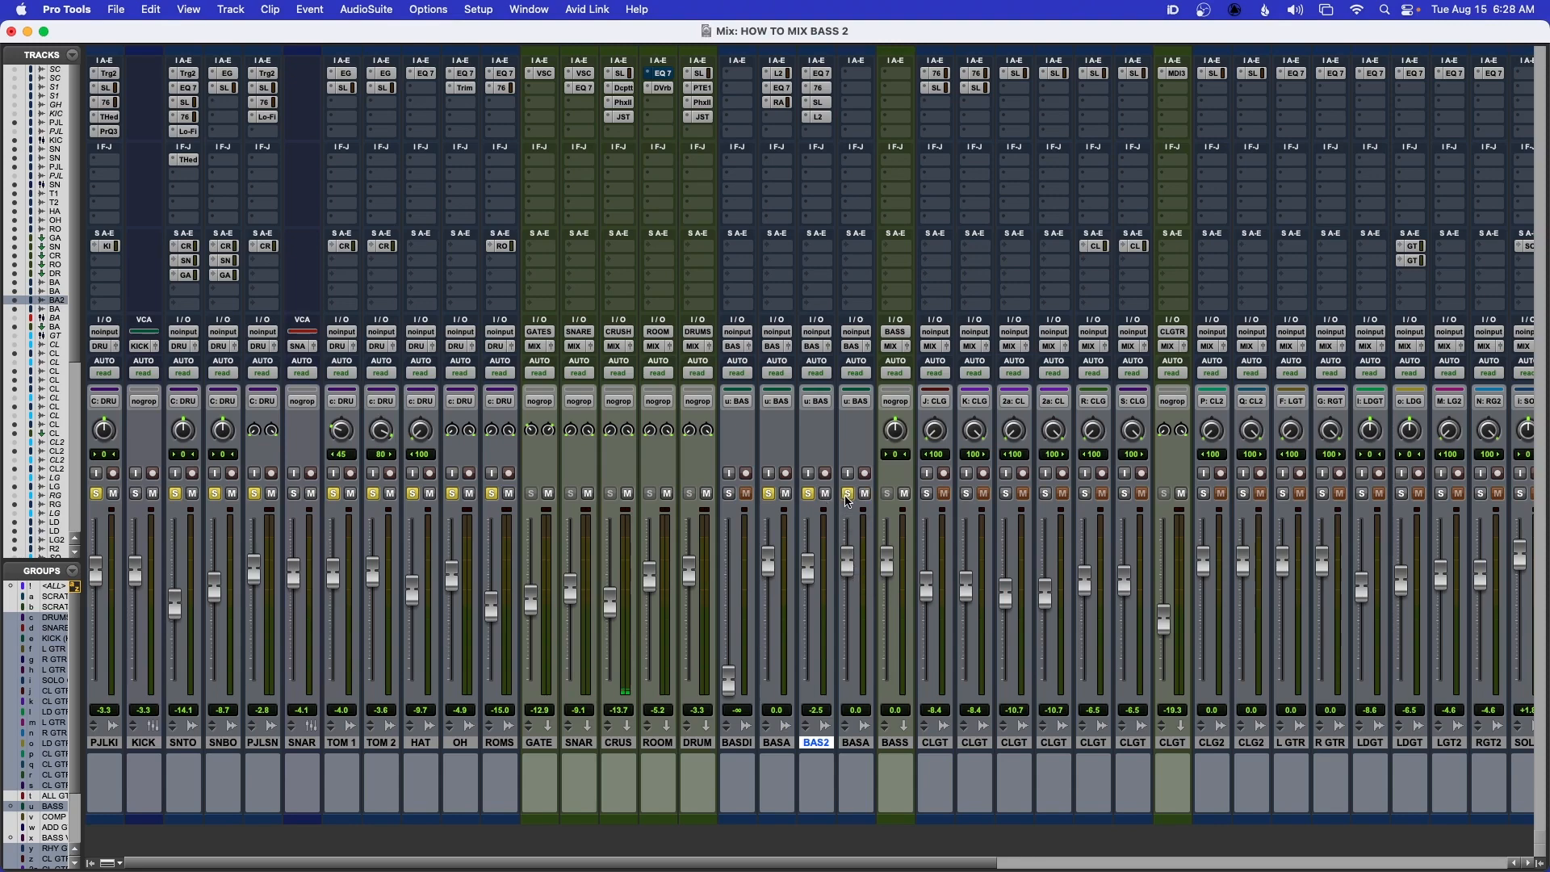
left_click_drag(848, 563, 852, 723)
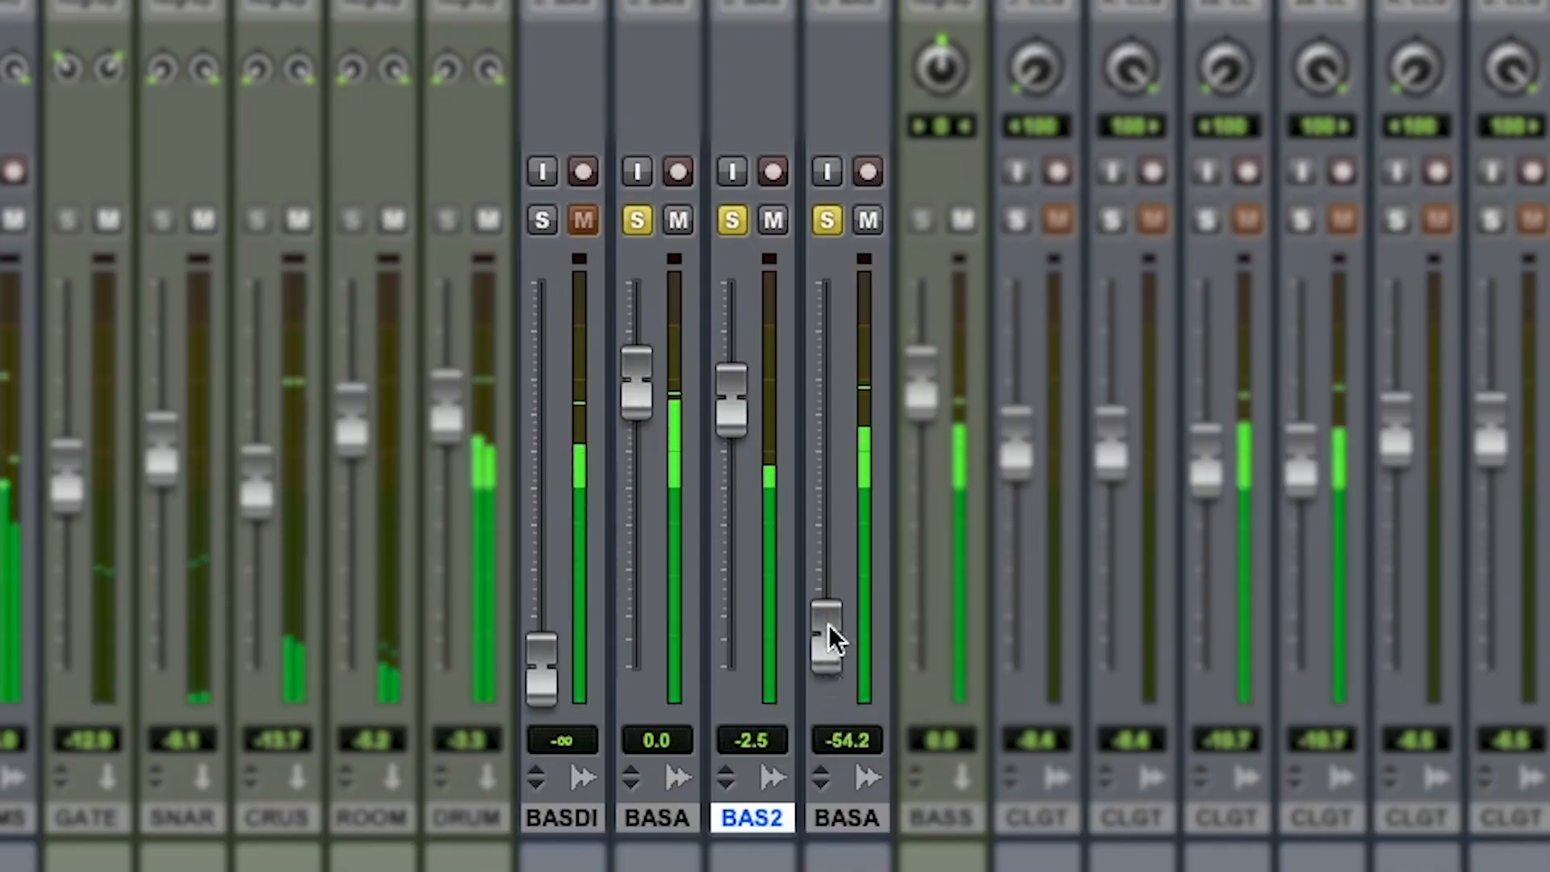
left_click_drag(828, 626, 828, 489)
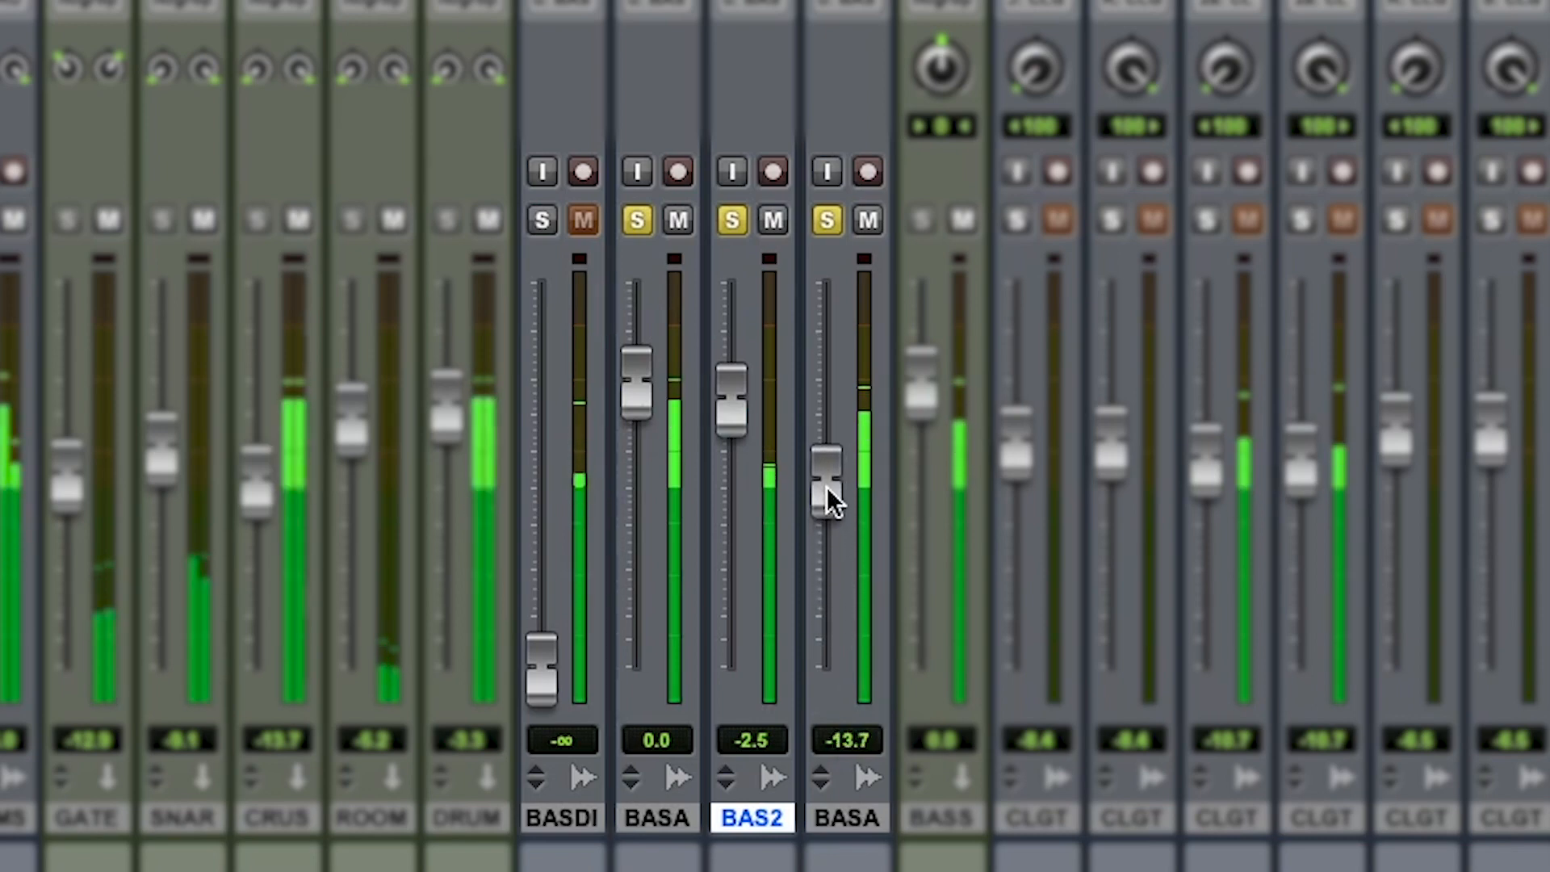
Compare the mix with BASS AMP muted and unmuted, both with and without the drums soloed
left_click(869, 220)
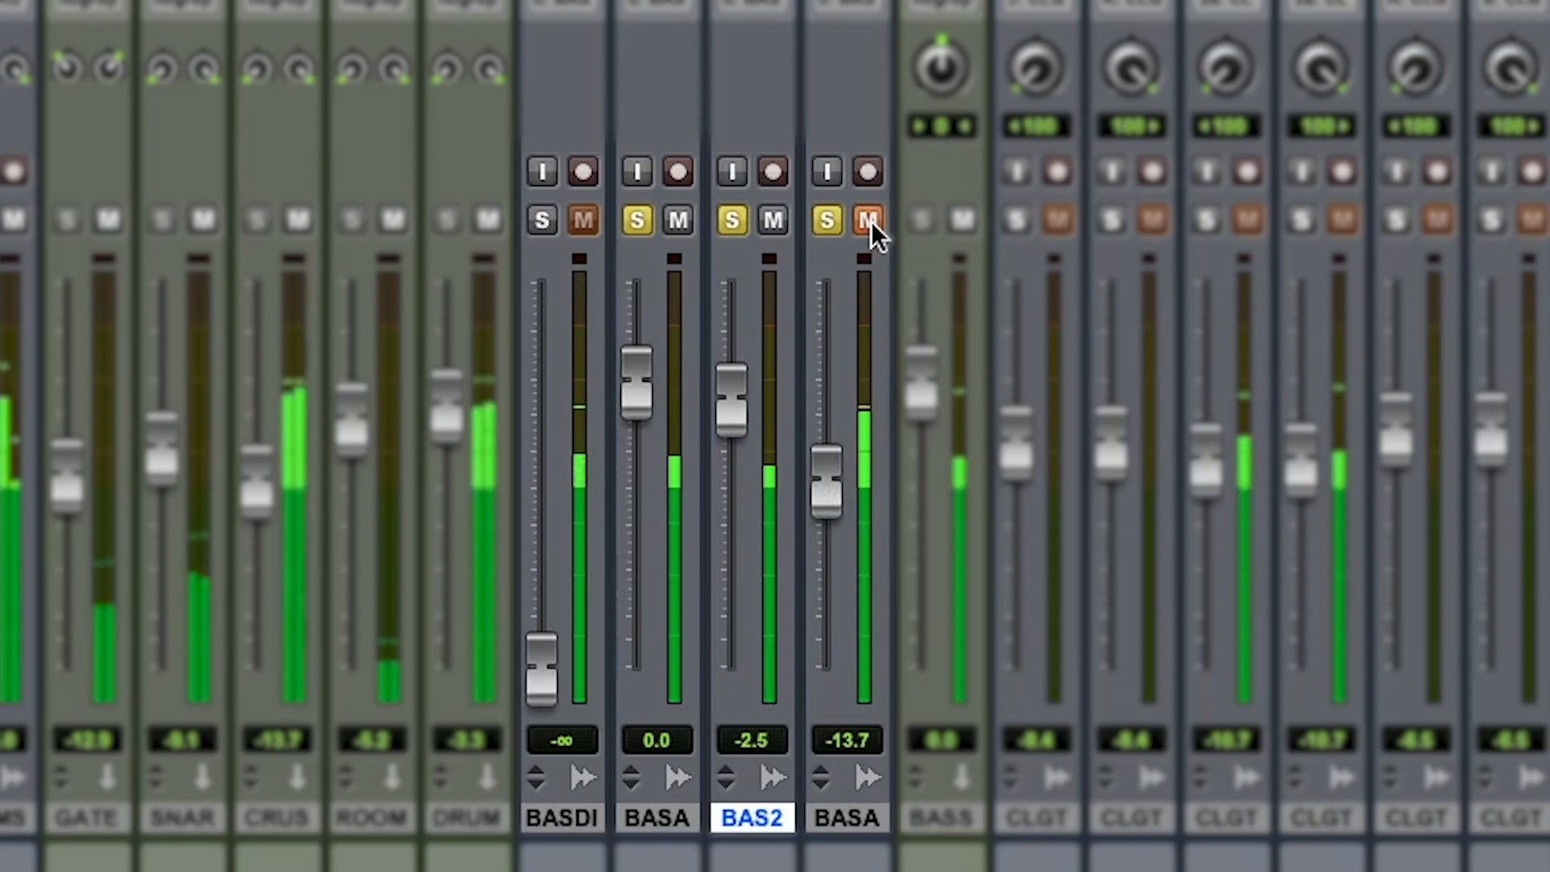
left_click(869, 219)
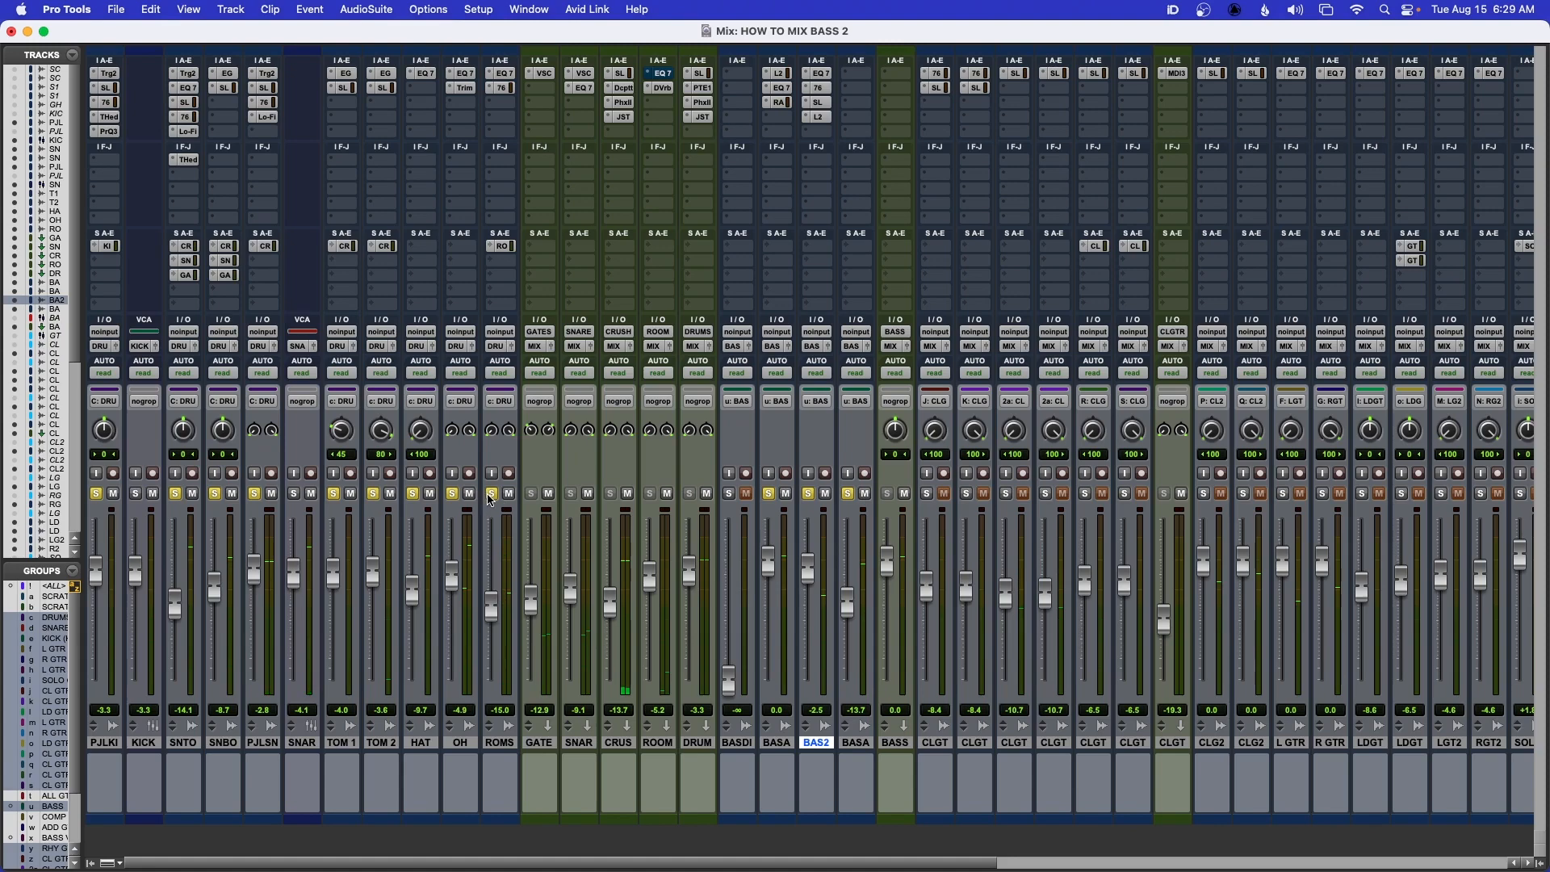
left_click(491, 493)
left_click(771, 494)
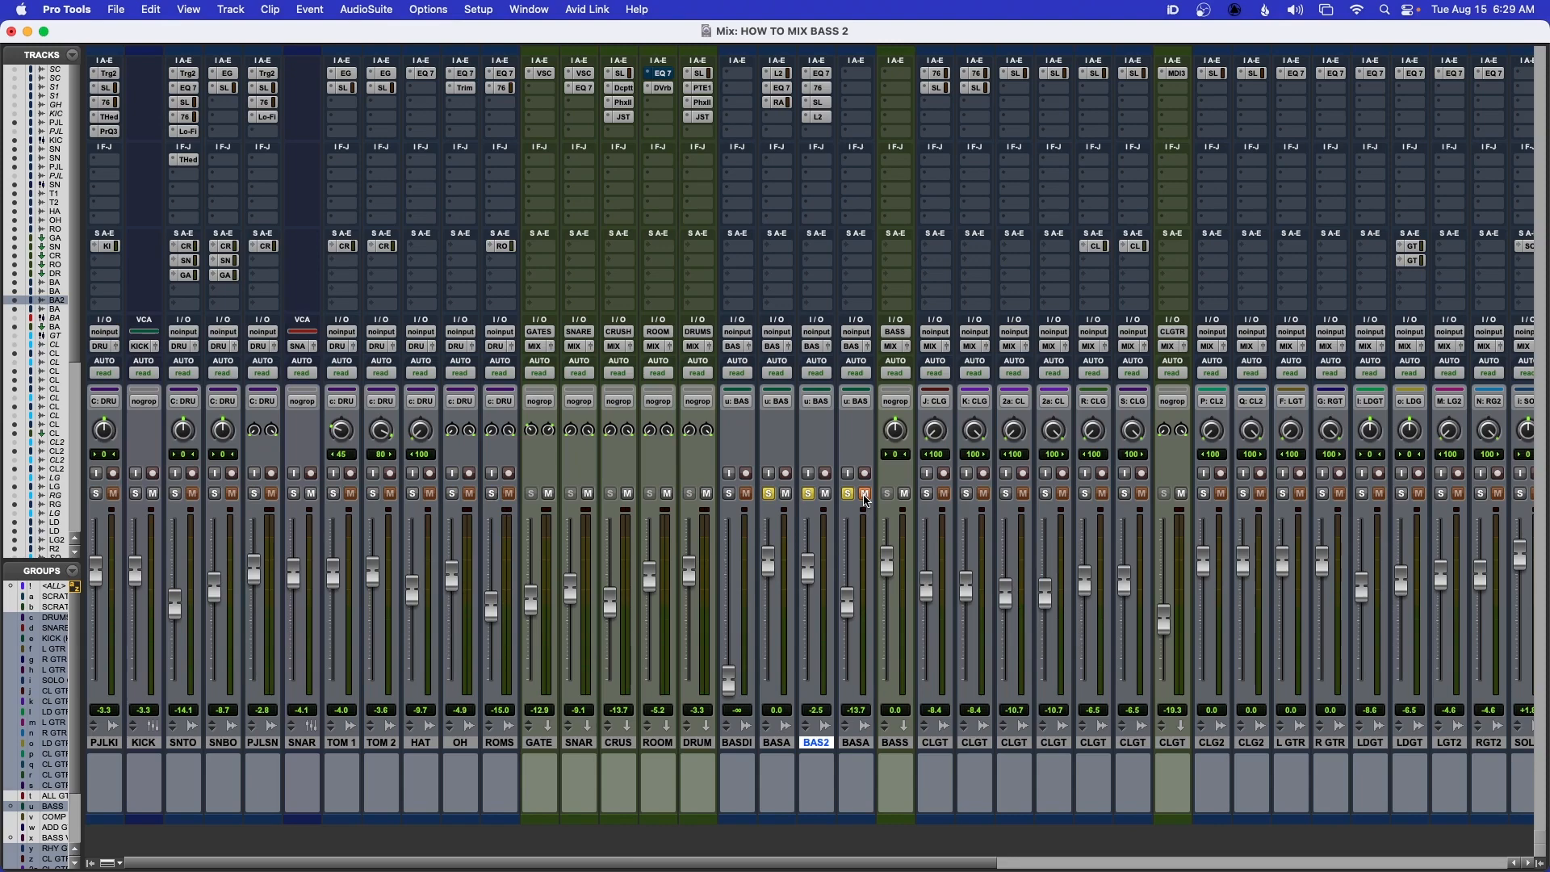
left_click(865, 494)
left_click(453, 494)
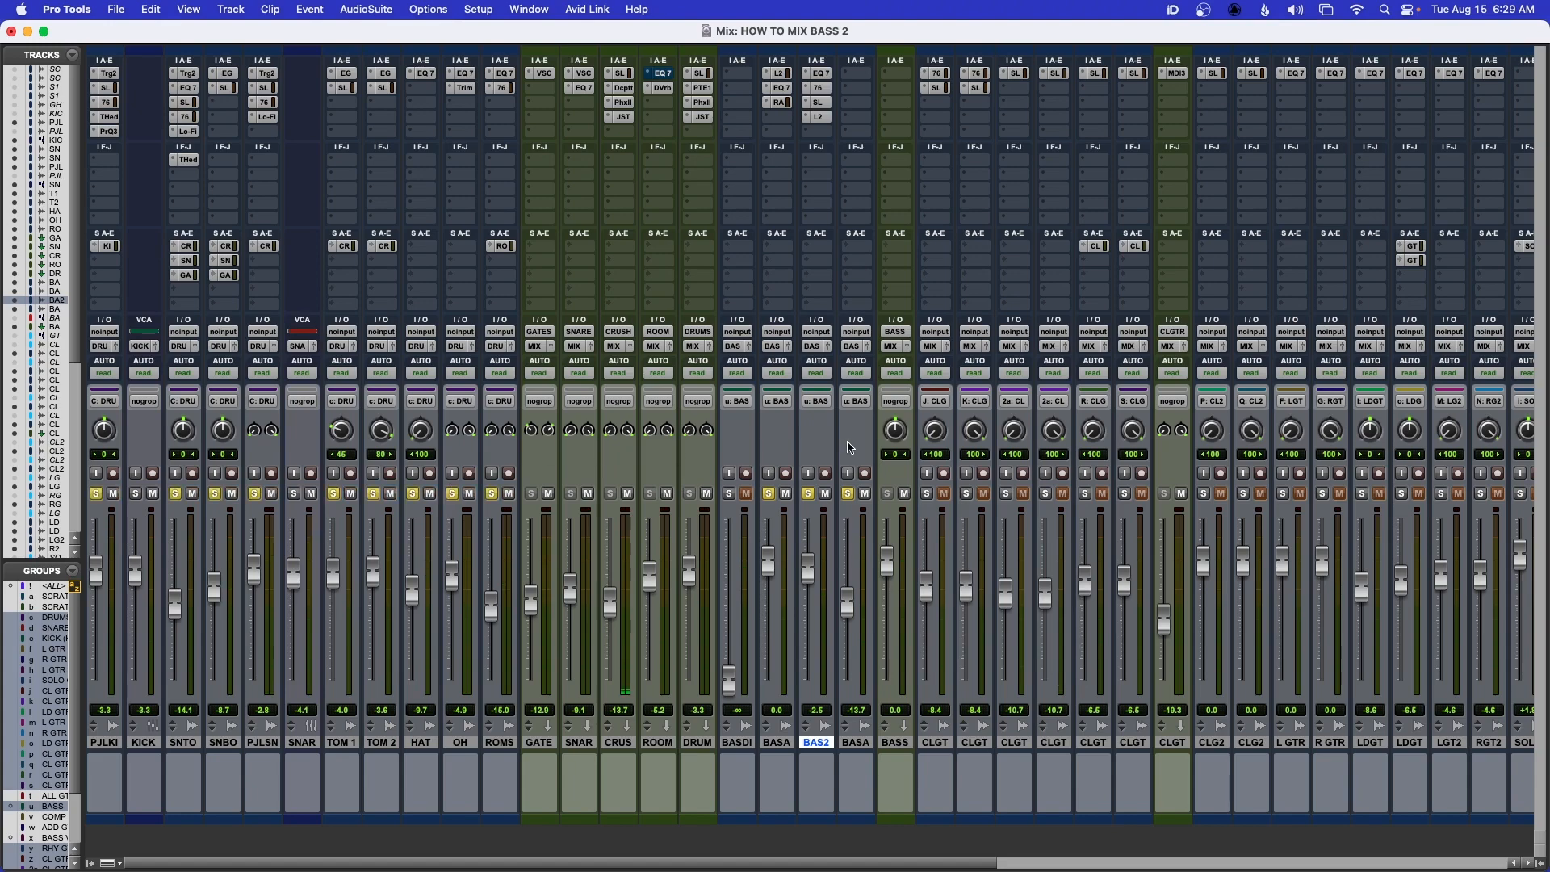
left_click(865, 493)
left_click(865, 494)
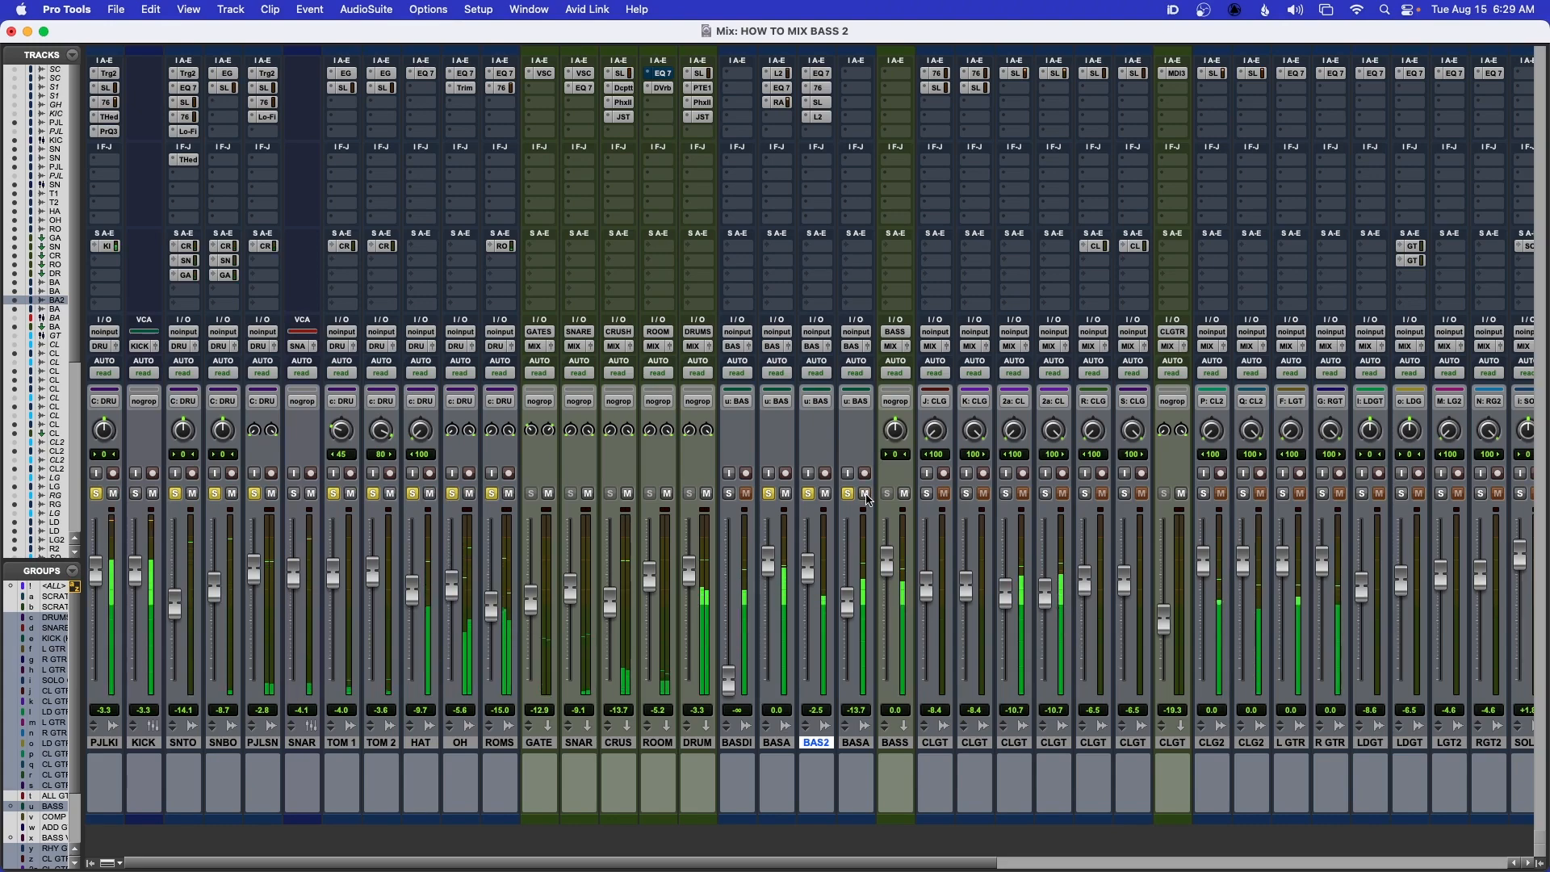
Lower the BASS AMP fader to -14.5 dB, stop playback and save the session
left_click_drag(846, 601, 846, 605)
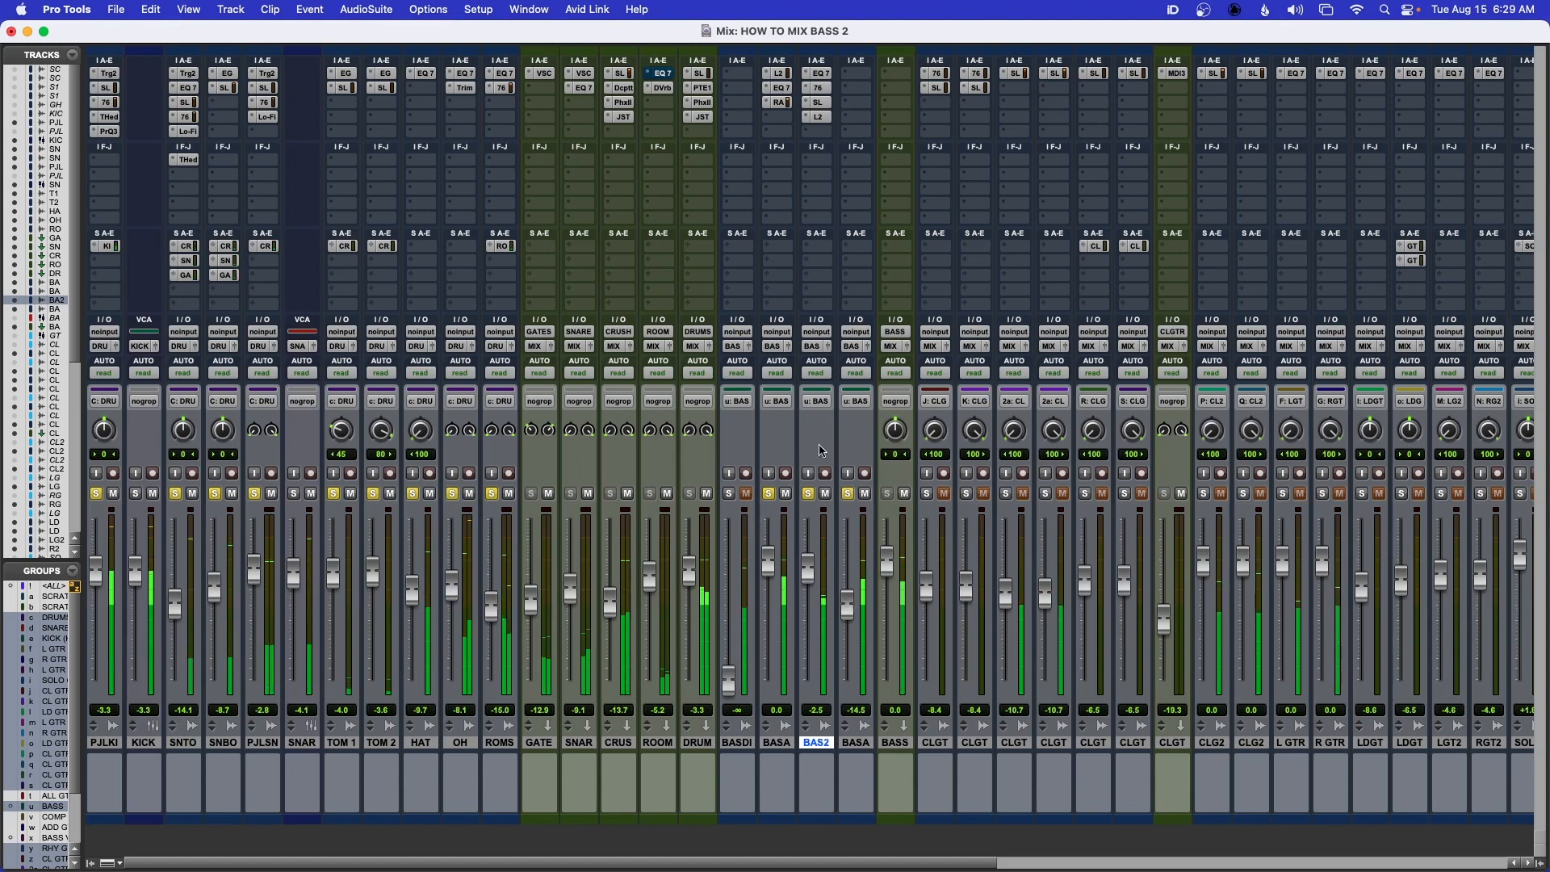
key("space")
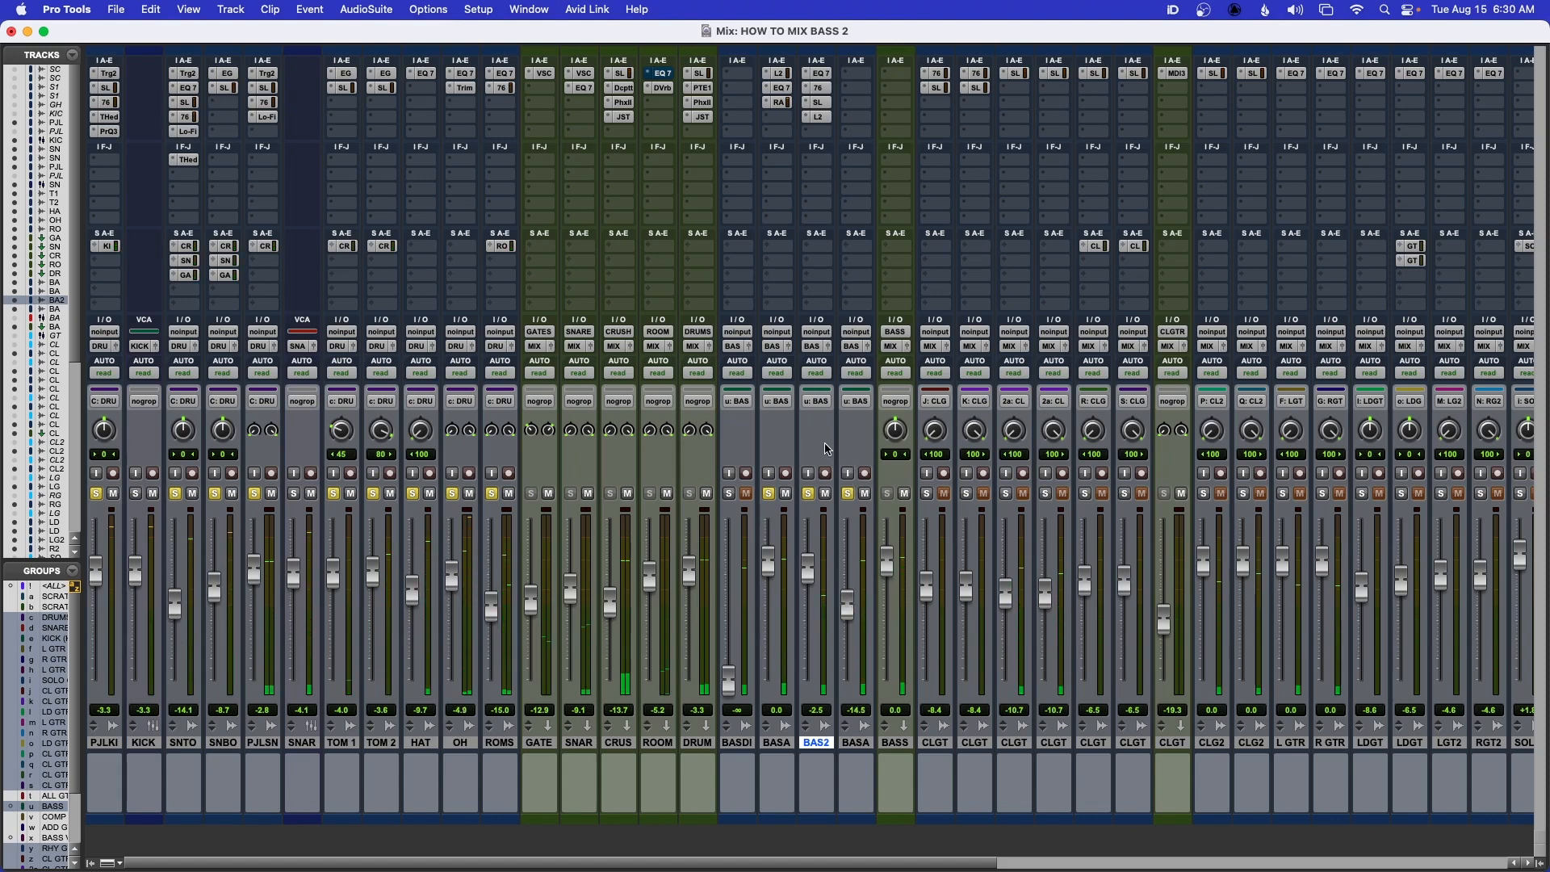
key("super+s")
Copy the EQ3 7-Band, CLA-76 and SSLChannel inserts from BASS SANS 2 to the same slots on BASS AMP
left_click_drag(822, 77, 855, 77)
left_click(856, 74)
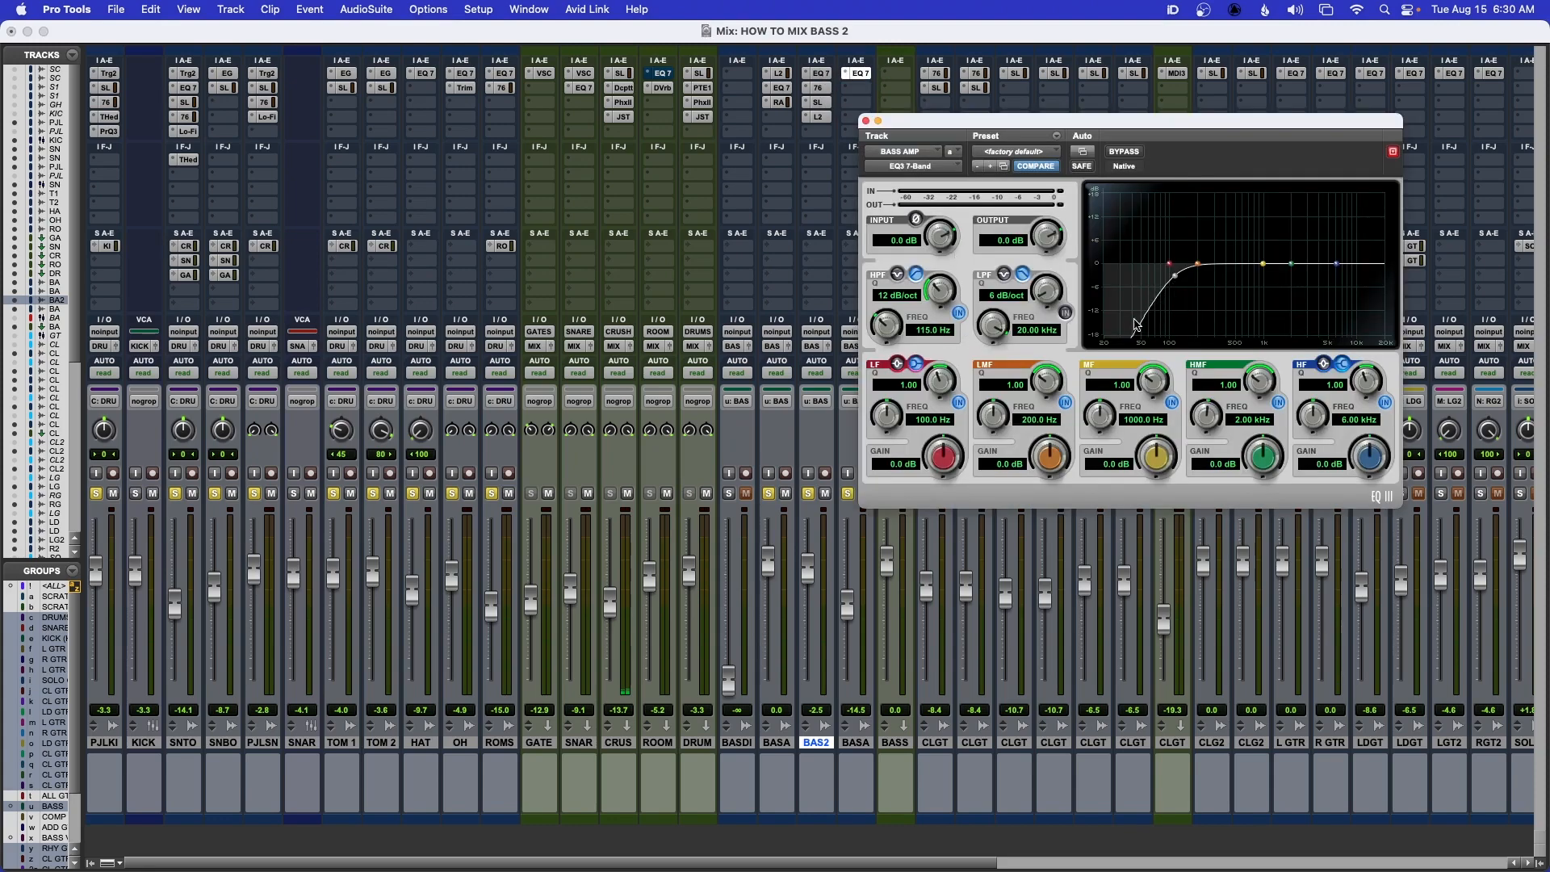
left_click(866, 120)
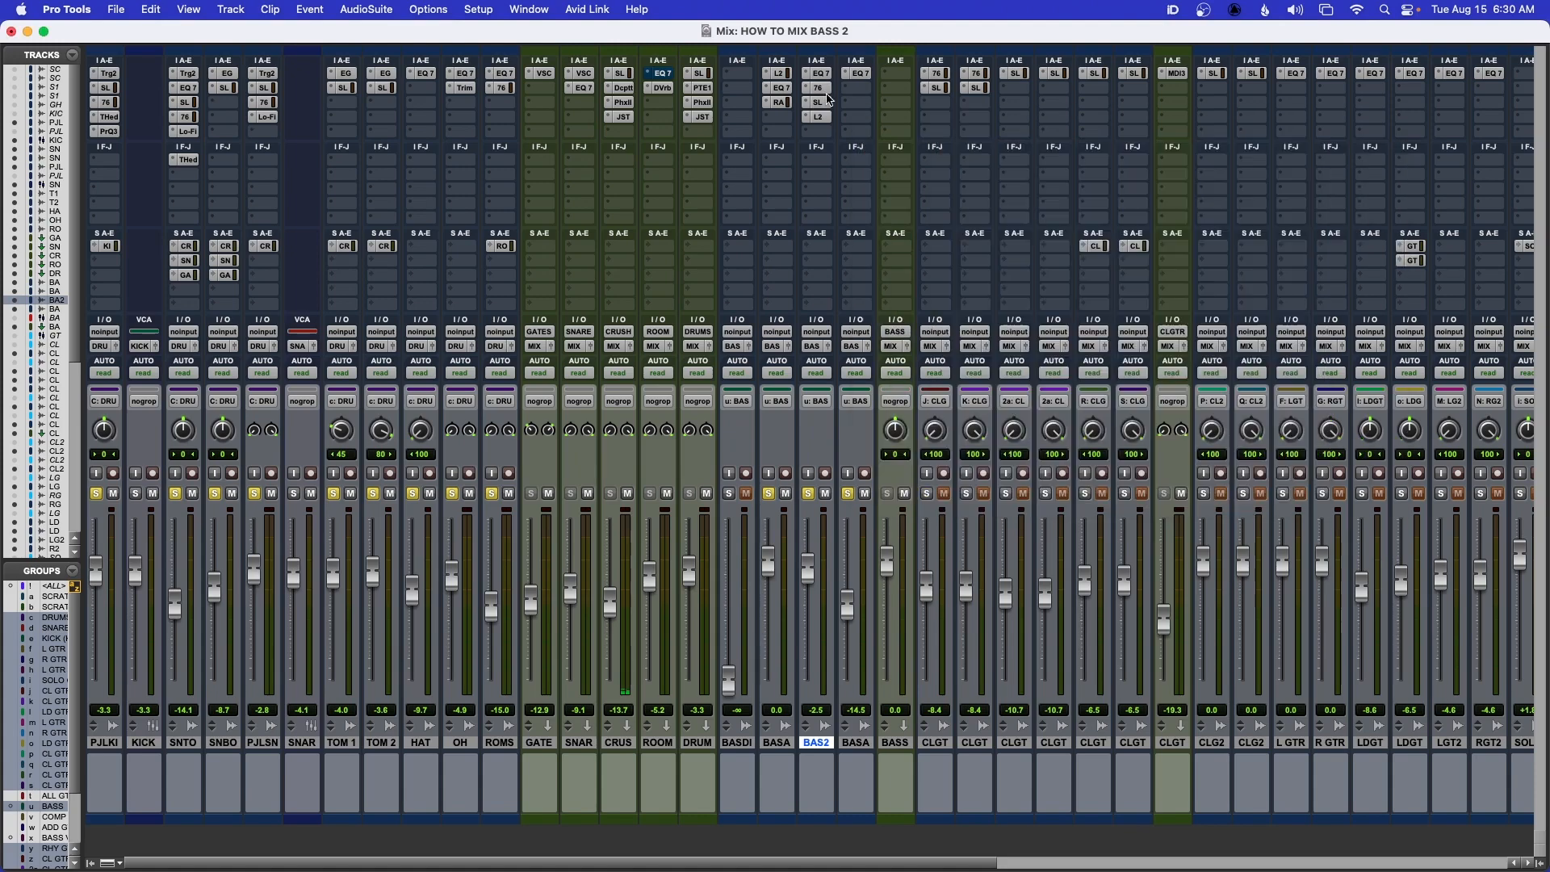
left_click_drag(818, 92, 857, 89)
key("space")
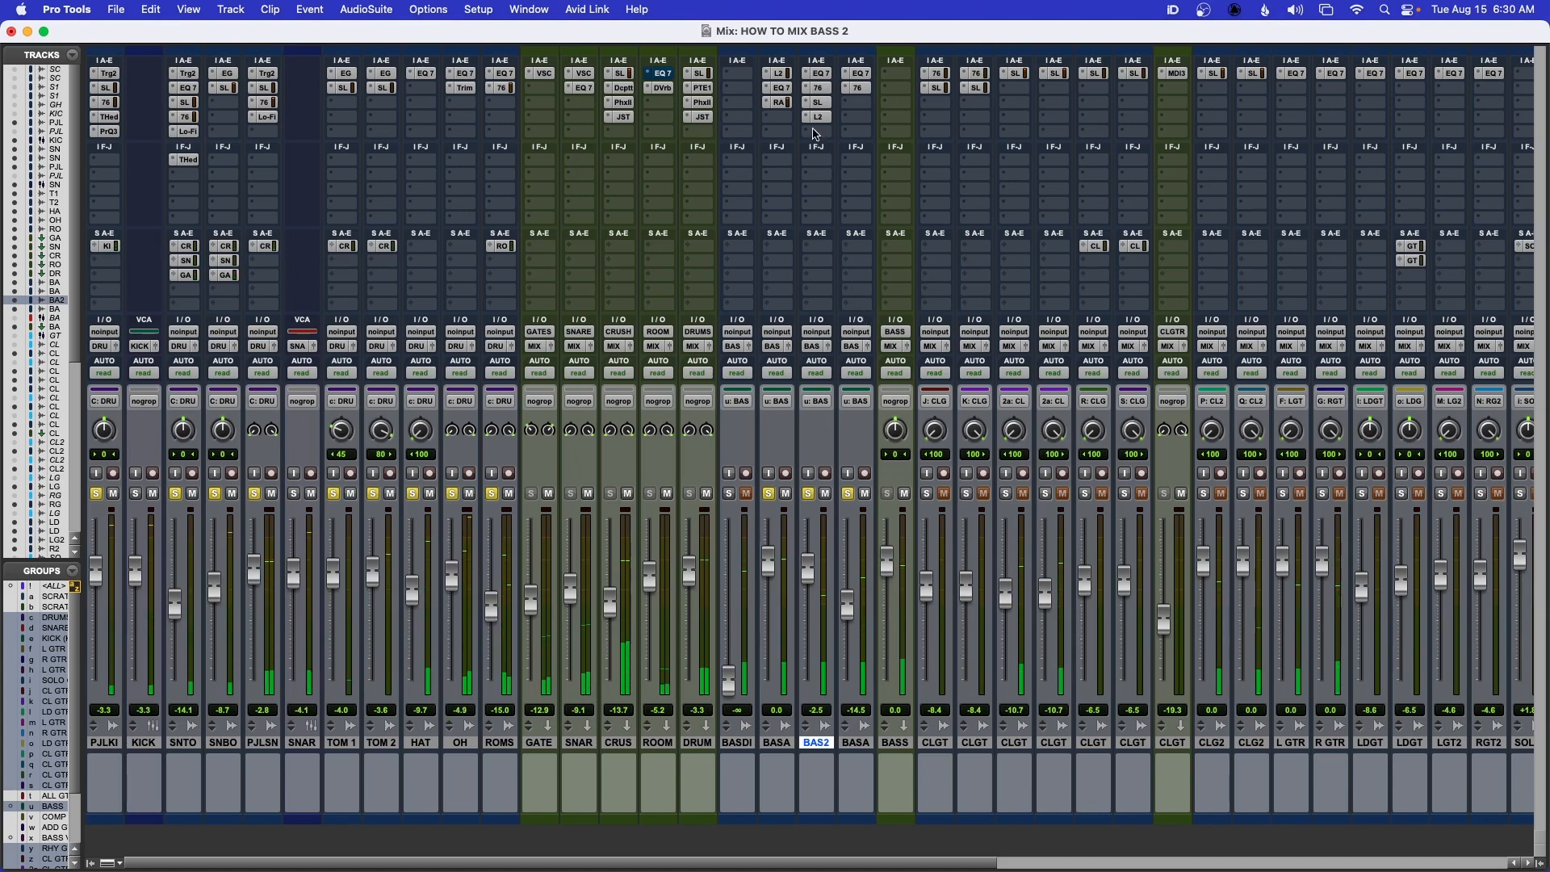
left_click_drag(819, 103, 856, 104)
left_click(857, 103)
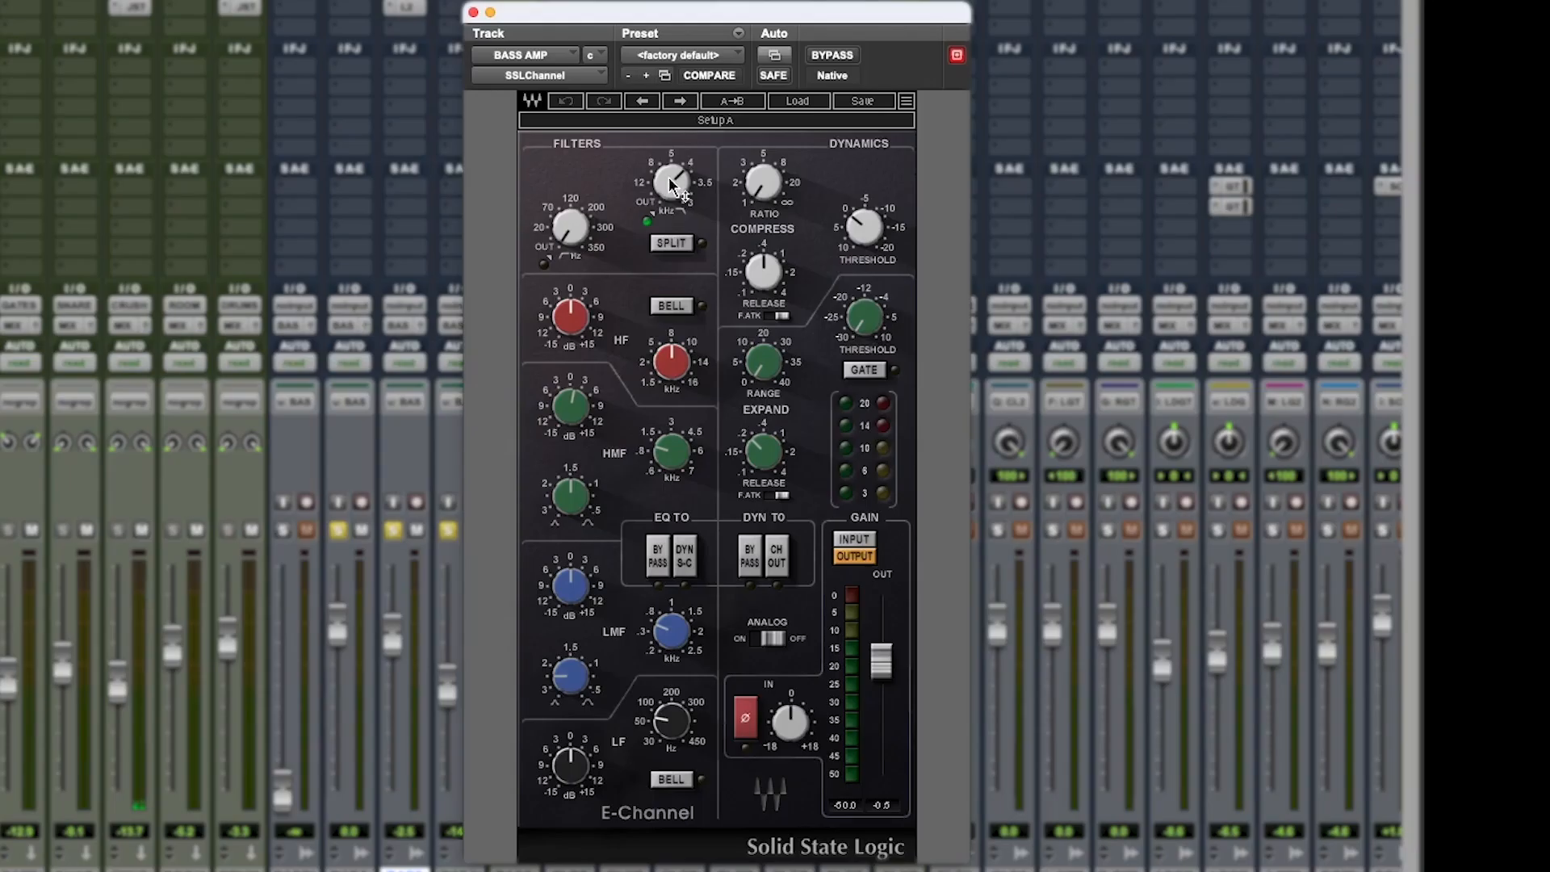
Try a small HMF gain change on BASS AMP's SSLChannel, undo it, and close the plug-in
left_click_drag(580, 414, 580, 404)
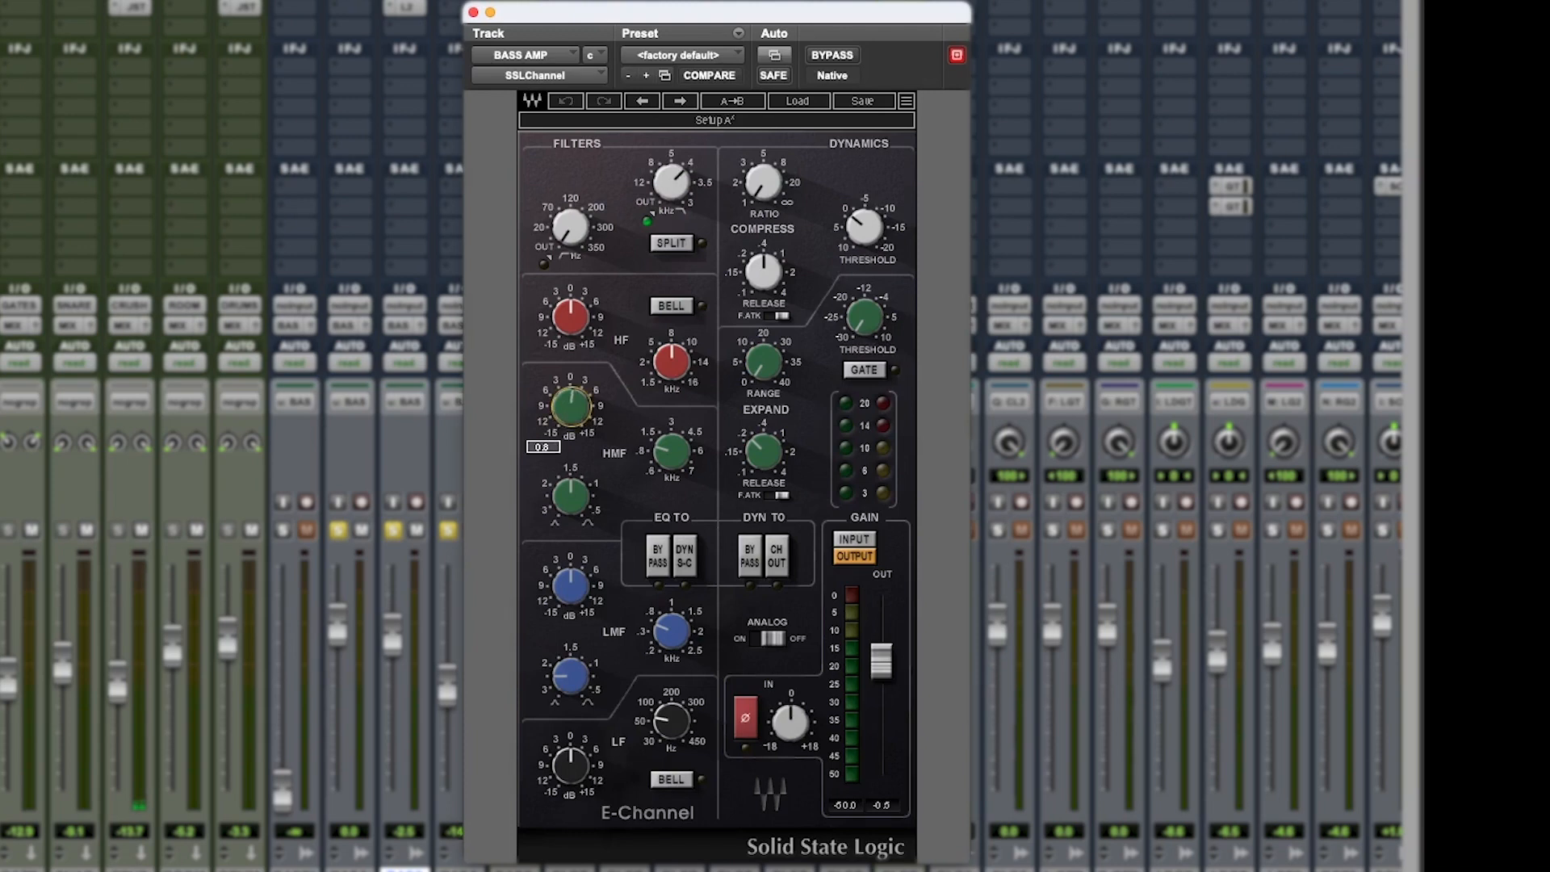
left_click_drag(569, 407, 570, 406)
left_click(590, 418, "alt")
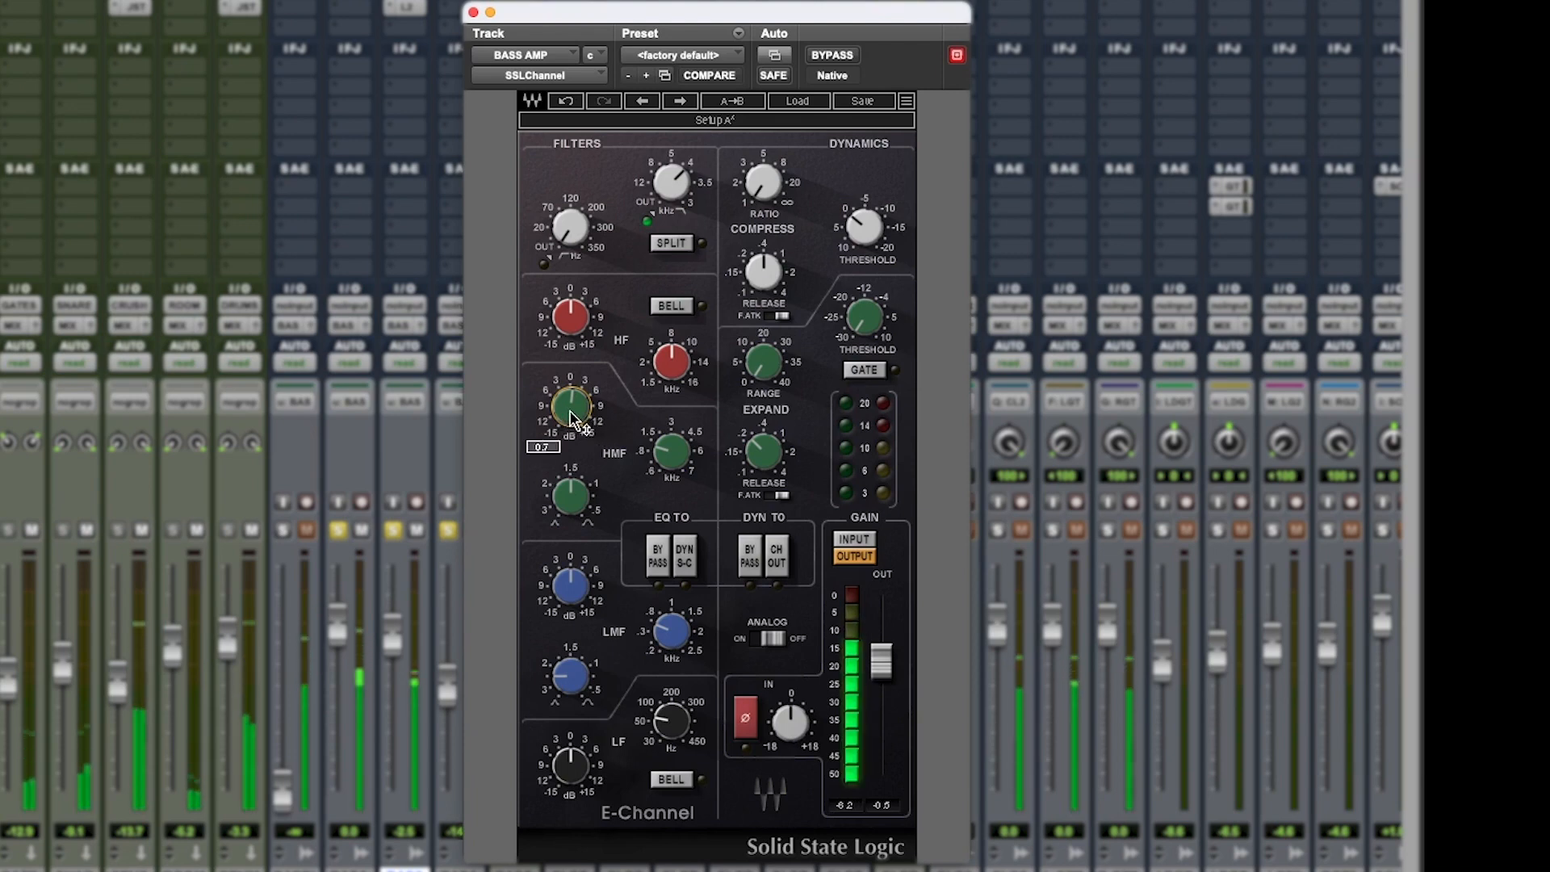
left_click(564, 101)
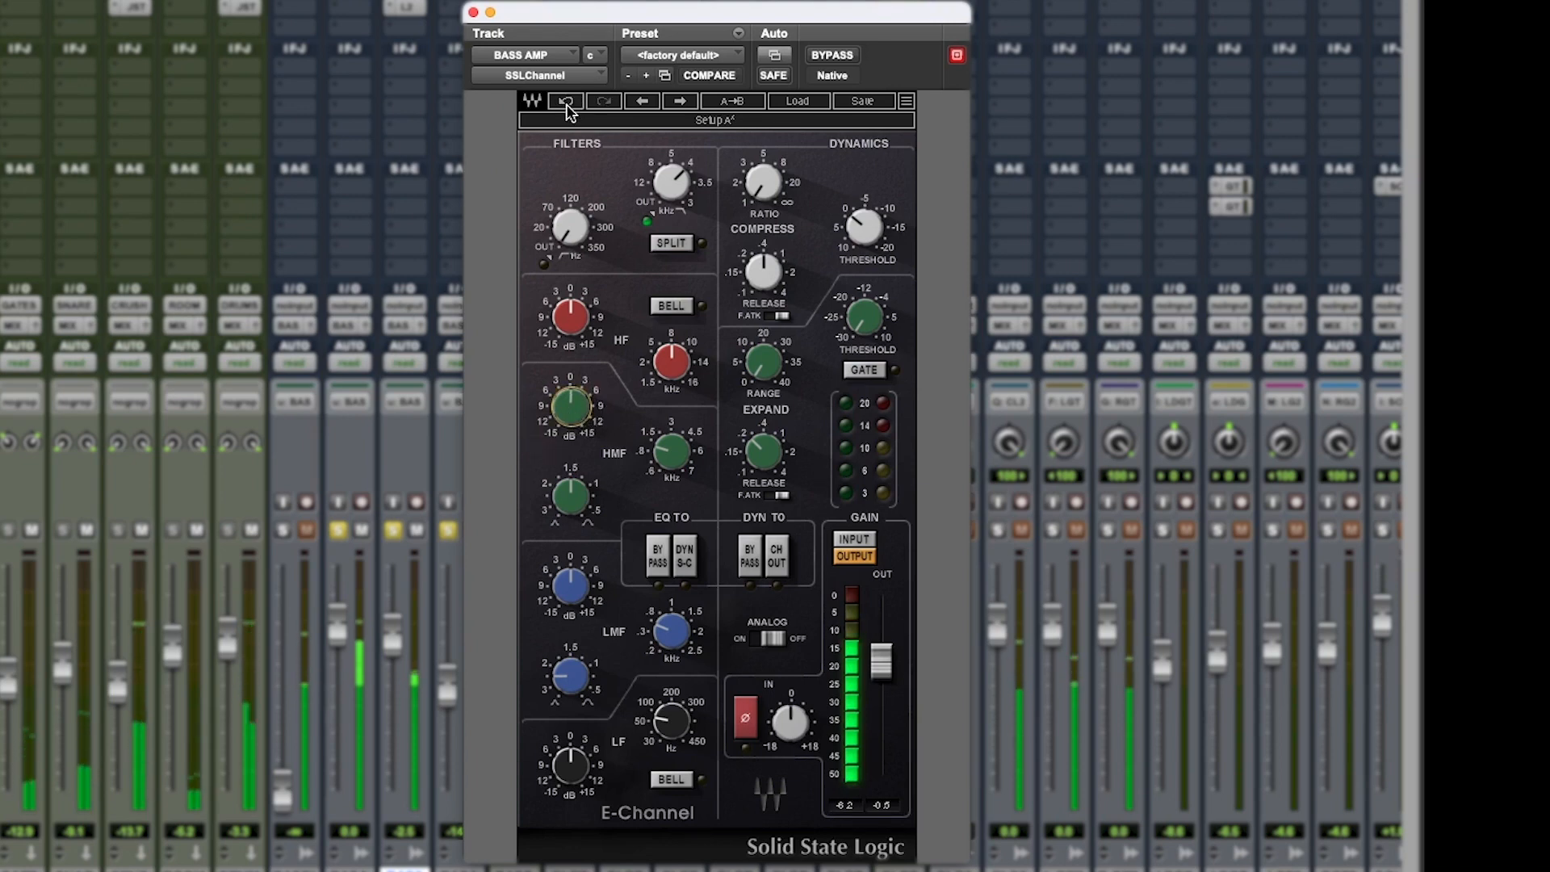
left_click(473, 12)
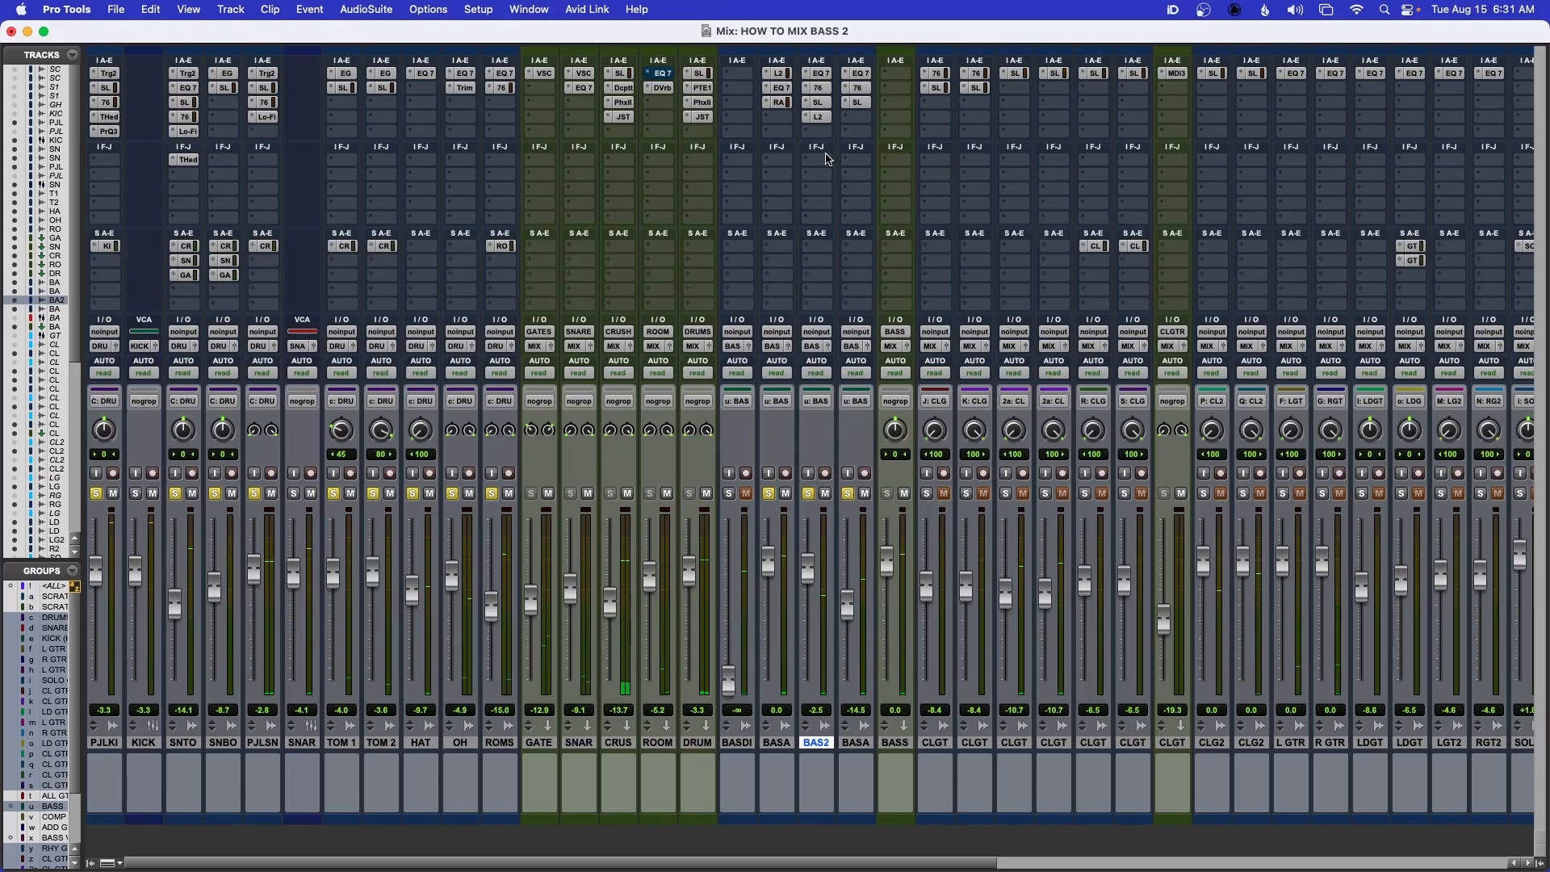
Copy the L2 limiter from BASS SANS 2 to the fourth slot of BASS AMP and open it
left_click_drag(822, 123, 856, 122)
left_click(858, 117)
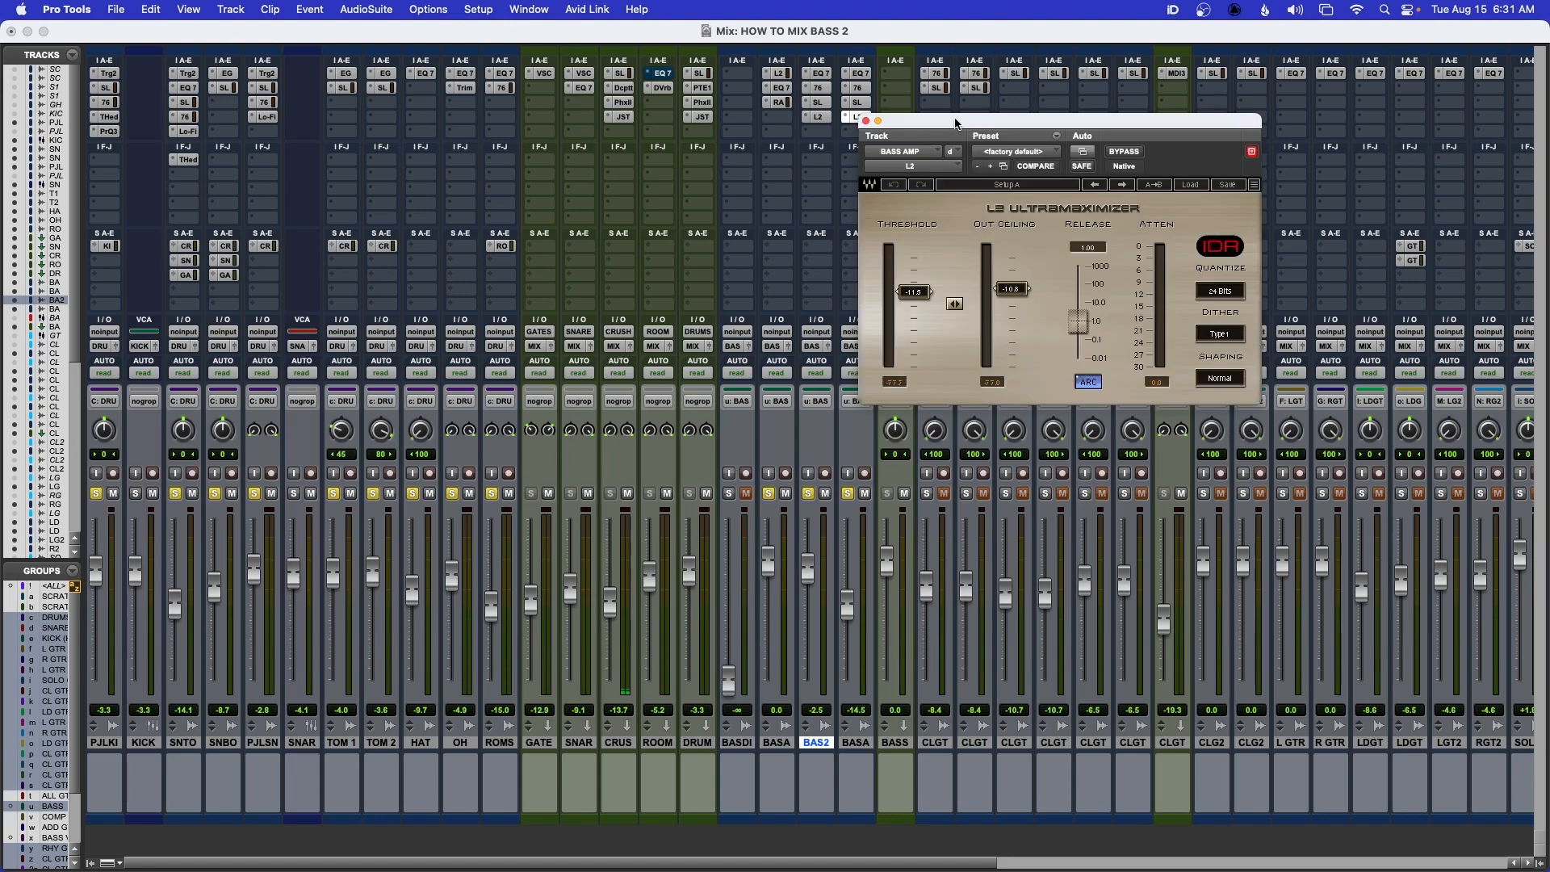
left_click_drag(957, 121, 895, 167)
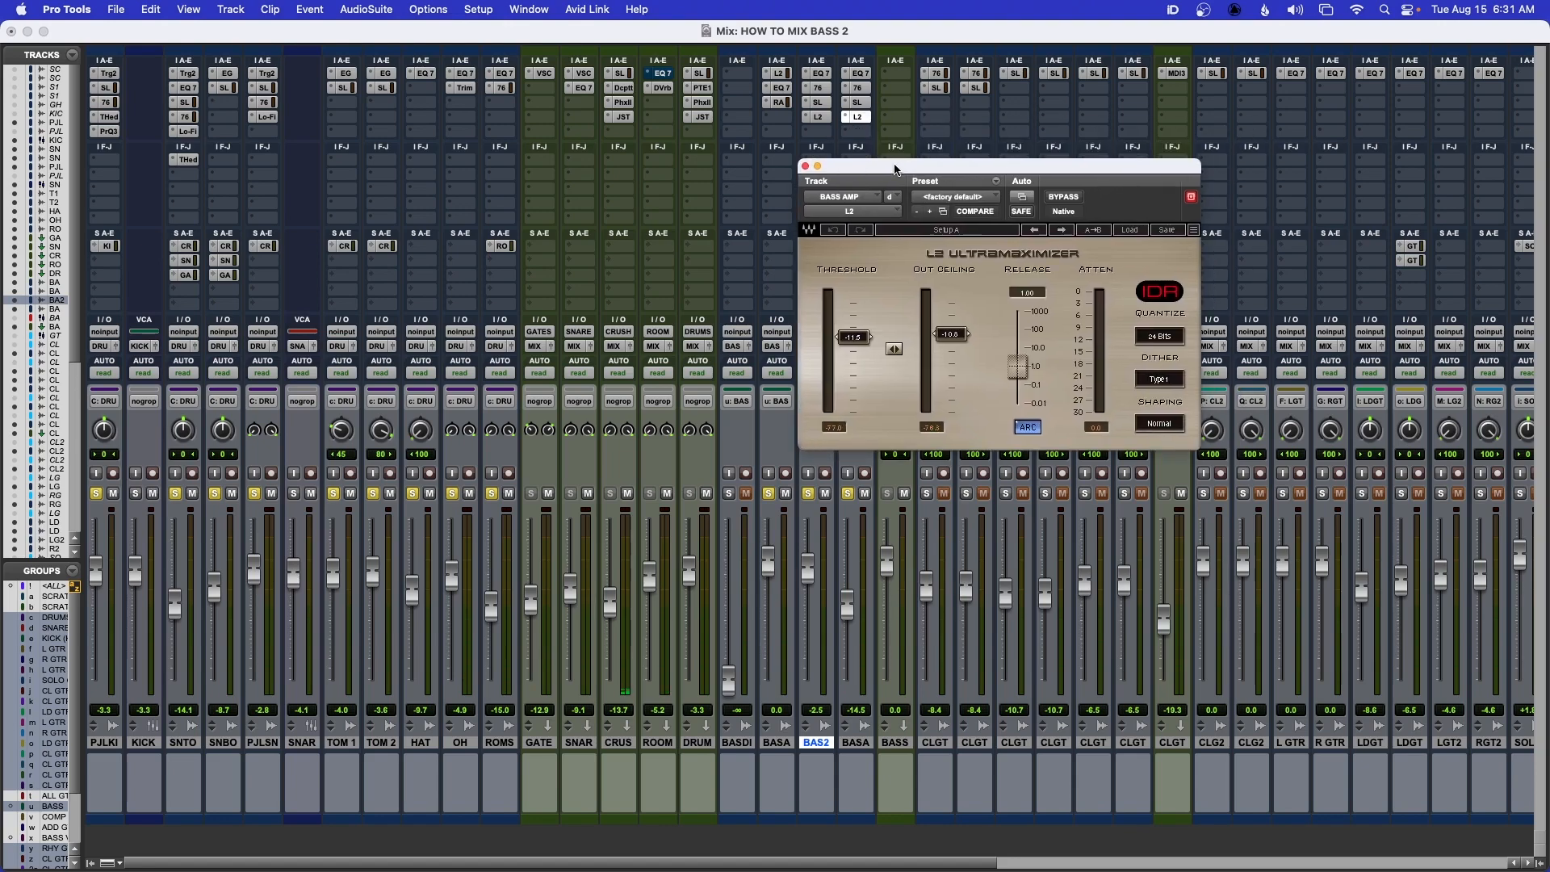
Set the L2 on BASS AMP to a threshold of about -11.8 and an out ceiling of -11.0, and close it
key("super+equal")
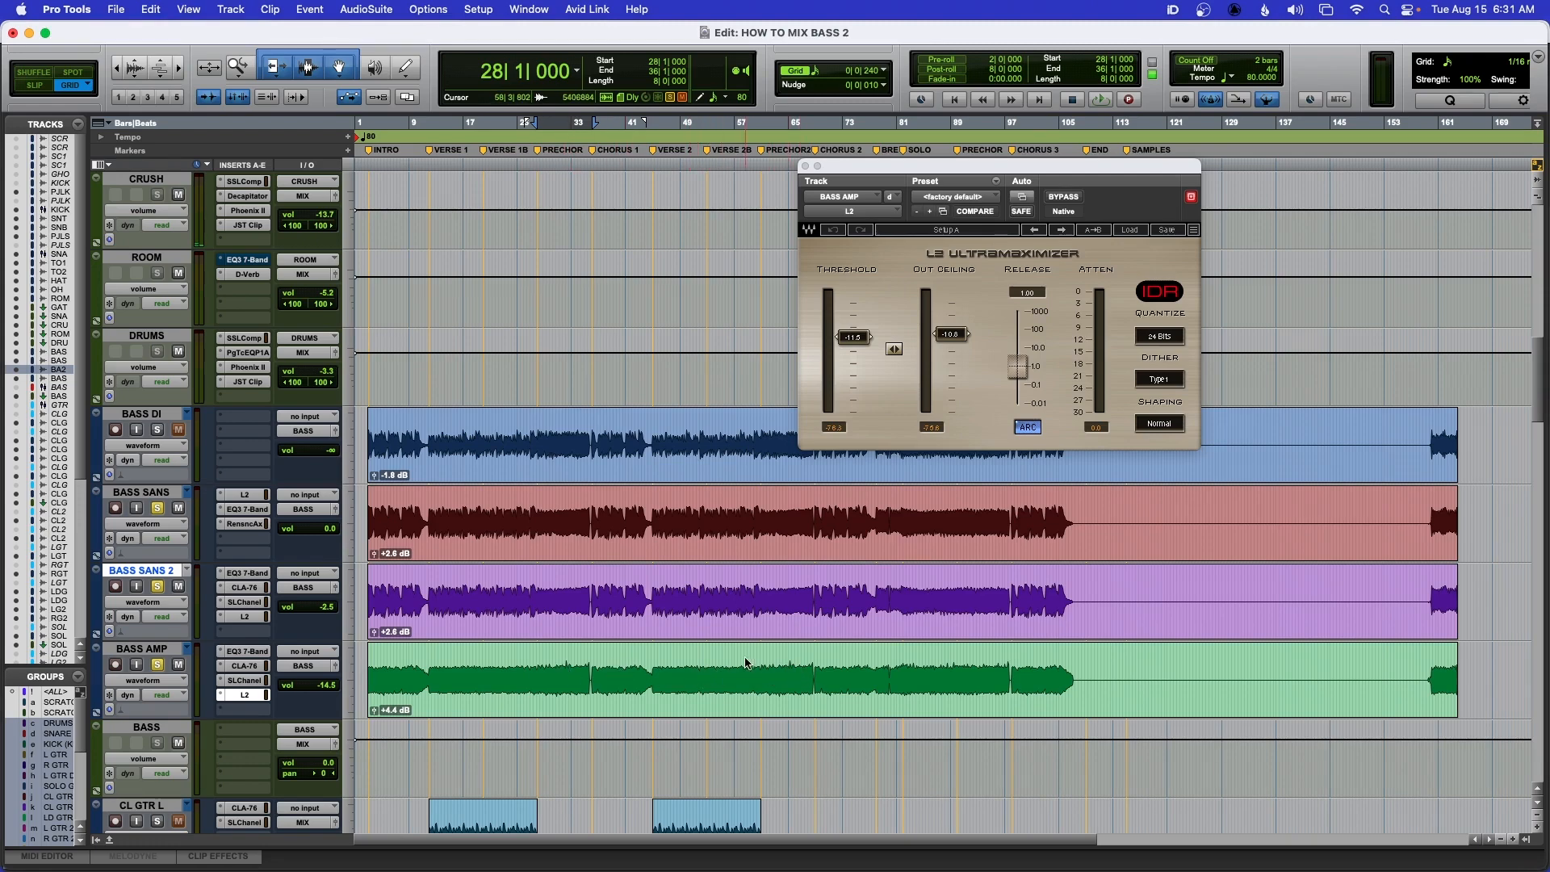
key("super+equal")
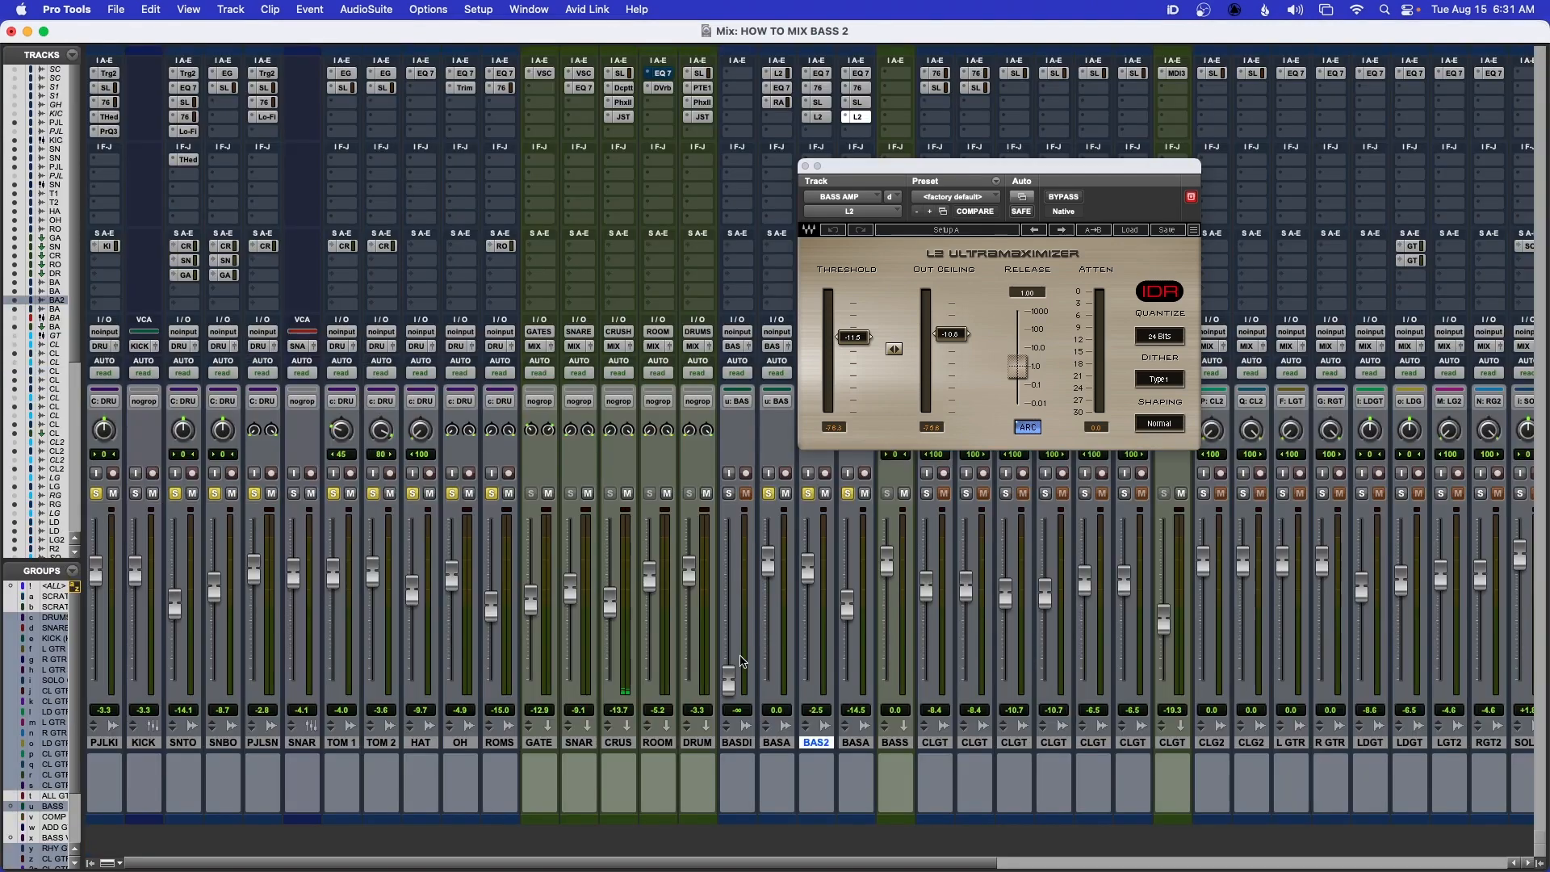
left_click(893, 350, "alt")
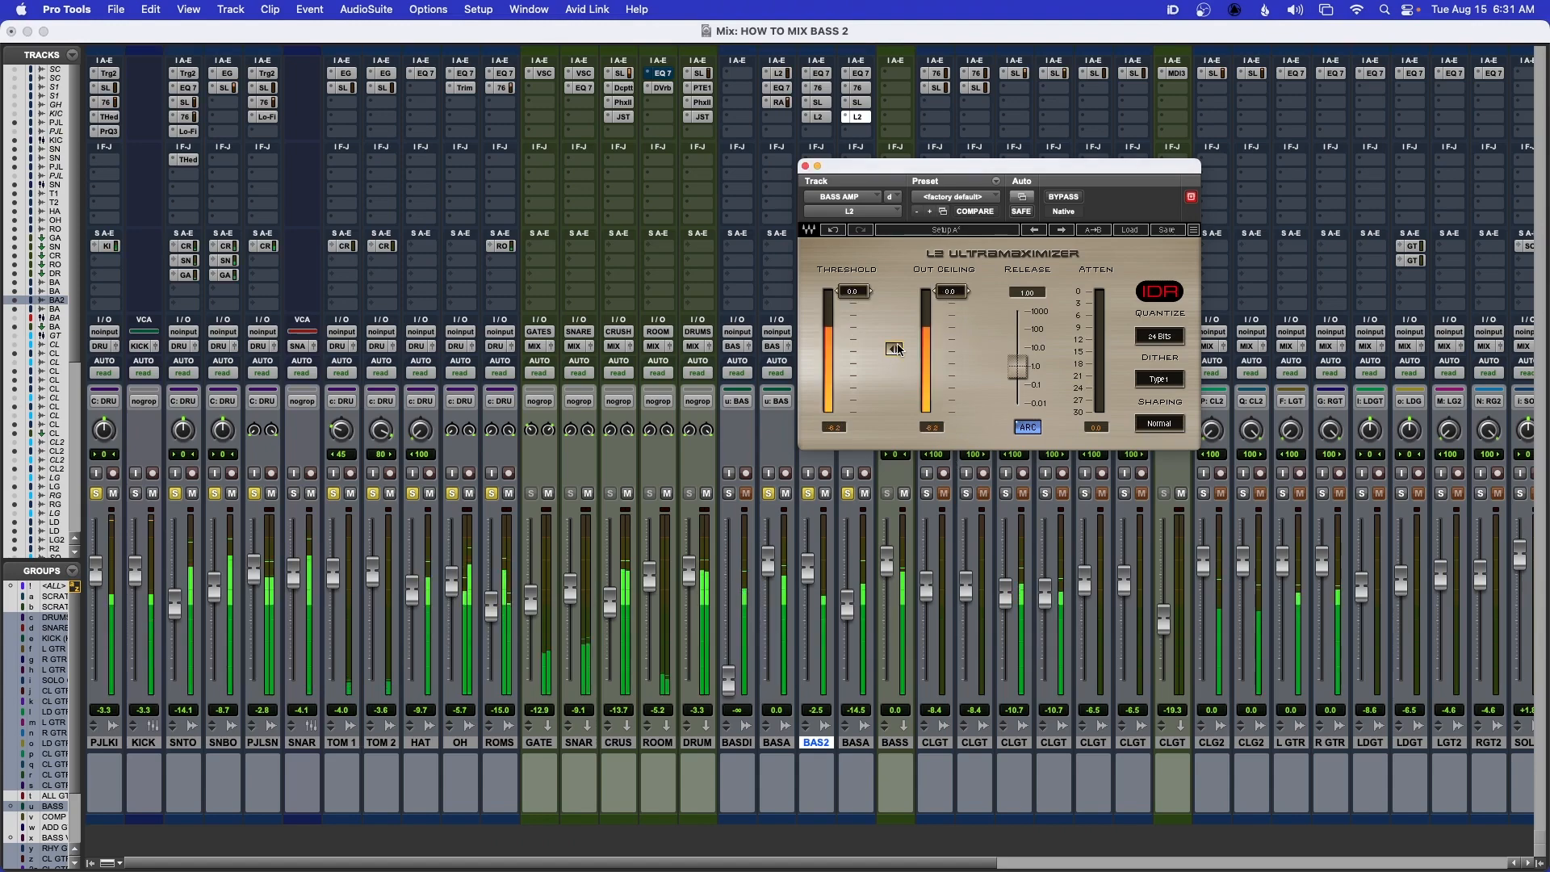
left_click_drag(894, 354, 894, 393)
left_click_drag(856, 331, 904, 355)
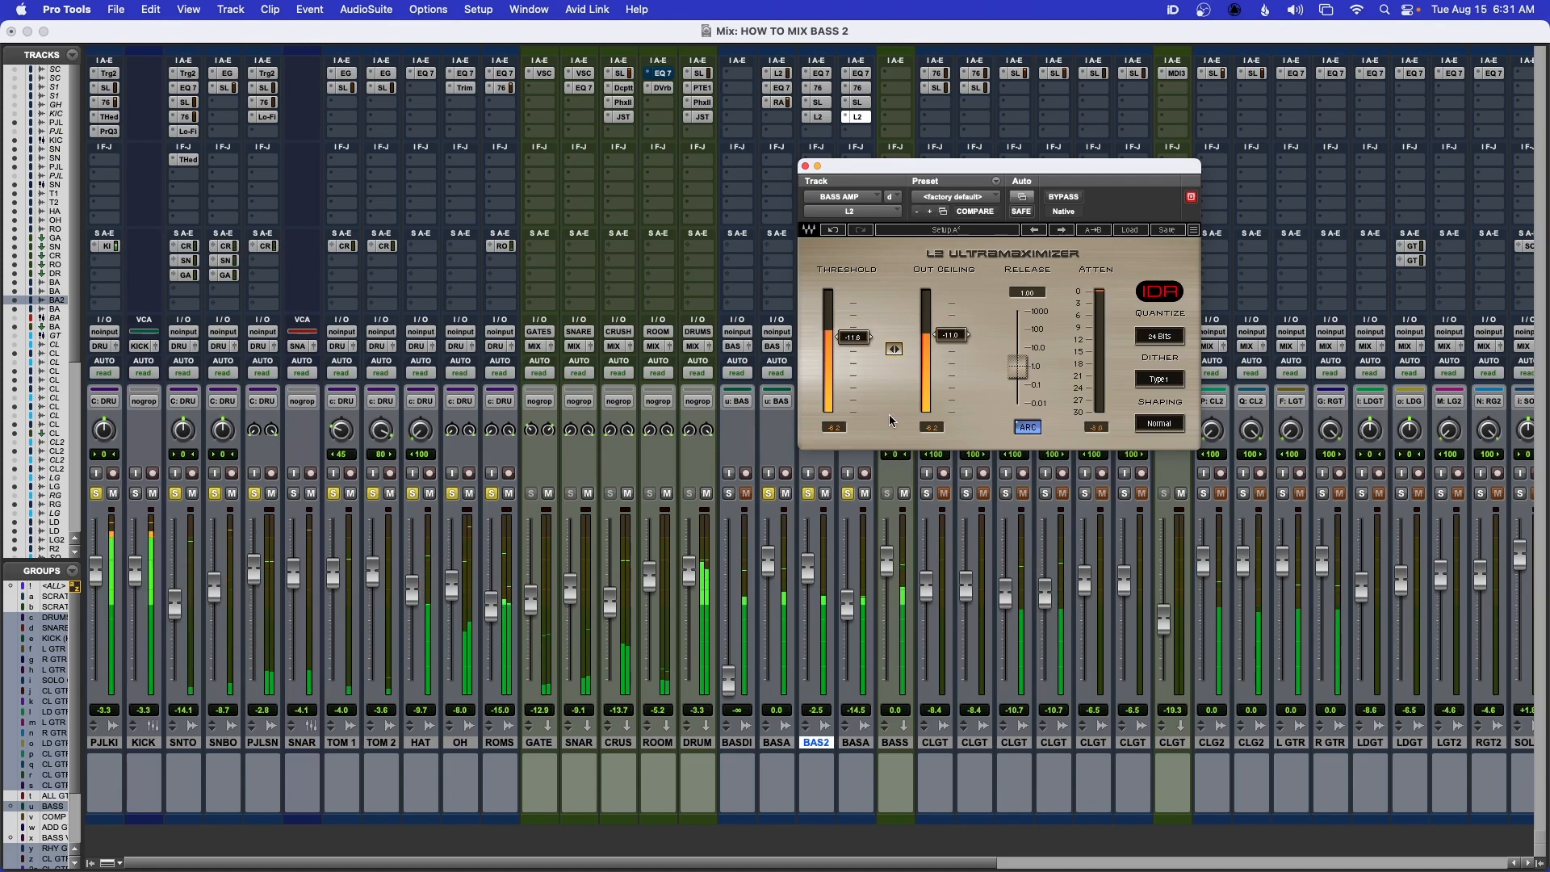
left_click(805, 166)
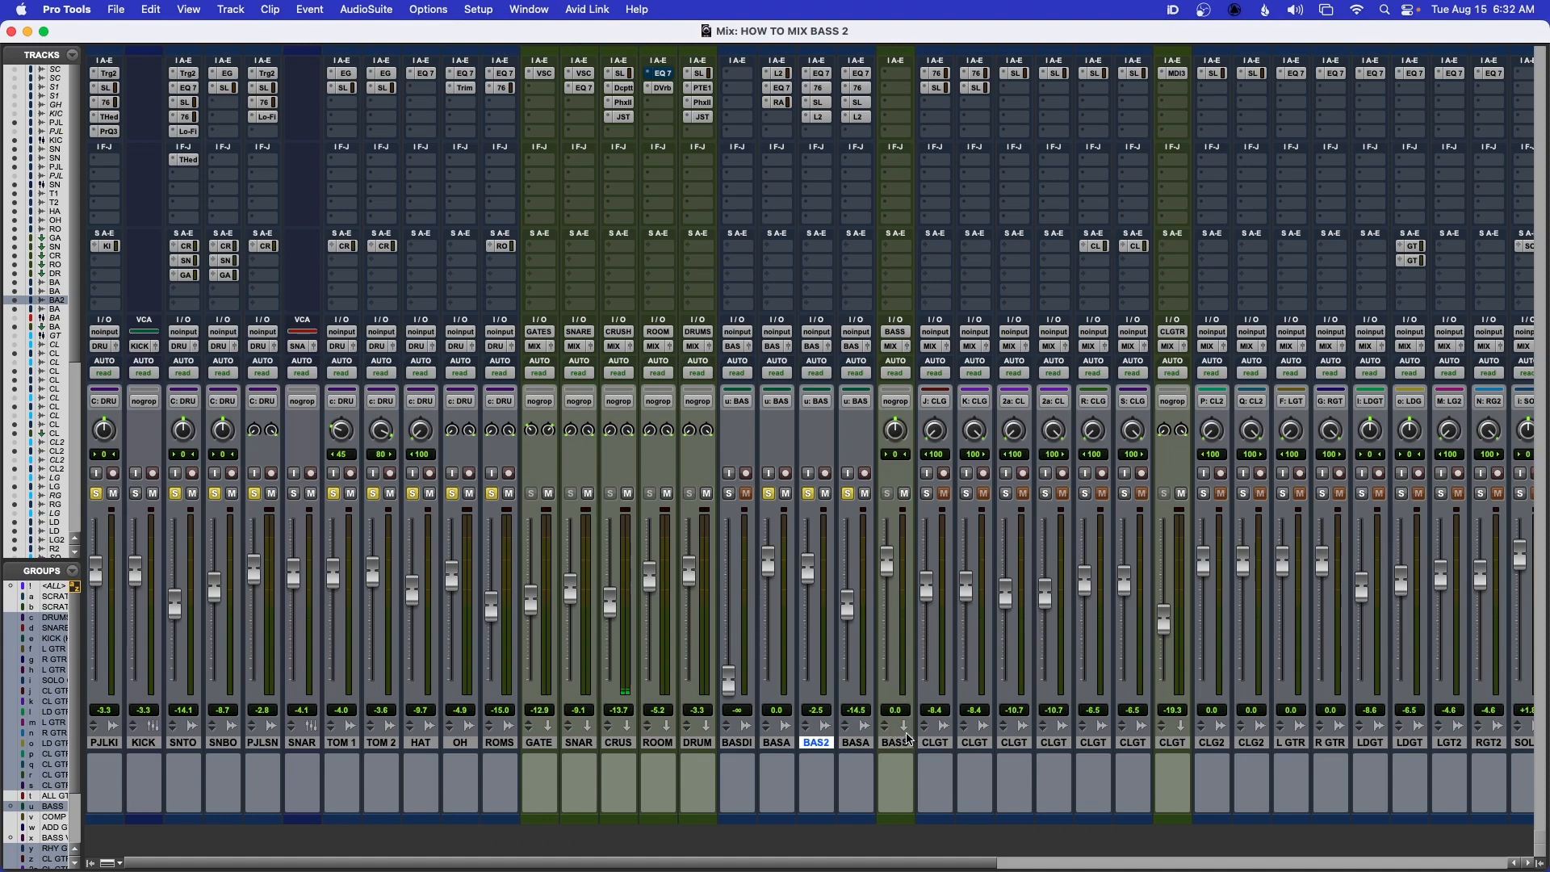
Select the BASS bus track and insert the Waves RBass plug-in in its first slot
left_click(886, 745)
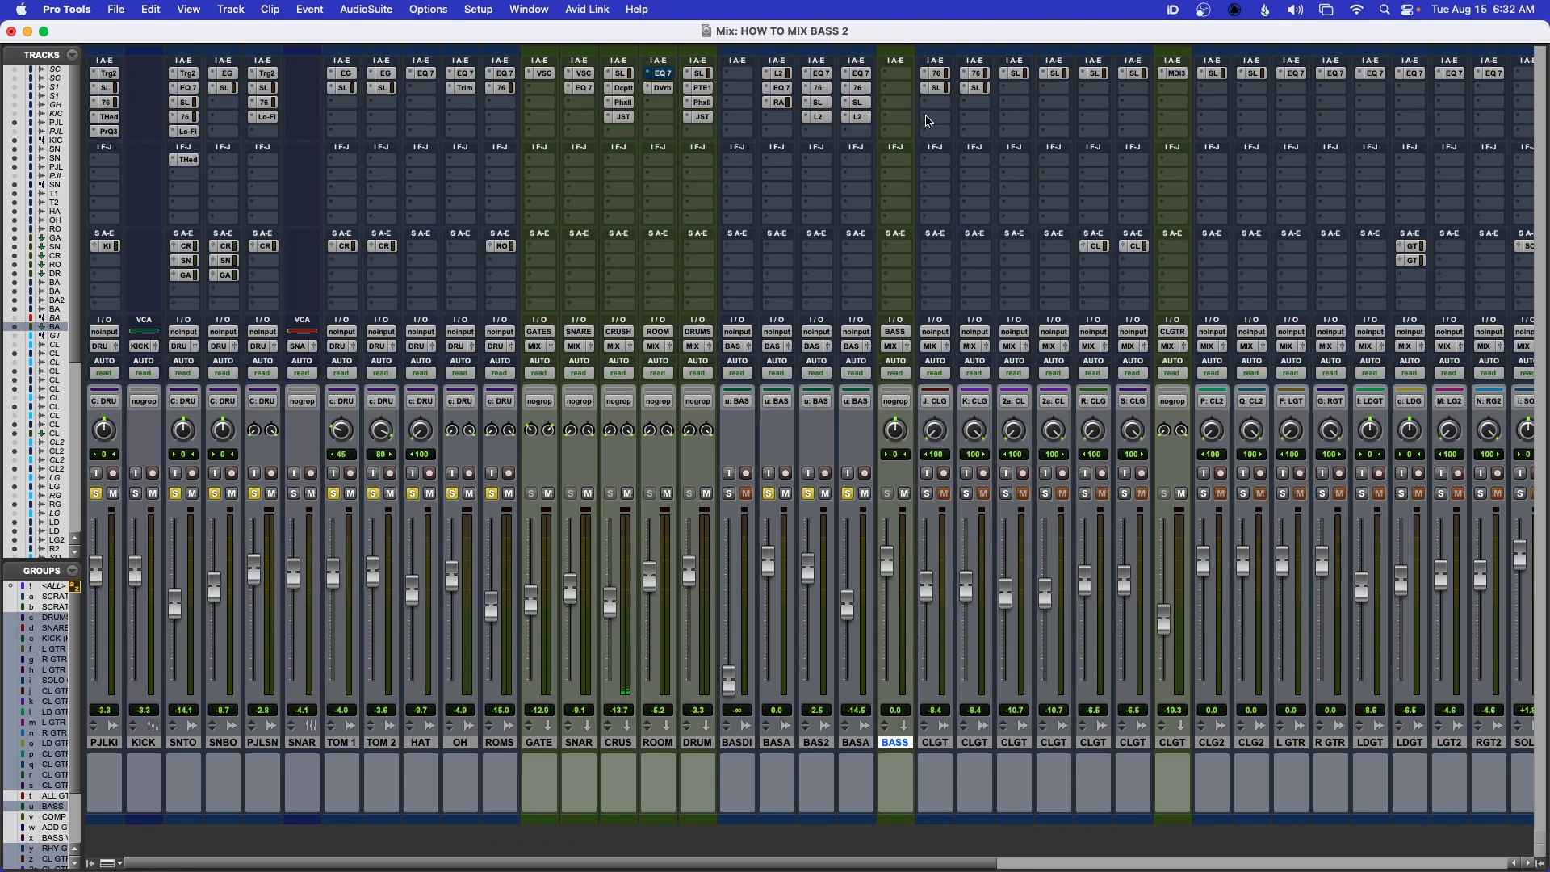
left_click(903, 78)
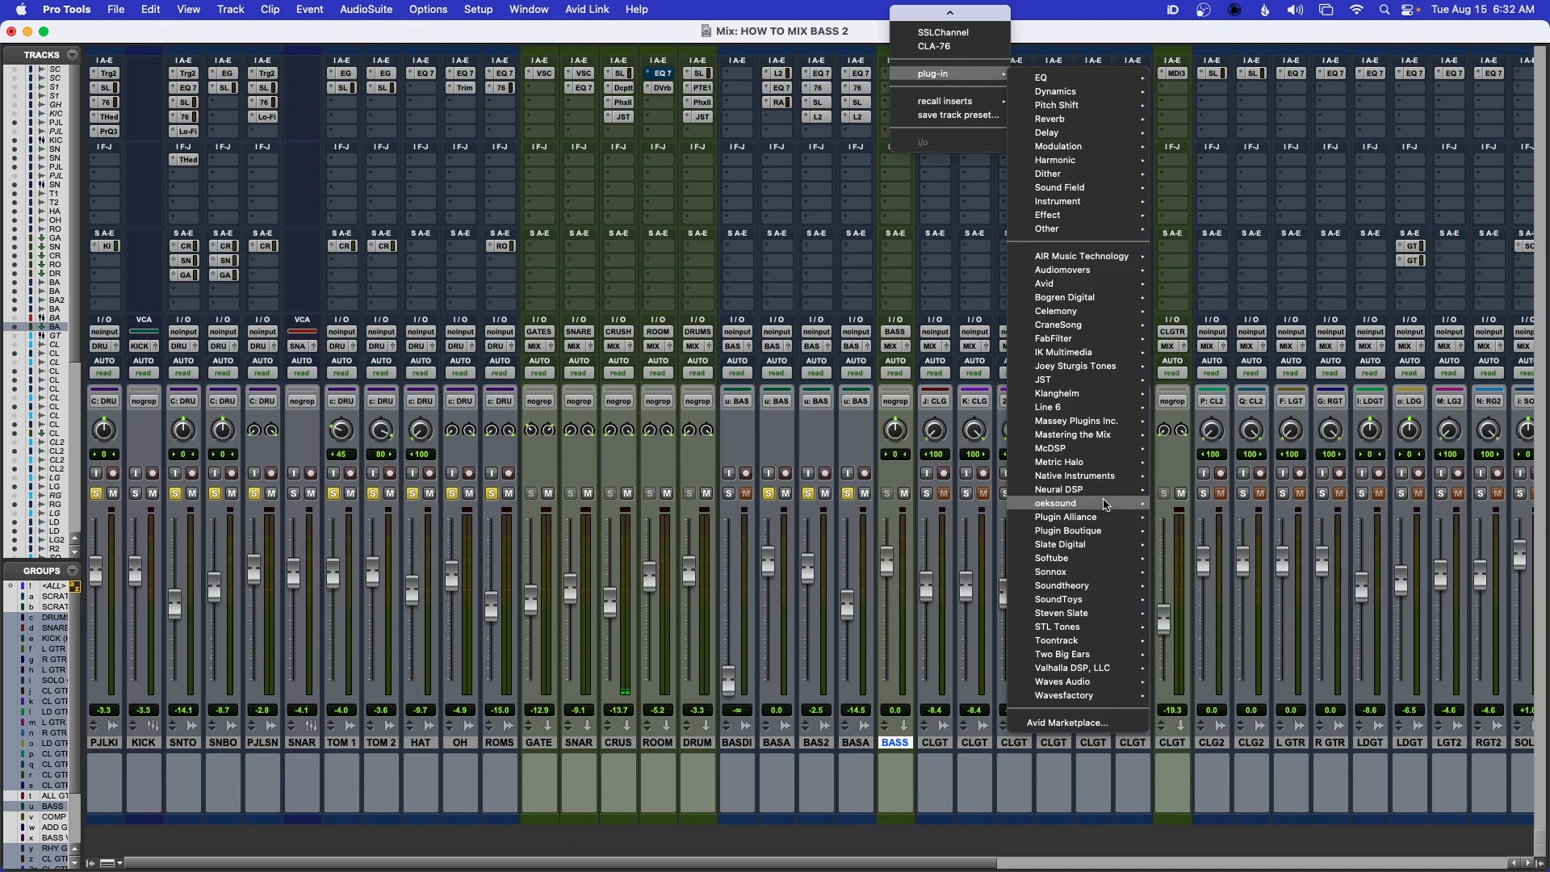
left_click(1050, 668)
left_click_drag(959, 167, 896, 168)
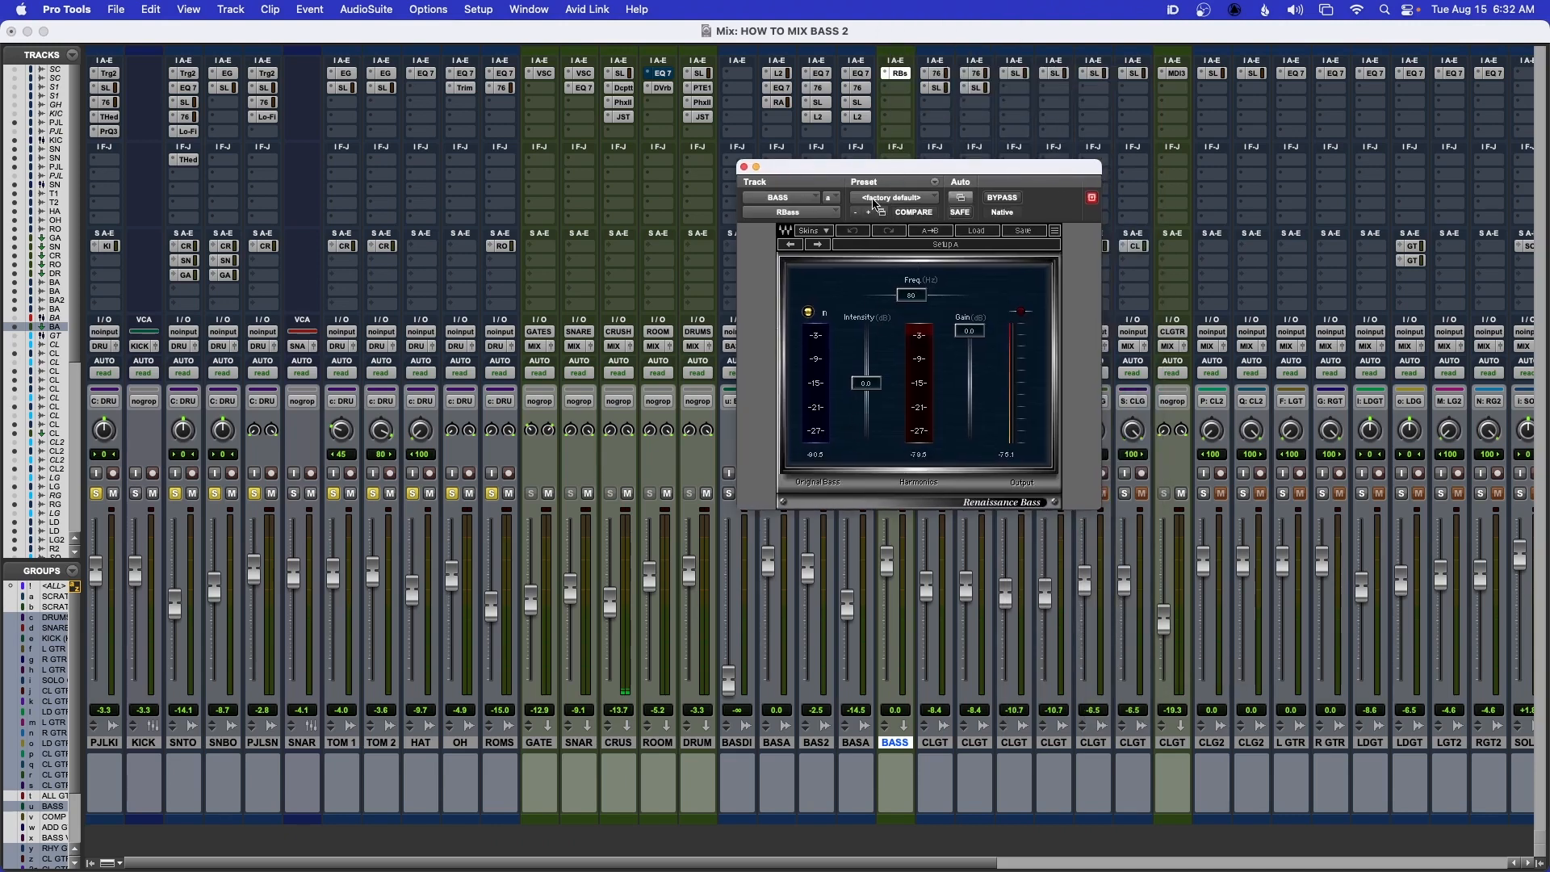
left_click_drag(887, 168, 879, 206)
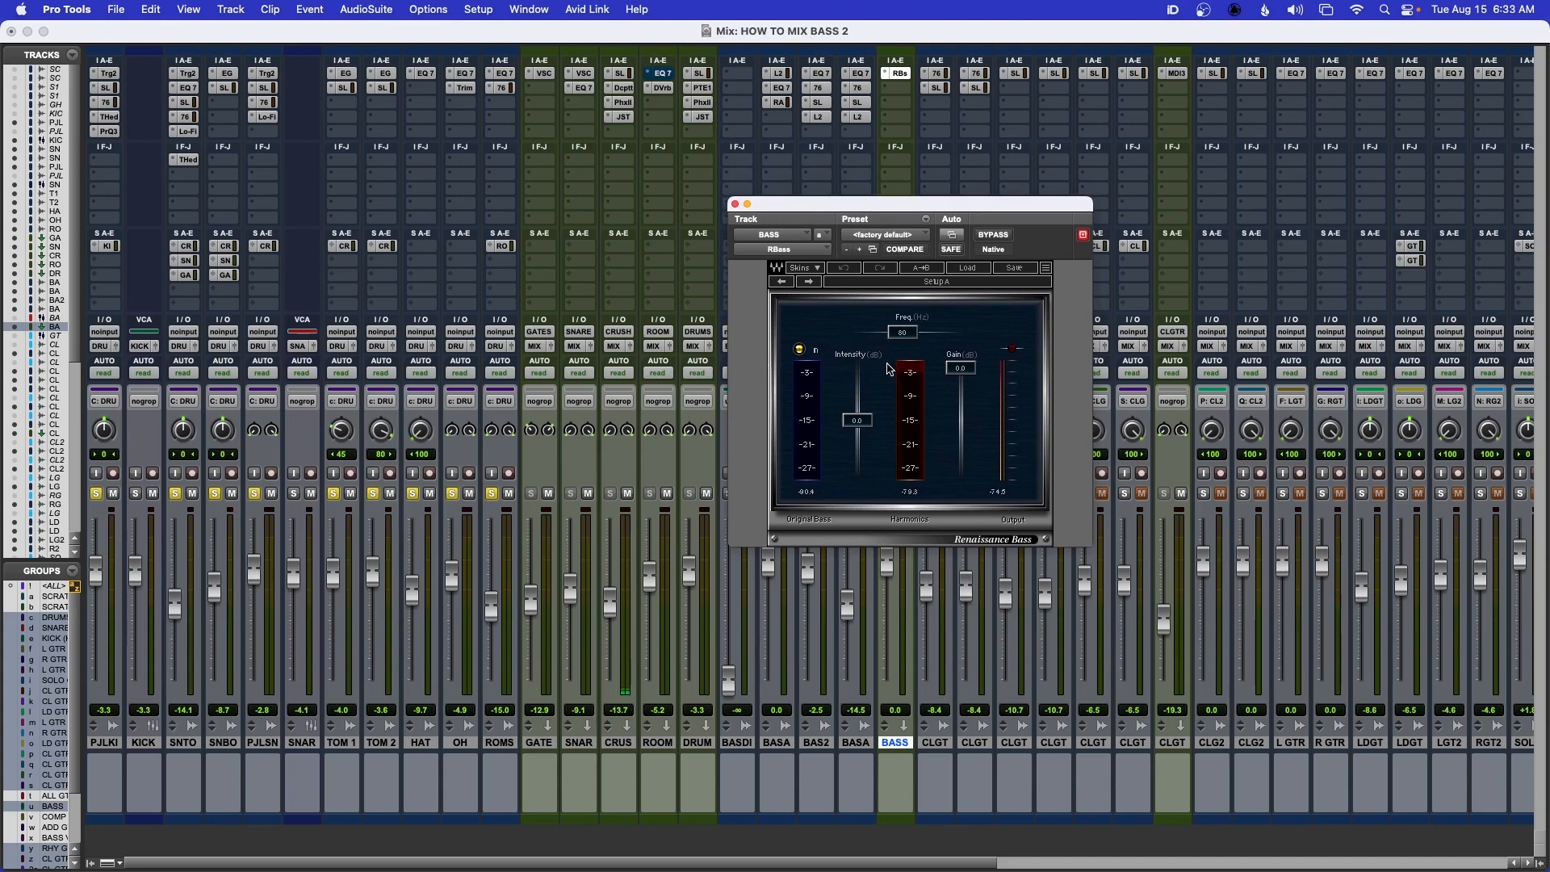
Set RBass on the BASS bus to an intensity of about -10.7 dB and a gain of about -1.3 dB, comparing against bypass
mouse_move(857, 422)
left_mouse_down()
mouse_move(857, 473)
mouse_move(858, 448)
left_mouse_up()
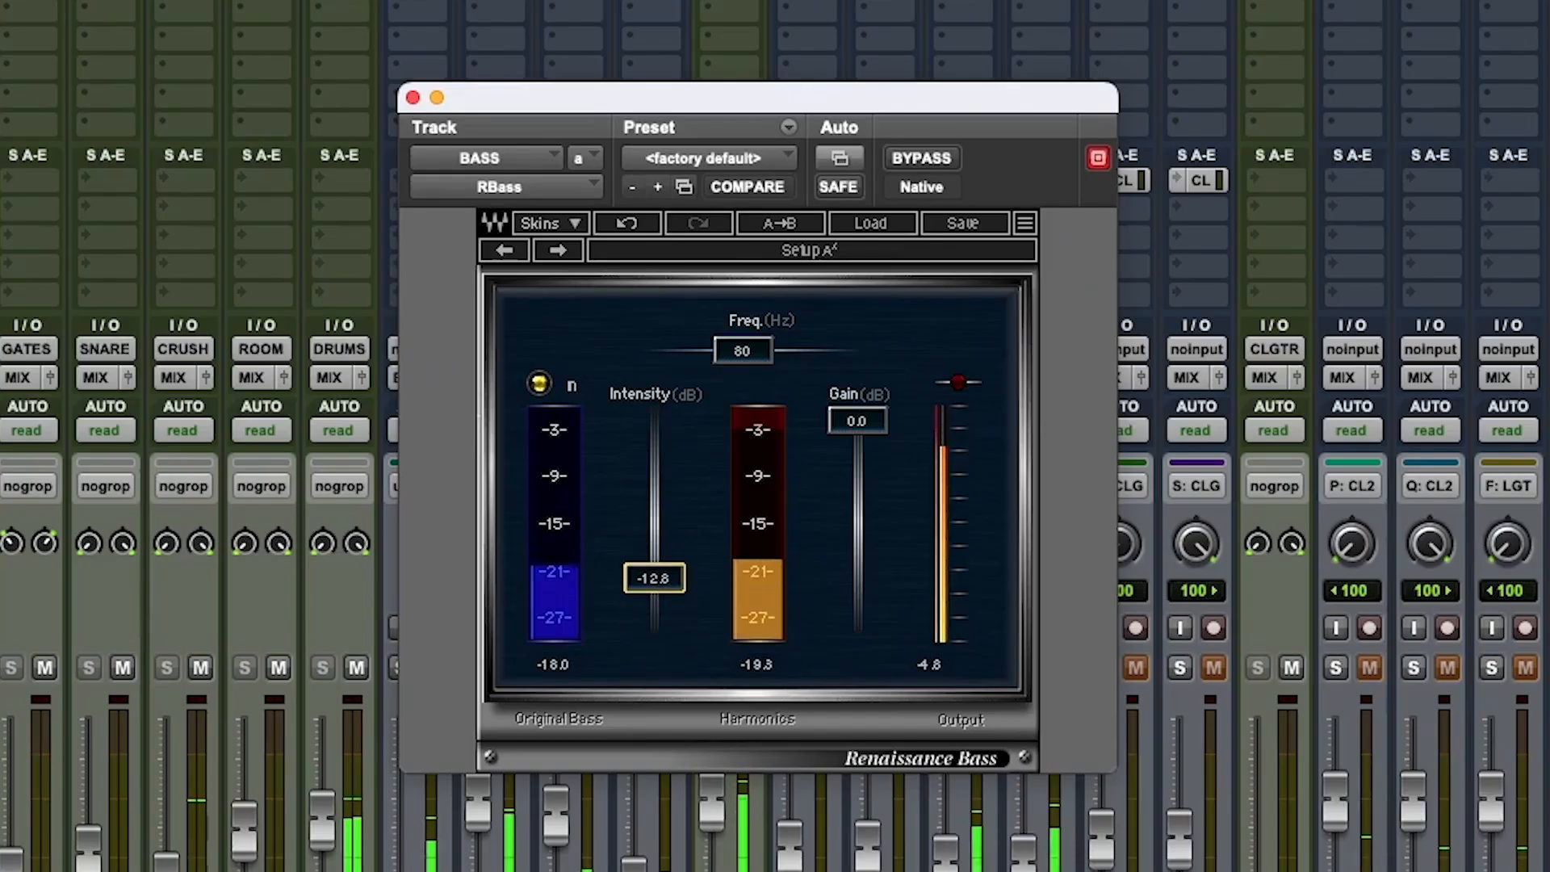
left_click_drag(655, 578, 655, 570)
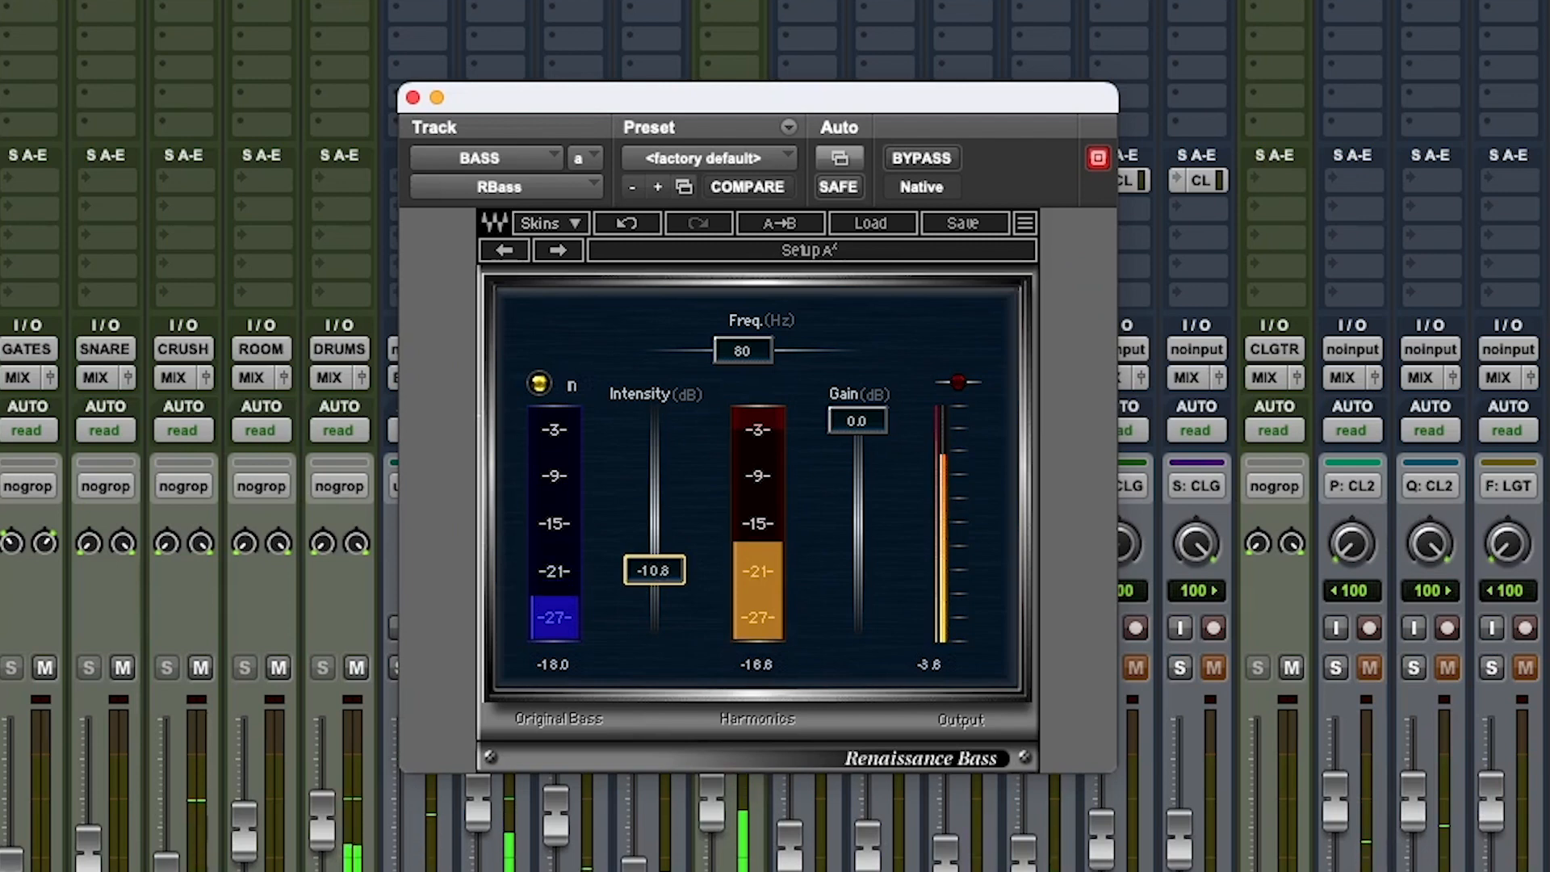
left_click(921, 158)
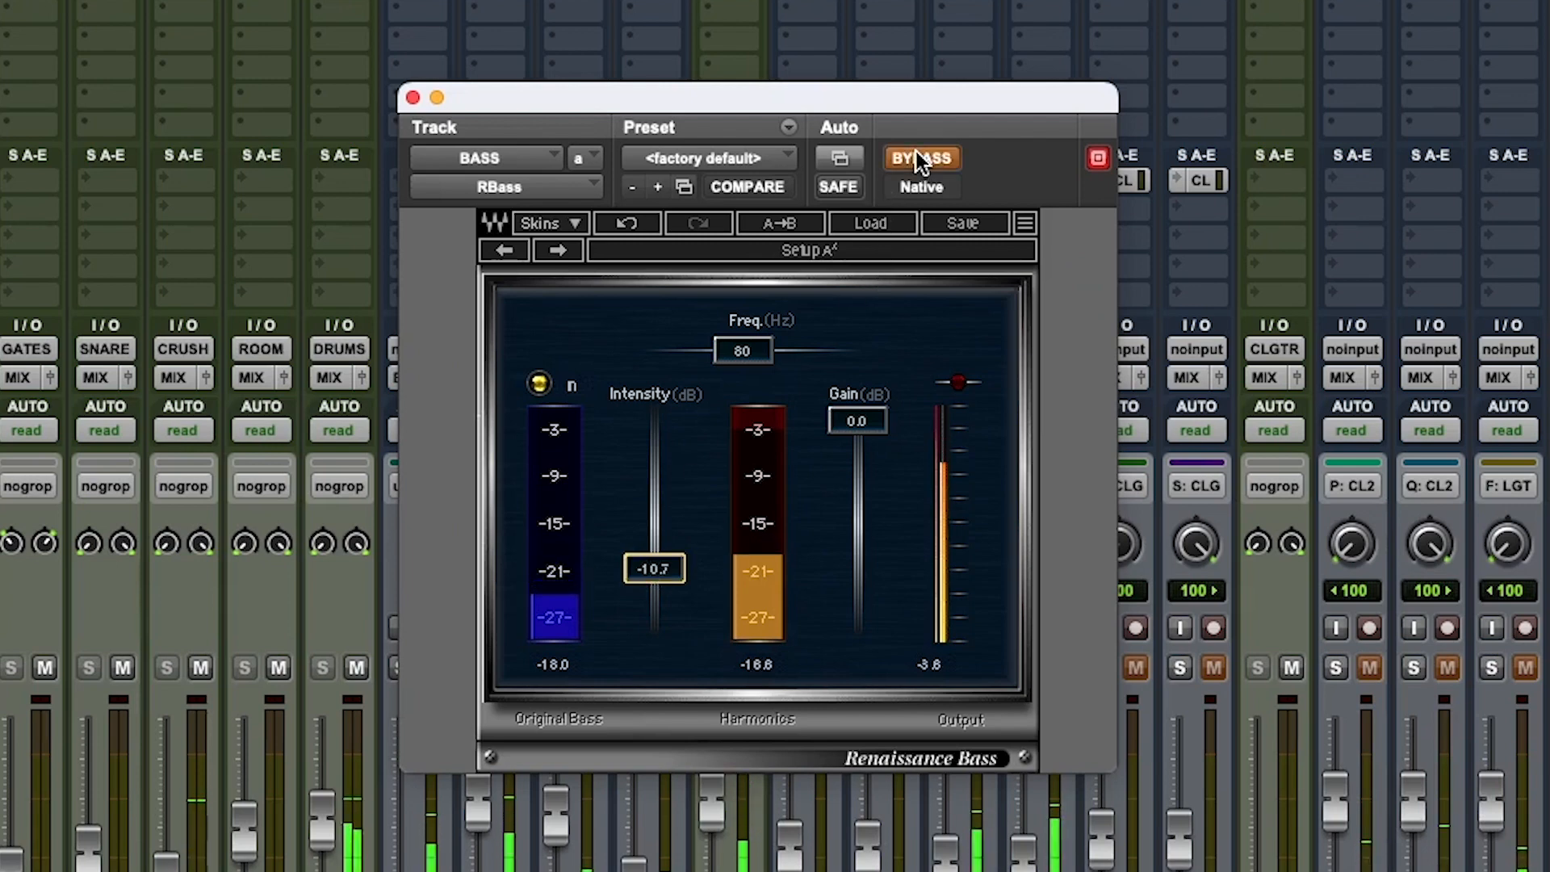
left_click(920, 158)
left_click_drag(854, 420, 855, 429)
left_click(937, 161)
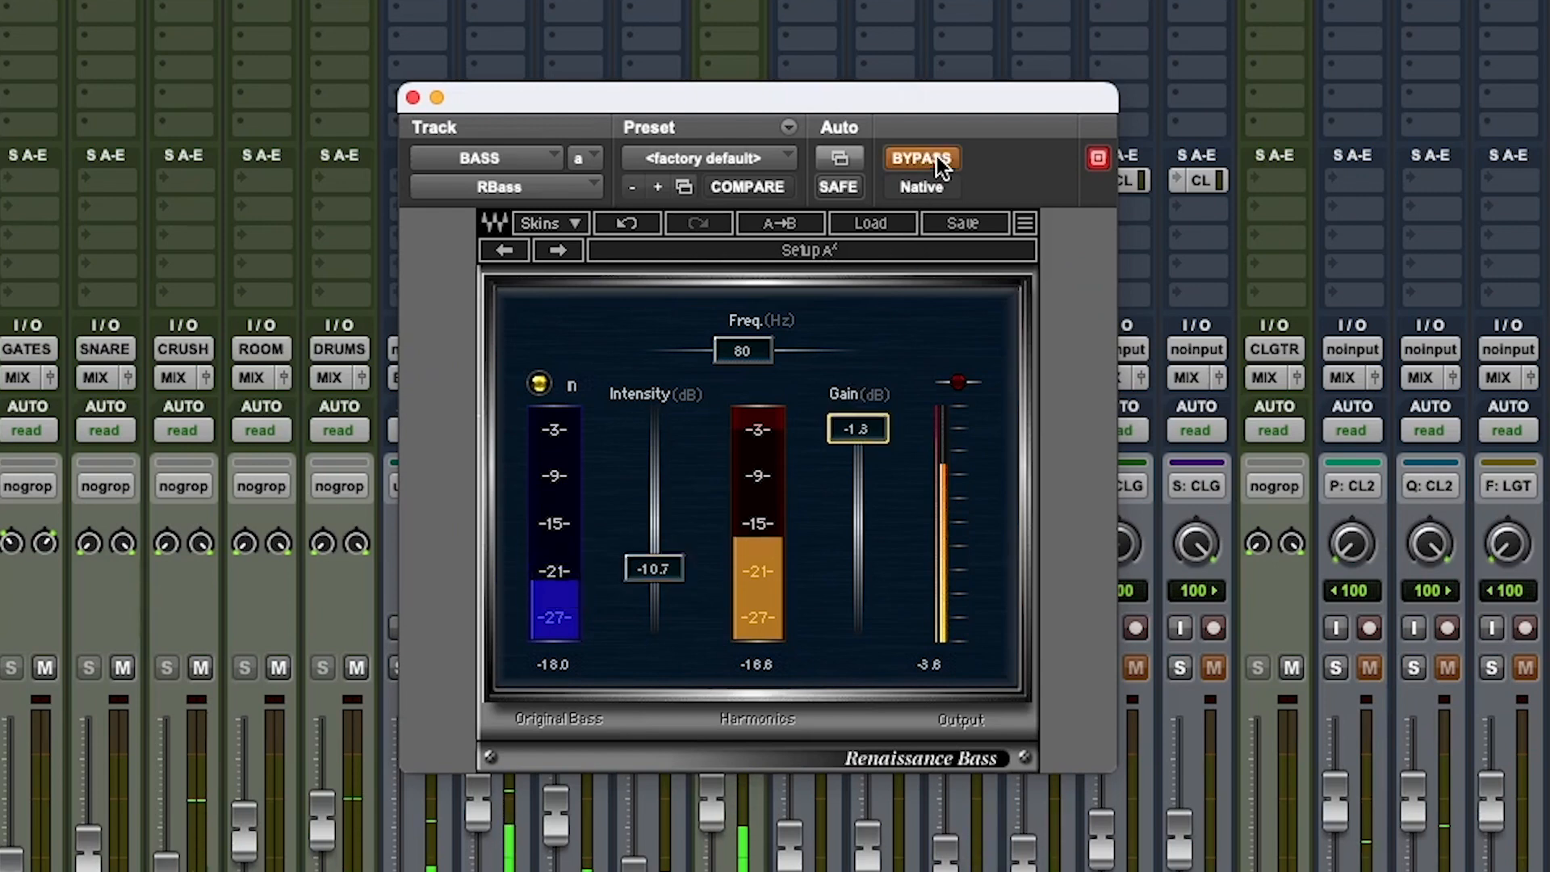
left_click(940, 162)
Compare the mix with RBass bypassed and active on the BASS bus, and close the plug-in
left_click_drag(893, 95, 1147, 66)
left_click(1171, 129)
left_click(1171, 129)
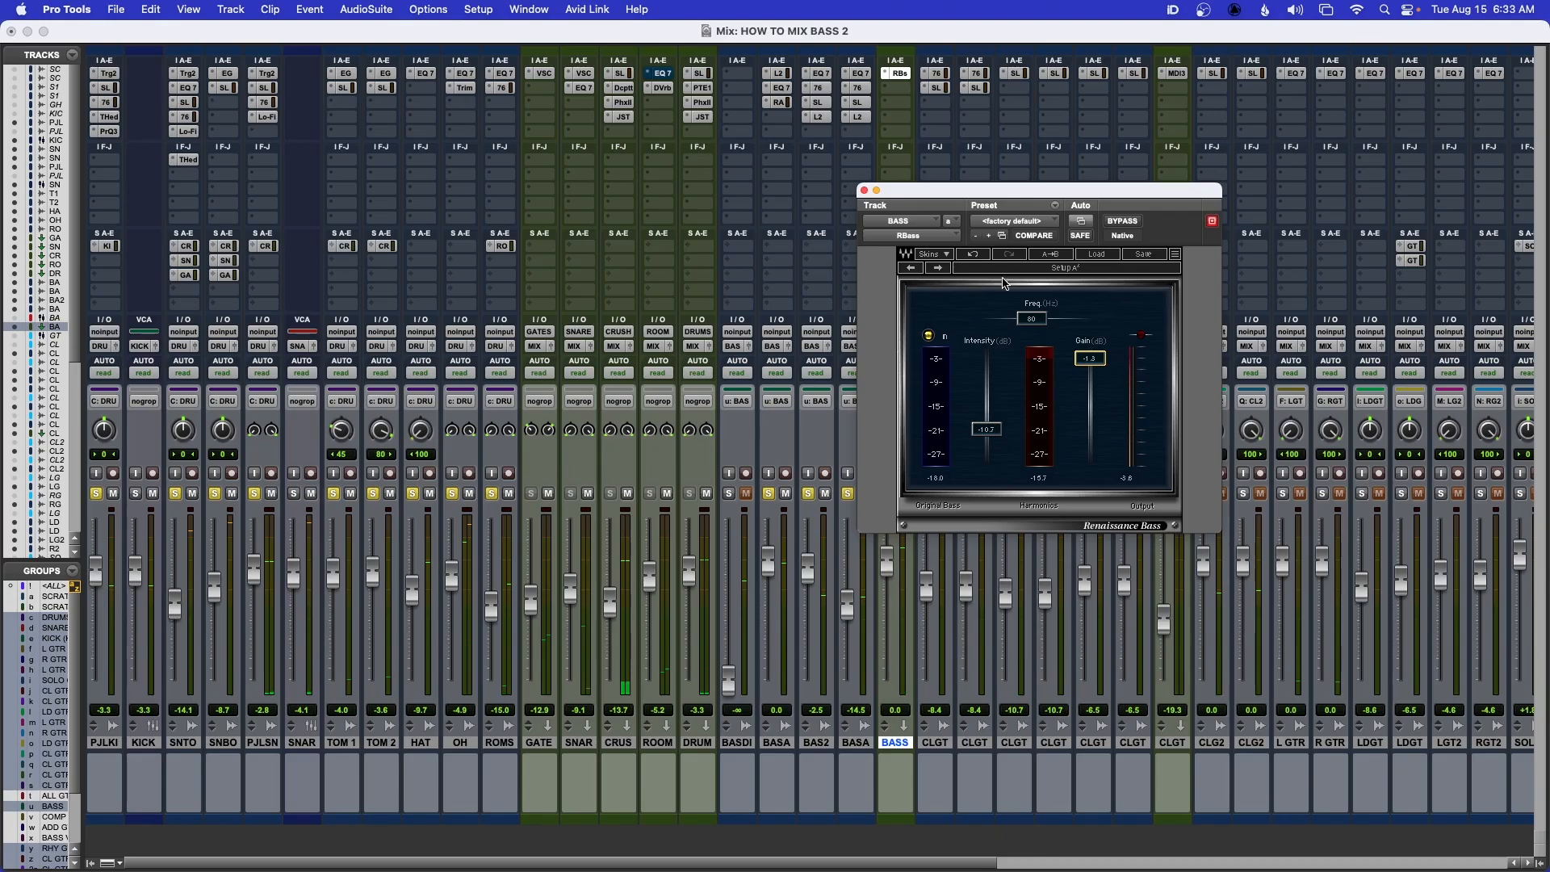
left_click(1120, 221)
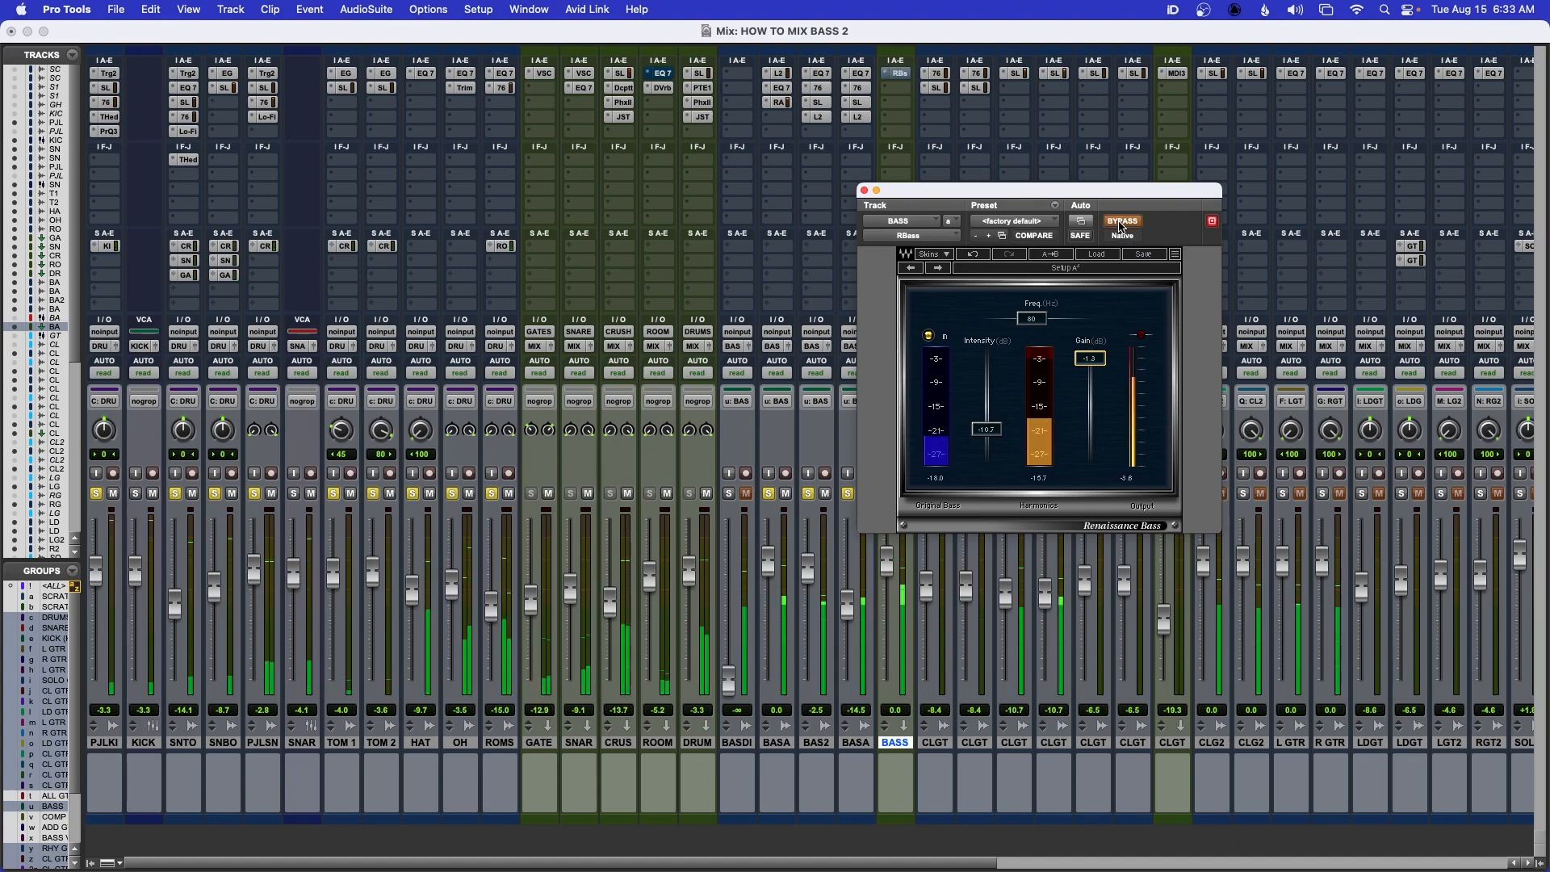
left_click(1121, 221)
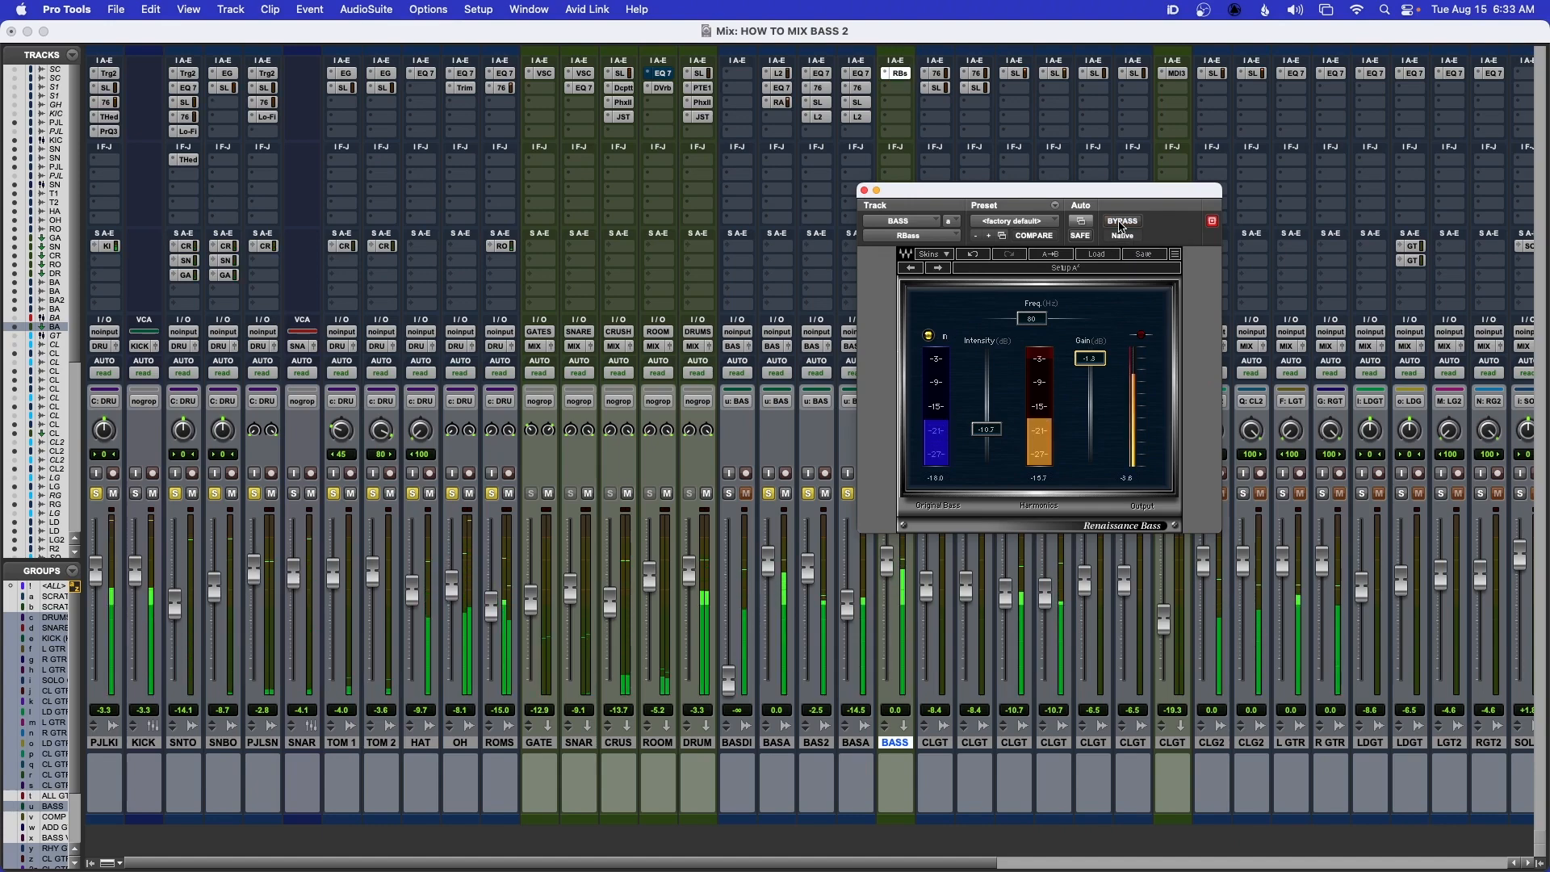
left_click(898, 74)
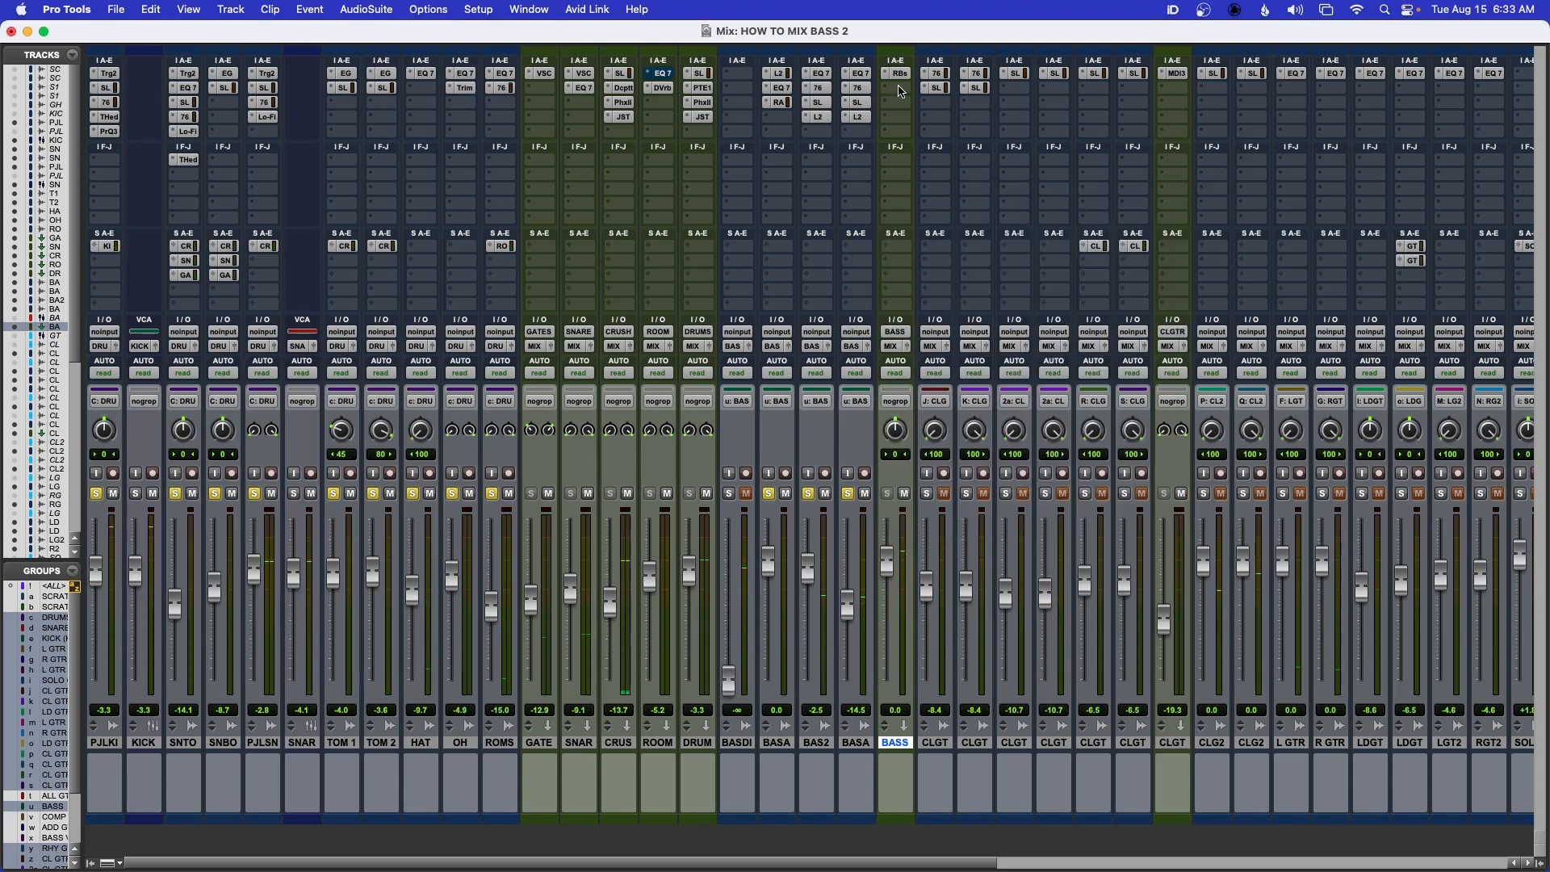
Insert CraneSong Phoenix II in the BASS bus's second slot, set its type to Iridescent, audition it during playback, and close it
left_click(900, 88)
mouse_move(936, 88)
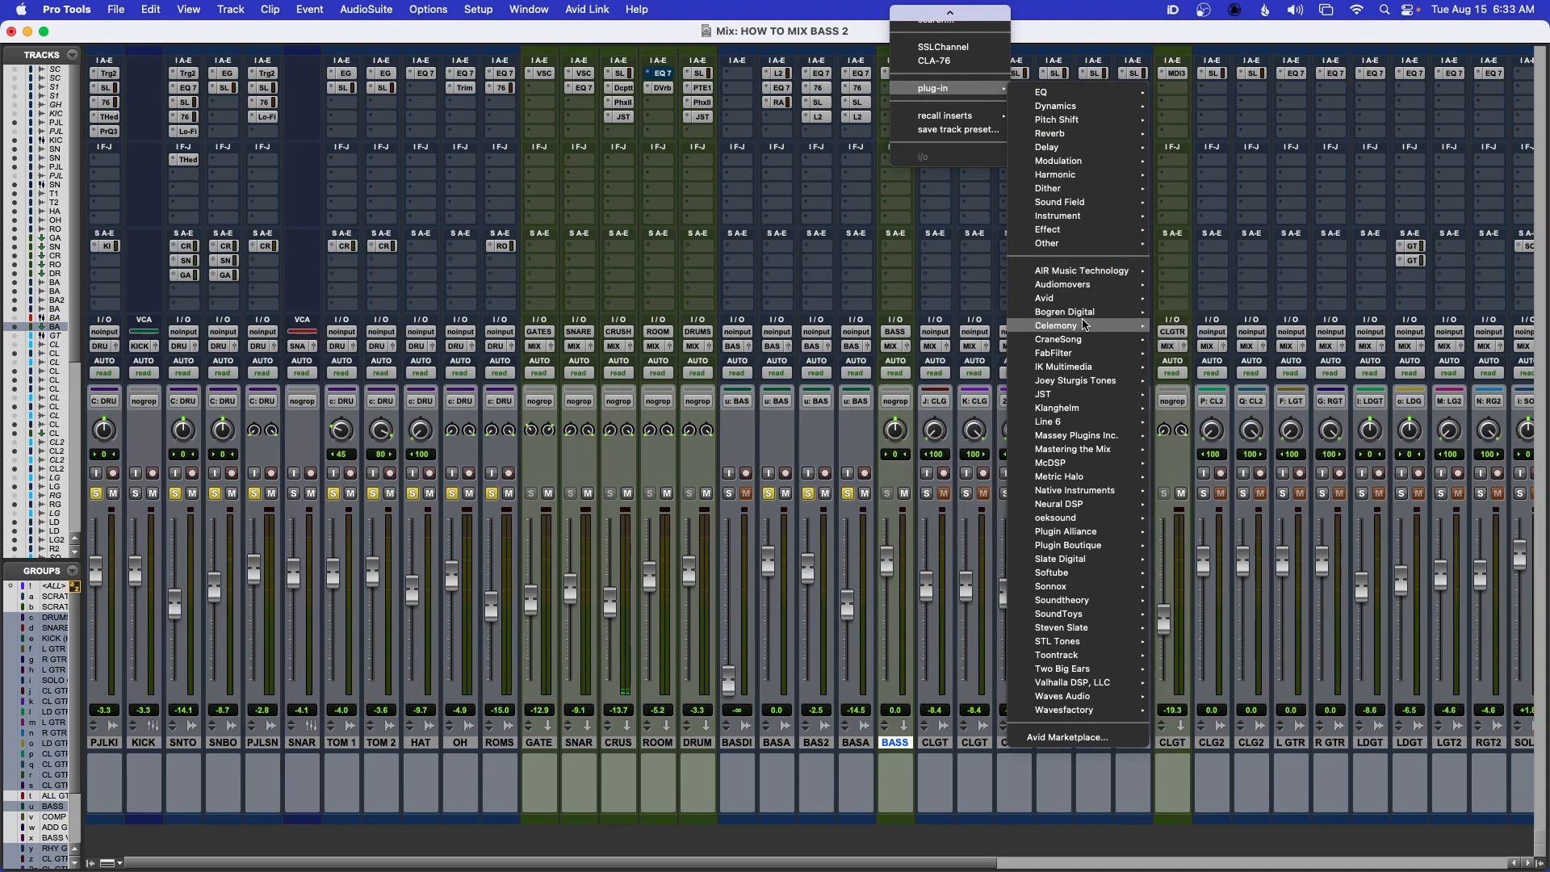
mouse_move(1085, 340)
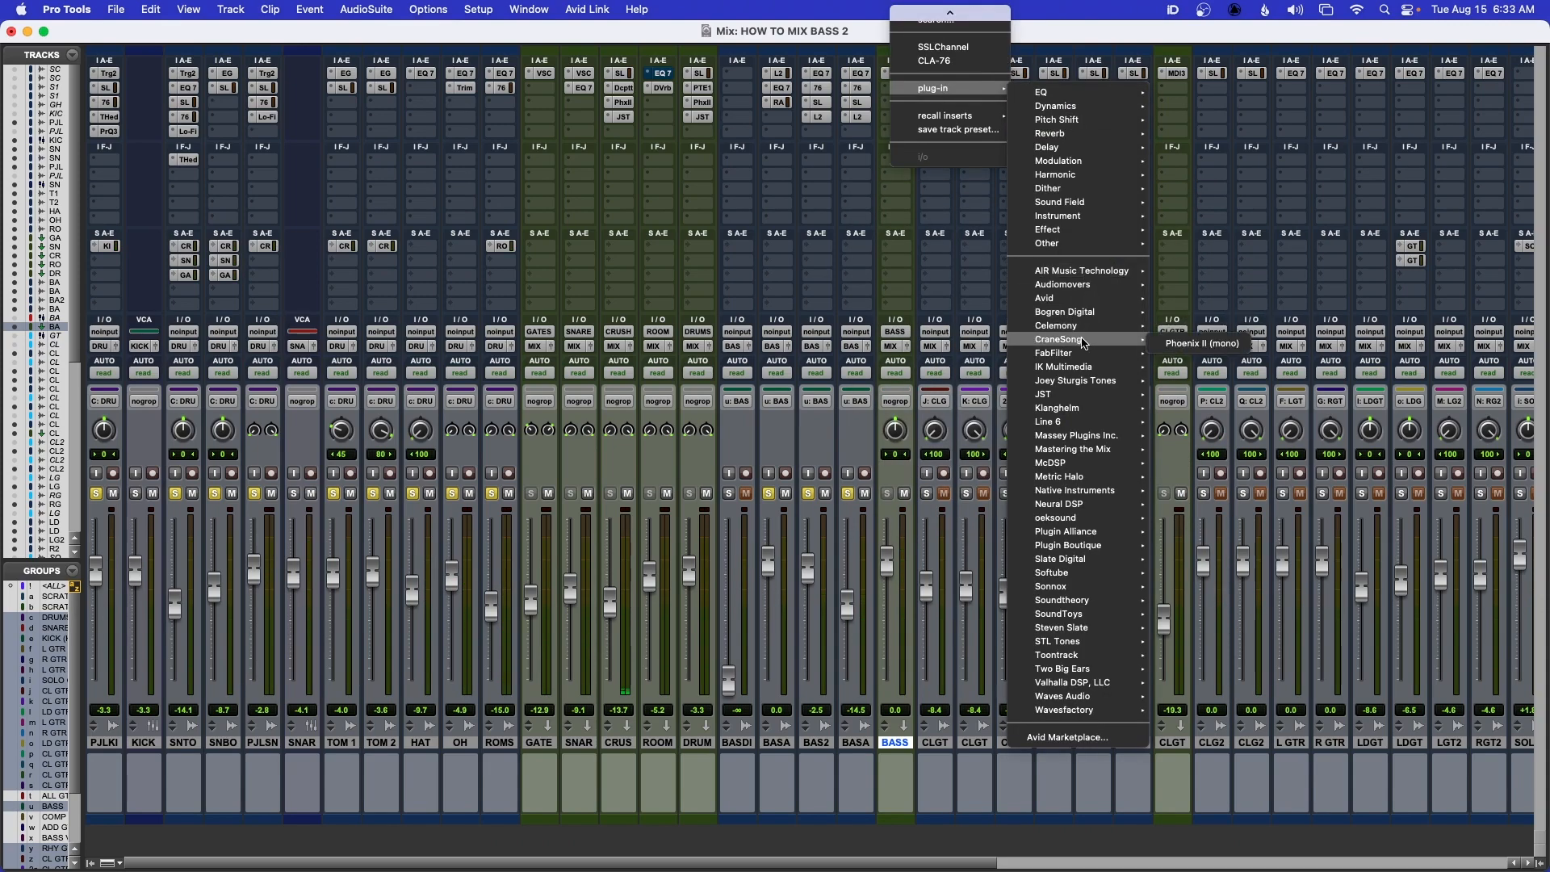
left_click(1196, 347)
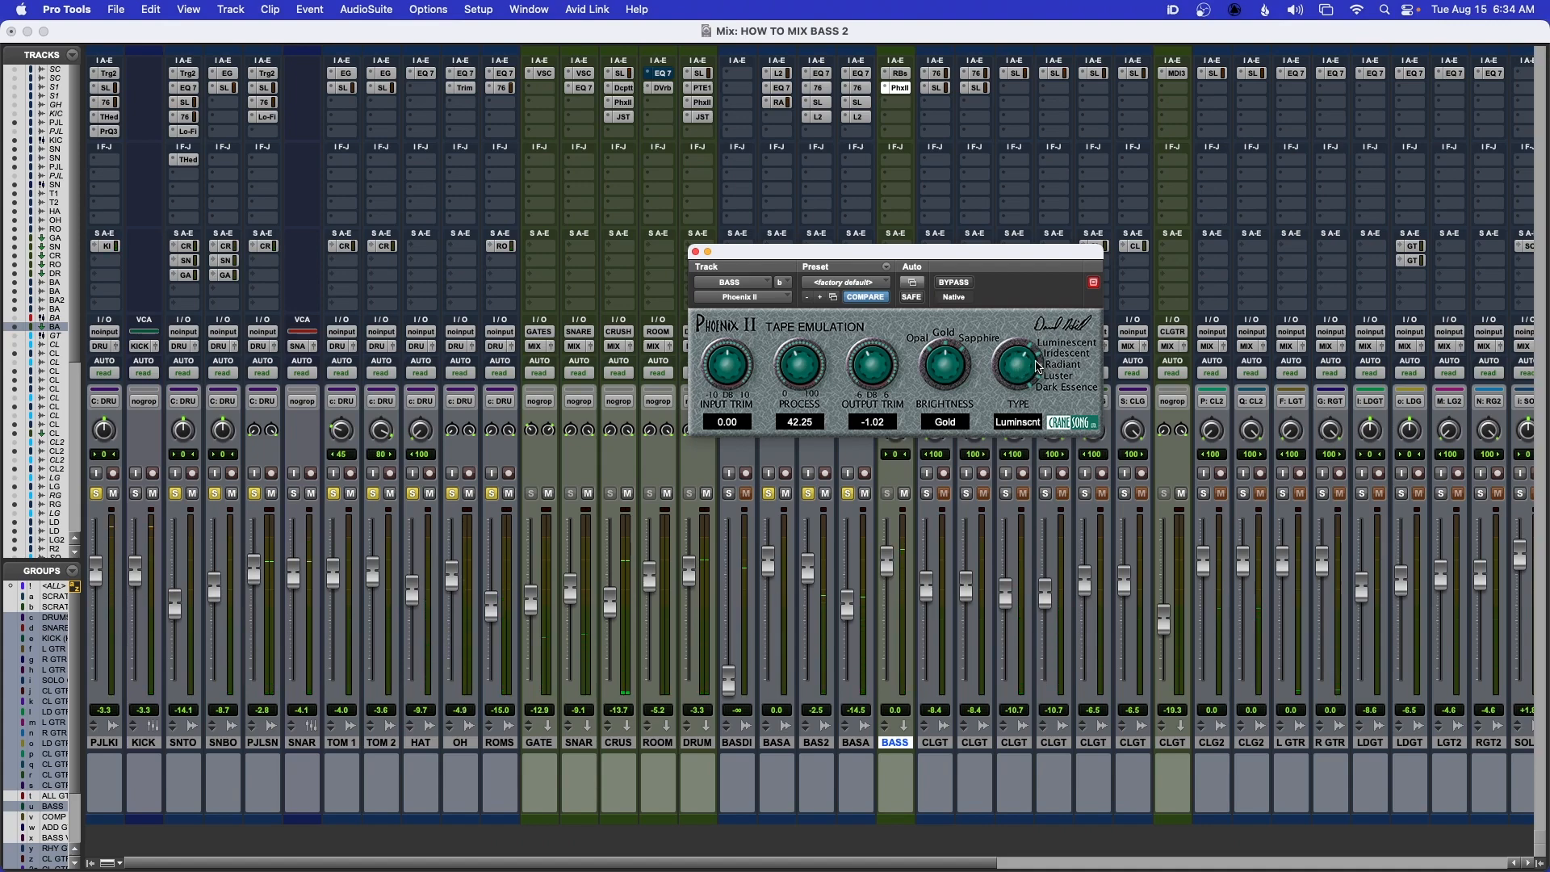
left_click_drag(1037, 368, 1038, 355)
key("space")
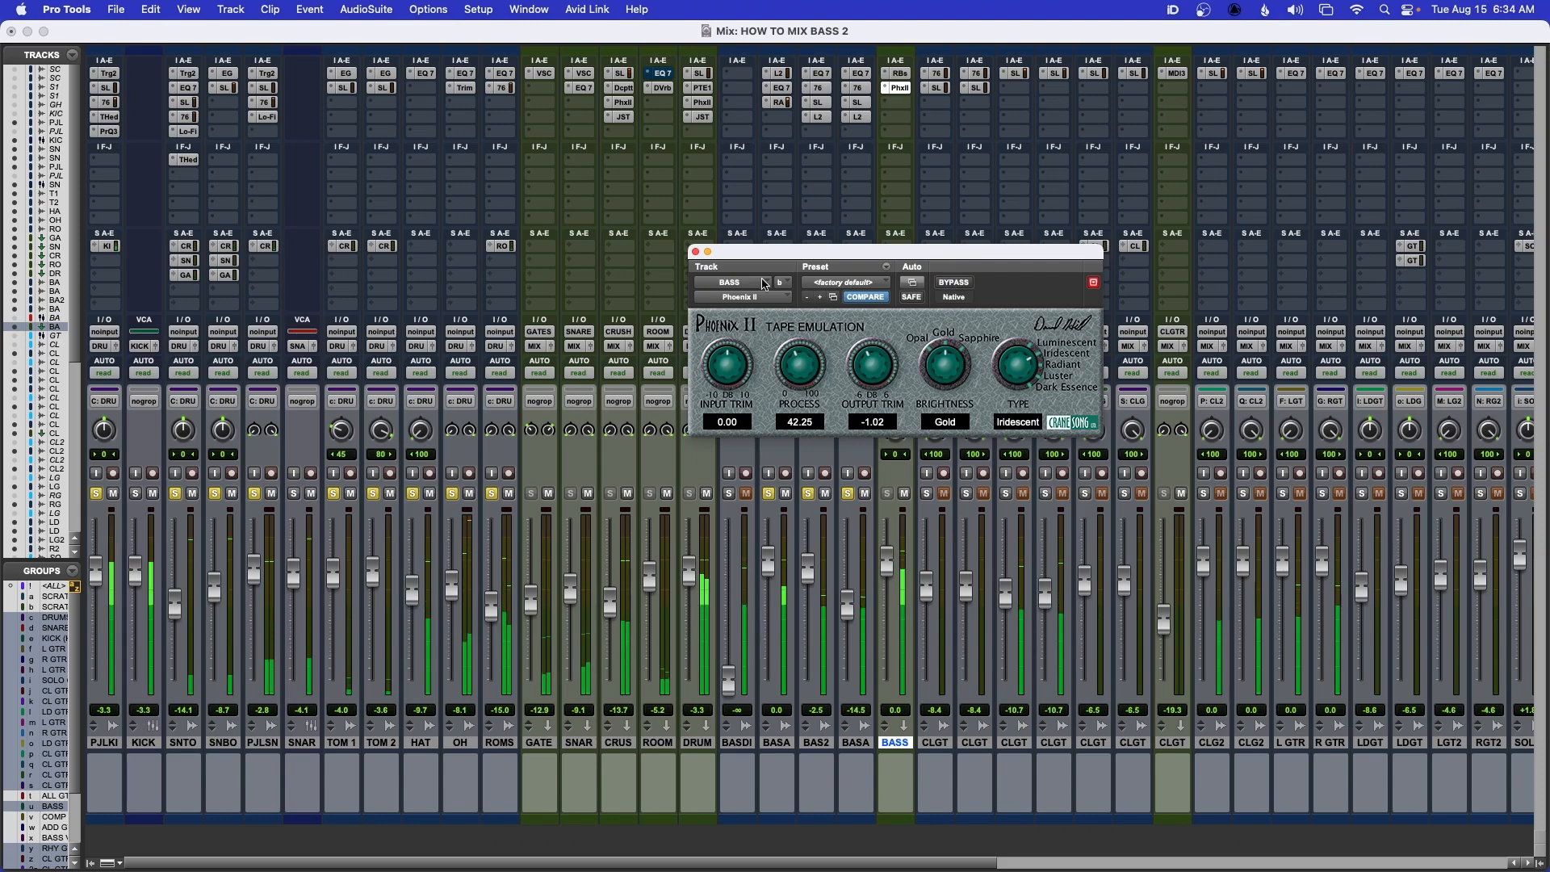
left_click(695, 251)
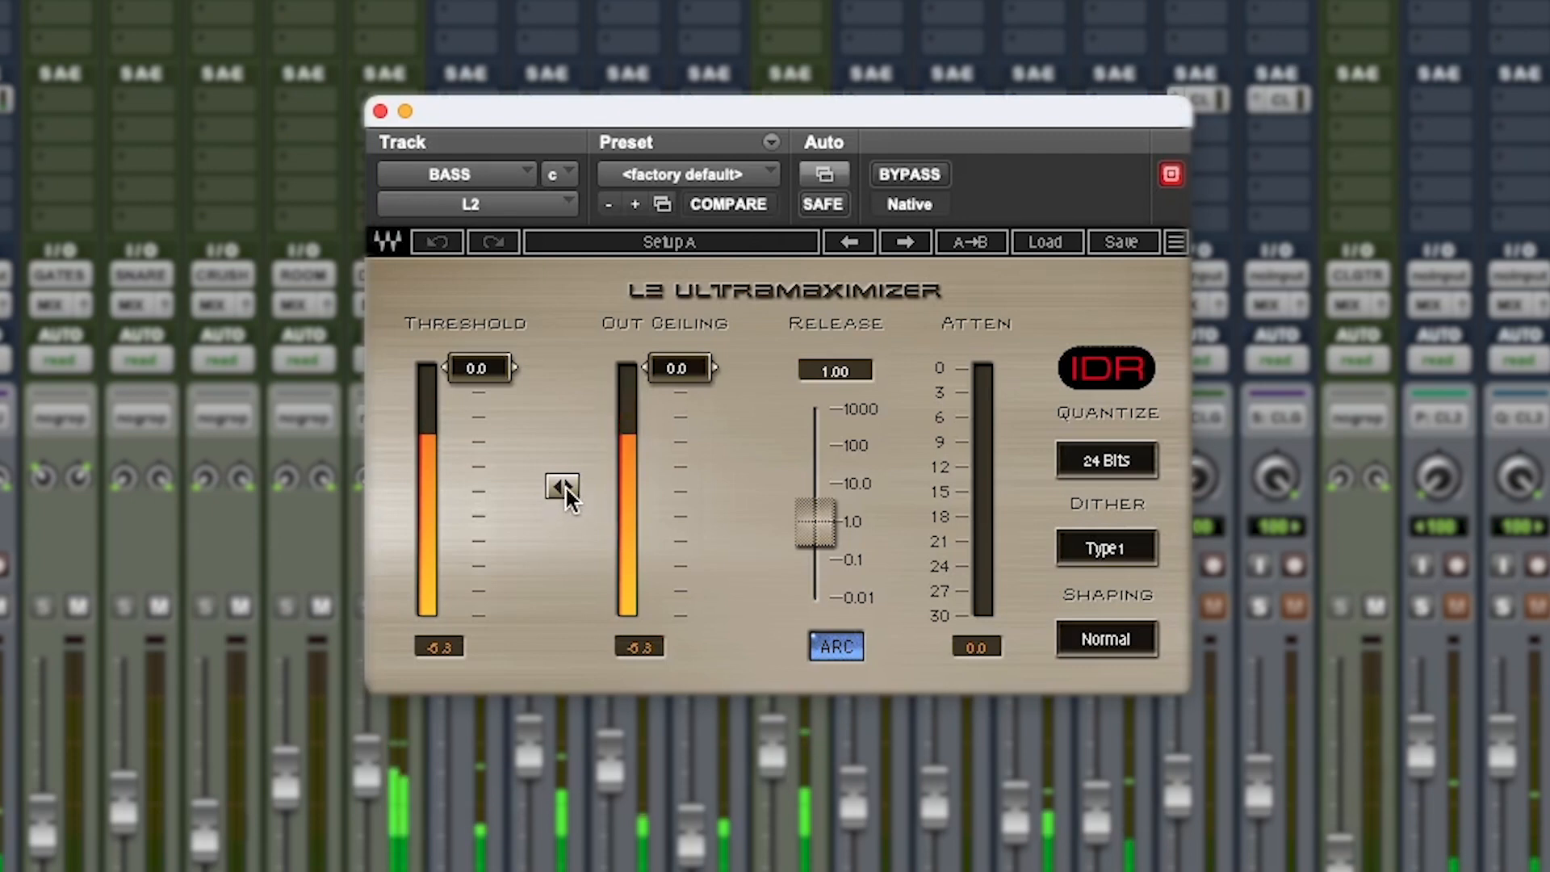
Set the L2 on the BASS bus to a threshold of -7.6 and an out ceiling of -7.1, and close it
left_click_drag(566, 494, 565, 549)
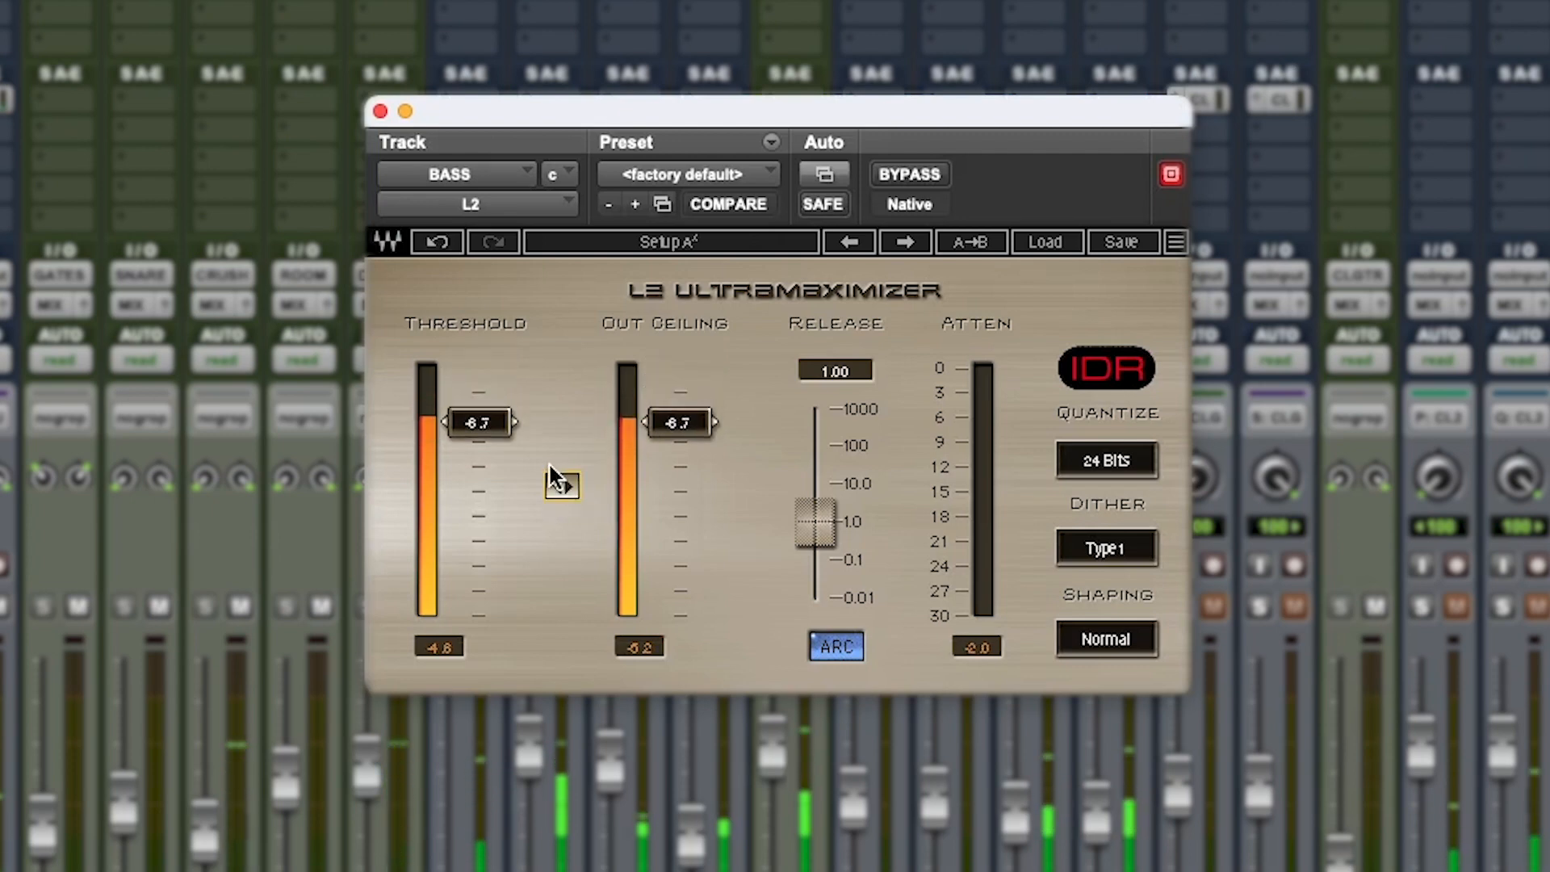
left_click_drag(500, 432, 501, 437)
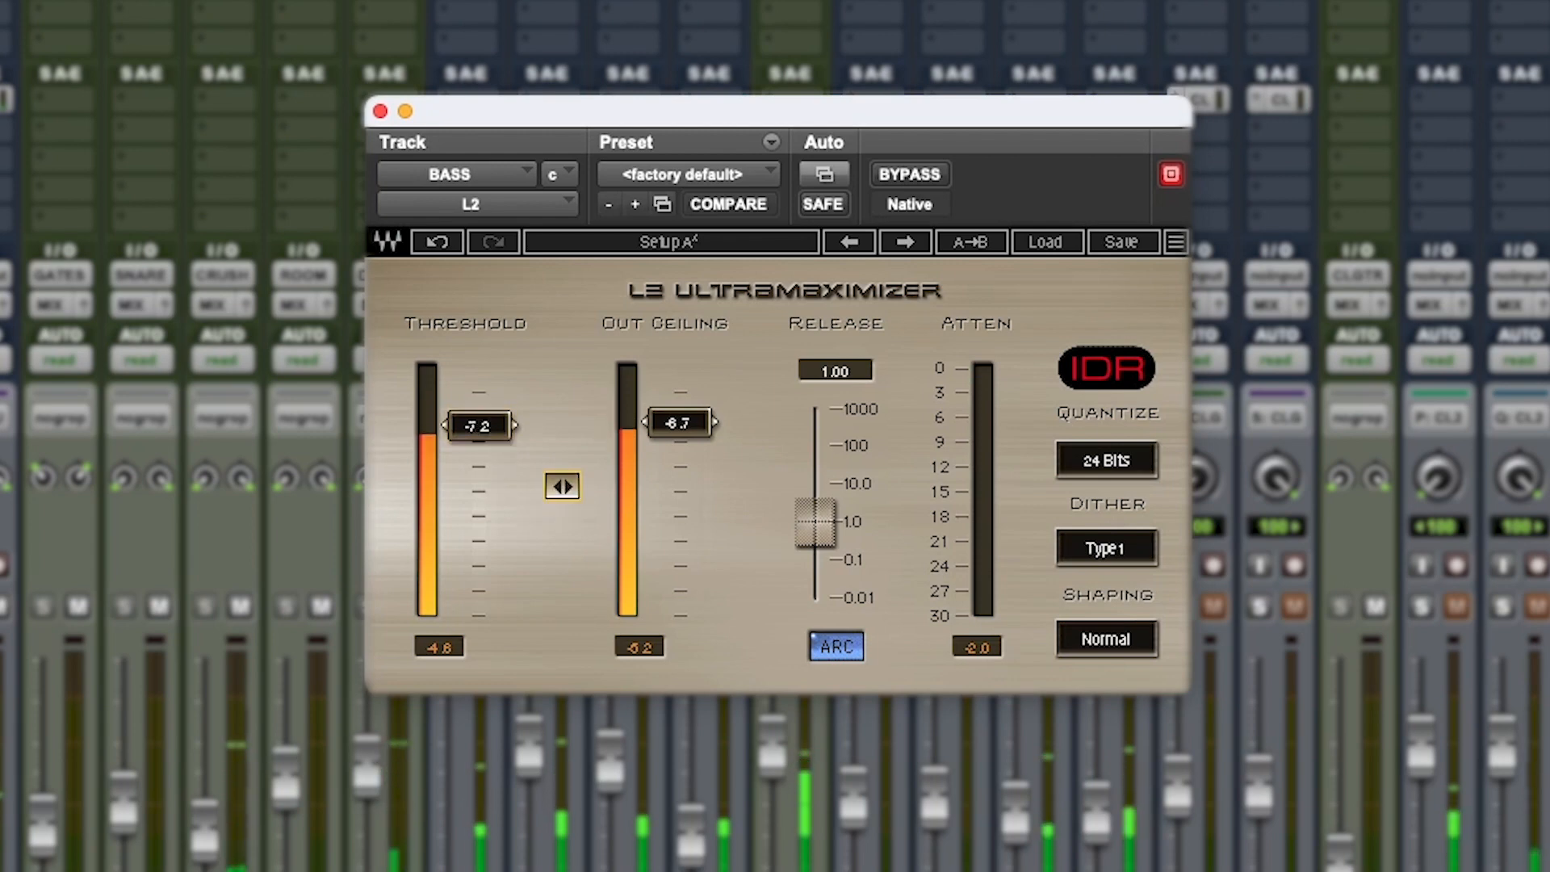
left_click_drag(563, 486, 563, 490)
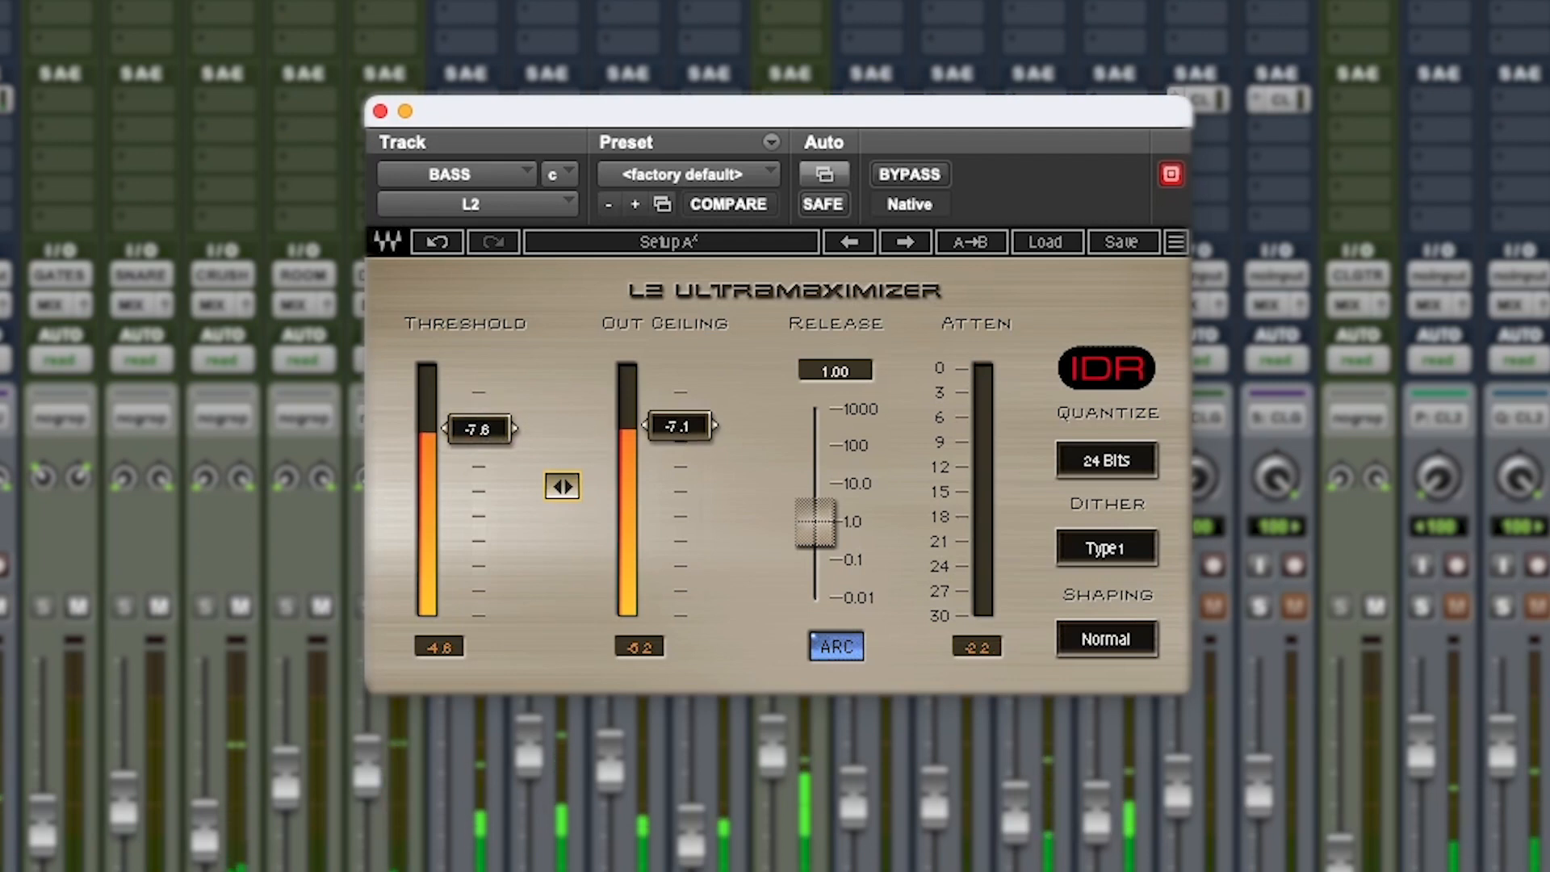
left_click(380, 110)
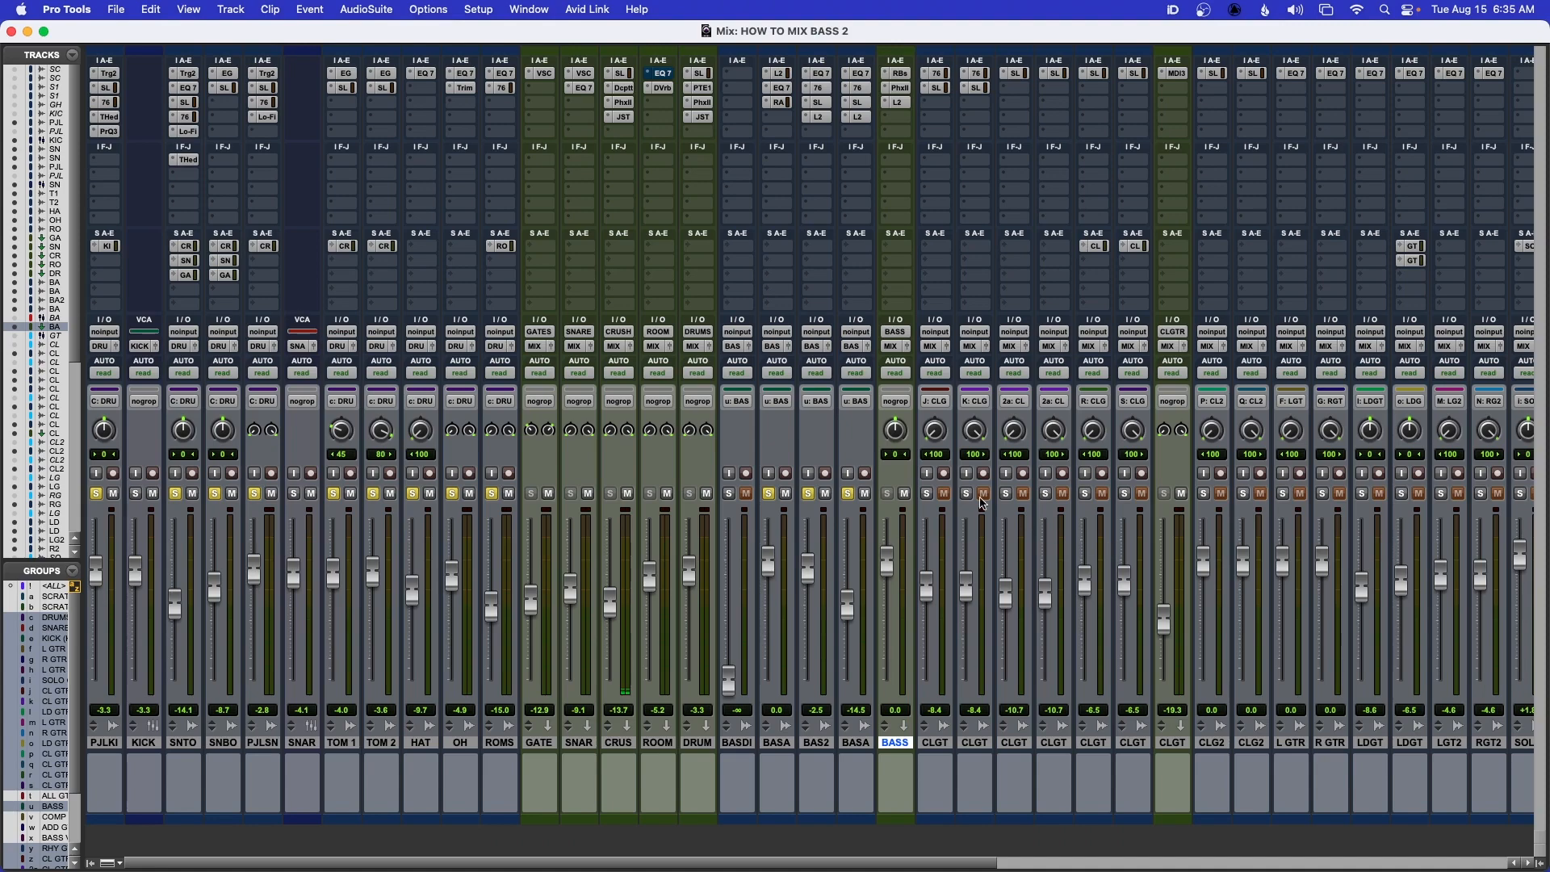
Clear the solos on the drum and bass tracks, and rebalance the BASS bus fader from silence up to about -6.2 dB
left_click(850, 494, "alt")
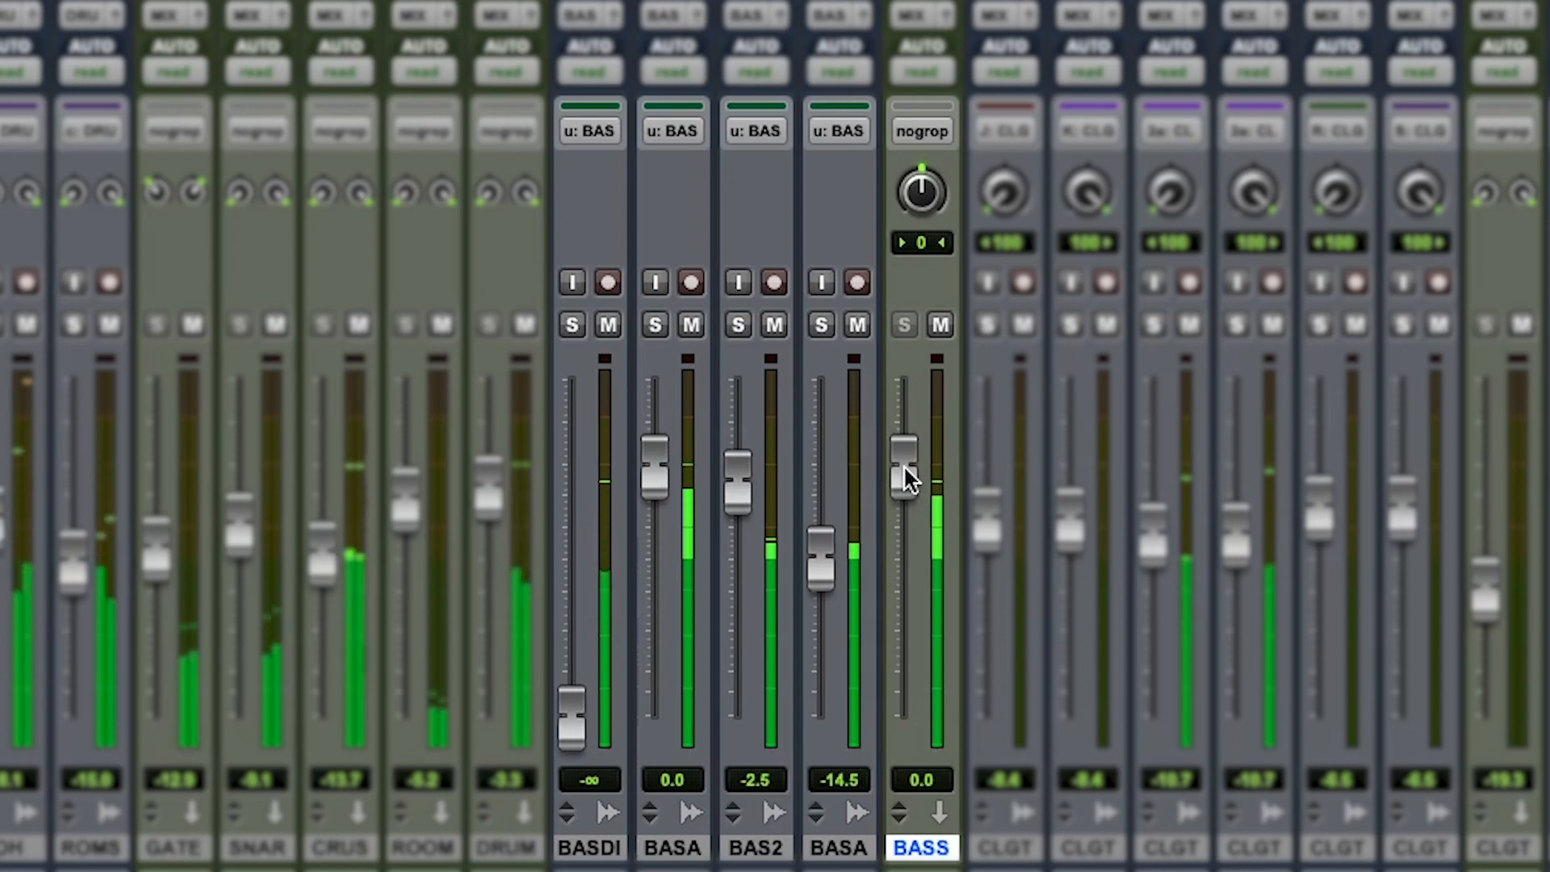
left_click_drag(904, 464, 893, 722)
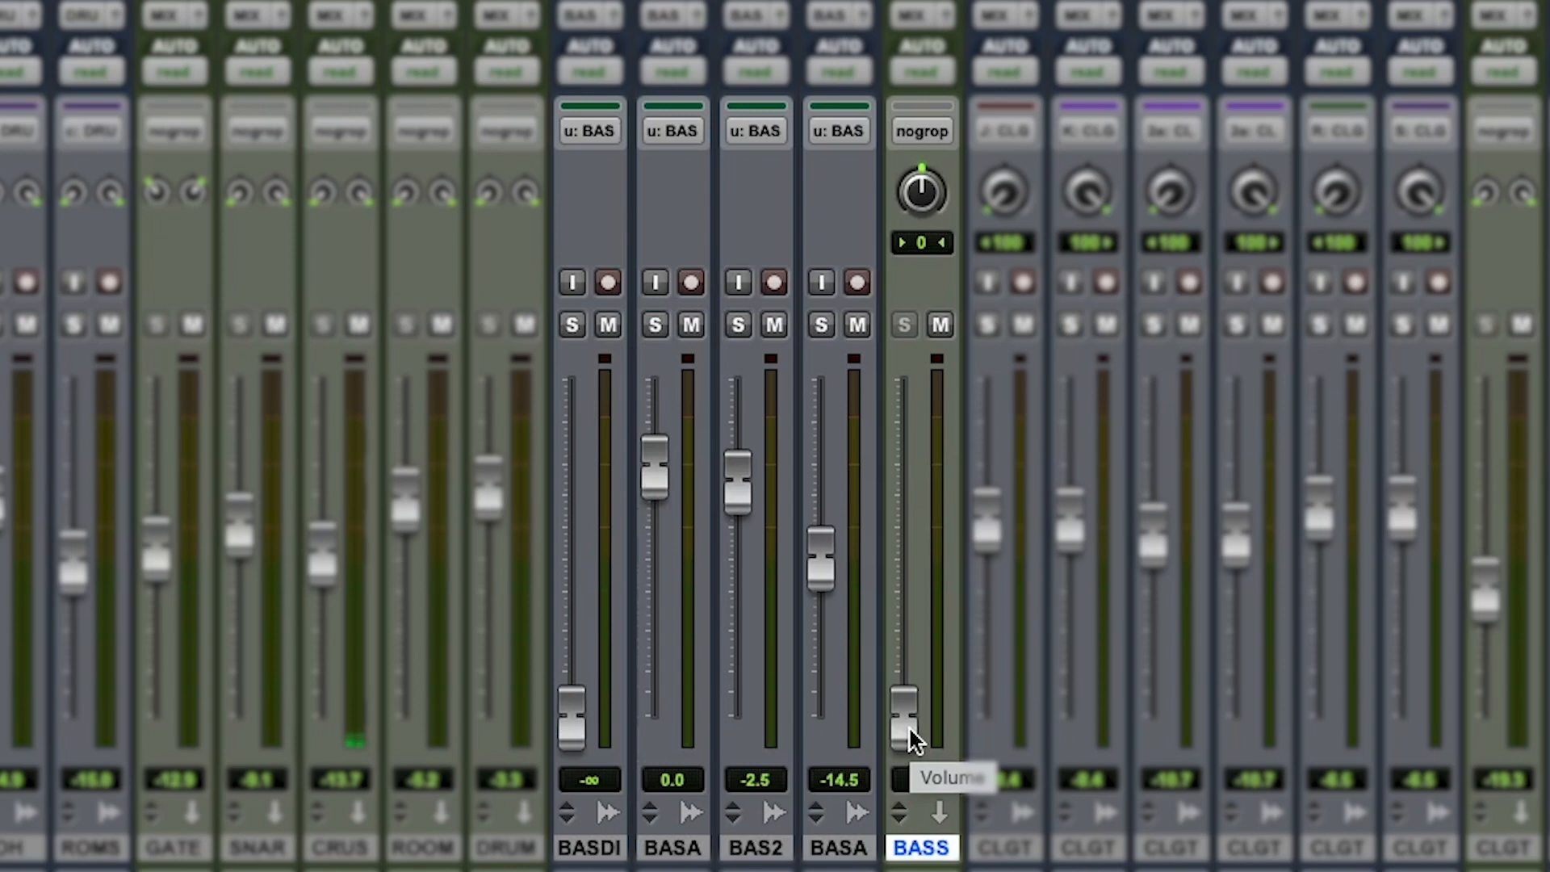
left_click_drag(905, 726, 903, 512)
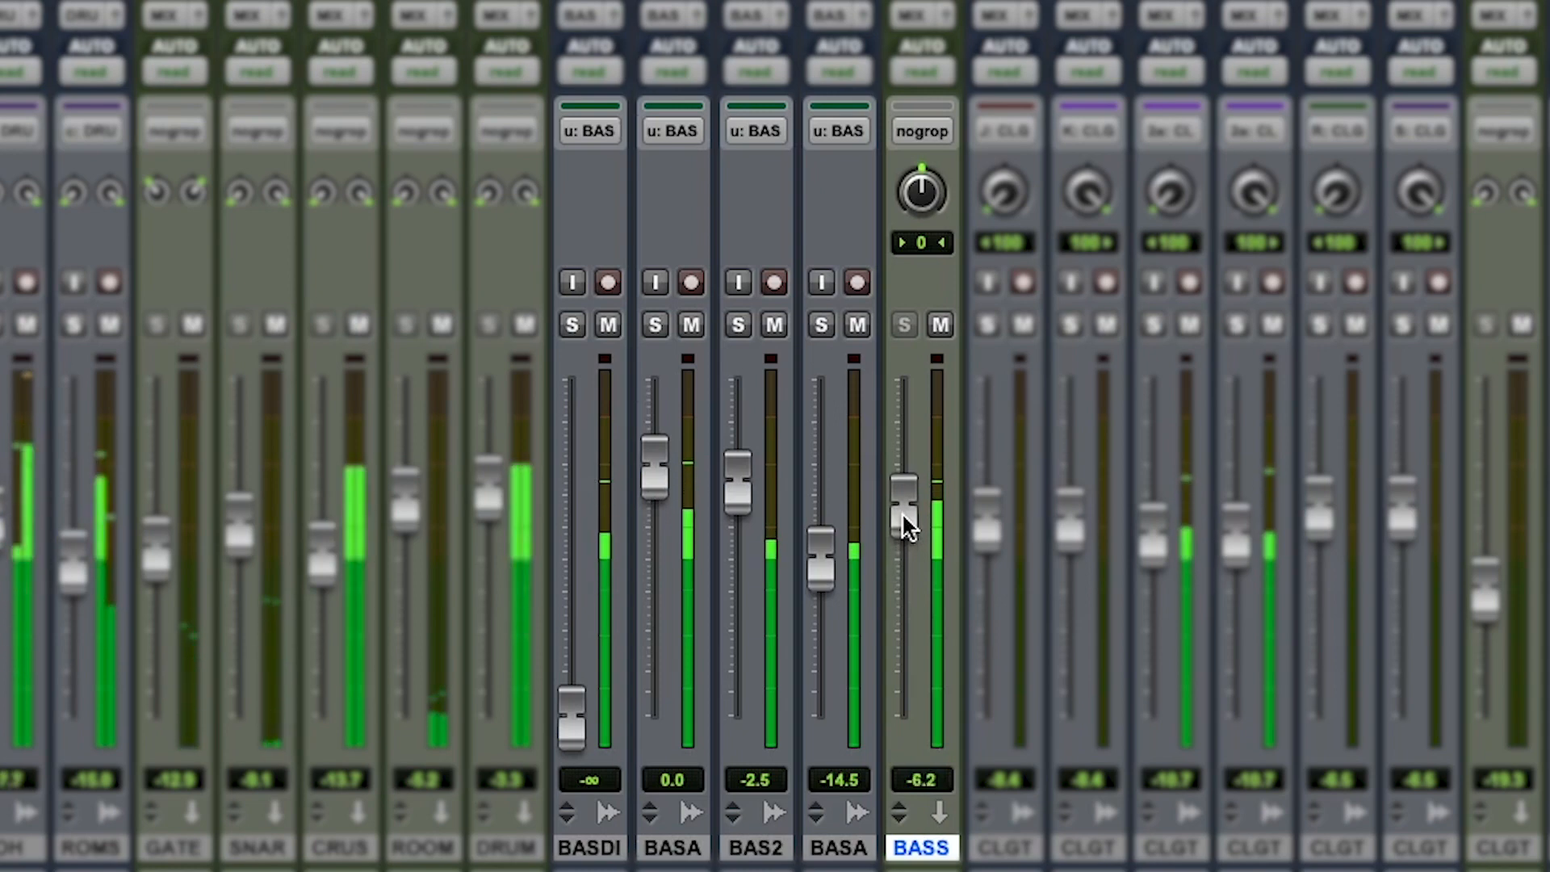
Compare the full mix with the BASS bus muted and unmuted
left_click(941, 325)
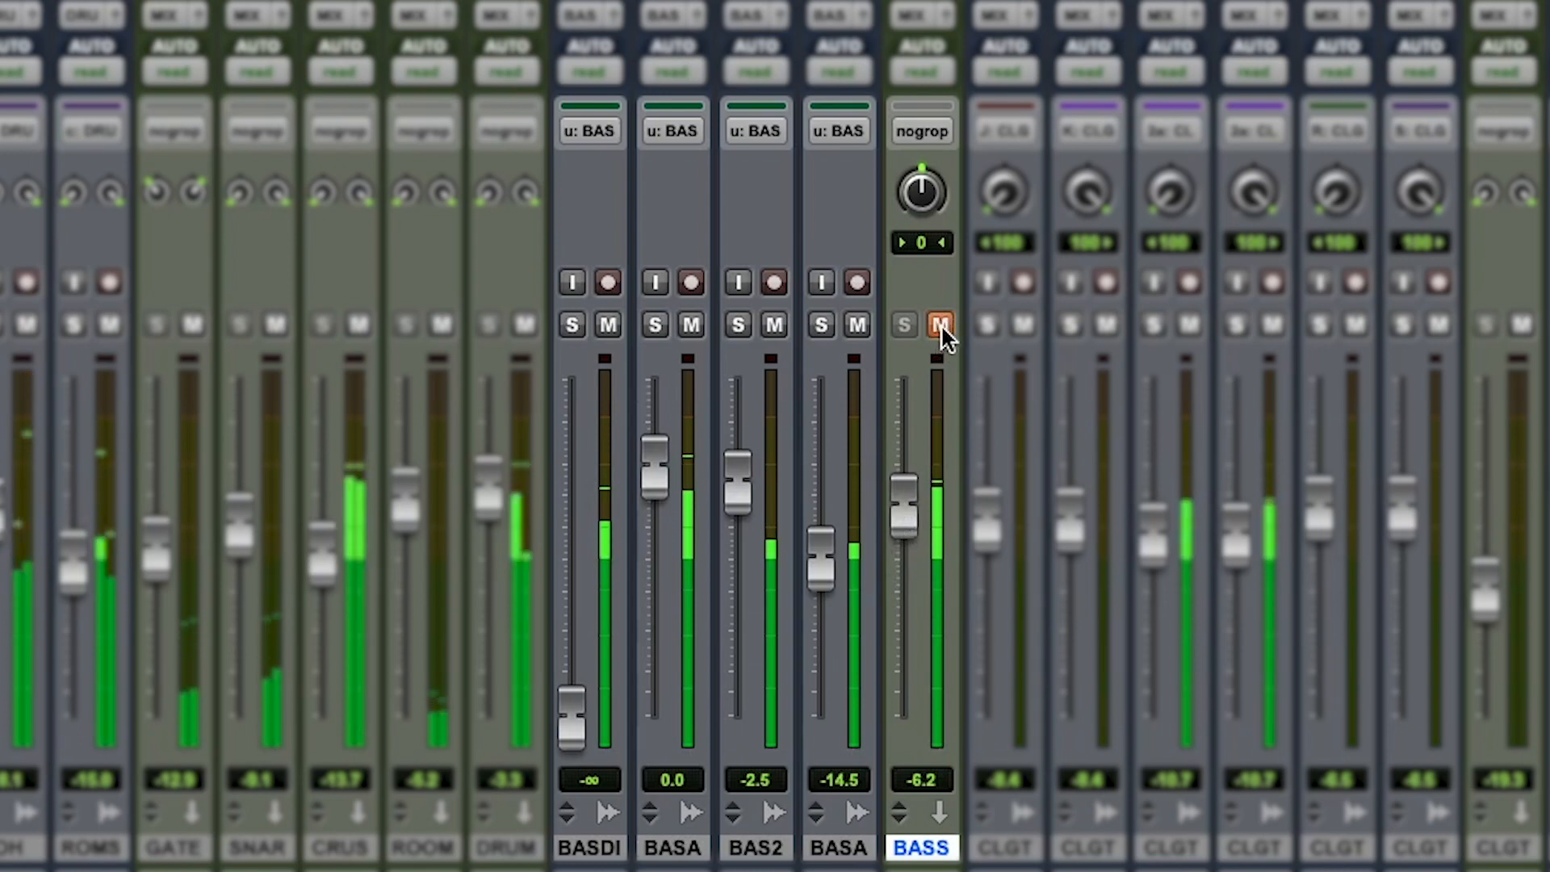
left_click(941, 325)
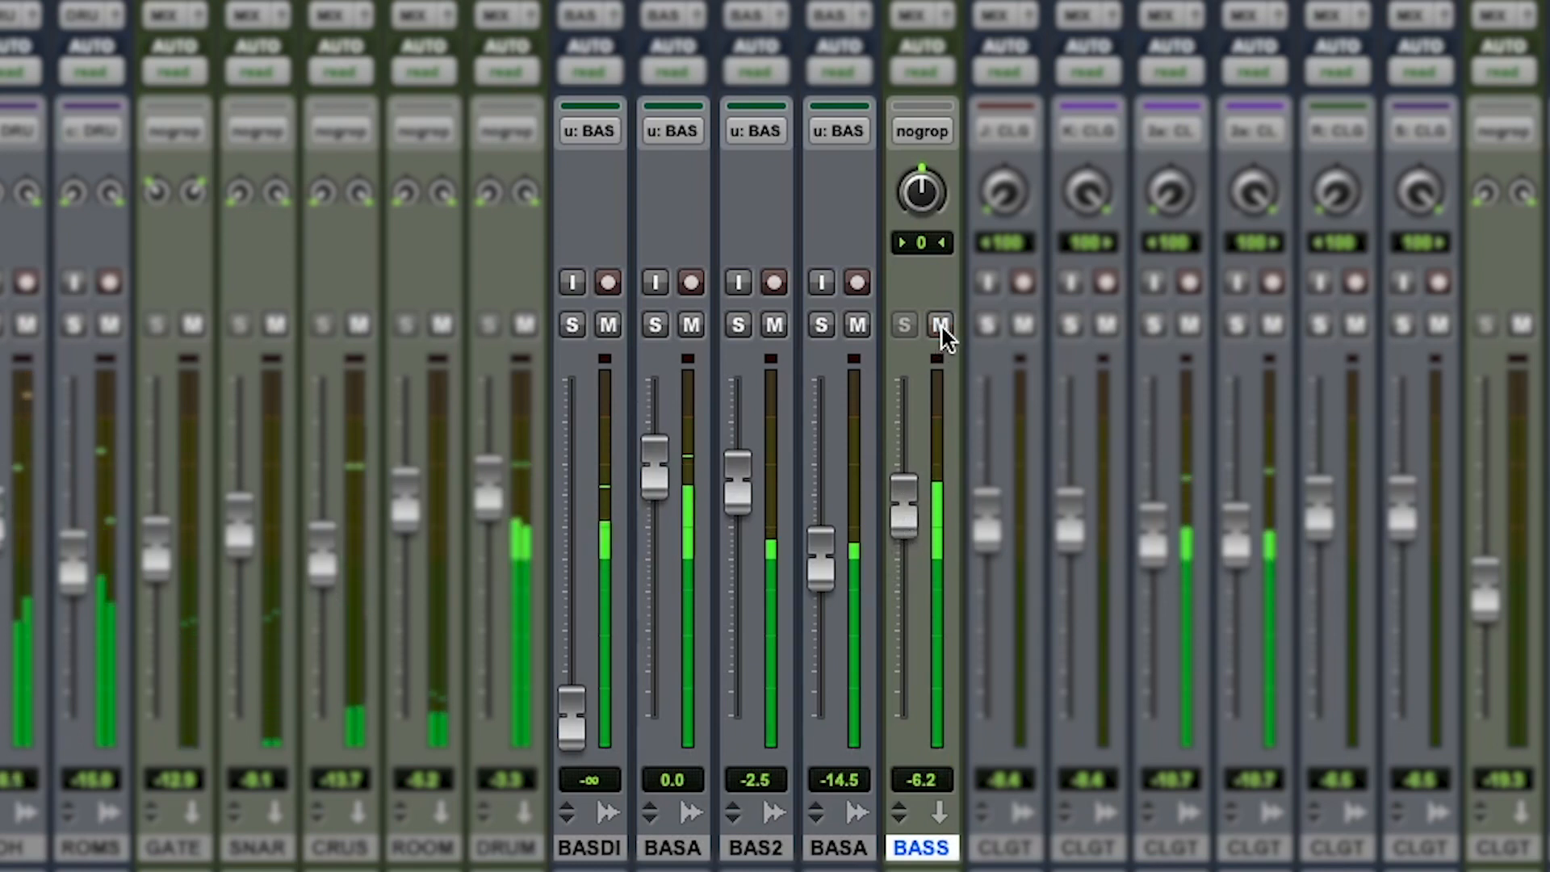
left_click(941, 325)
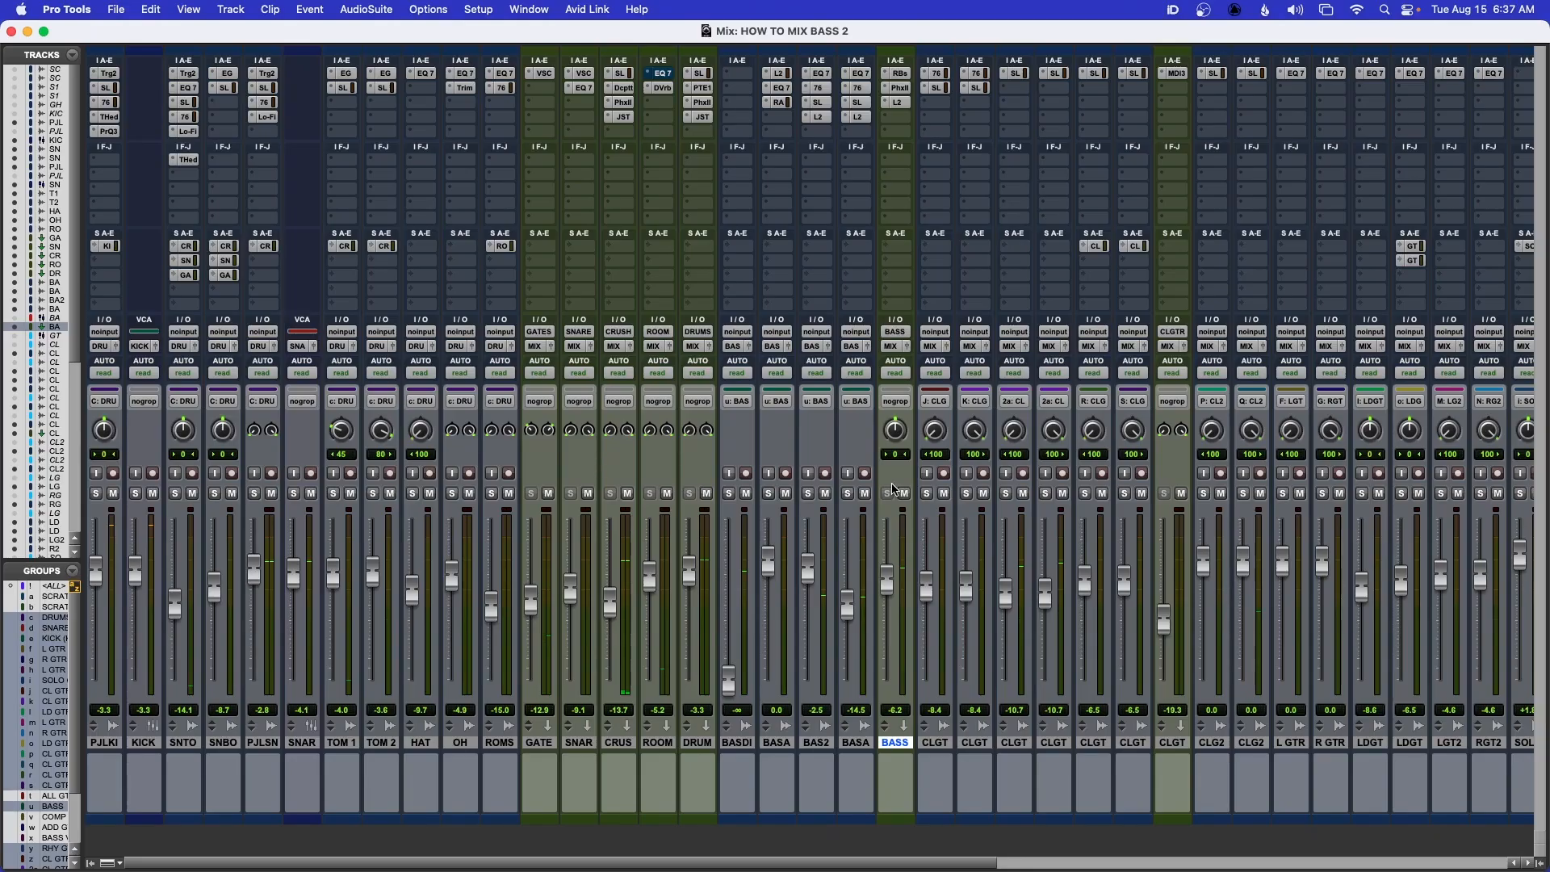
Unmute all the vocal tracks from VOC 1 through the last HAR2 track together, and clear their selection
scroll(892, 484, "right", 10)
scroll(894, 490, "right", 10)
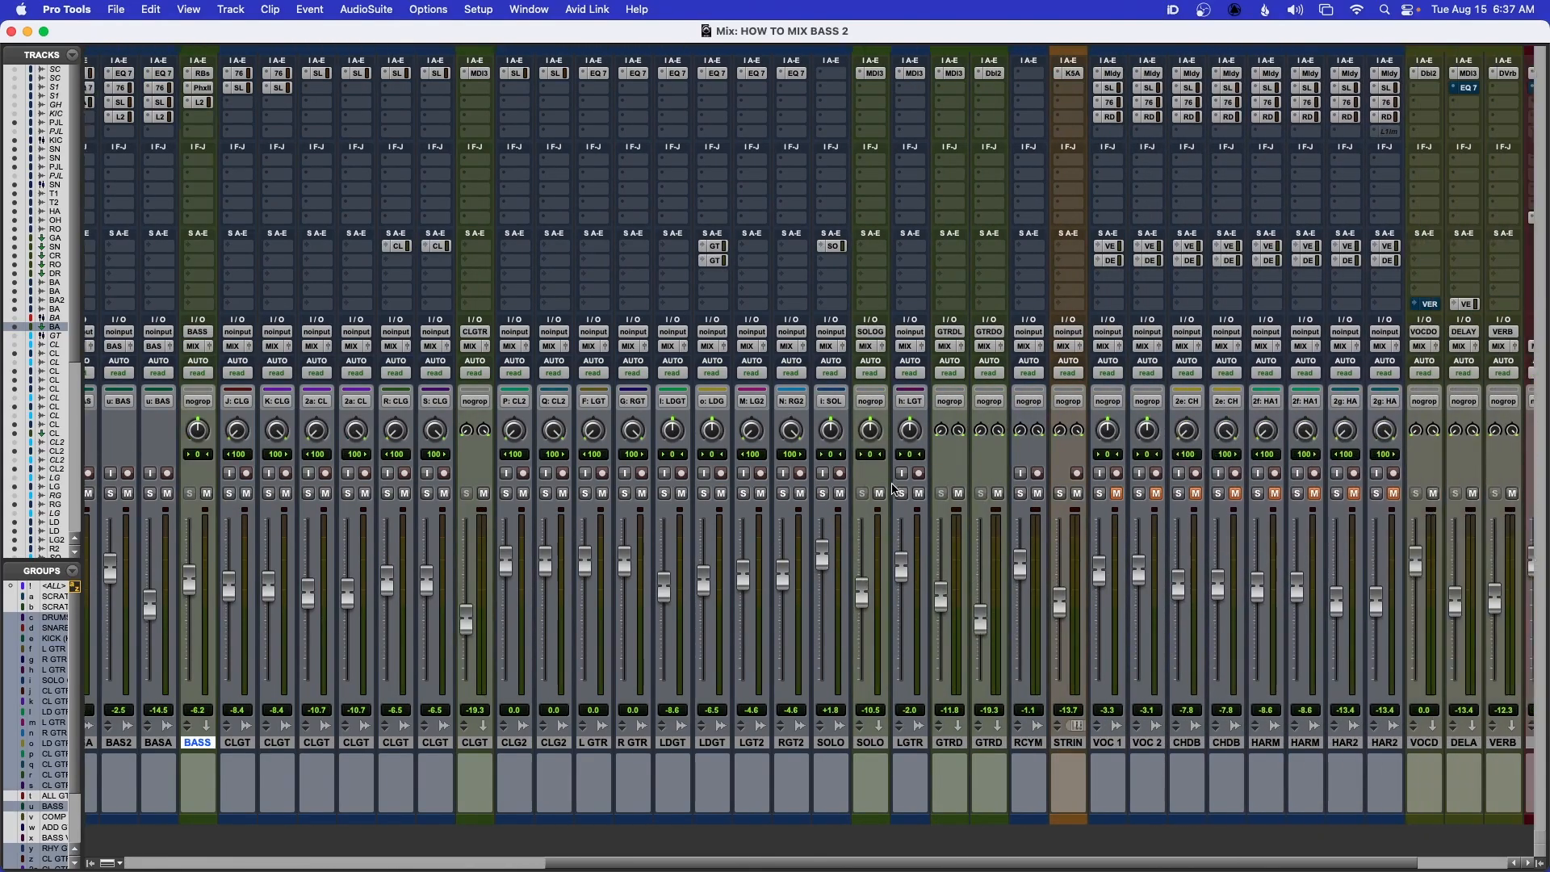
left_click_drag(958, 742, 1246, 750)
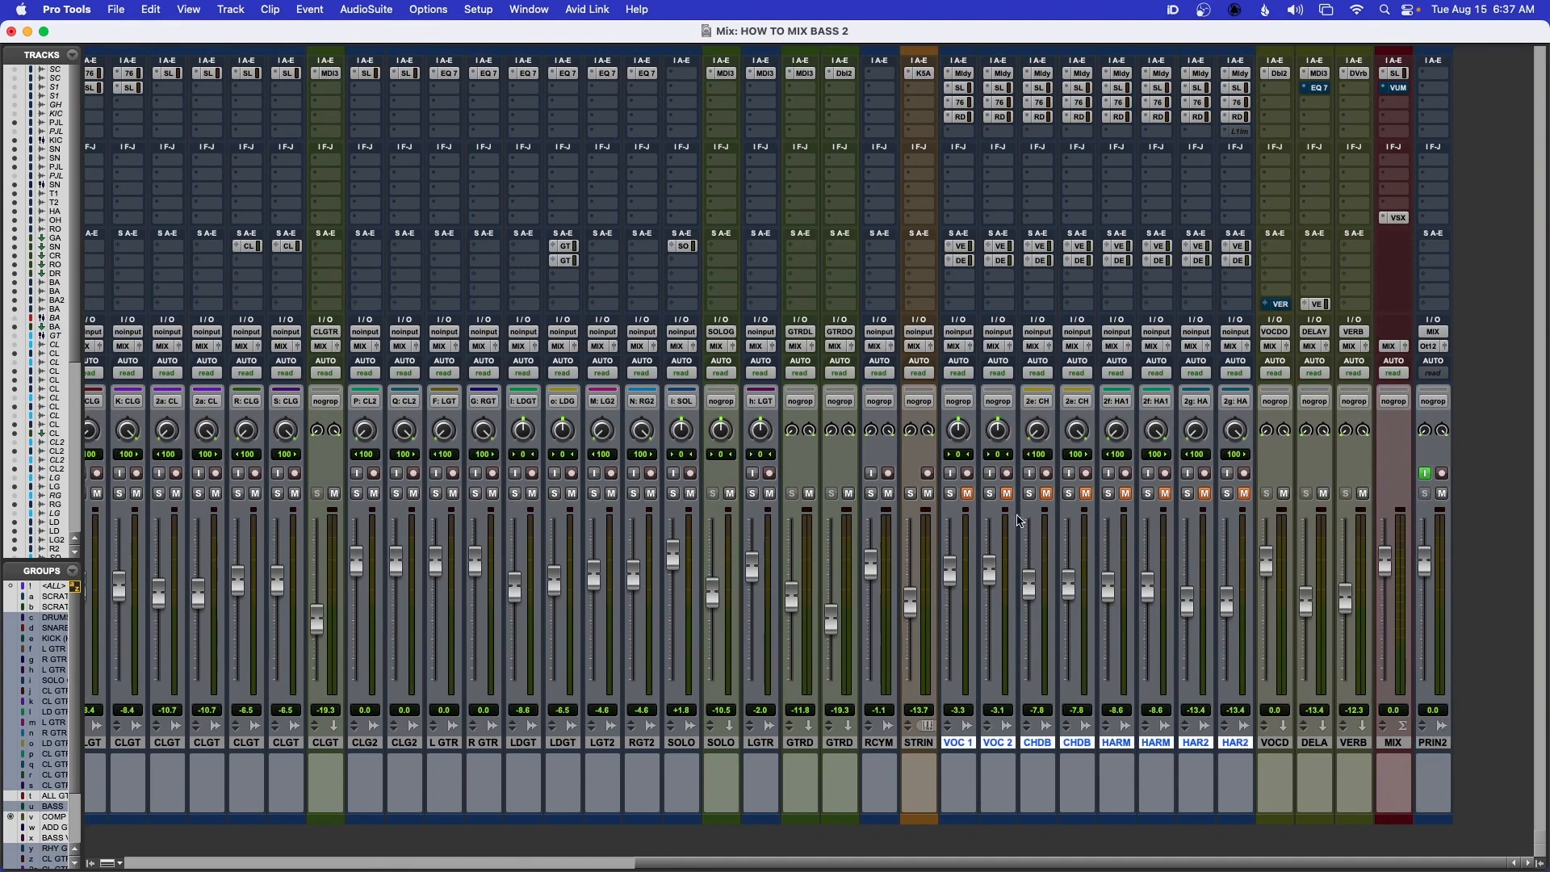
left_click(967, 495)
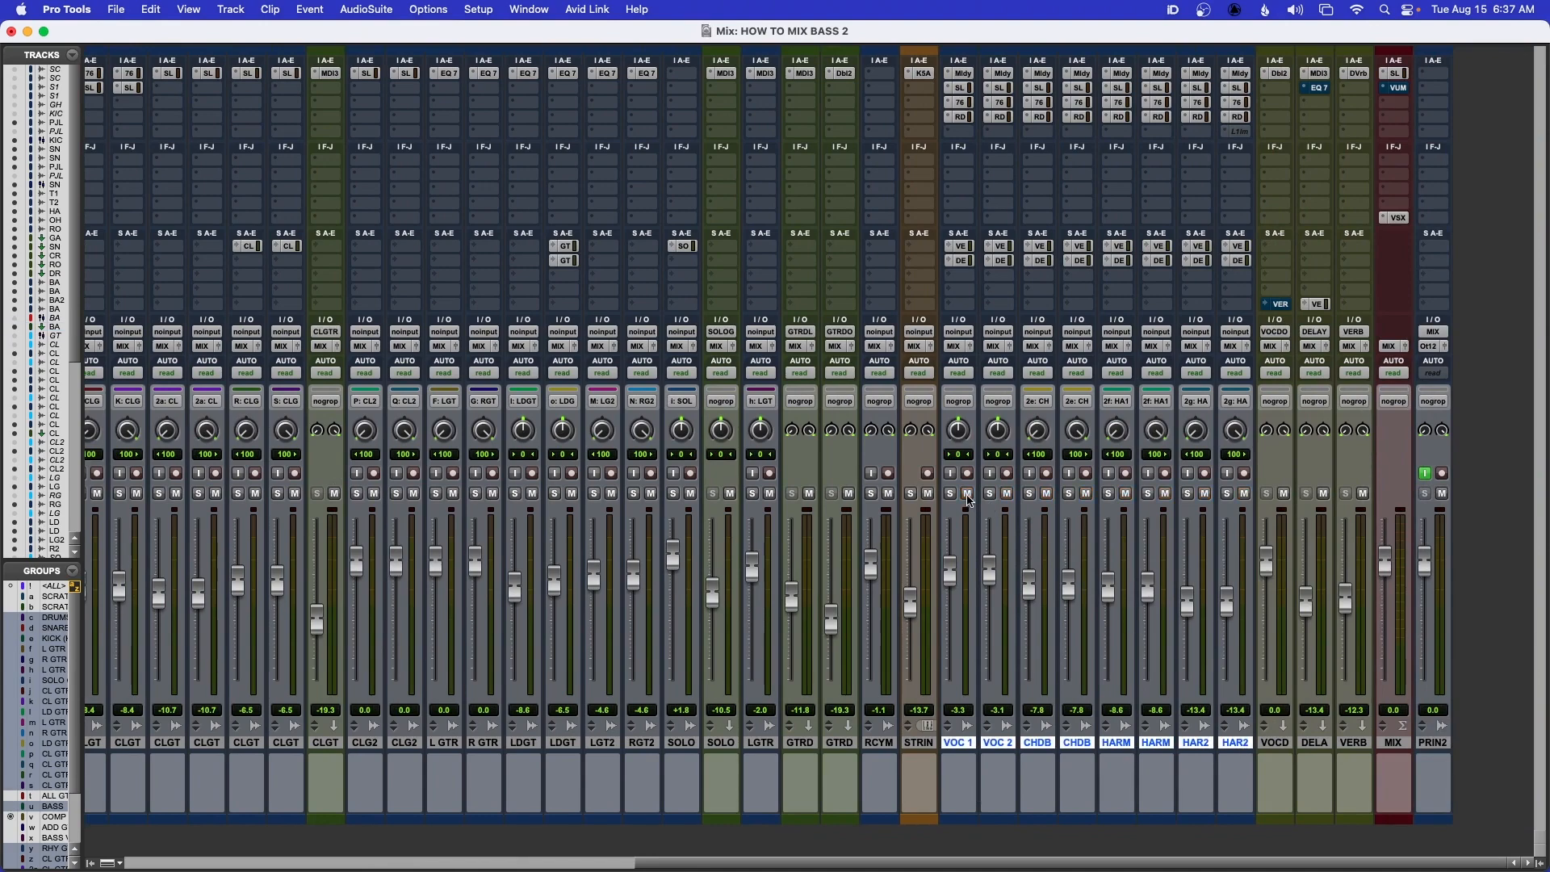
left_click(953, 746, "alt")
Return to the drum and bass tracks and play back the full mix
left_click_drag(811, 864, 314, 868)
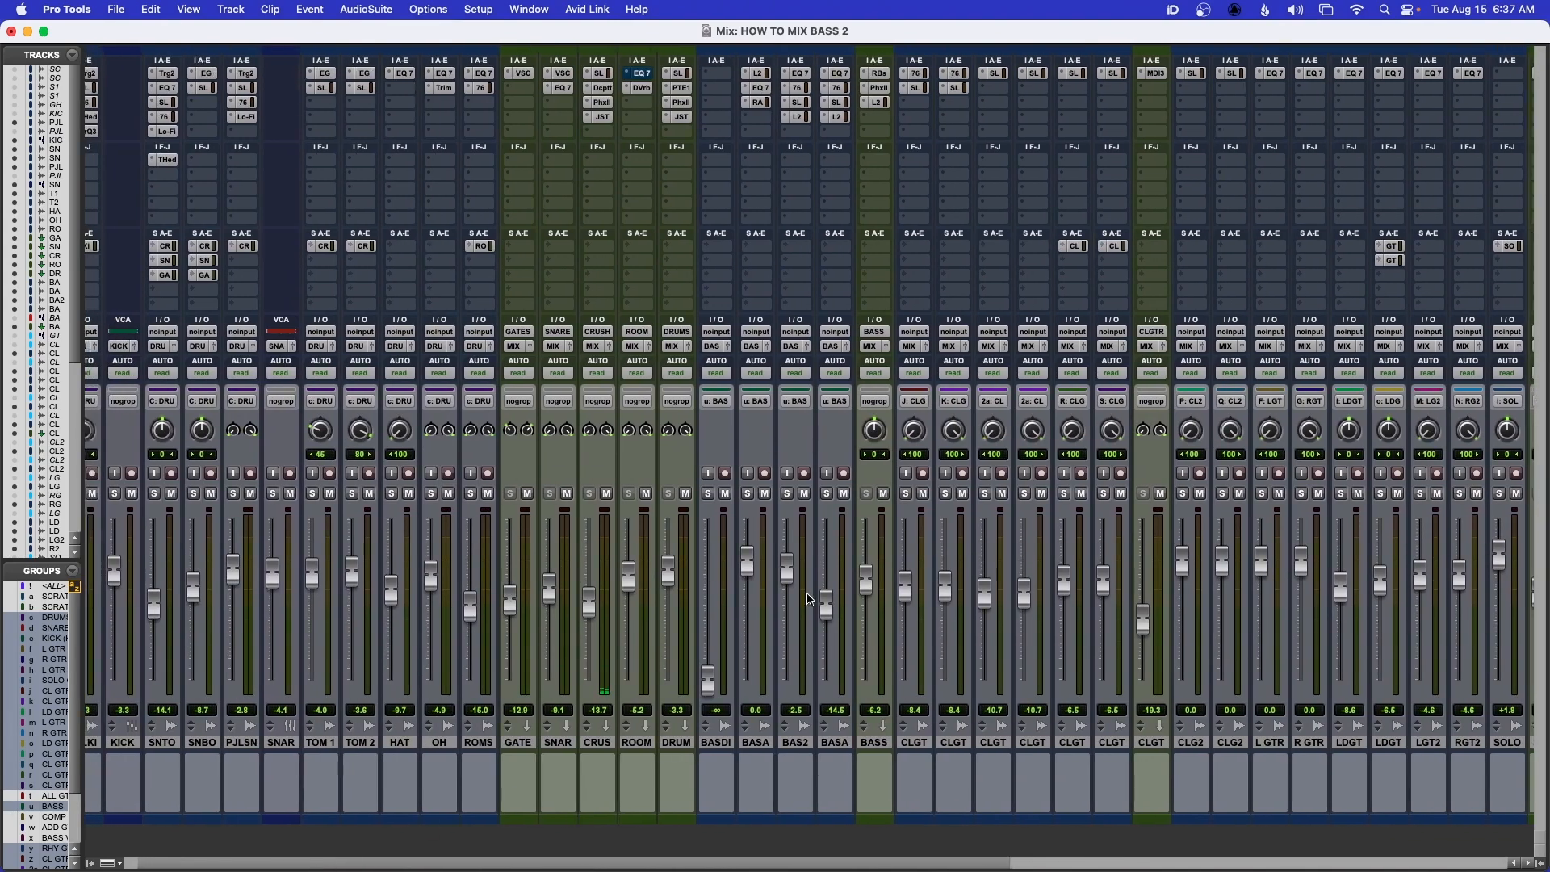
scroll(767, 567, "left", 1)
key("space")
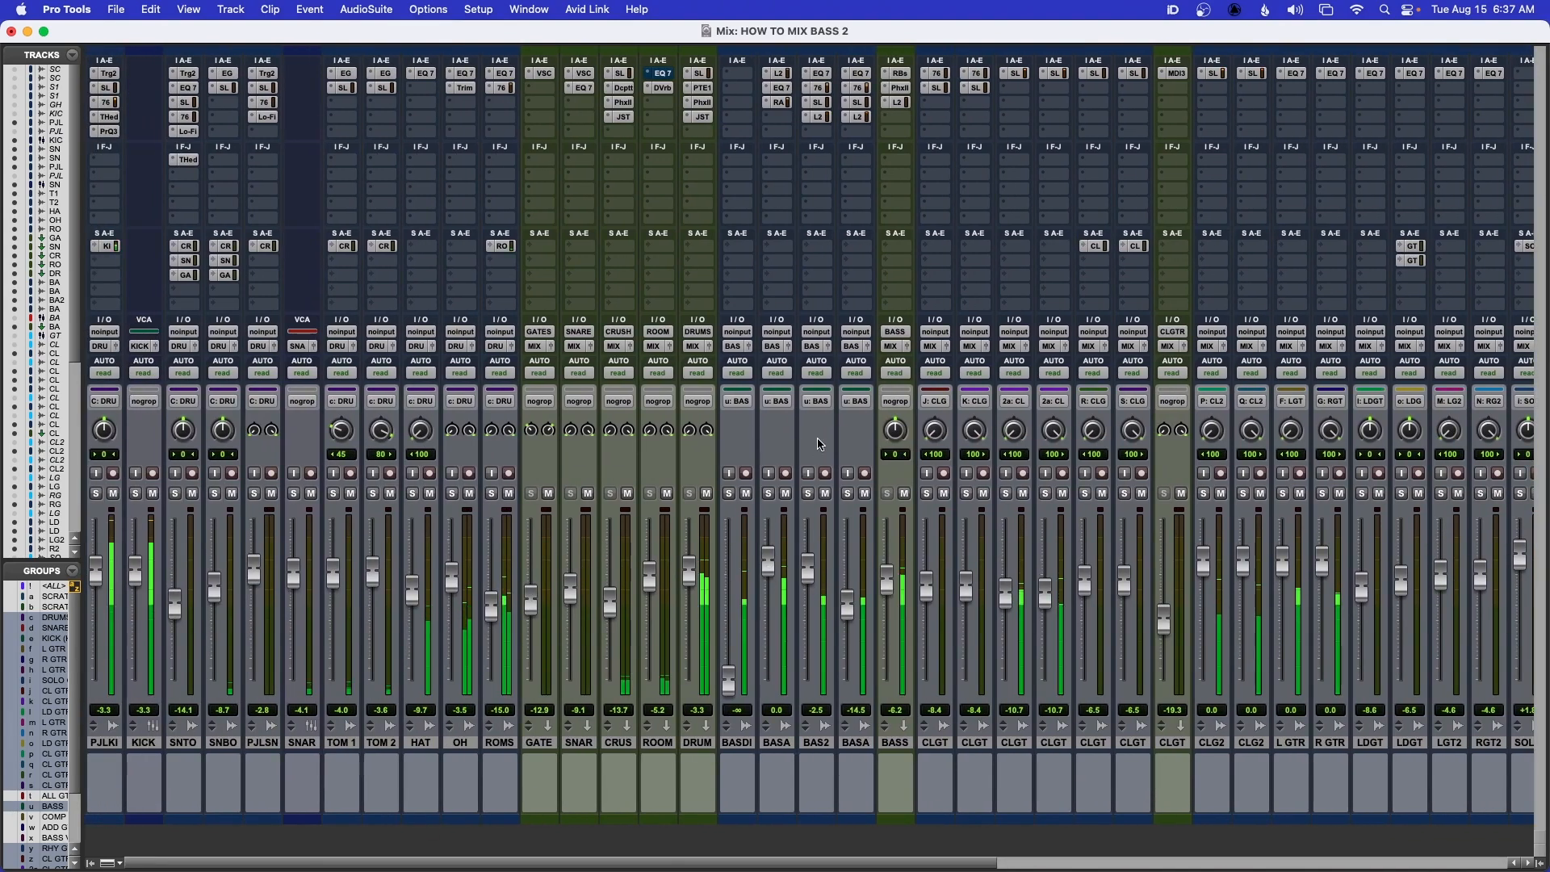